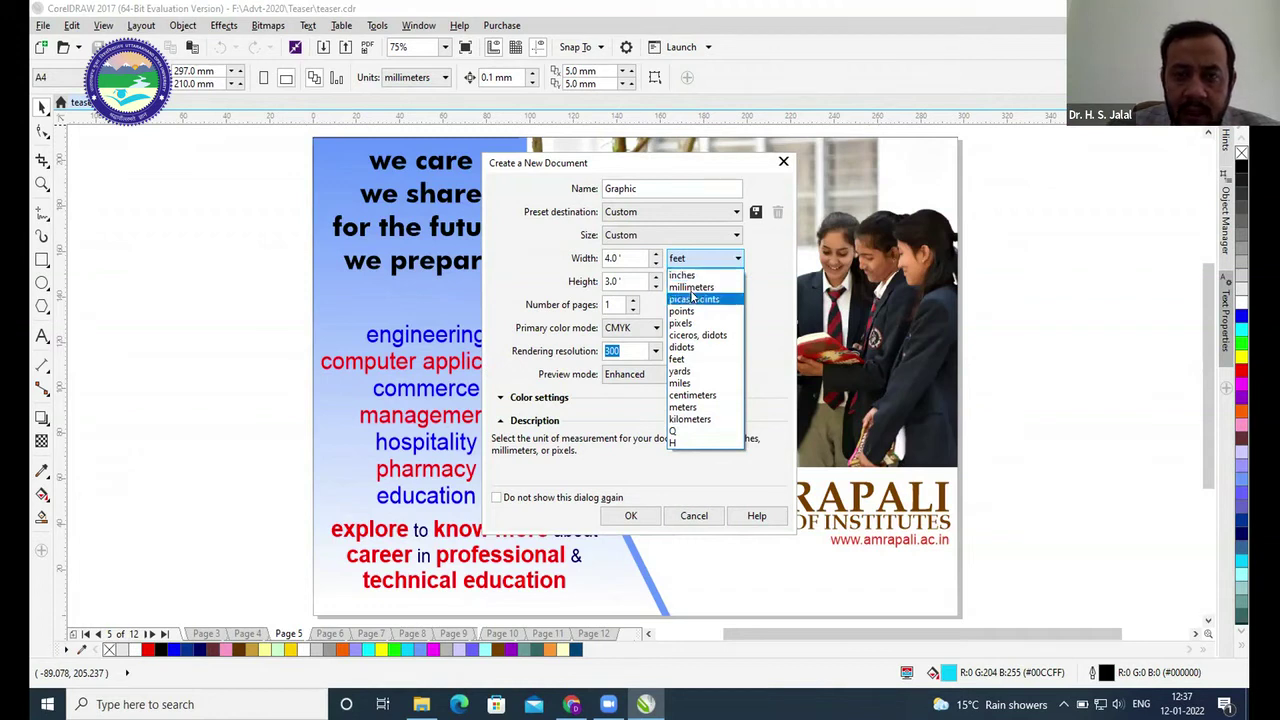
- Set the page size of the new document Graphic to A4, keep CMYK as primary color mode, and create it
{"action": "left_click", "coordinate": [755, 293]}
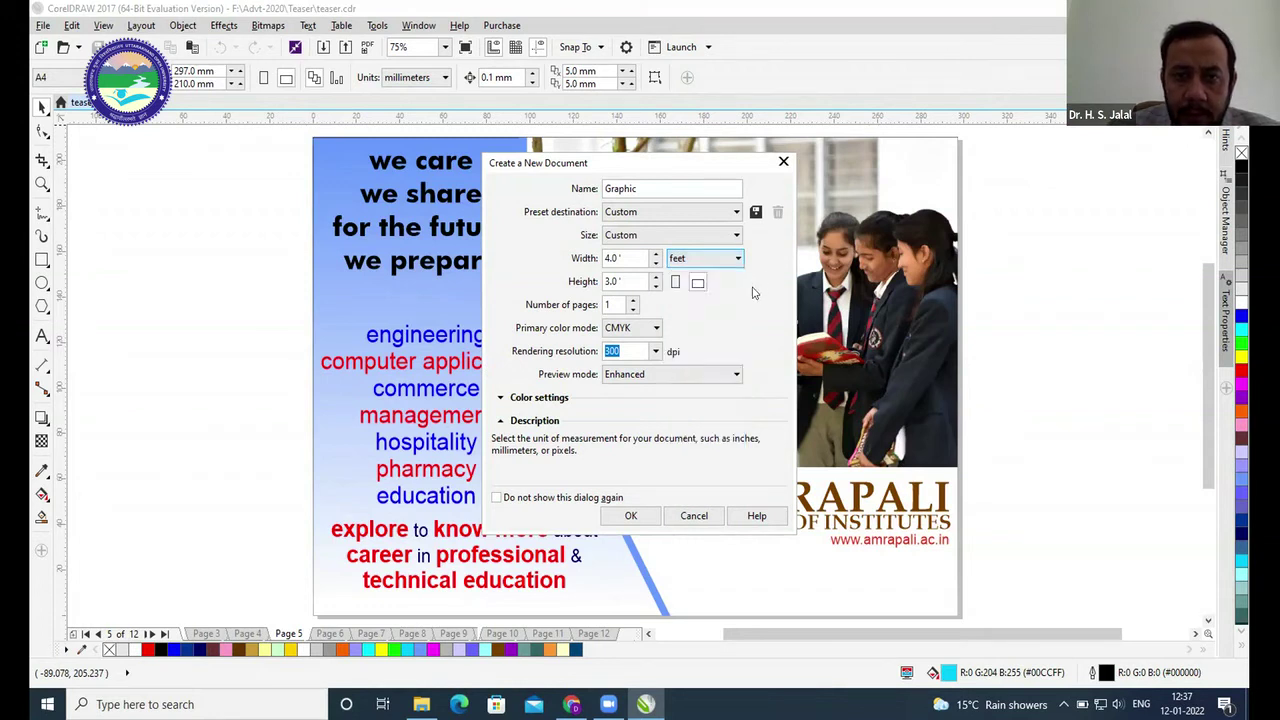
{"action": "left_click", "coordinate": [625, 236]}
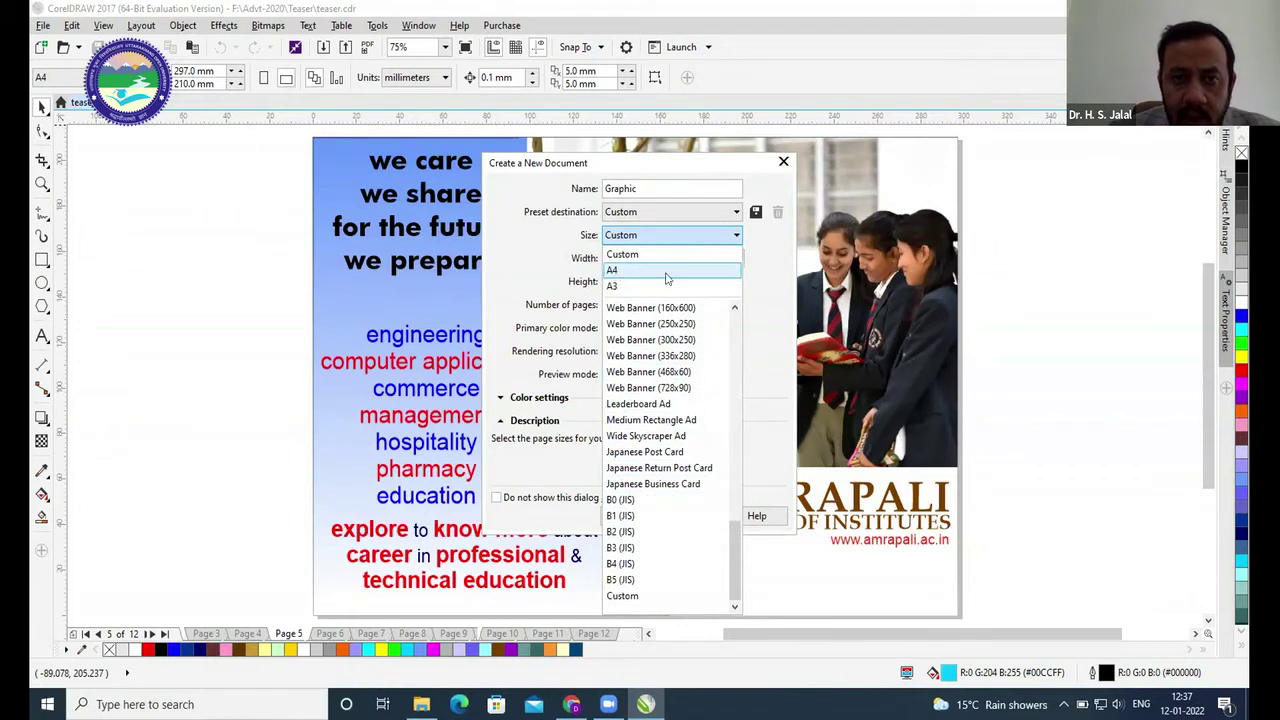
{"action": "left_click", "coordinate": [613, 272]}
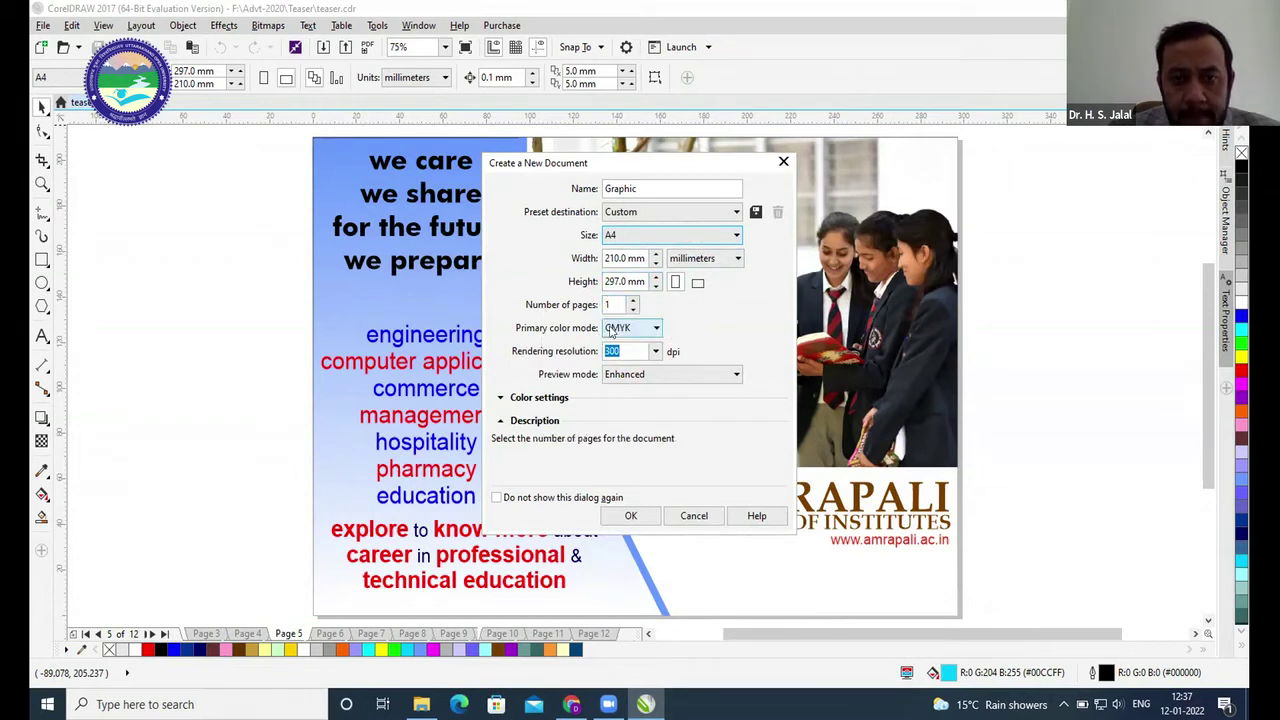
{"action": "left_click", "coordinate": [626, 330]}
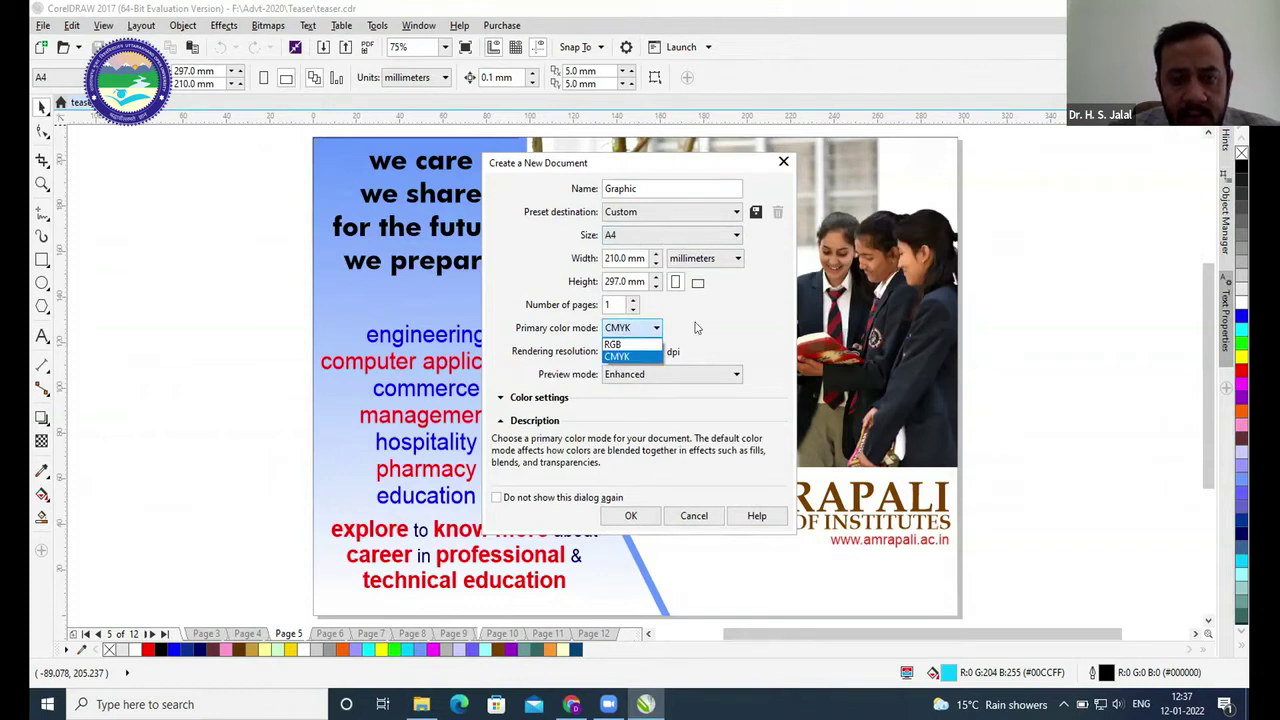
{"action": "key", "text": "Tab"}
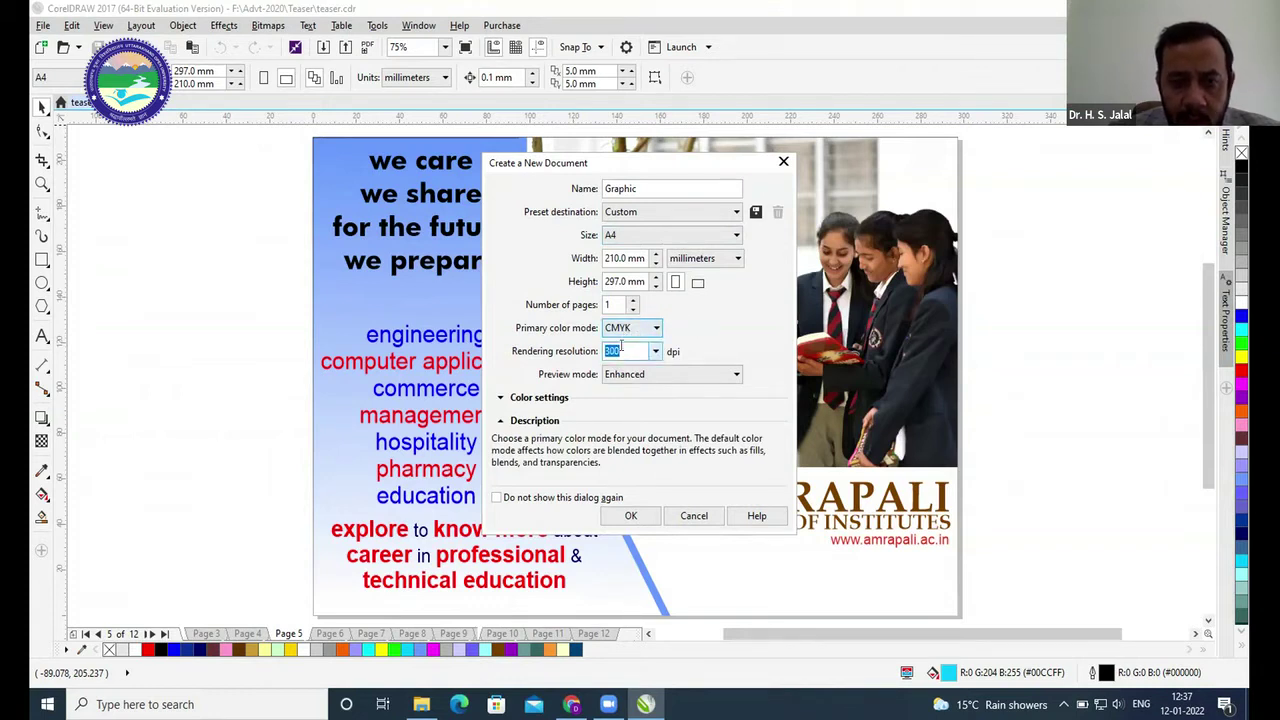
{"action": "left_click", "coordinate": [629, 514]}
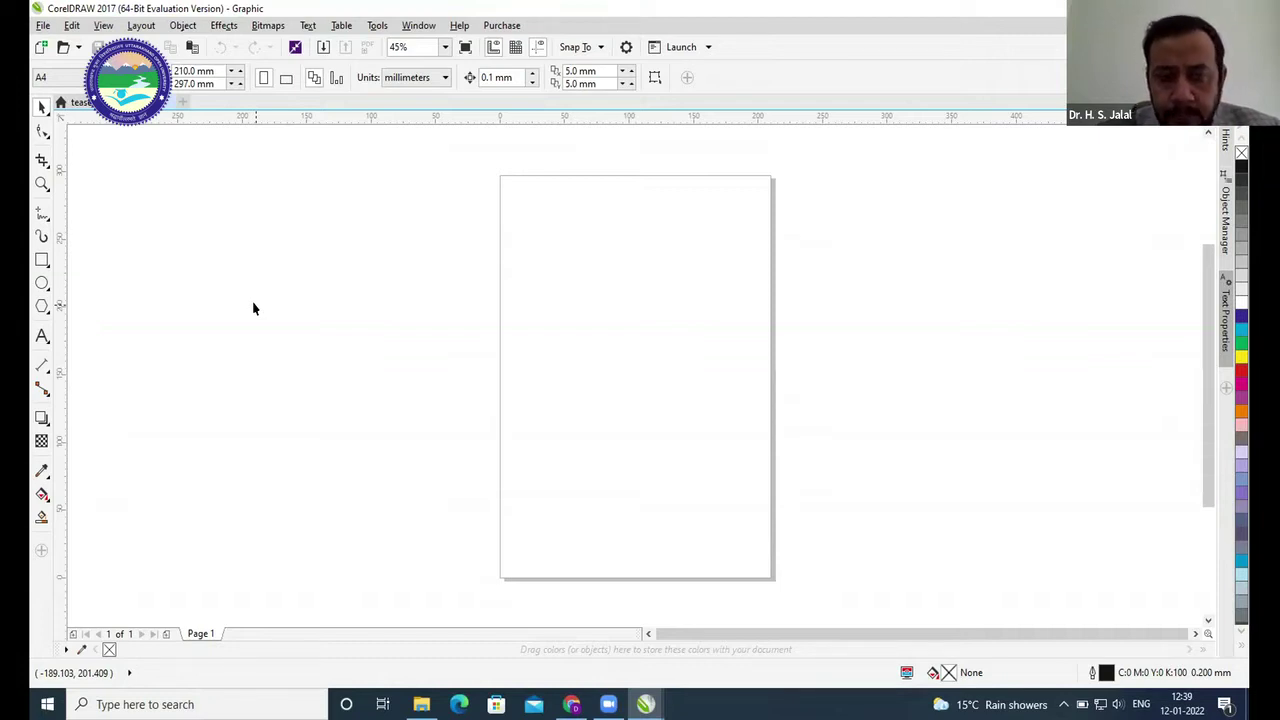
- Open an empty Notepad window and place it beside the blank page
{"action": "left_click", "coordinate": [145, 704]}
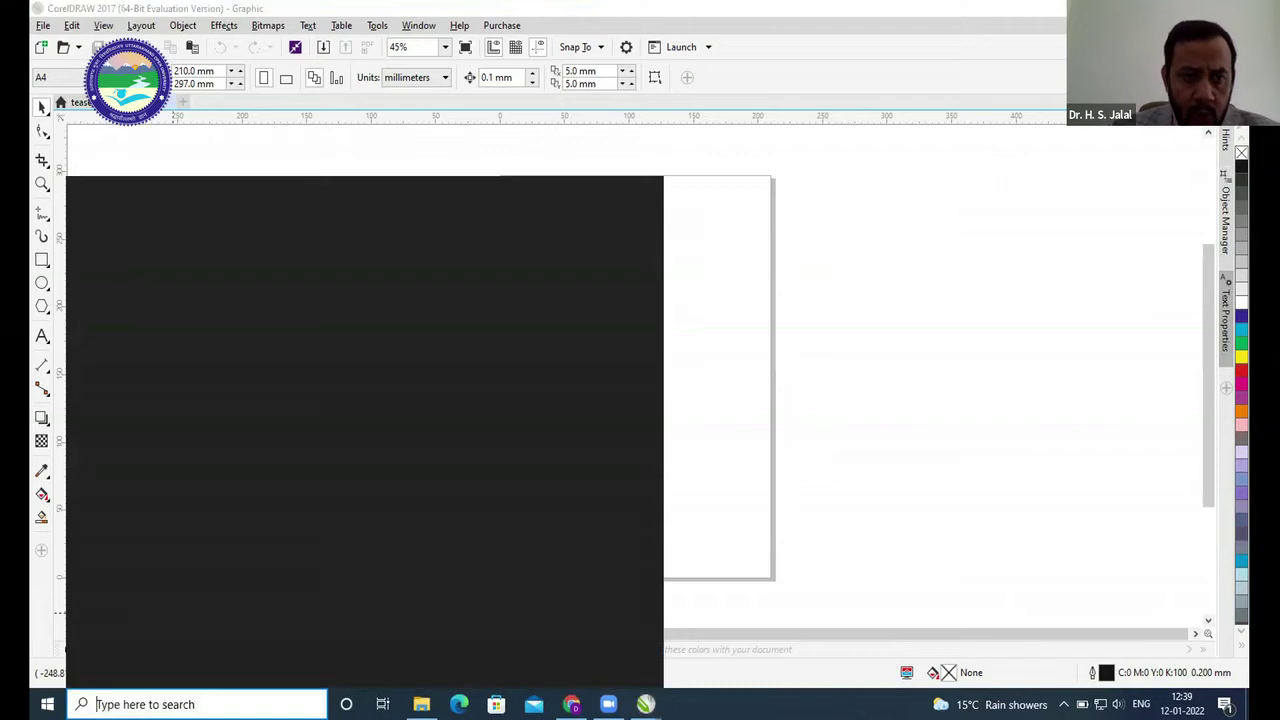
{"action": "type", "text": "no"}
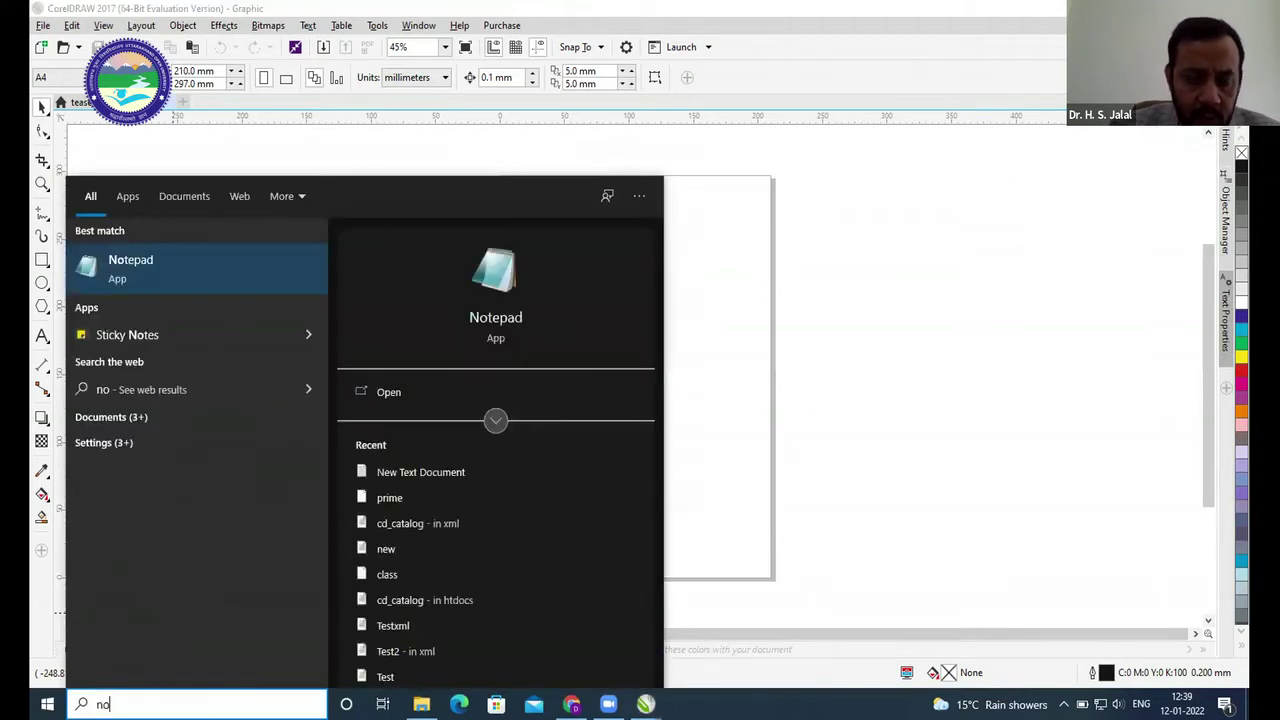
{"action": "key", "text": "Return"}
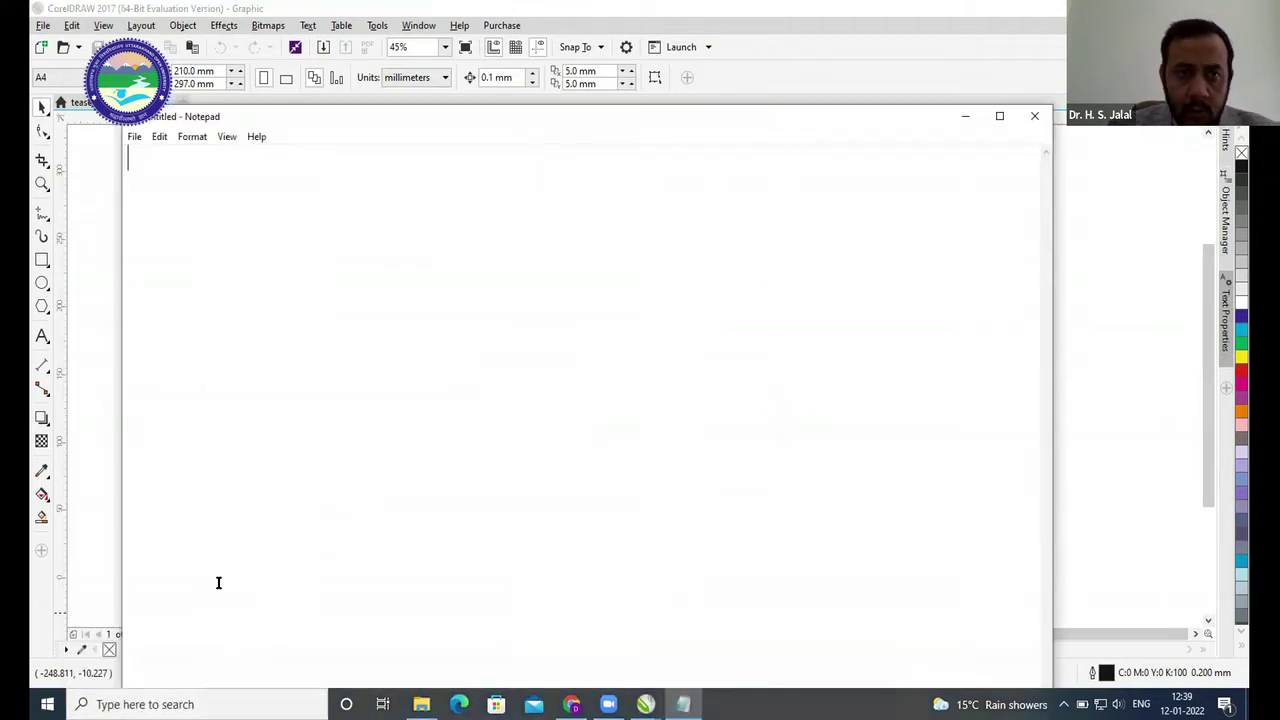
{"action": "double_click", "coordinate": [320, 115]}
{"action": "double_click", "coordinate": [260, 11]}
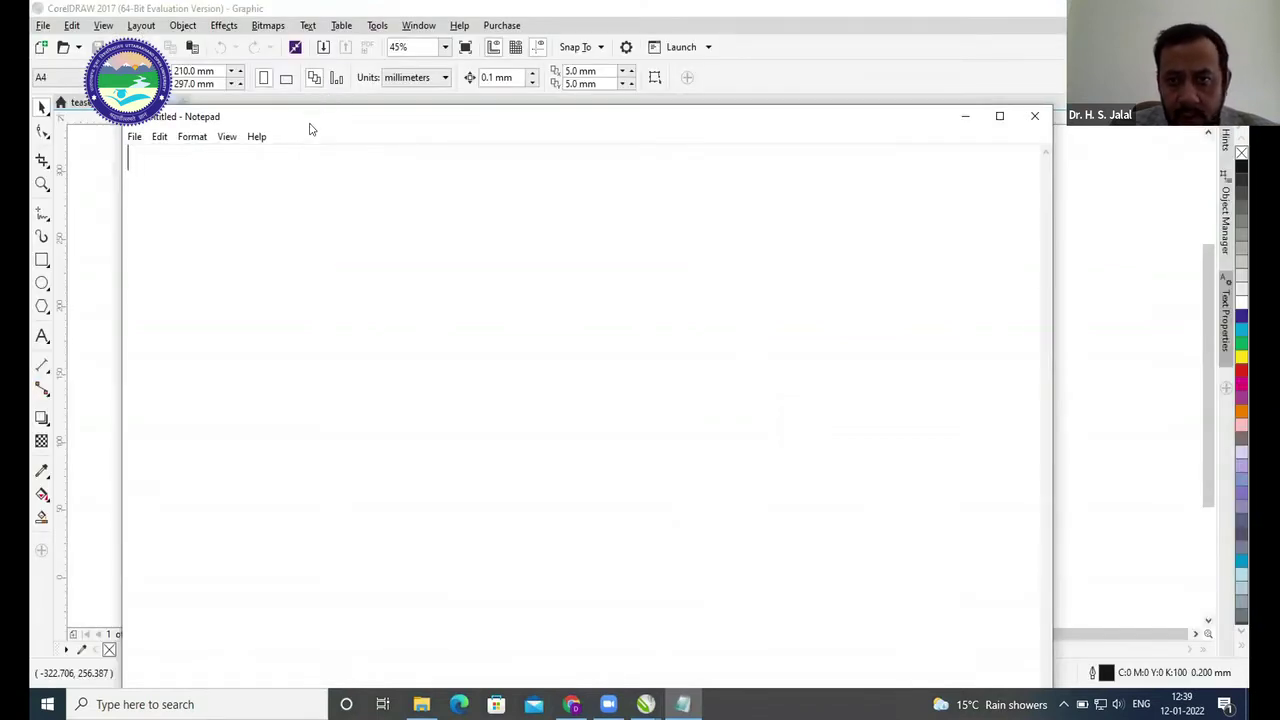
{"action": "left_click_drag", "start_coordinate": [310, 128], "coordinate": [988, 123]}
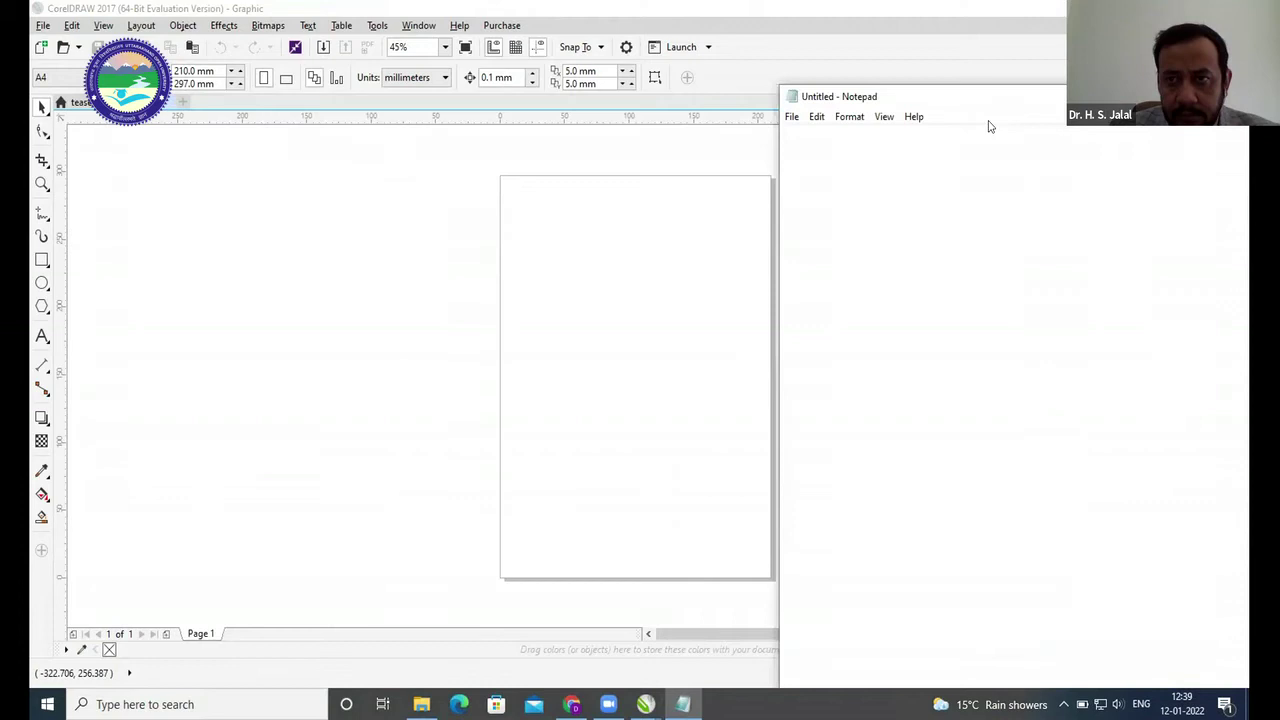
{"action": "left_click", "coordinate": [860, 147]}
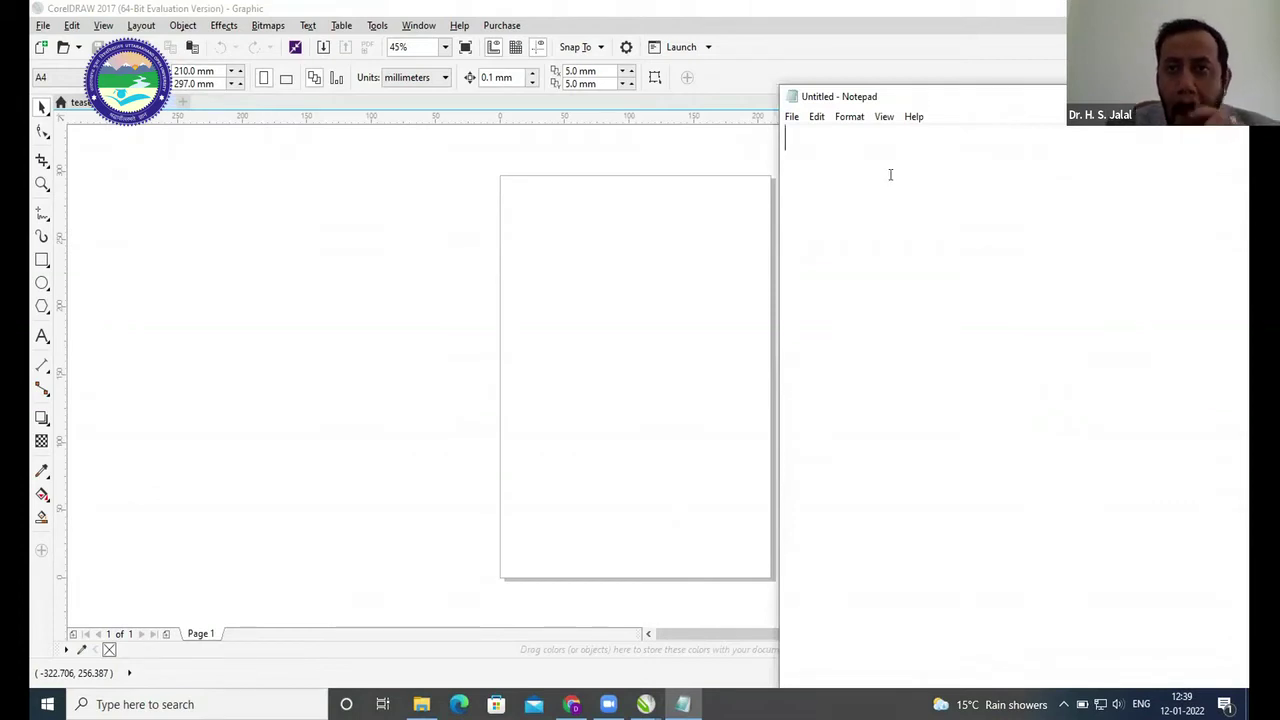
{"action": "left_click_drag", "start_coordinate": [847, 96], "coordinate": [873, 95]}
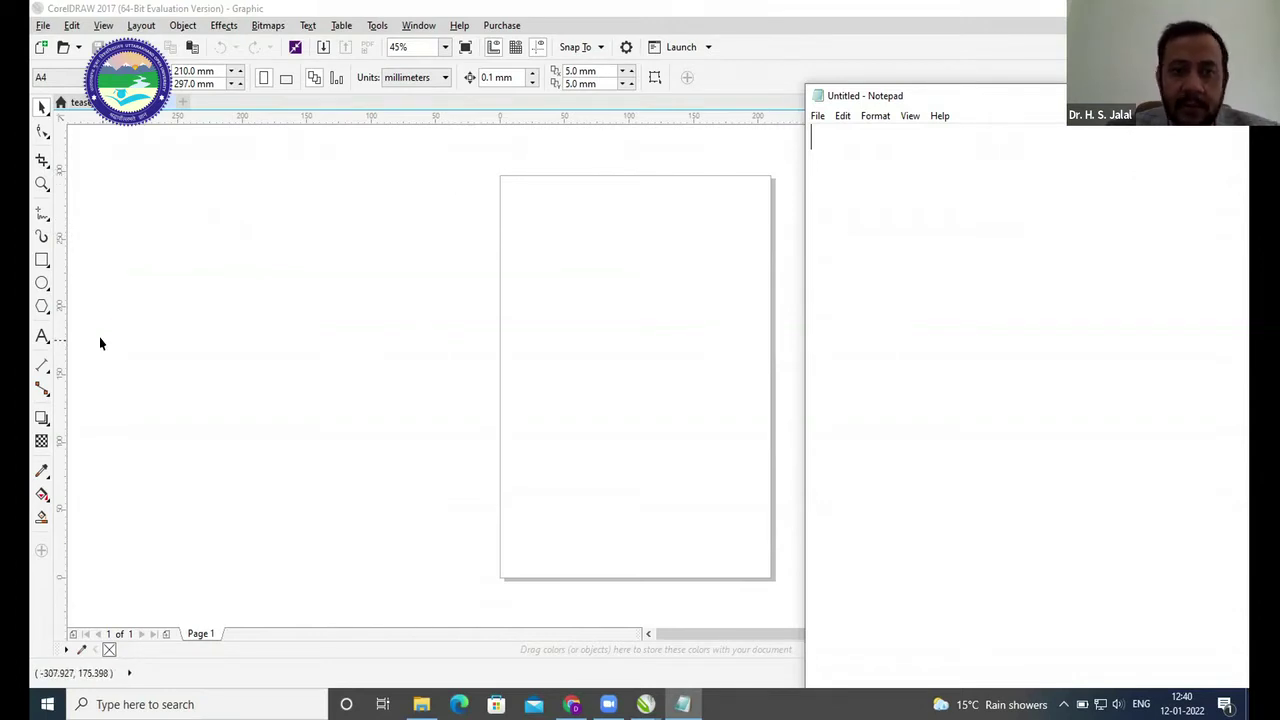
- Draw an ellipse about 105 mm wide and 110 mm high on the page and preview it in full screen
{"action": "left_click", "coordinate": [42, 283]}
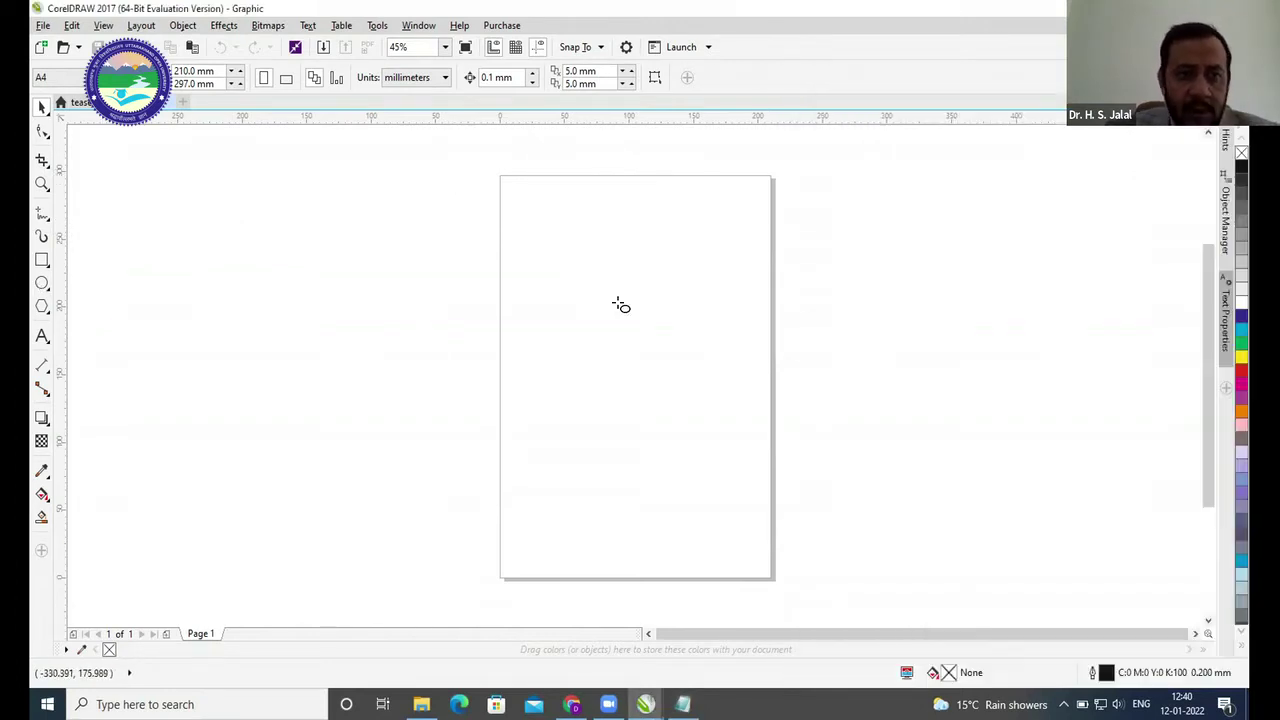
{"action": "left_click_drag", "start_coordinate": [551, 271], "coordinate": [686, 414]}
{"action": "left_click", "coordinate": [41, 107]}
{"action": "left_click", "coordinate": [241, 272]}
{"action": "key", "text": "F4"}
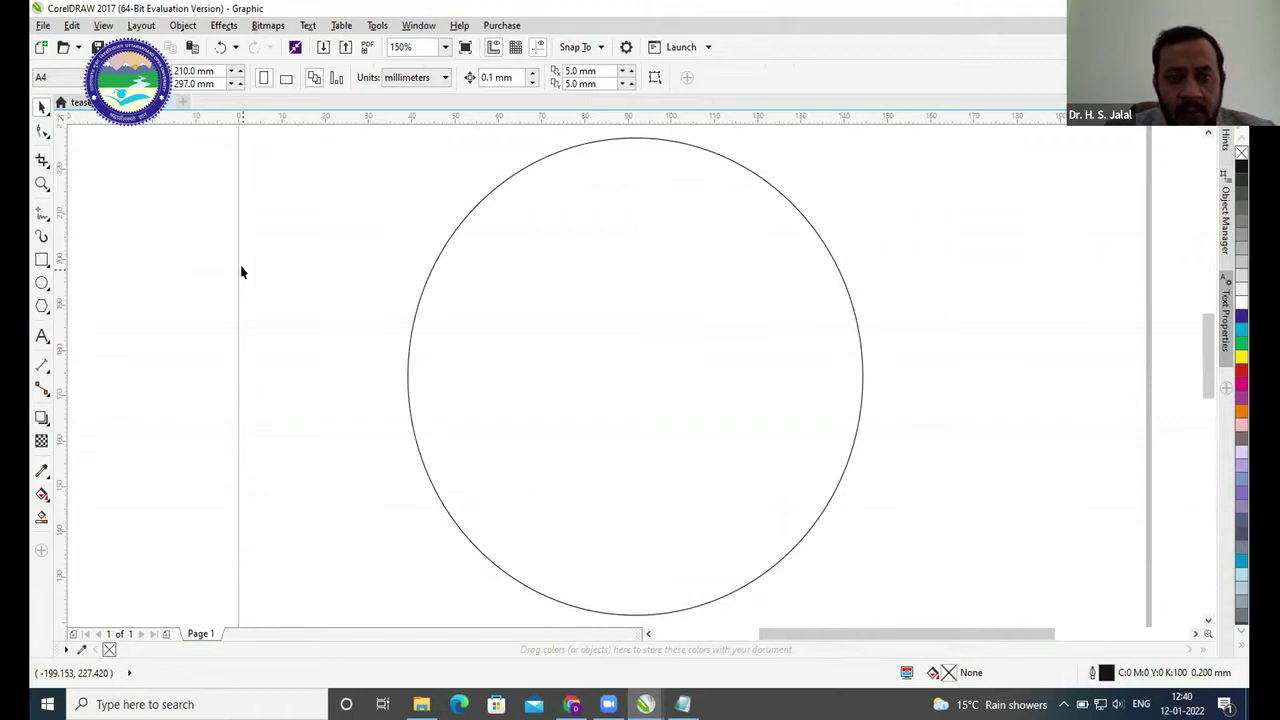
{"action": "key", "text": "F9"}
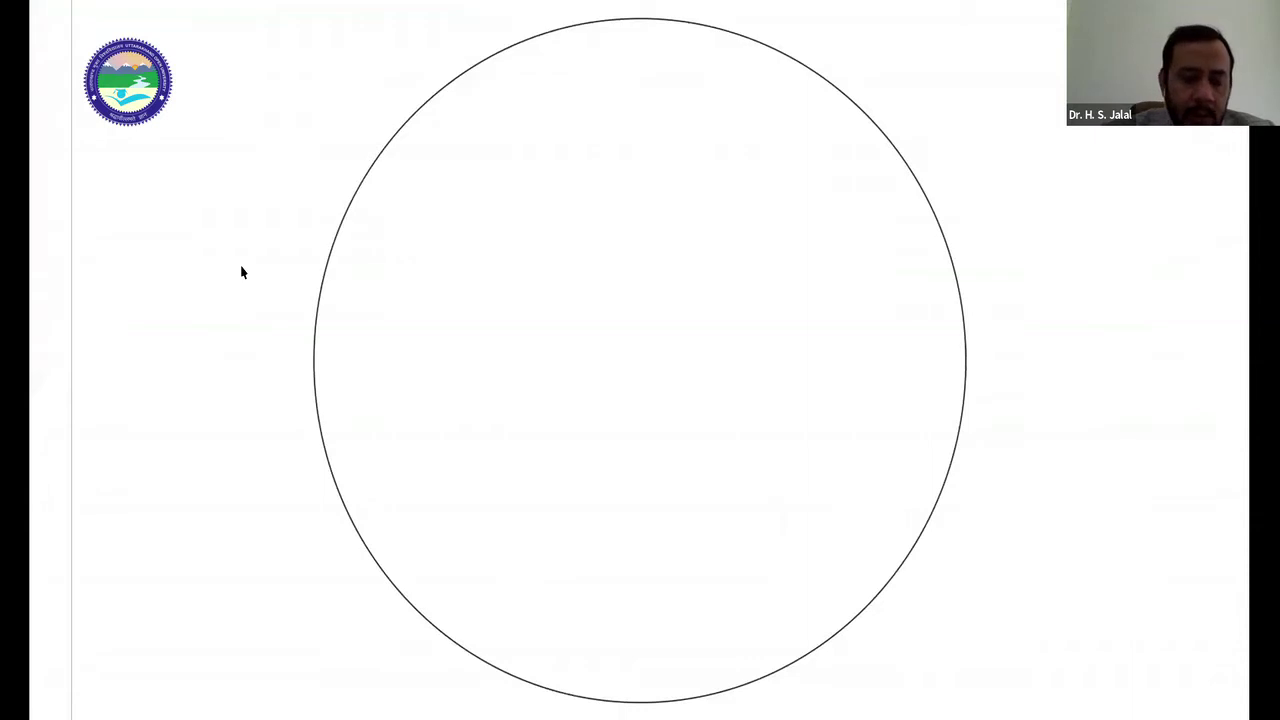
{"action": "key", "text": "Escape"}
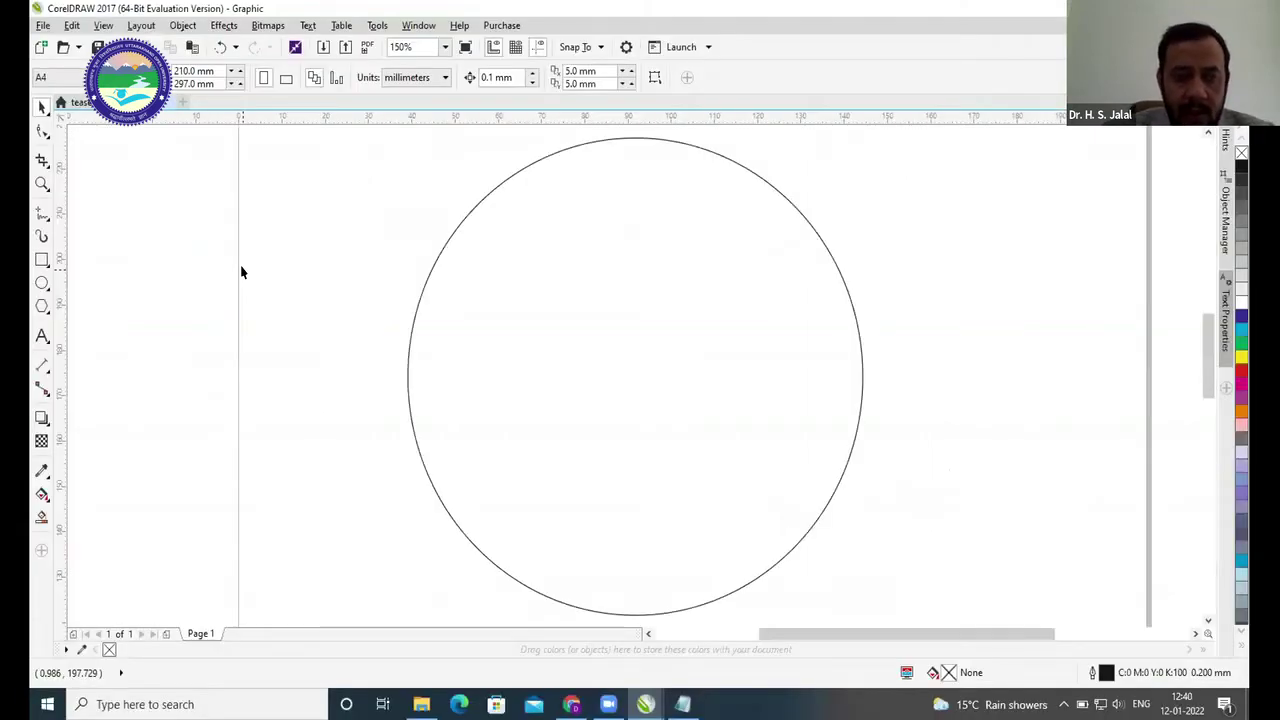
- Delete the ellipse from the page
{"action": "scroll", "coordinate": [271, 249], "scroll_direction": "down", "scroll_amount": 4}
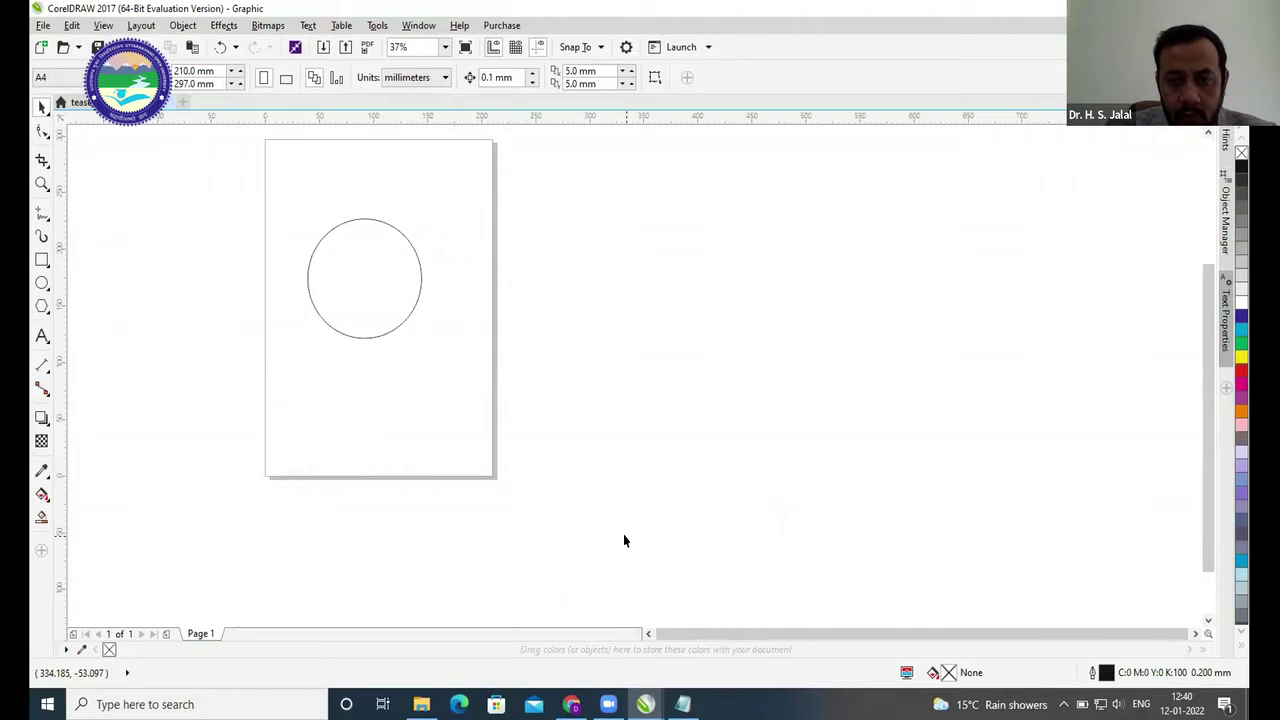
{"action": "scroll", "coordinate": [623, 541], "scroll_direction": "left", "scroll_amount": 3}
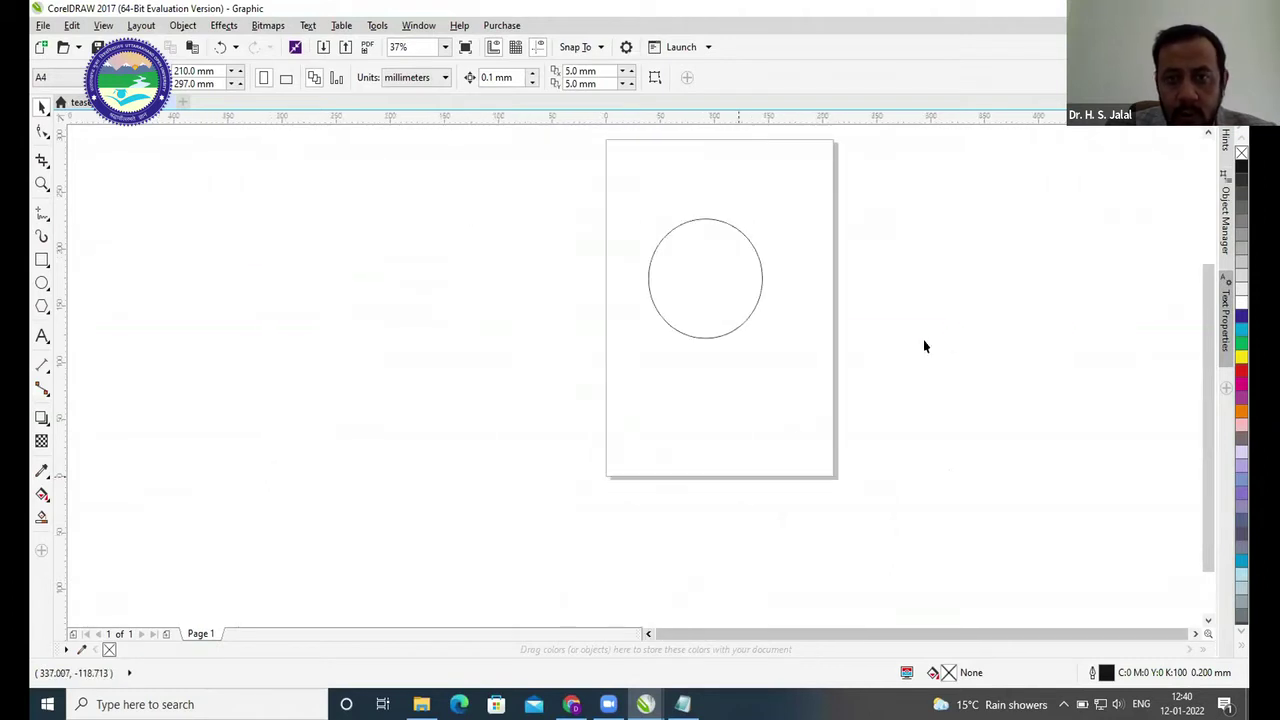
{"action": "scroll", "coordinate": [1204, 305], "scroll_direction": "up", "scroll_amount": 1}
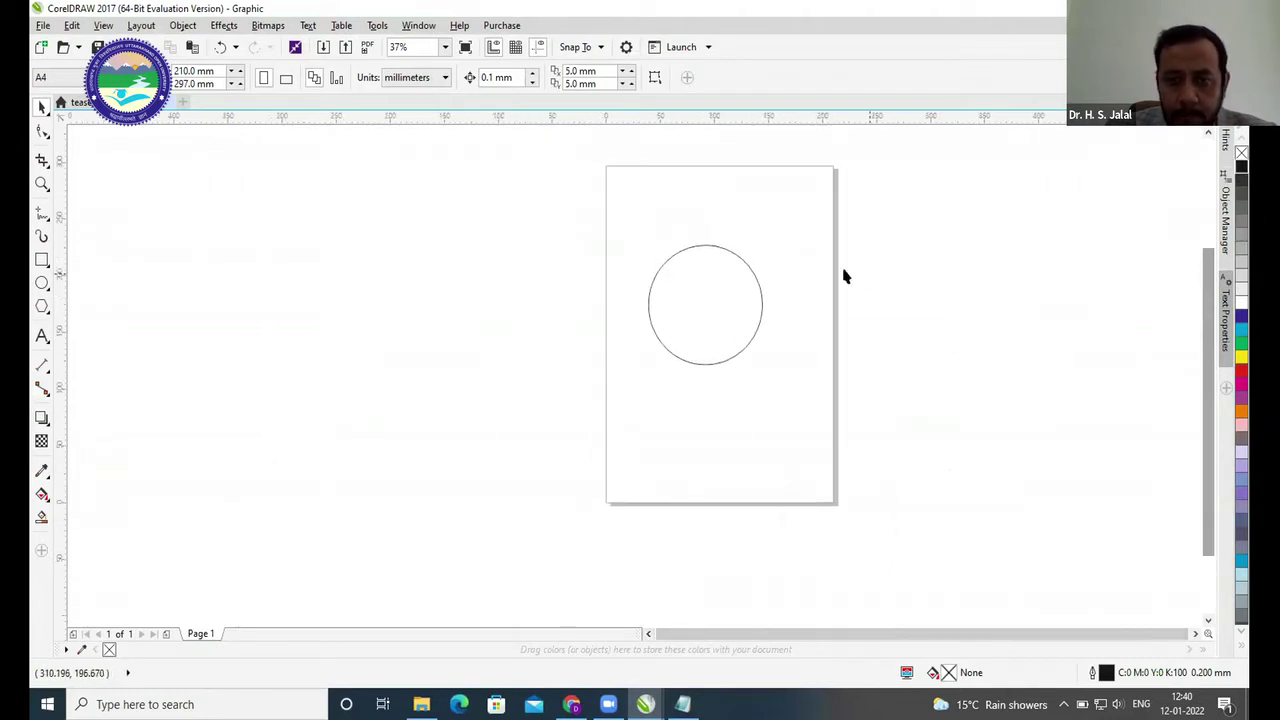
{"action": "left_click", "coordinate": [669, 254]}
{"action": "key", "text": "Delete"}
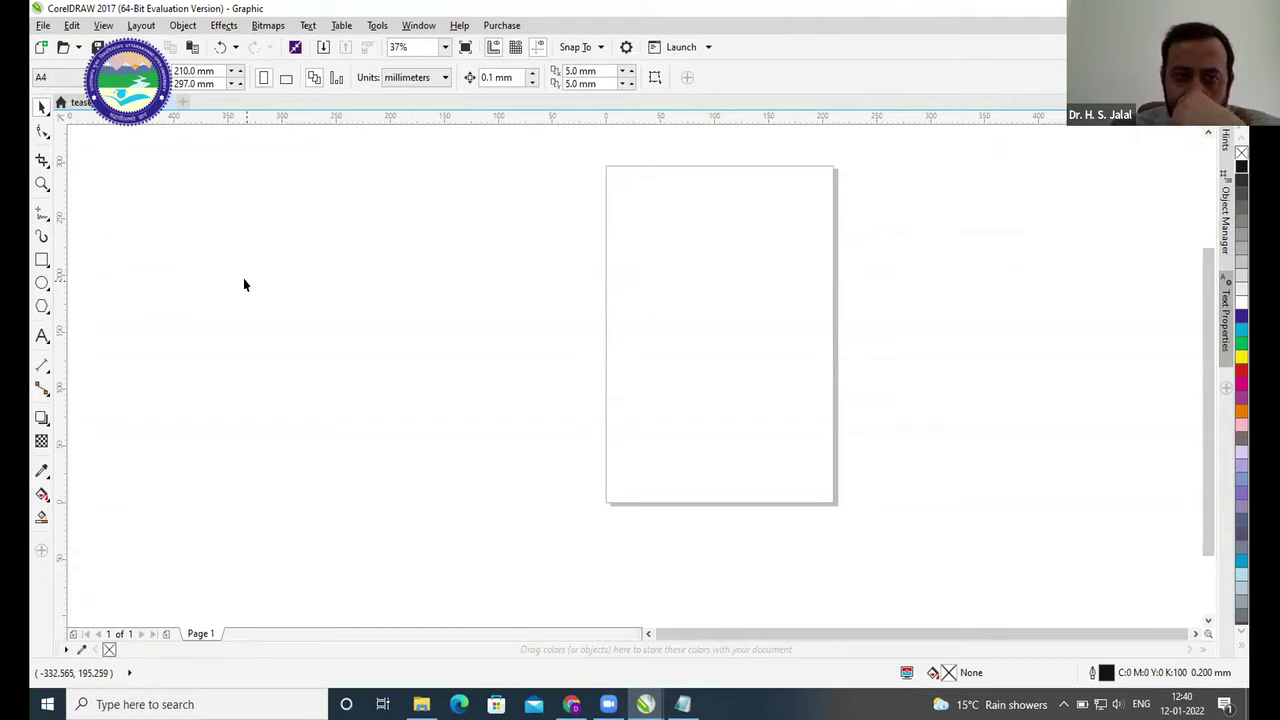
- Draw a rectangle that covers the whole A4 page
{"action": "left_click", "coordinate": [42, 260]}
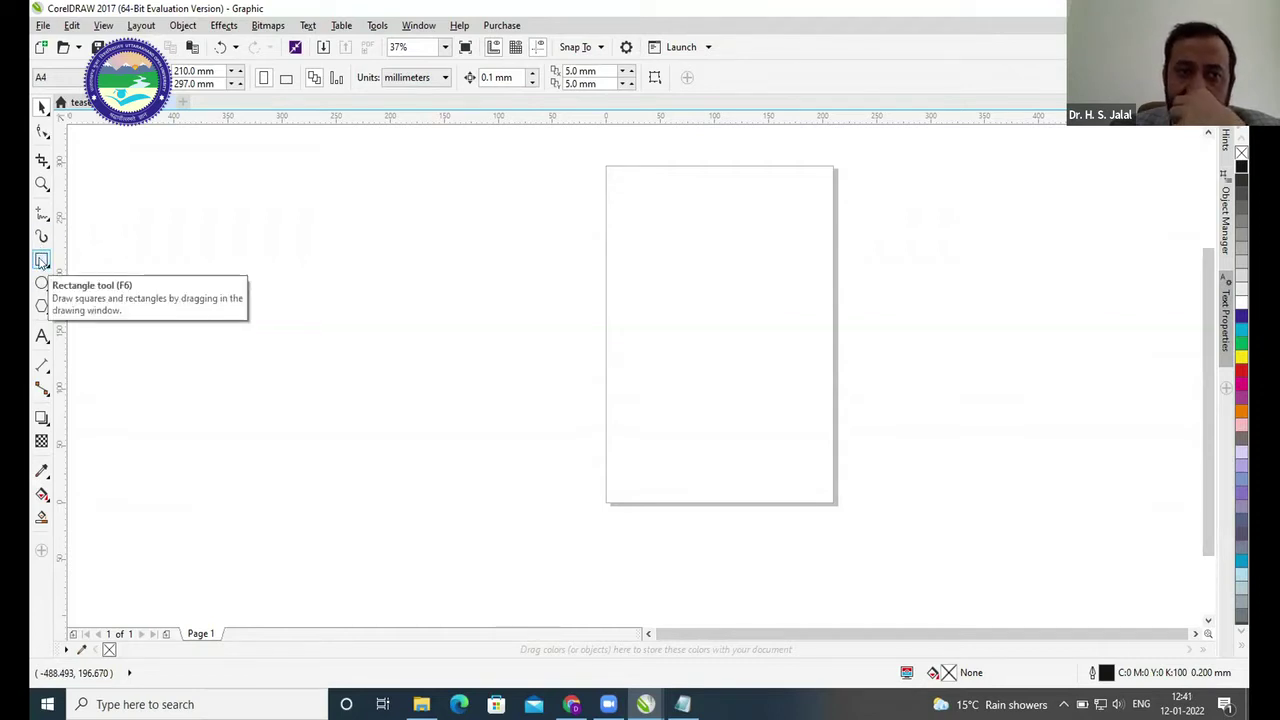
{"action": "left_click", "coordinate": [42, 260]}
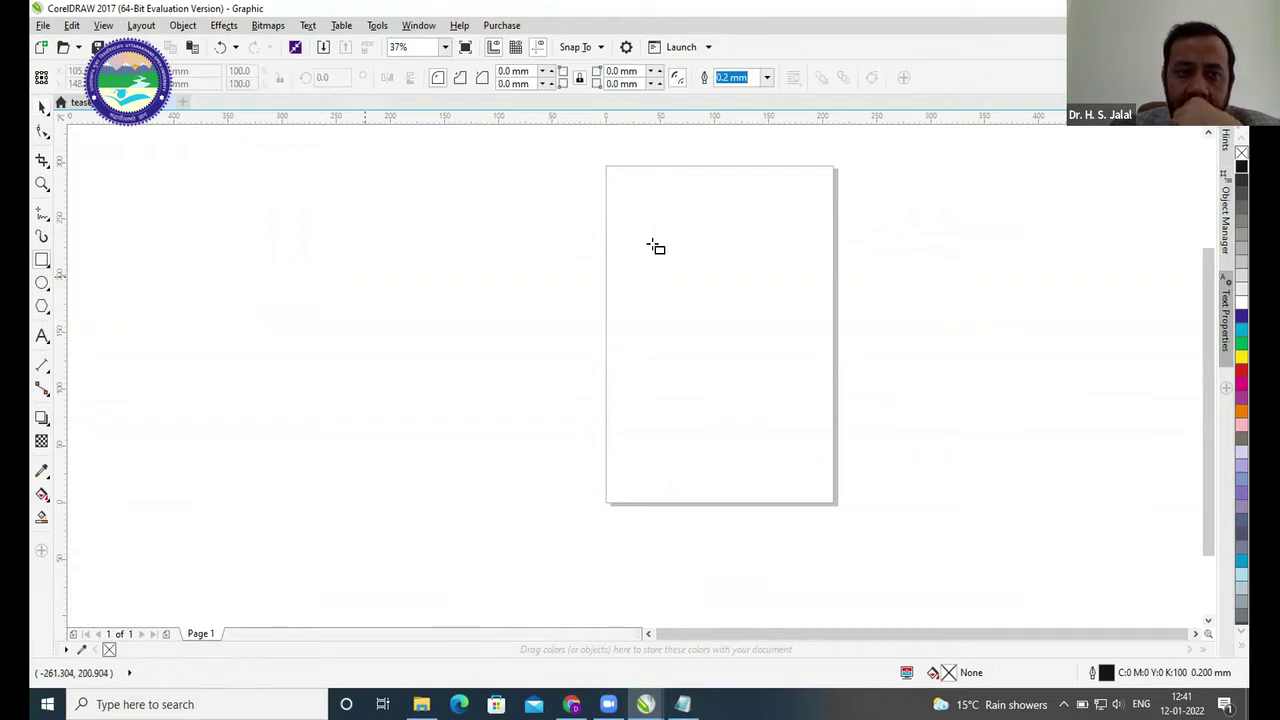
{"action": "left_click_drag", "start_coordinate": [604, 166], "coordinate": [809, 481]}
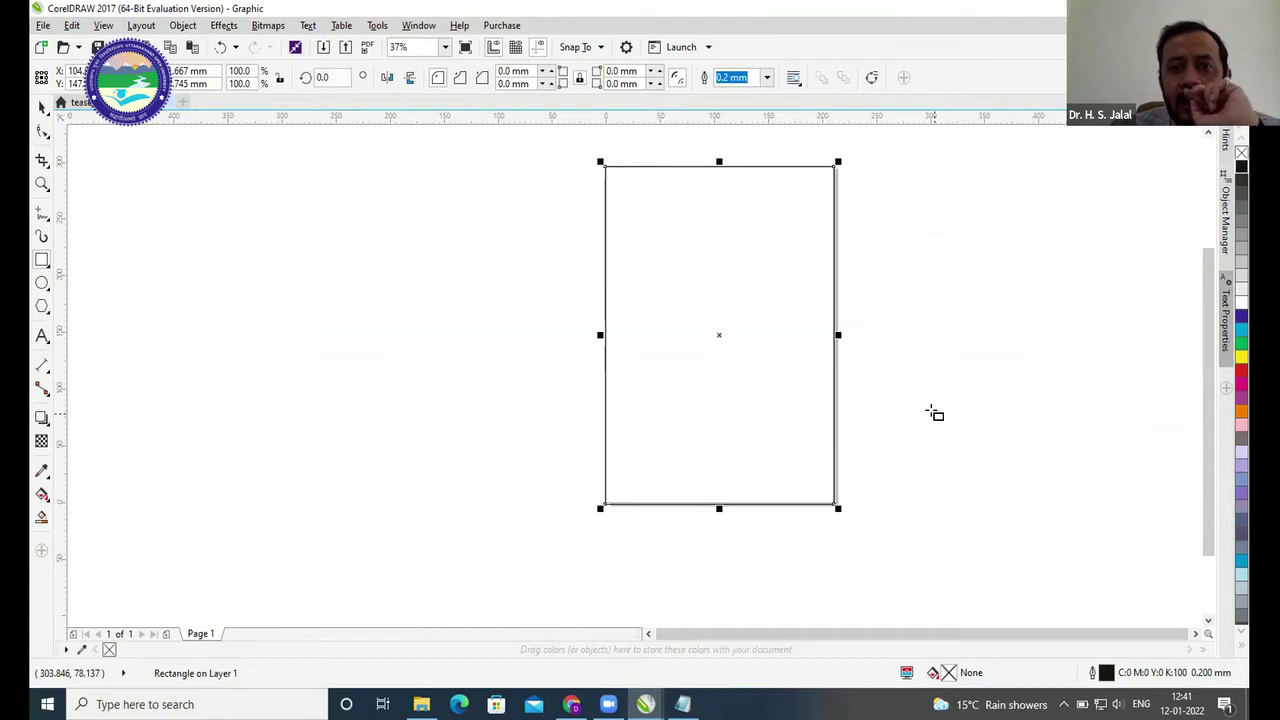
{"action": "left_click", "coordinate": [42, 107]}
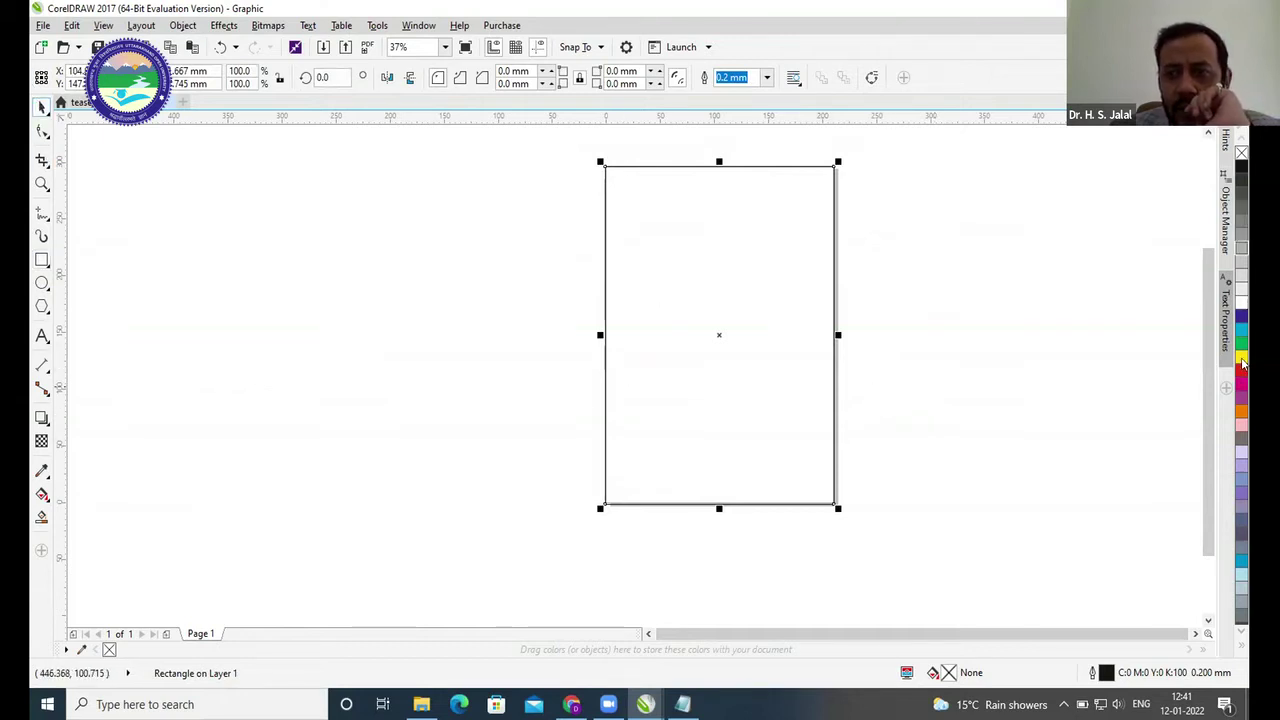
- Fill the page-sized rectangle with orange (C:0 M:60 Y:100 K:0)
{"action": "left_click", "coordinate": [1241, 411]}
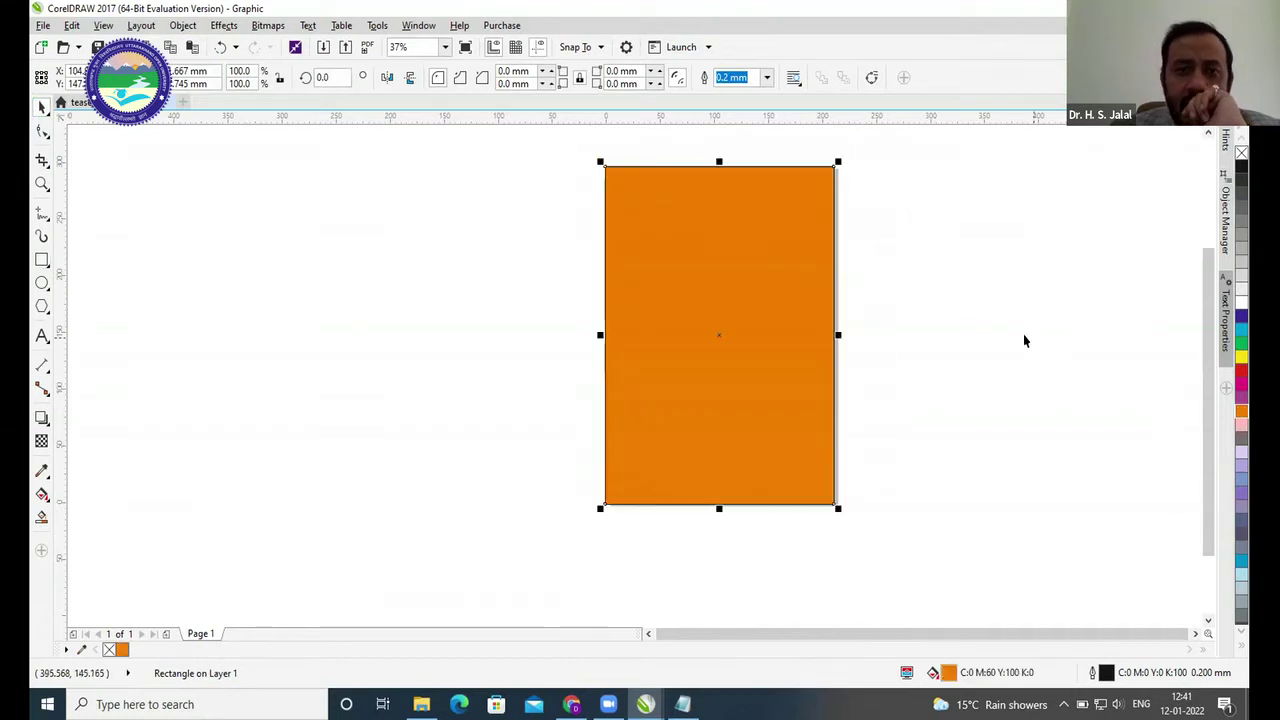
{"action": "left_click", "coordinate": [1026, 342]}
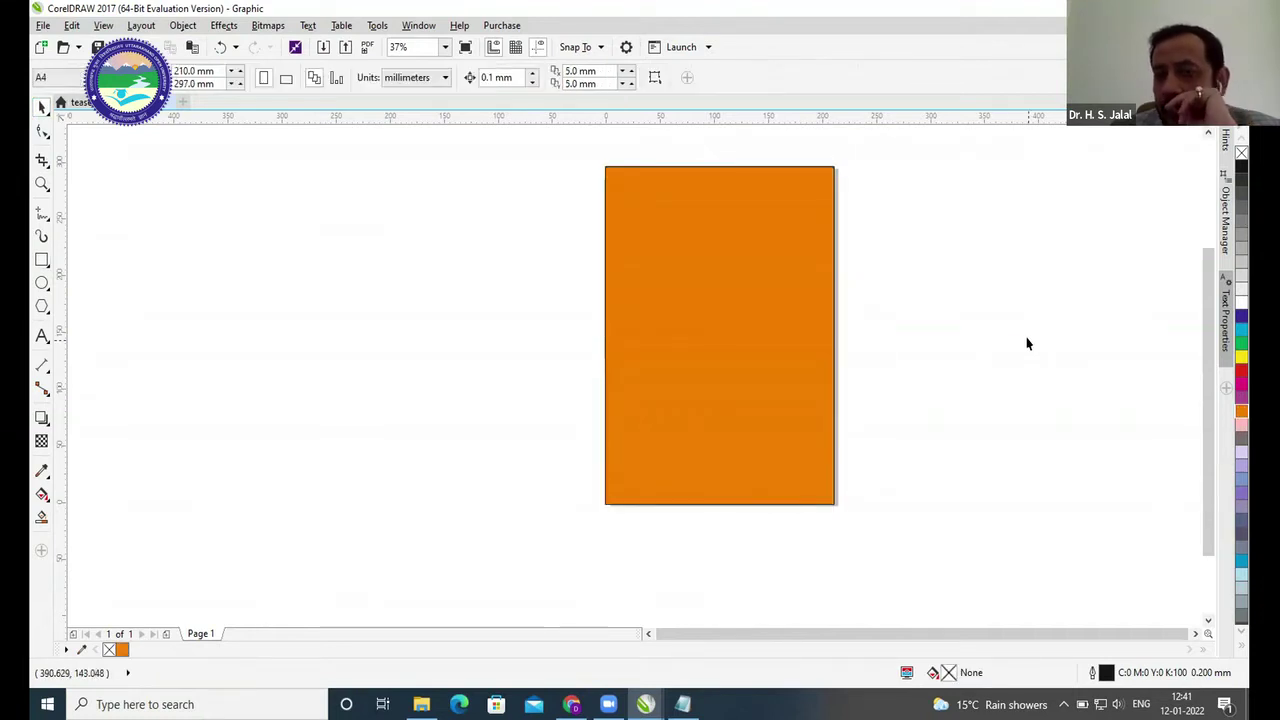
{"action": "left_click", "coordinate": [833, 309]}
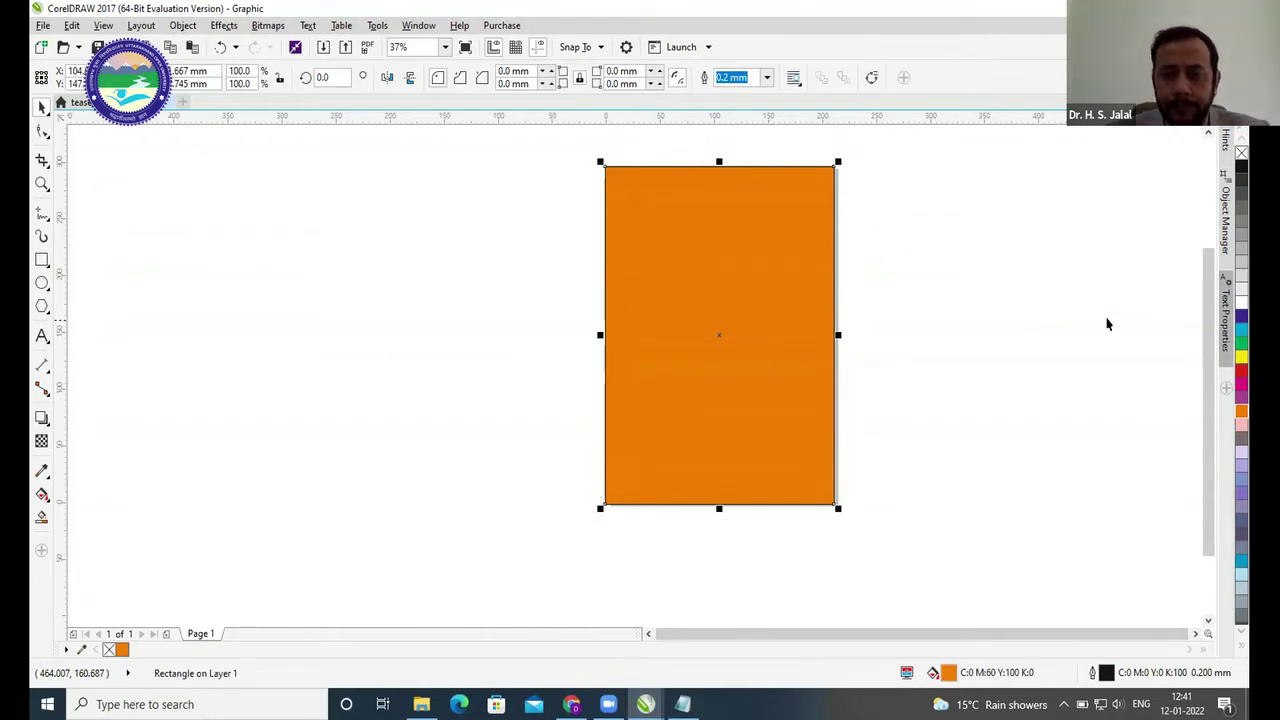
{"action": "left_click", "coordinate": [994, 303]}
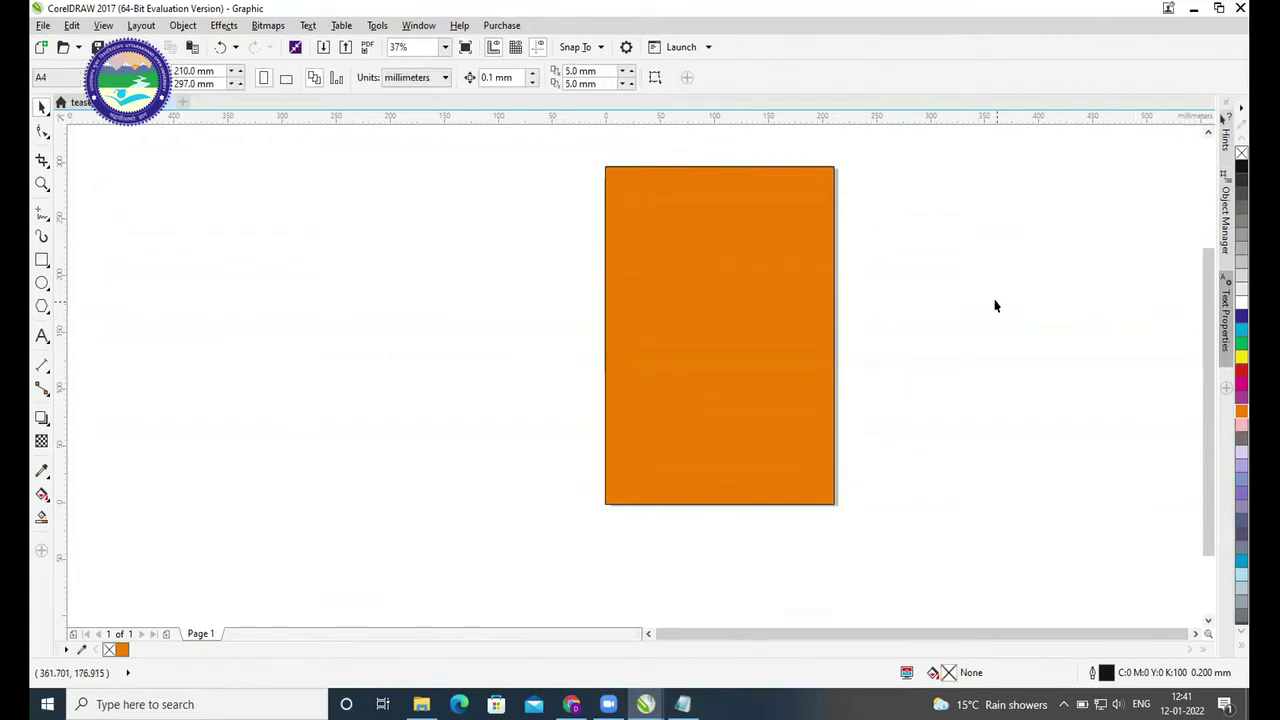
{"action": "key", "text": "F4"}
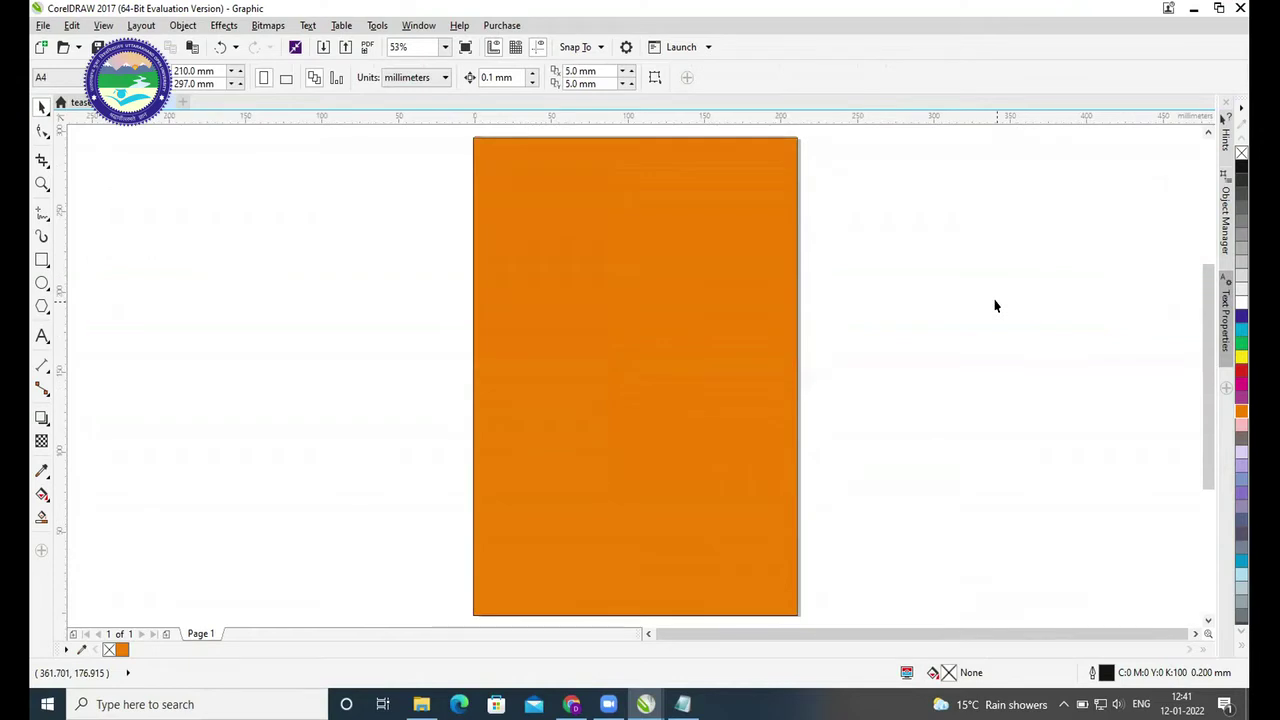
- Scale the orange rectangle from its upper-right corner to 81.7% and back up to 99.1%, and delete it
{"action": "left_click", "coordinate": [694, 309]}
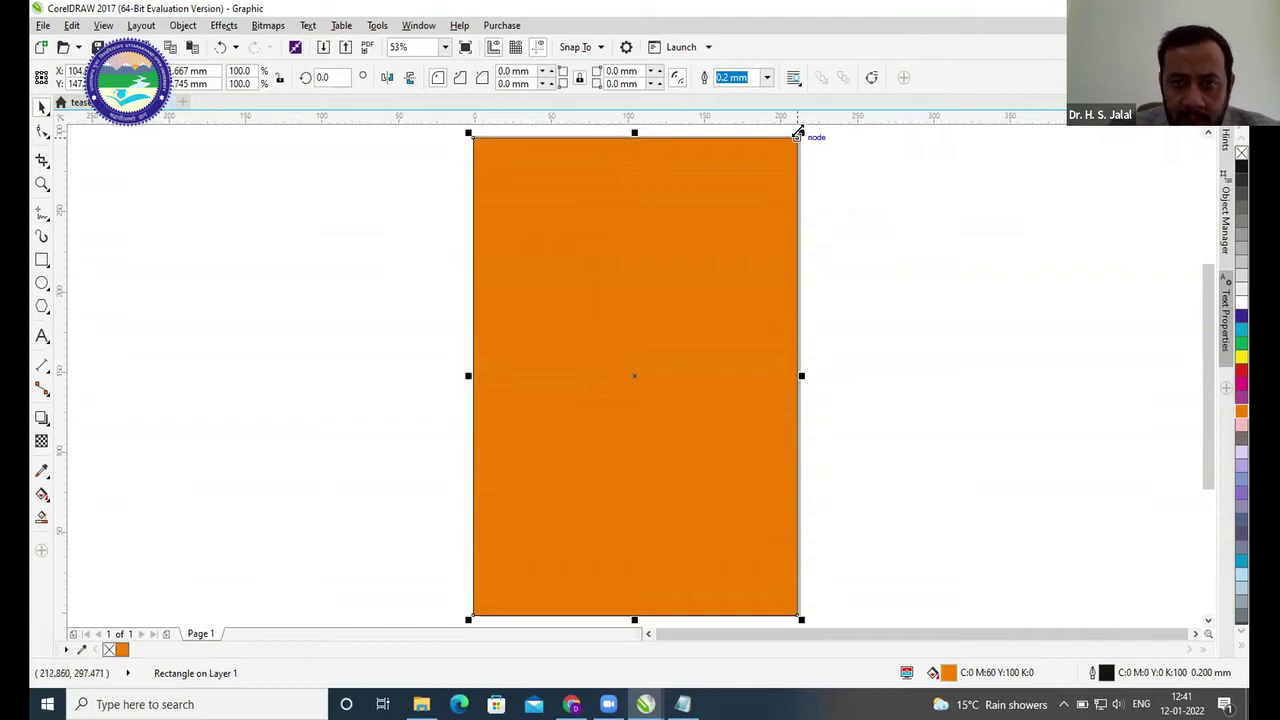
{"action": "left_click_drag", "start_coordinate": [798, 133], "coordinate": [742, 288]}
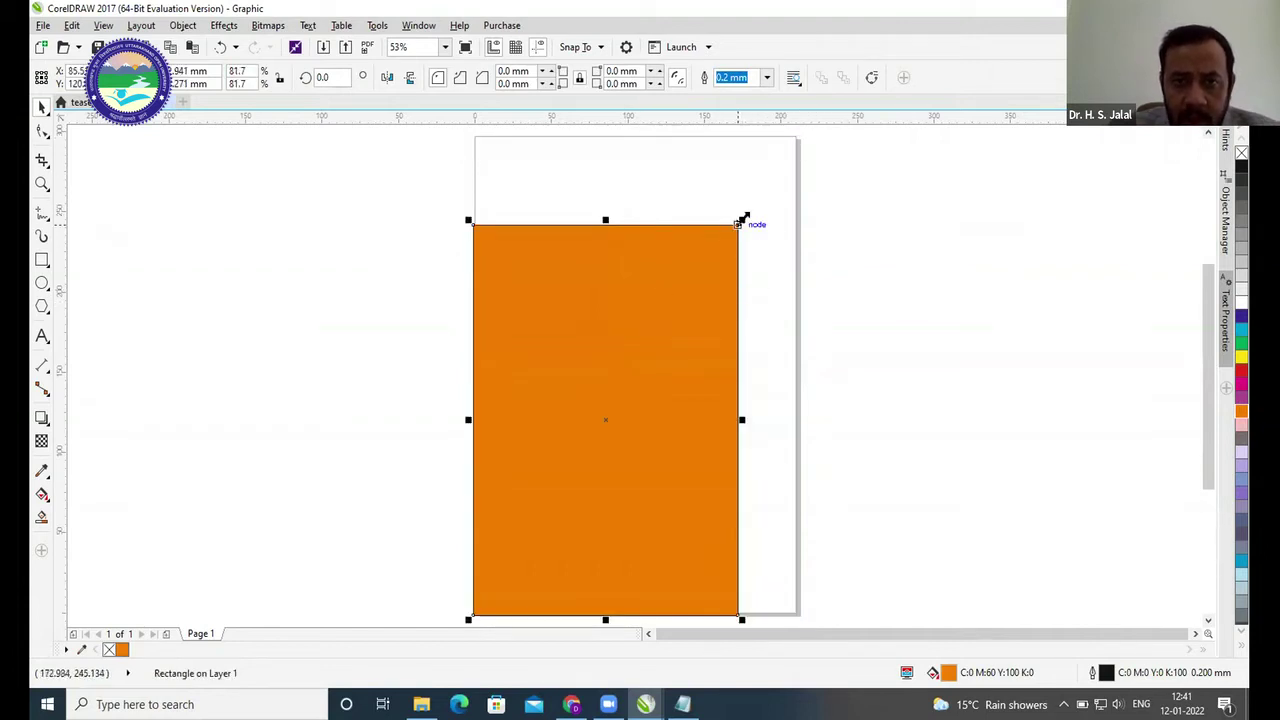
{"action": "left_click_drag", "start_coordinate": [768, 181], "coordinate": [797, 215]}
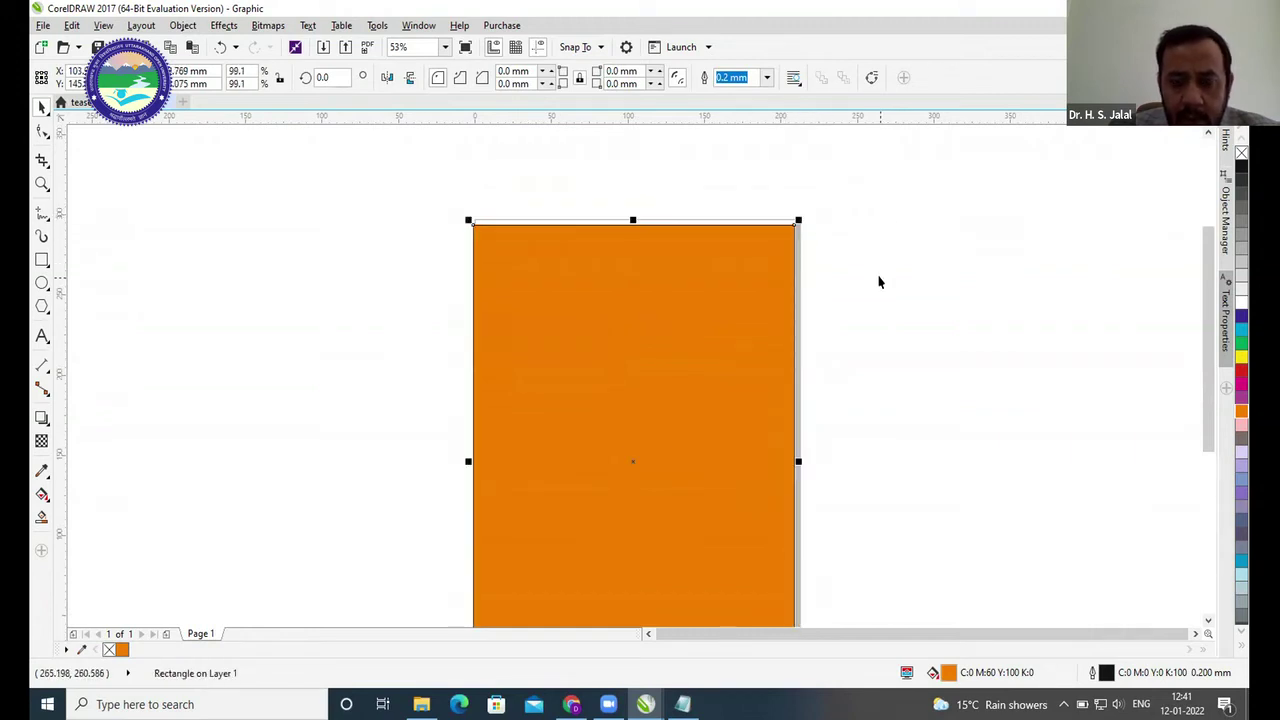
{"action": "key", "text": "shift+F2"}
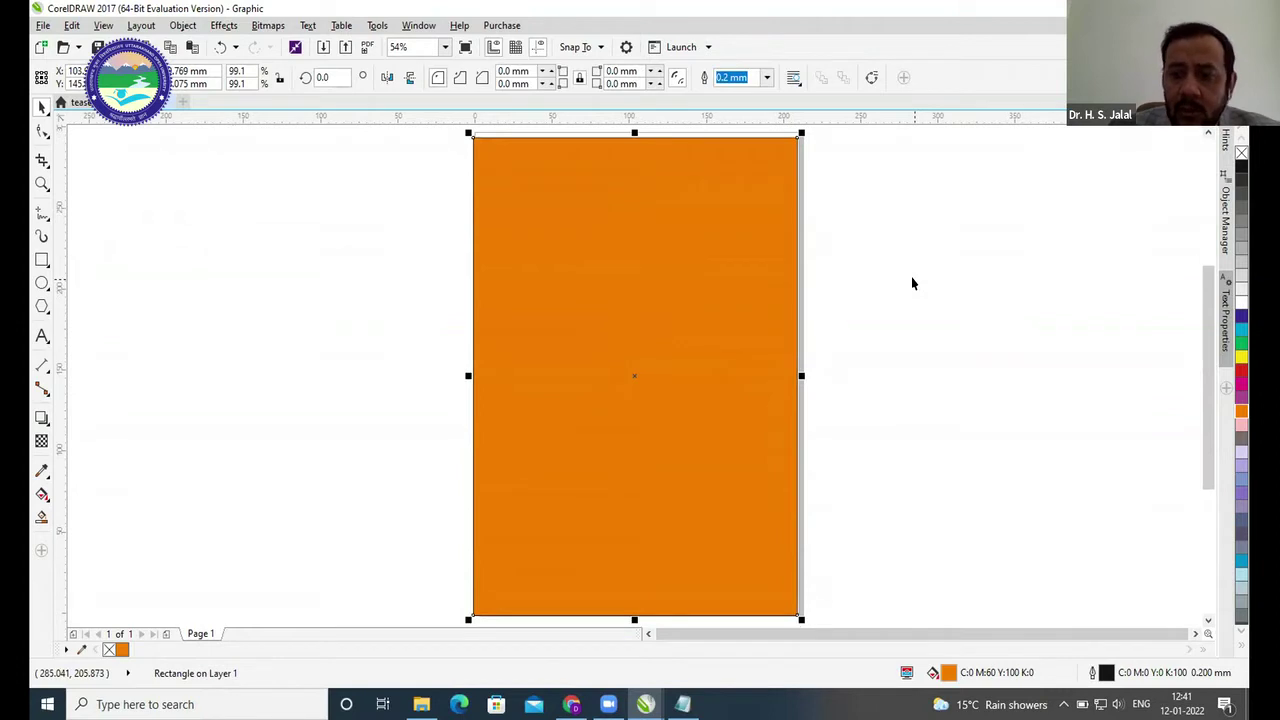
{"action": "key", "text": "Delete"}
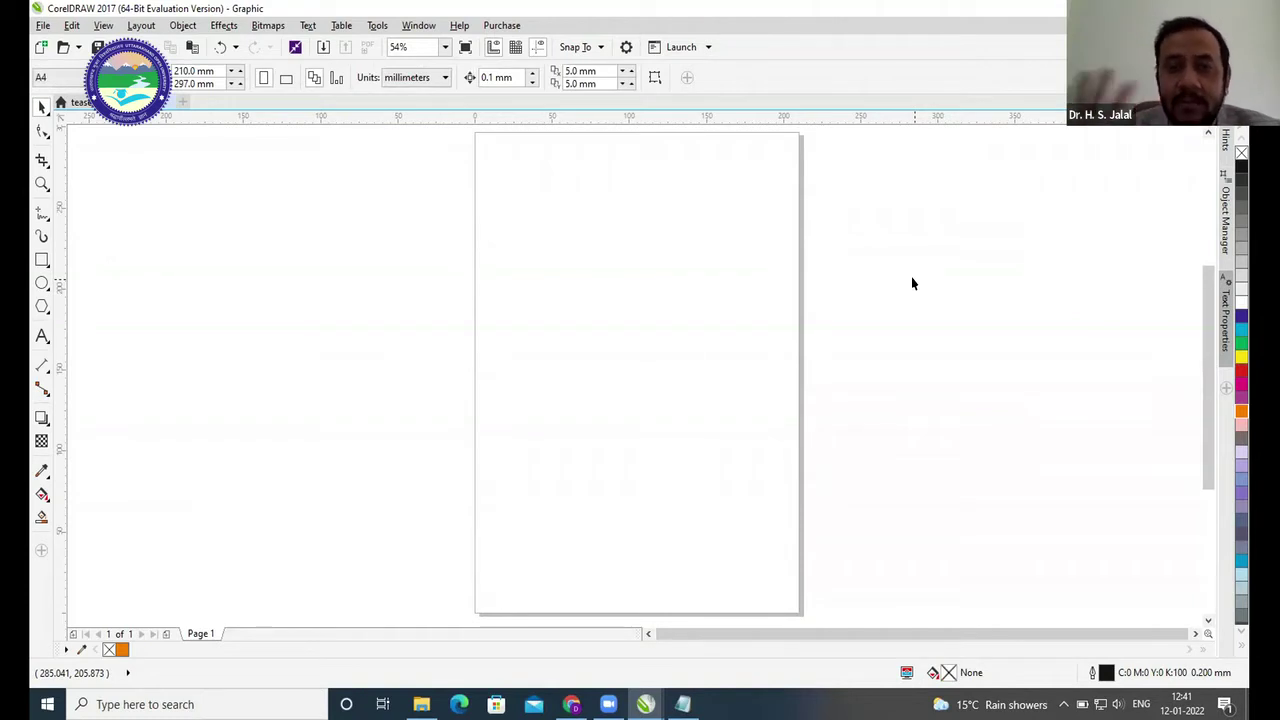
- Draw a rectangle covering the whole A4 page and fill it with orange (C:0 M:60 Y:100 K:0)
{"action": "double_click", "coordinate": [42, 260]}
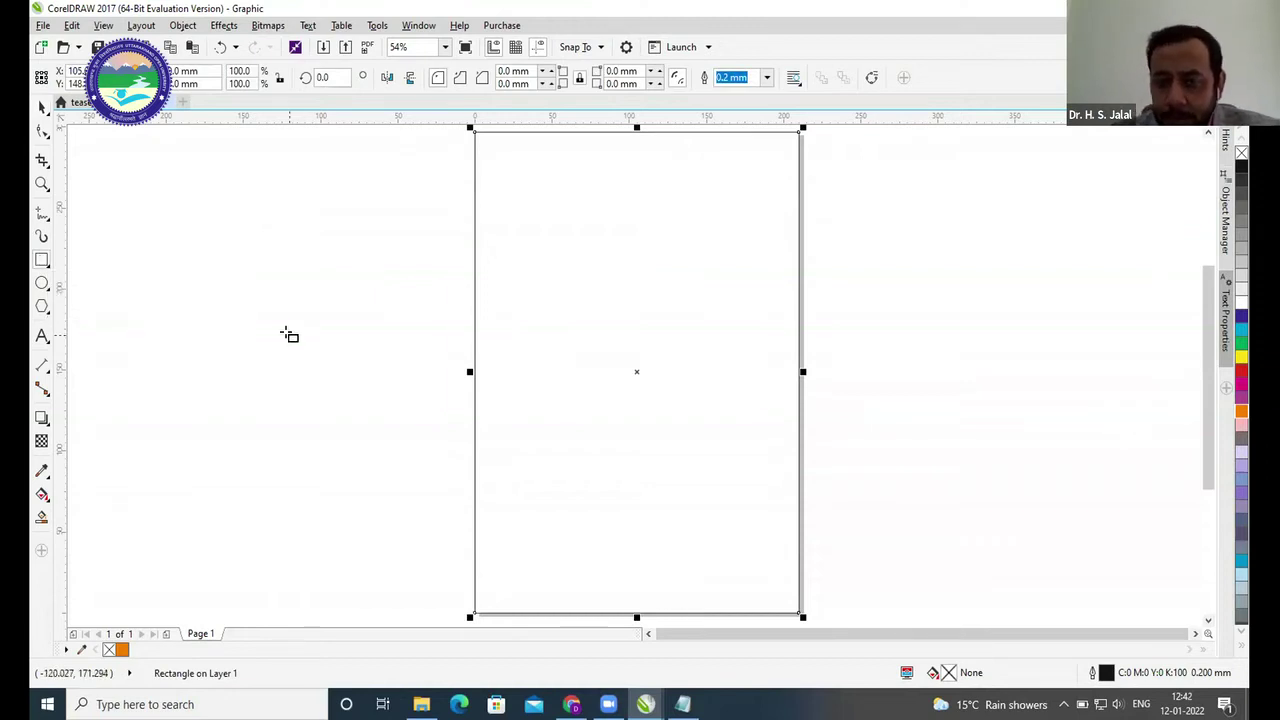
{"action": "left_click", "coordinate": [42, 106]}
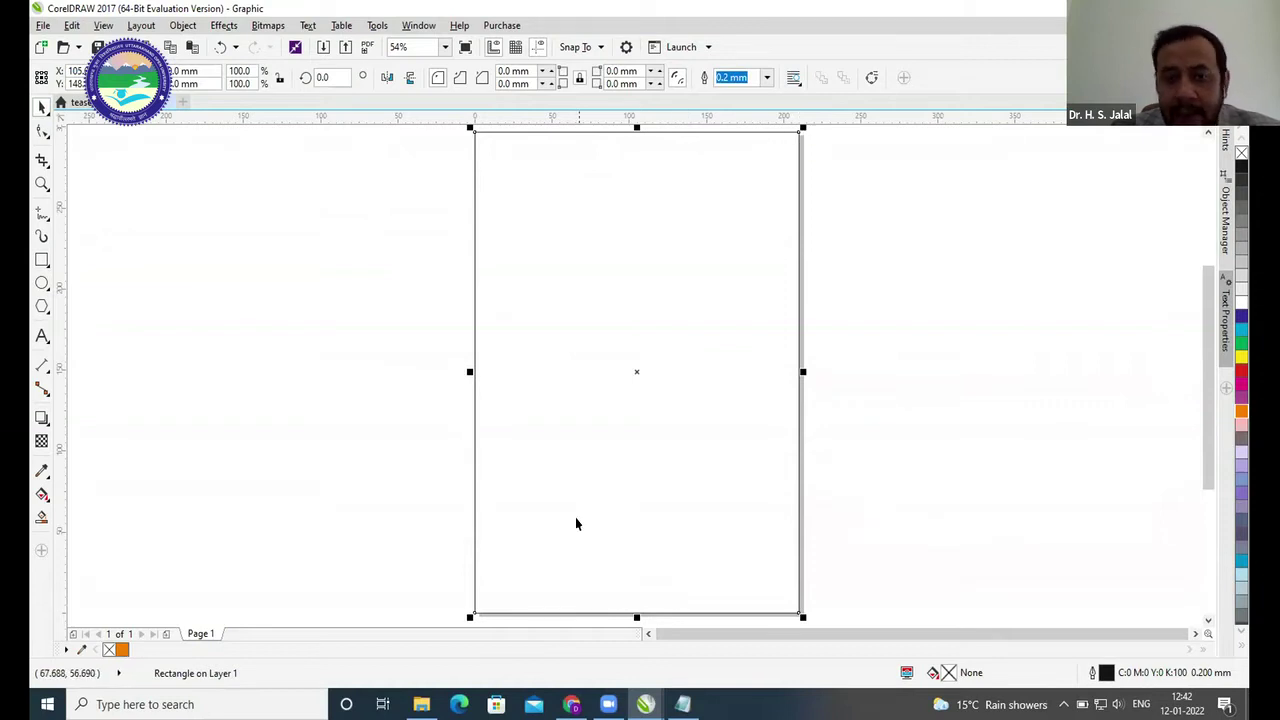
{"action": "left_click", "coordinate": [949, 380]}
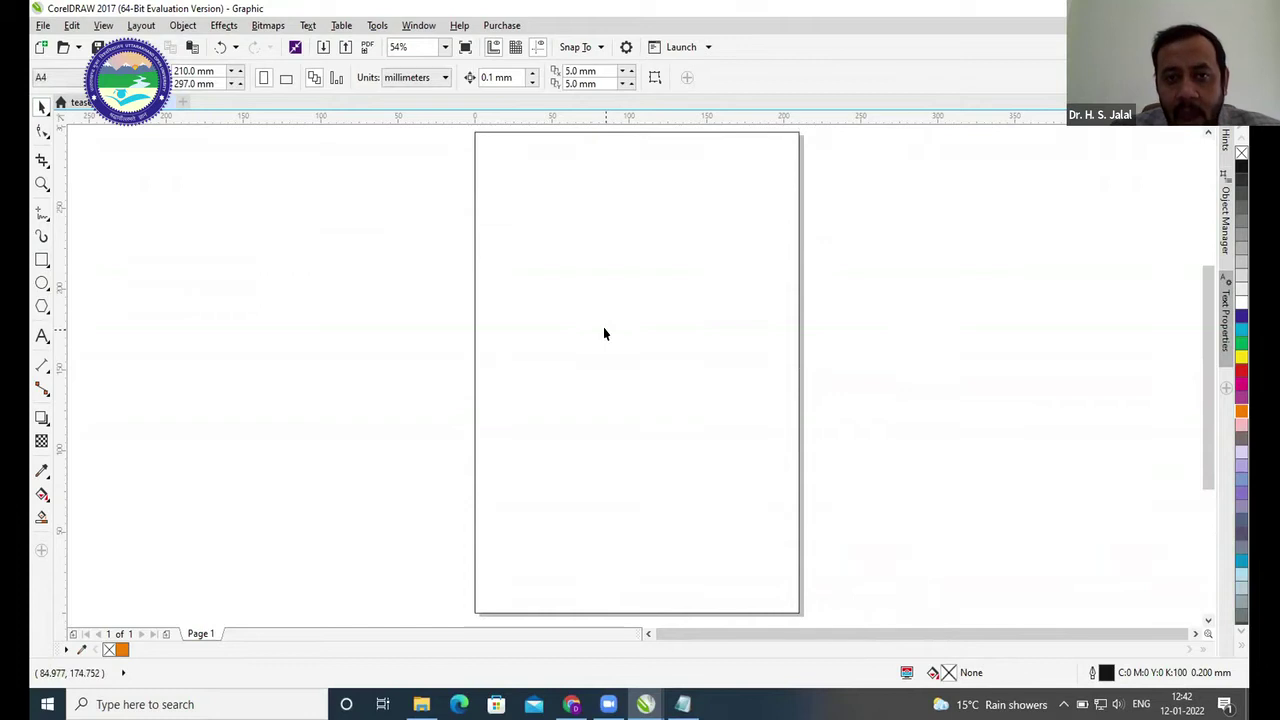
{"action": "left_click", "coordinate": [797, 340]}
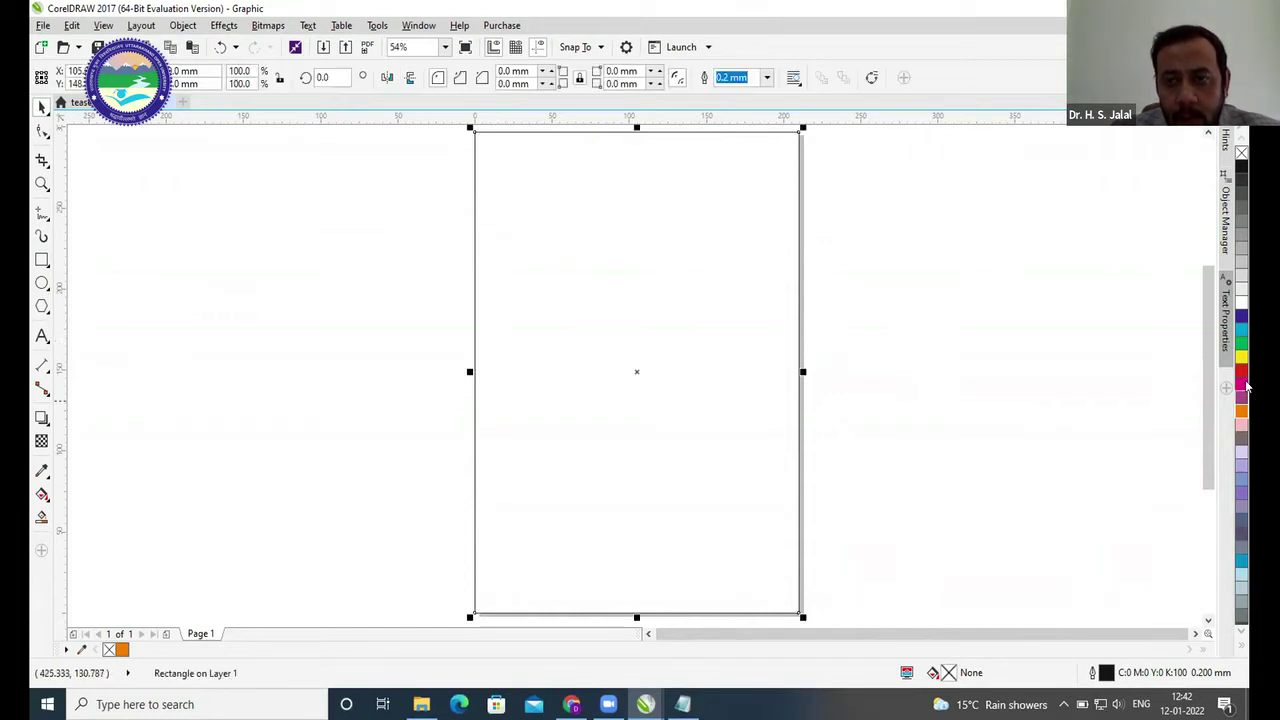
{"action": "left_click", "coordinate": [1240, 411]}
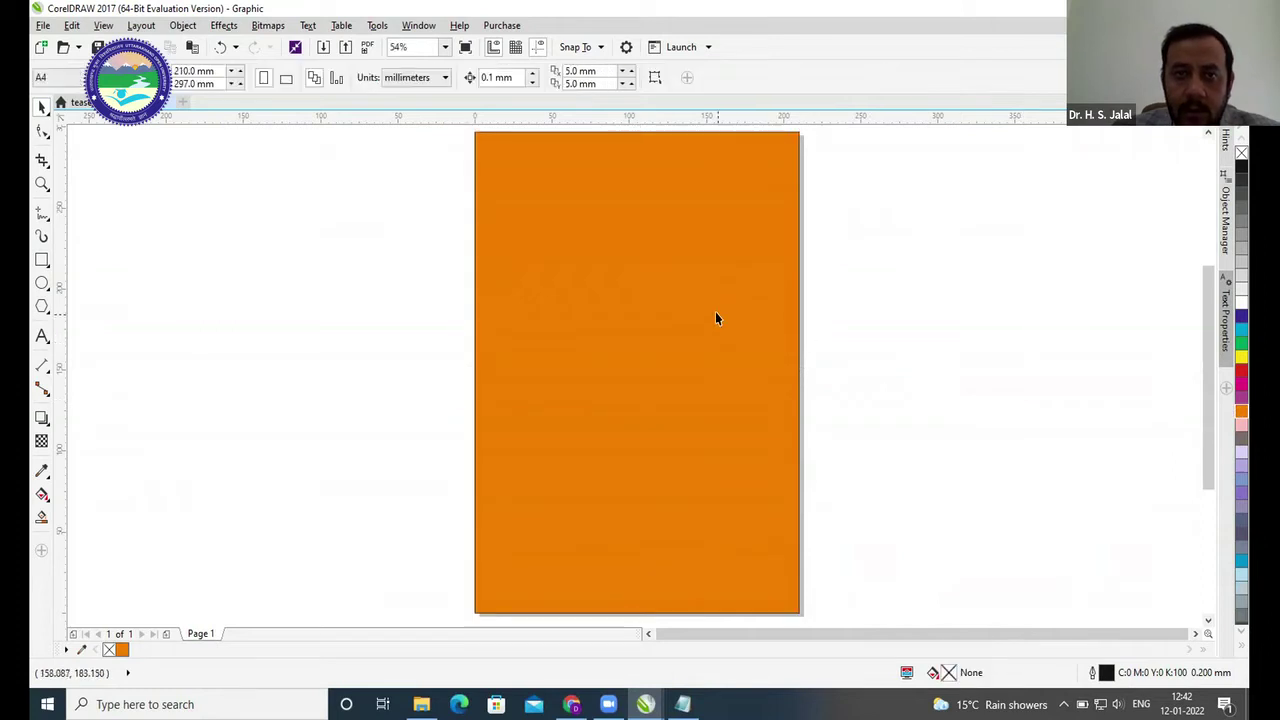
{"action": "left_click", "coordinate": [957, 306]}
{"action": "left_click", "coordinate": [643, 320]}
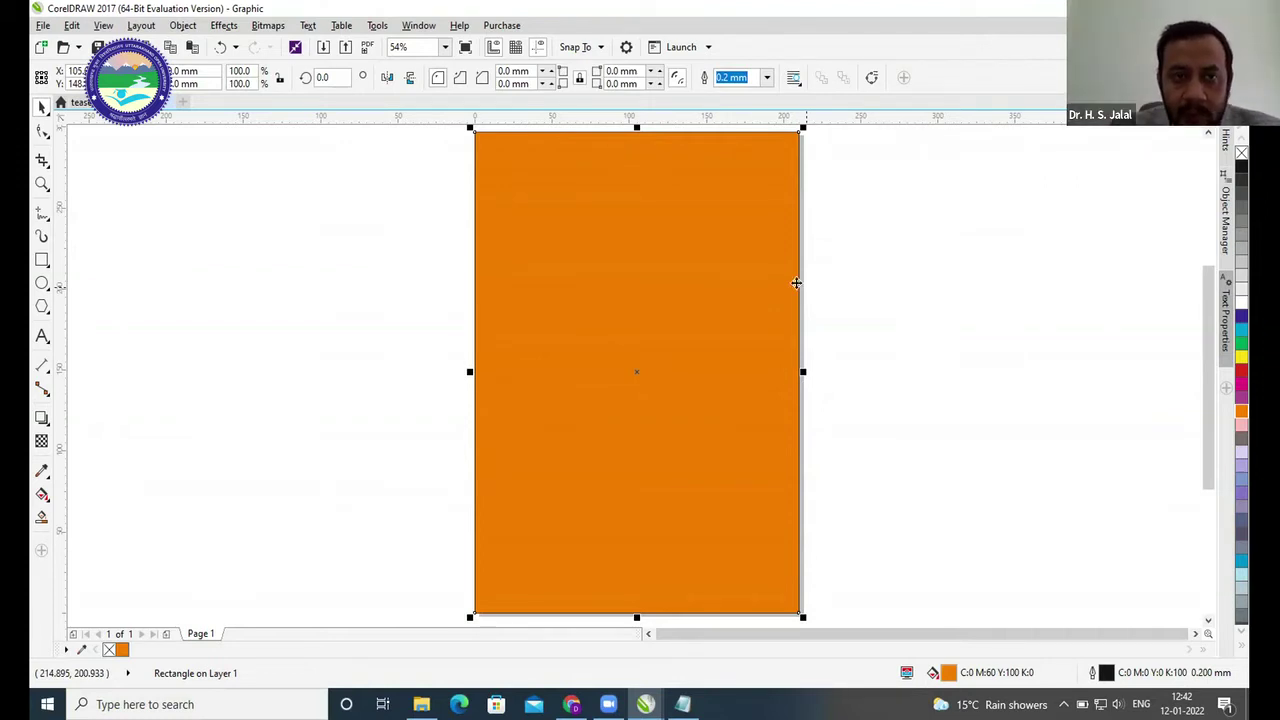
{"action": "left_click", "coordinate": [250, 250]}
{"action": "left_click", "coordinate": [540, 257]}
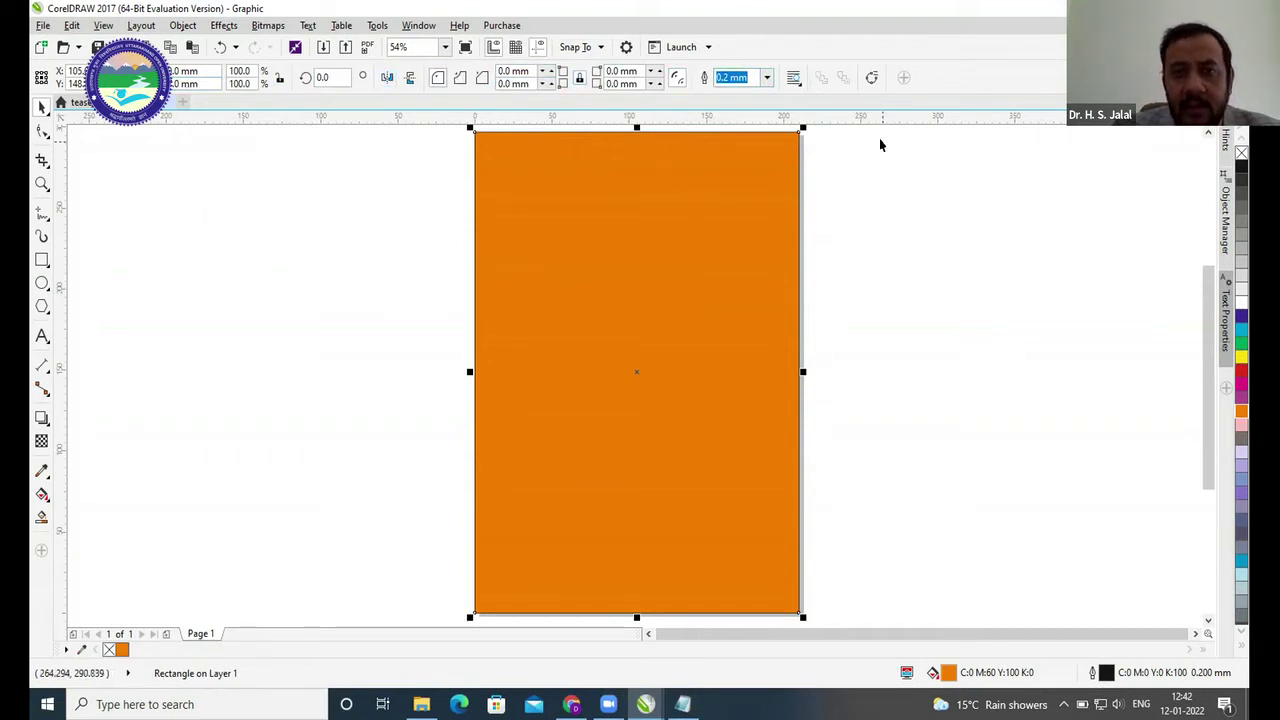
{"action": "left_click", "coordinate": [275, 195]}
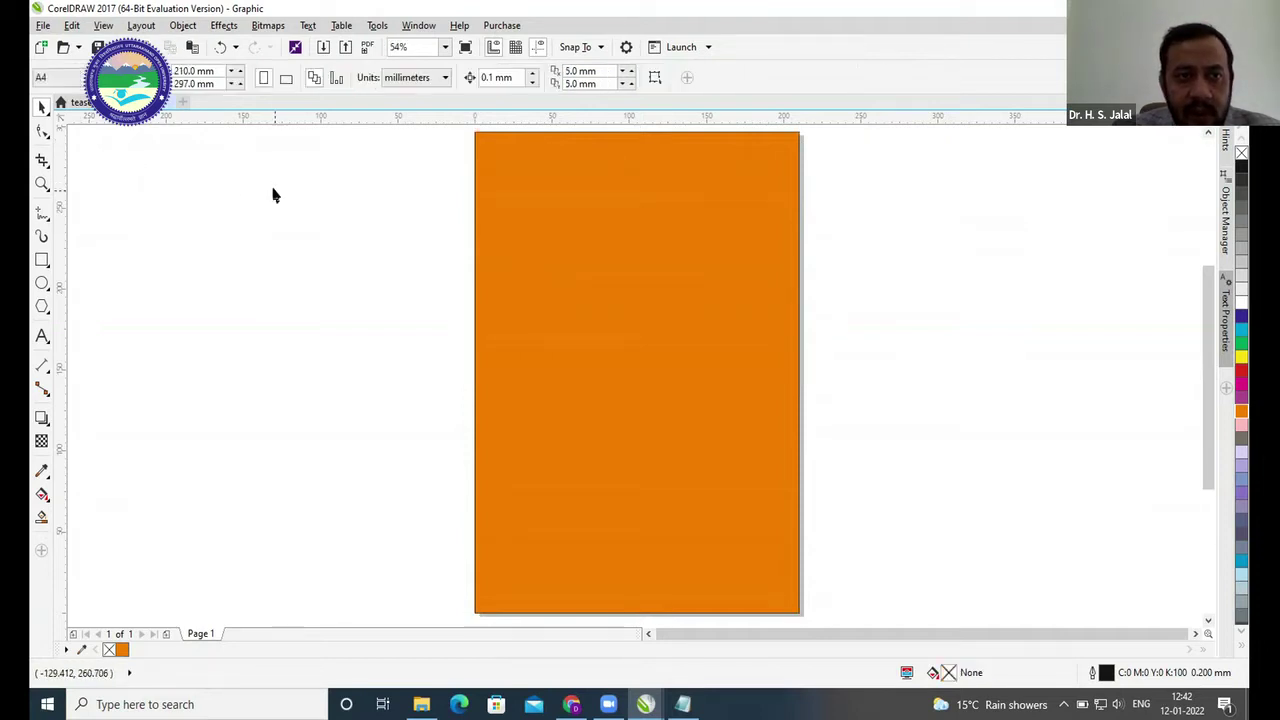
{"action": "left_click", "coordinate": [521, 196]}
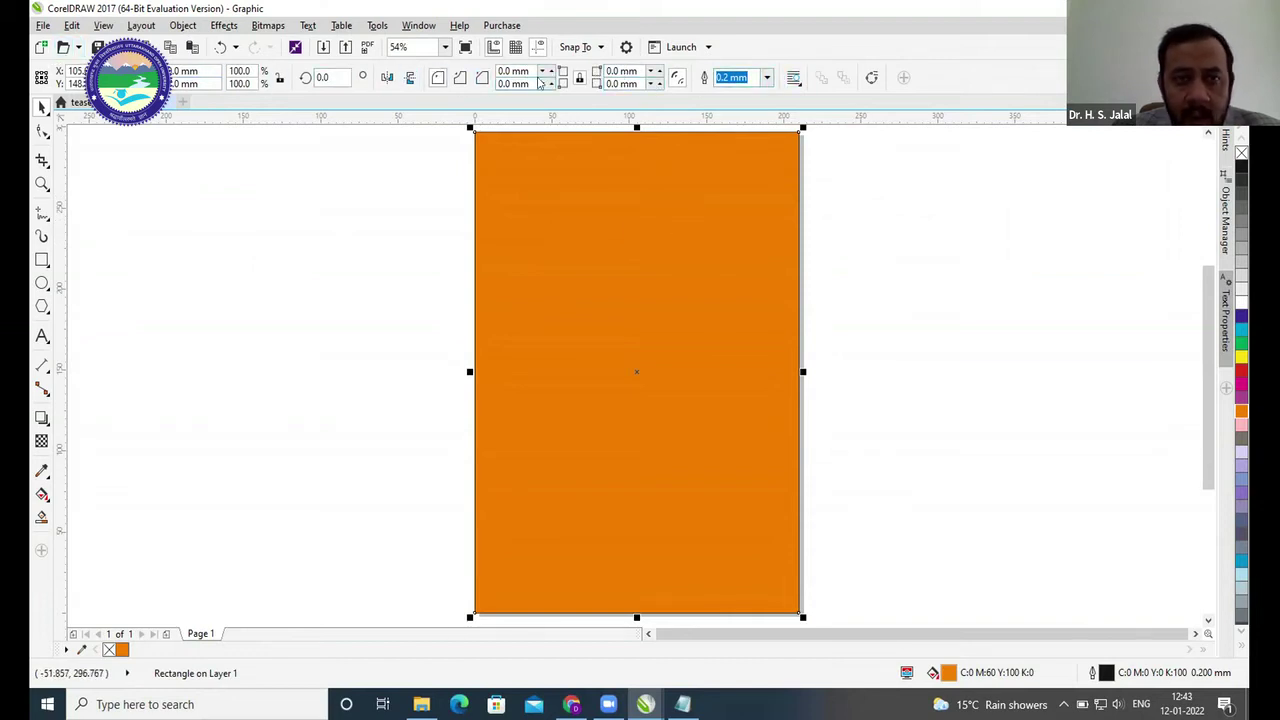
{"action": "left_click", "coordinate": [860, 206]}
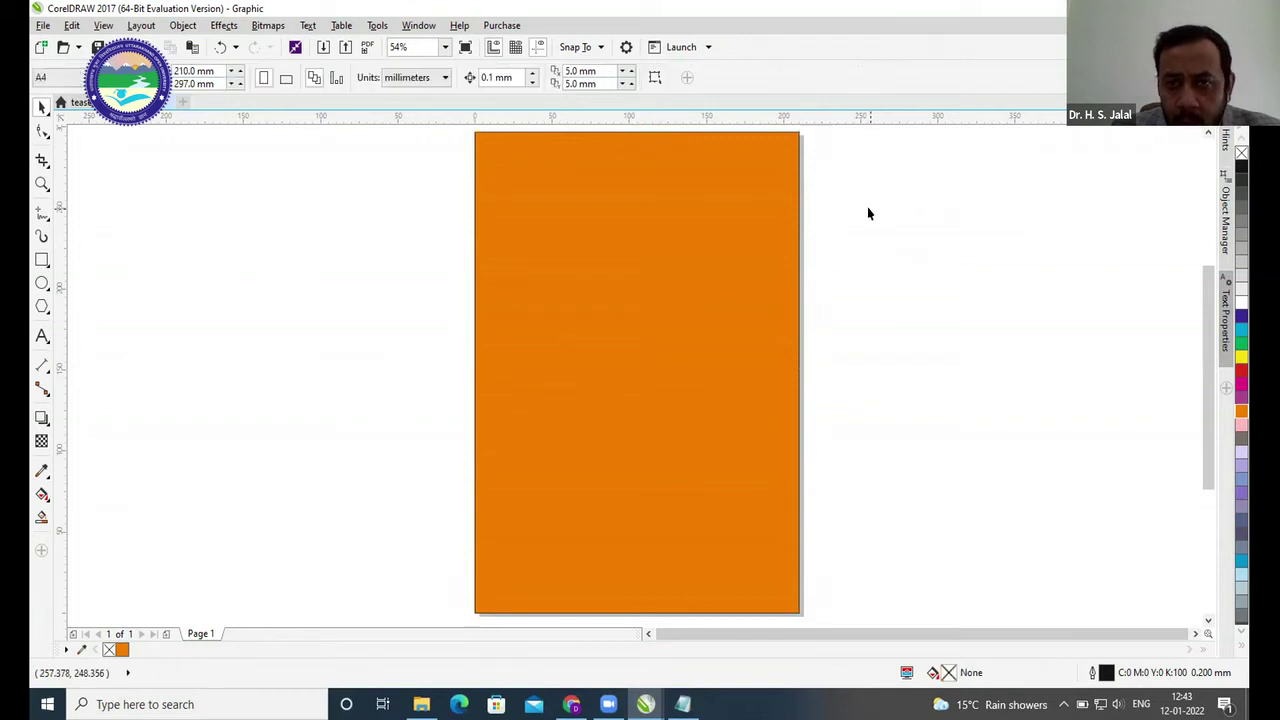
- Set the outline width of the page-sized orange rectangle to None
{"action": "scroll", "coordinate": [789, 331], "scroll_direction": "up", "scroll_amount": 3}
{"action": "scroll", "coordinate": [801, 340], "scroll_direction": "up", "scroll_amount": 2}
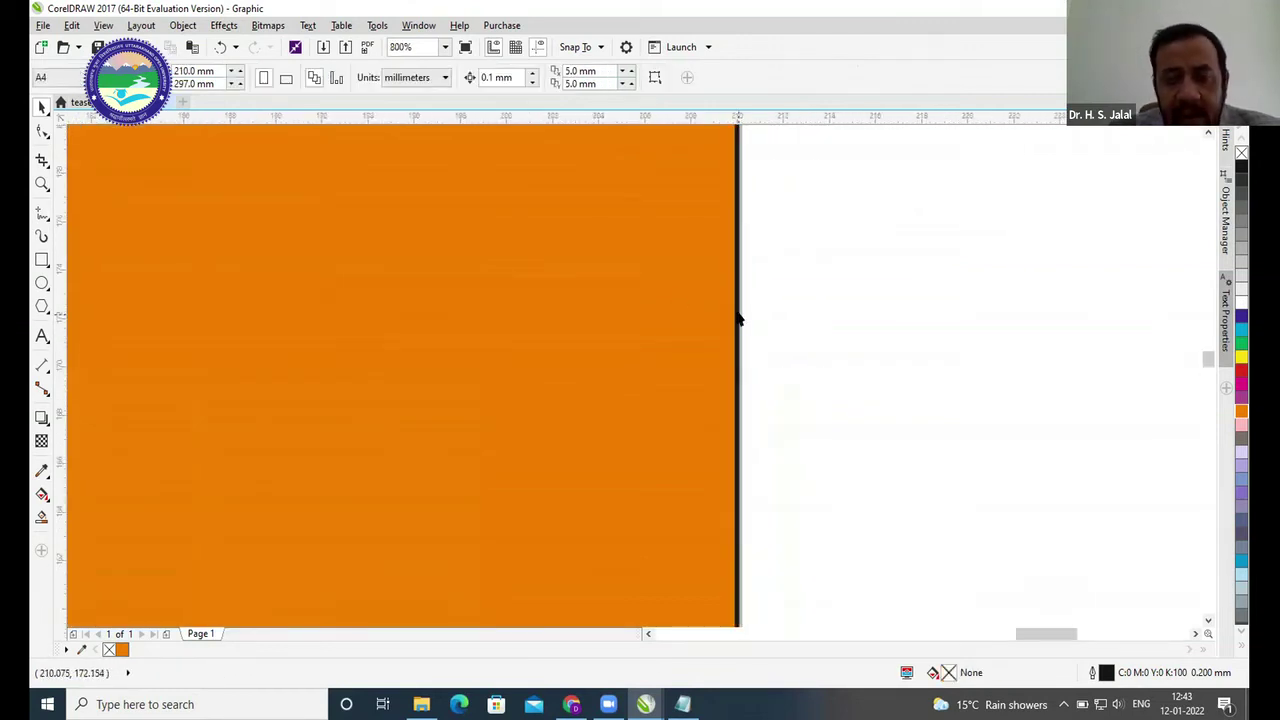
{"action": "key", "text": "shift+F4"}
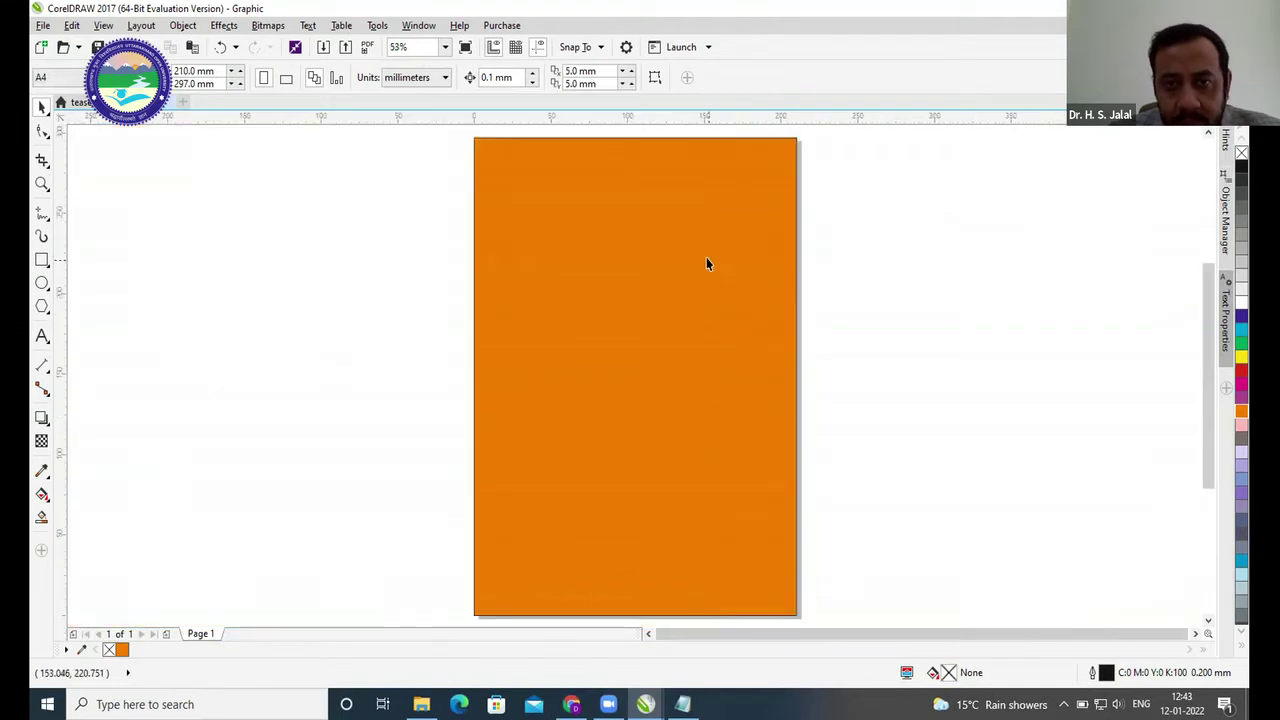
{"action": "left_click", "coordinate": [706, 264]}
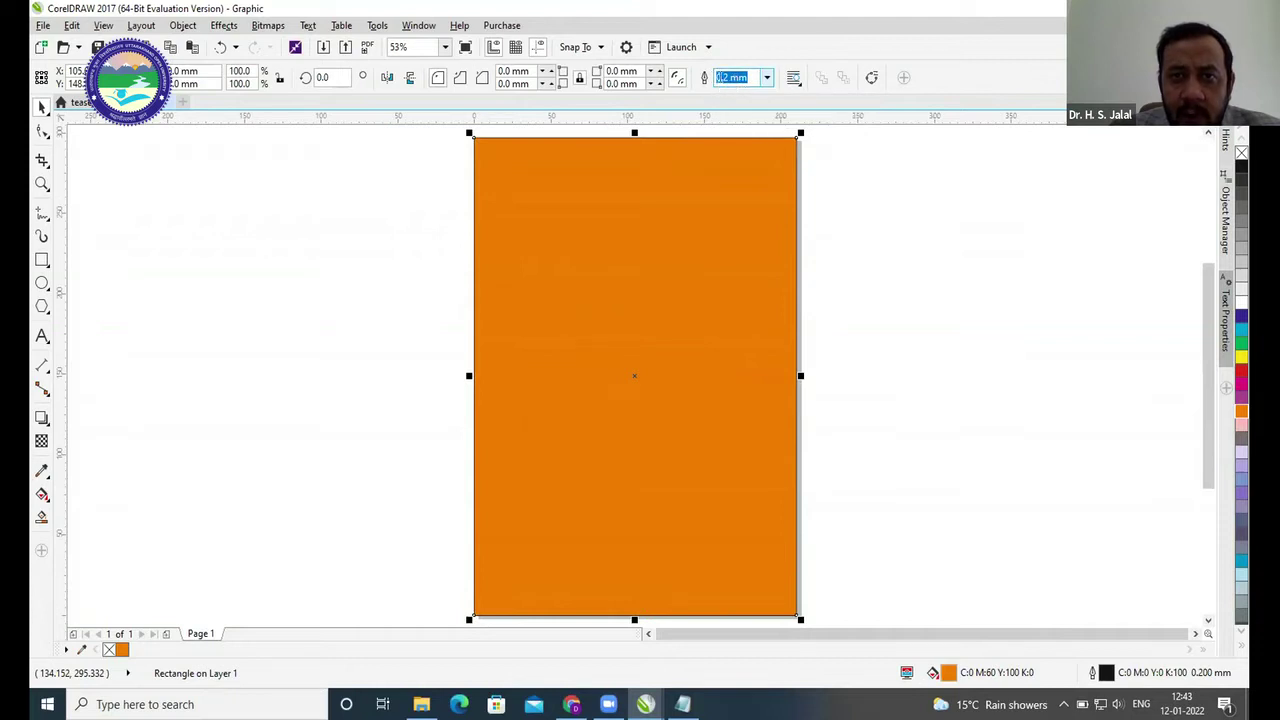
{"action": "left_click", "coordinate": [767, 77]}
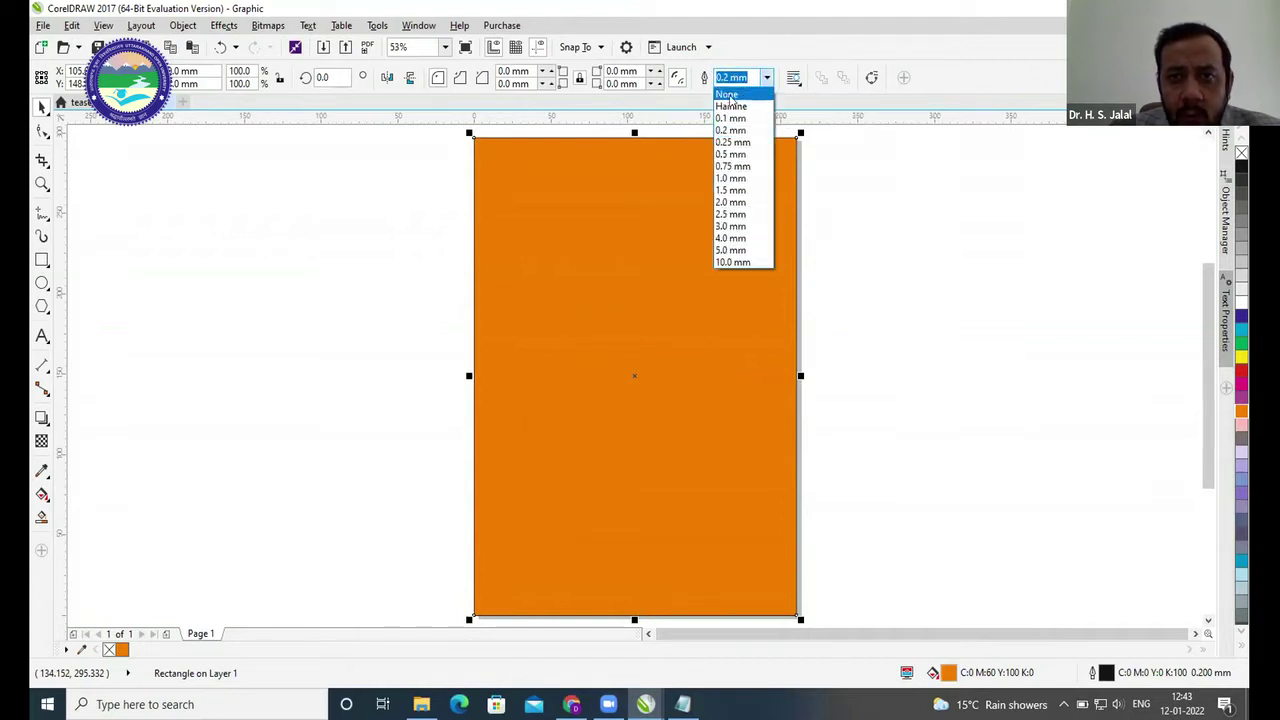
{"action": "left_click", "coordinate": [730, 100]}
{"action": "left_click", "coordinate": [929, 253]}
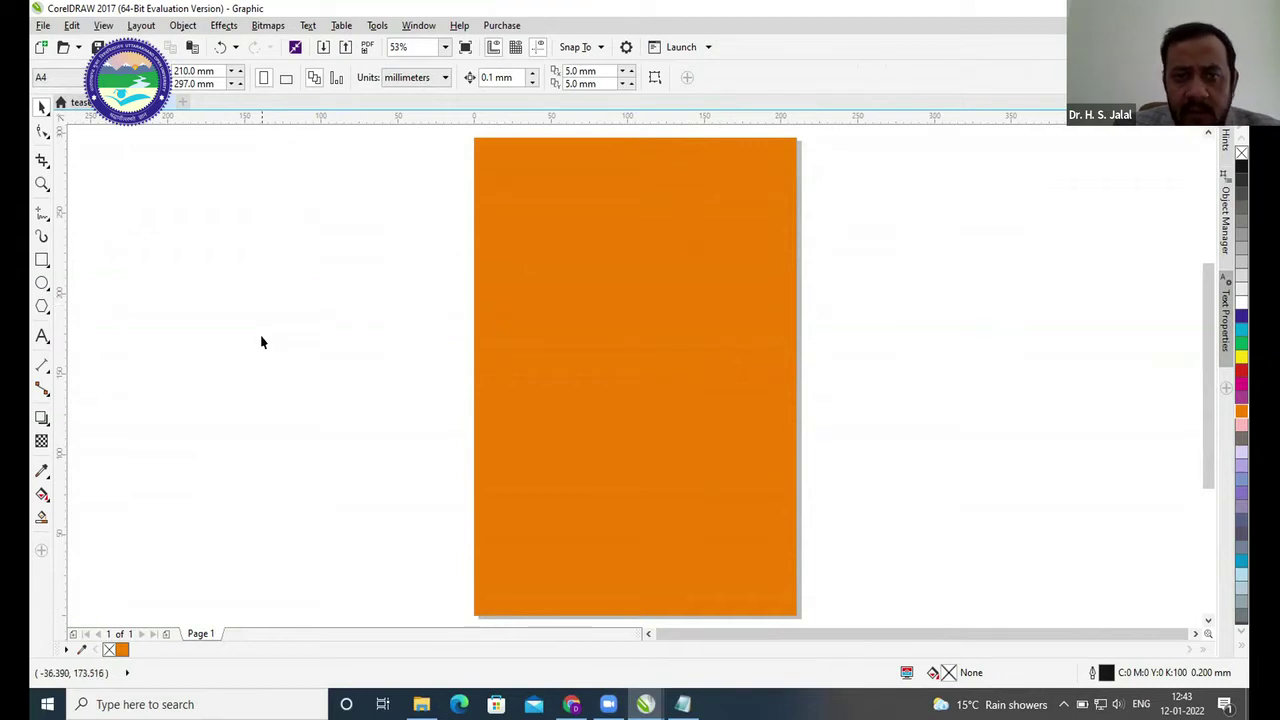
- Add the artistic text "Uttarakahnd Open University" on the empty area beside the page
{"action": "left_click", "coordinate": [42, 336]}
{"action": "left_click", "coordinate": [180, 312]}
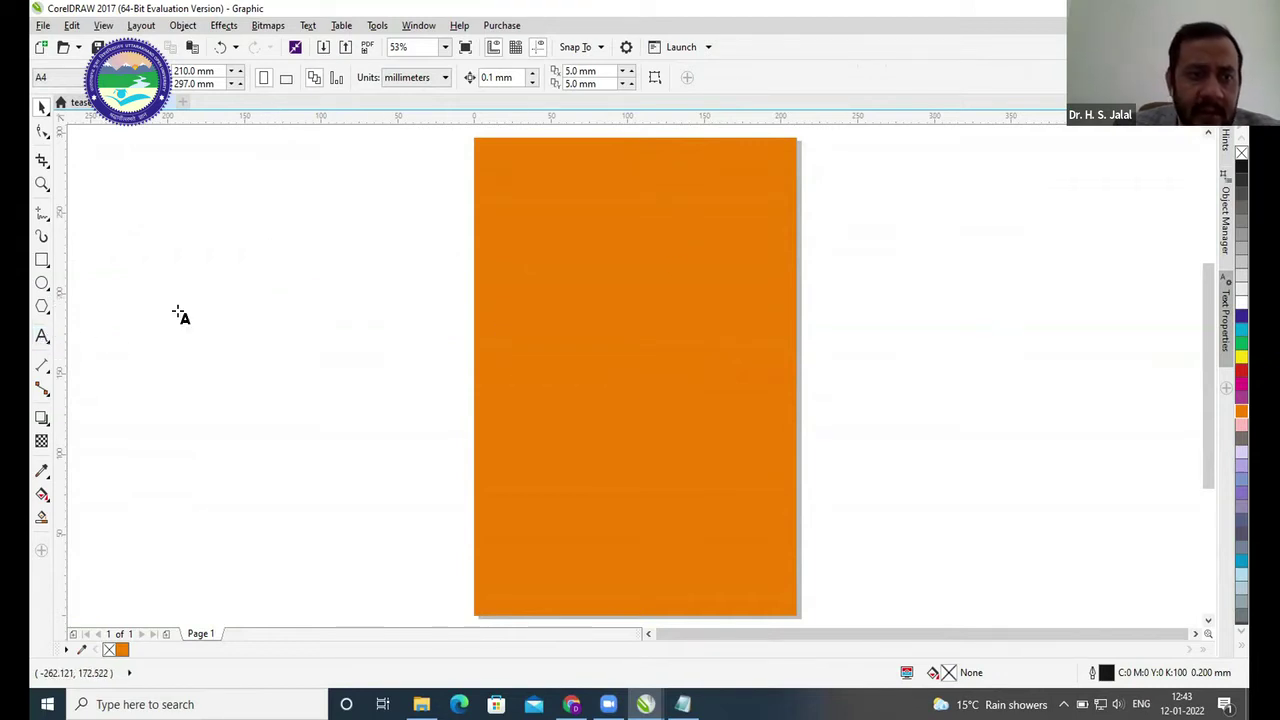
{"action": "type", "text": "U"}
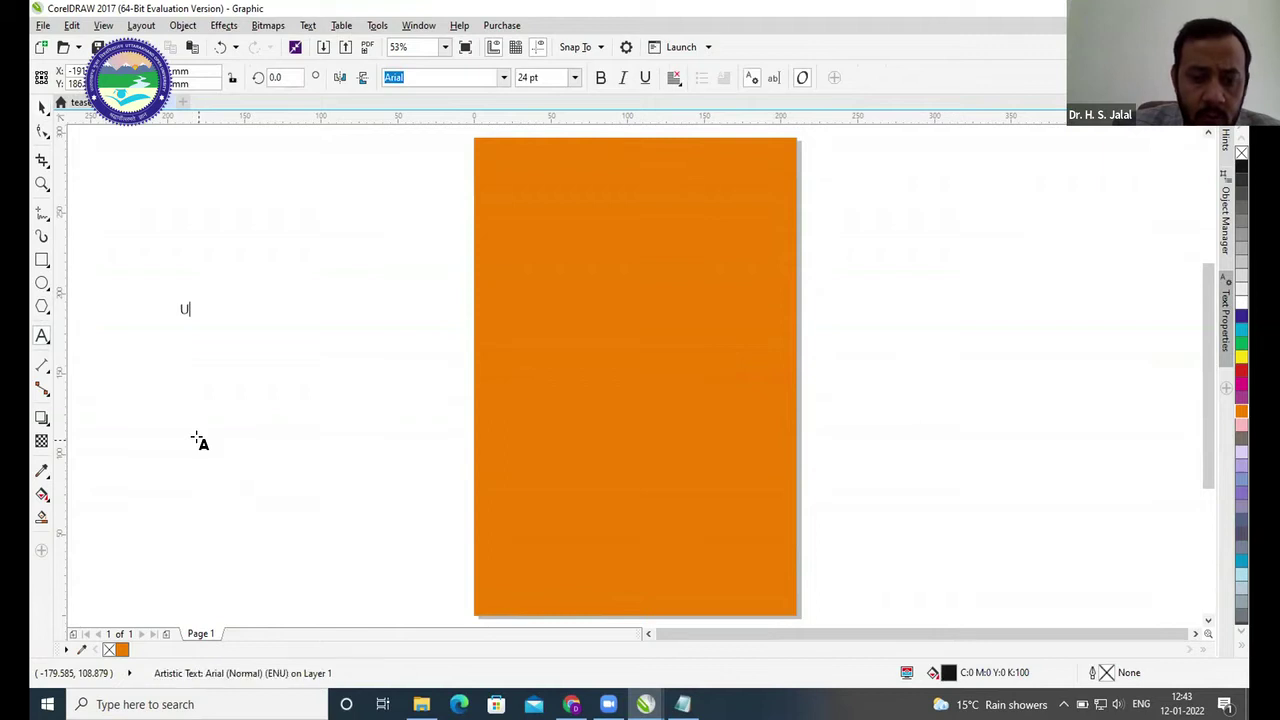
{"action": "type", "text": "ttarakah"}
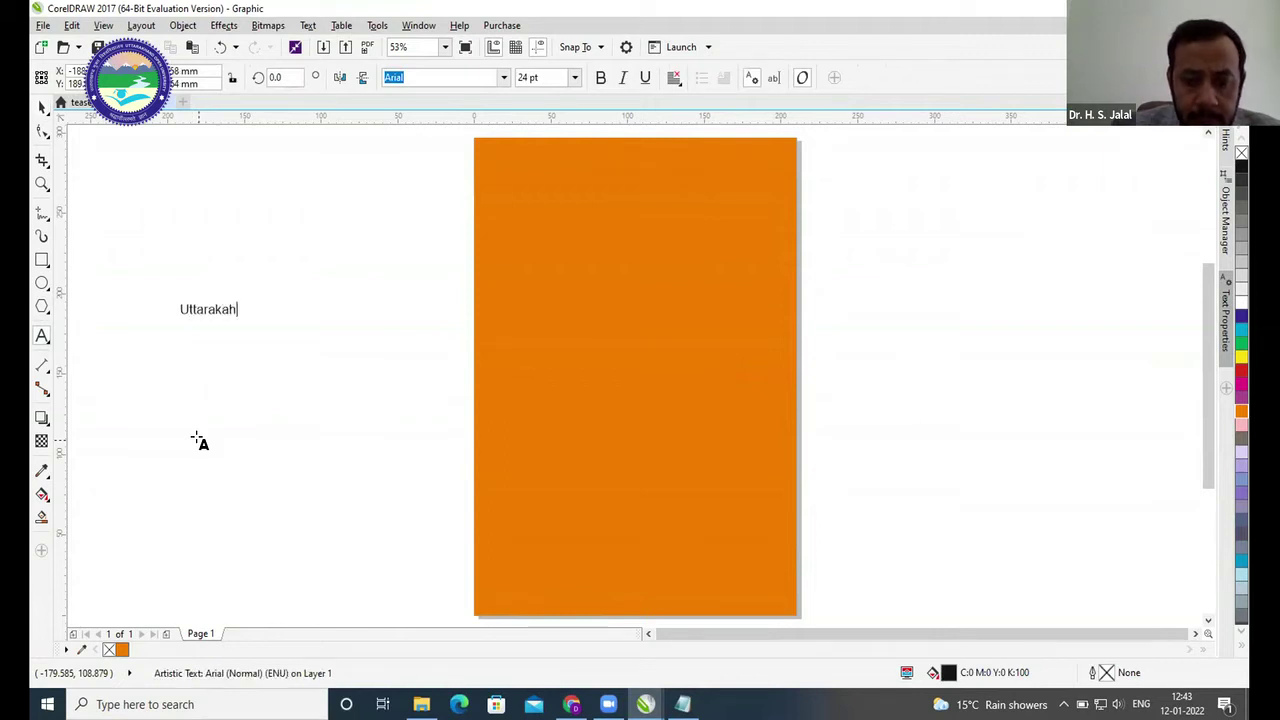
{"action": "type", "text": "nd Open University"}
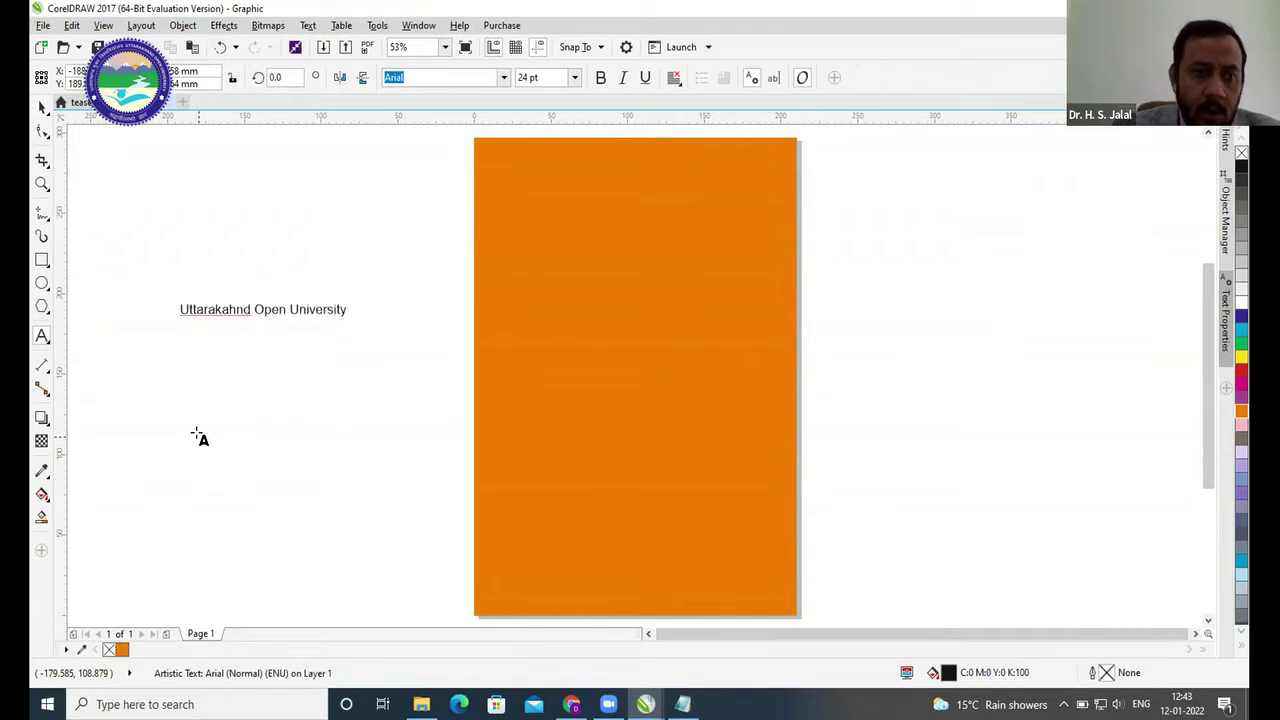
{"action": "left_click", "coordinate": [42, 107]}
{"action": "left_click", "coordinate": [264, 196]}
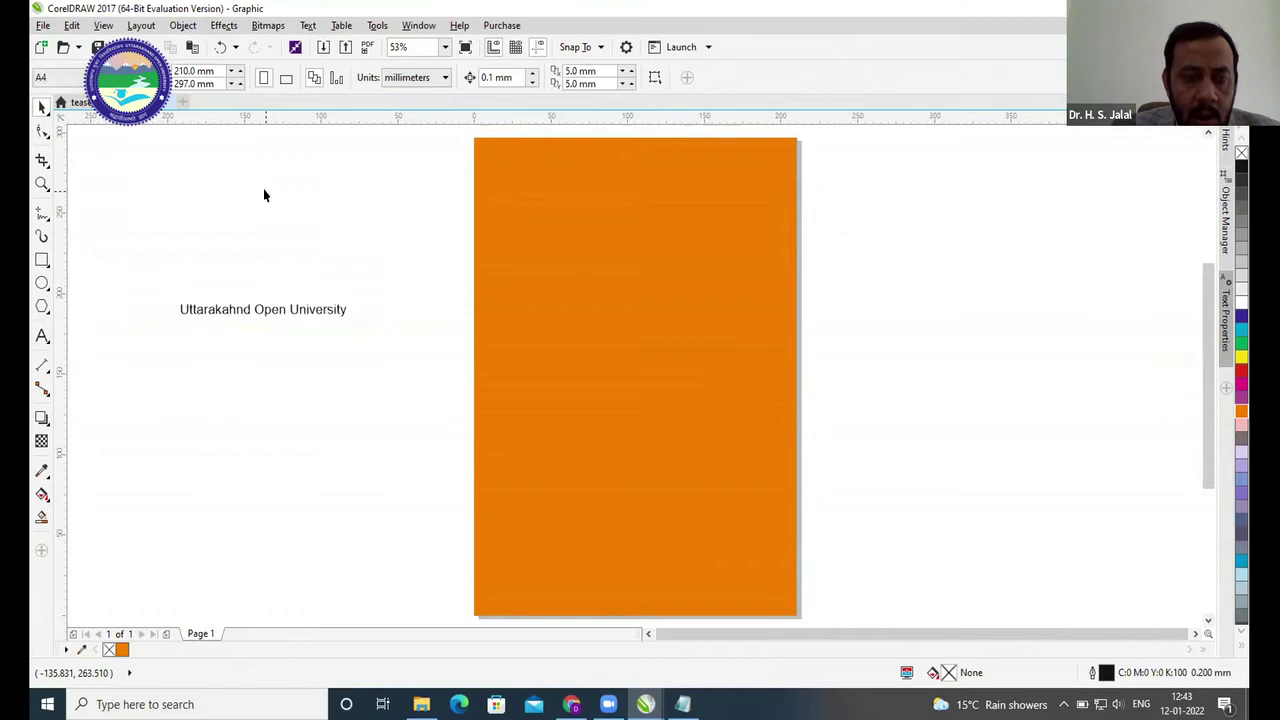
- Enlarge the university name text to about 29.9 pt and move it onto the upper part of the orange page
{"action": "left_click", "coordinate": [249, 305]}
{"action": "left_click_drag", "start_coordinate": [352, 328], "coordinate": [393, 326]}
{"action": "left_click_drag", "start_coordinate": [284, 306], "coordinate": [631, 182]}
{"action": "left_click", "coordinate": [949, 224]}
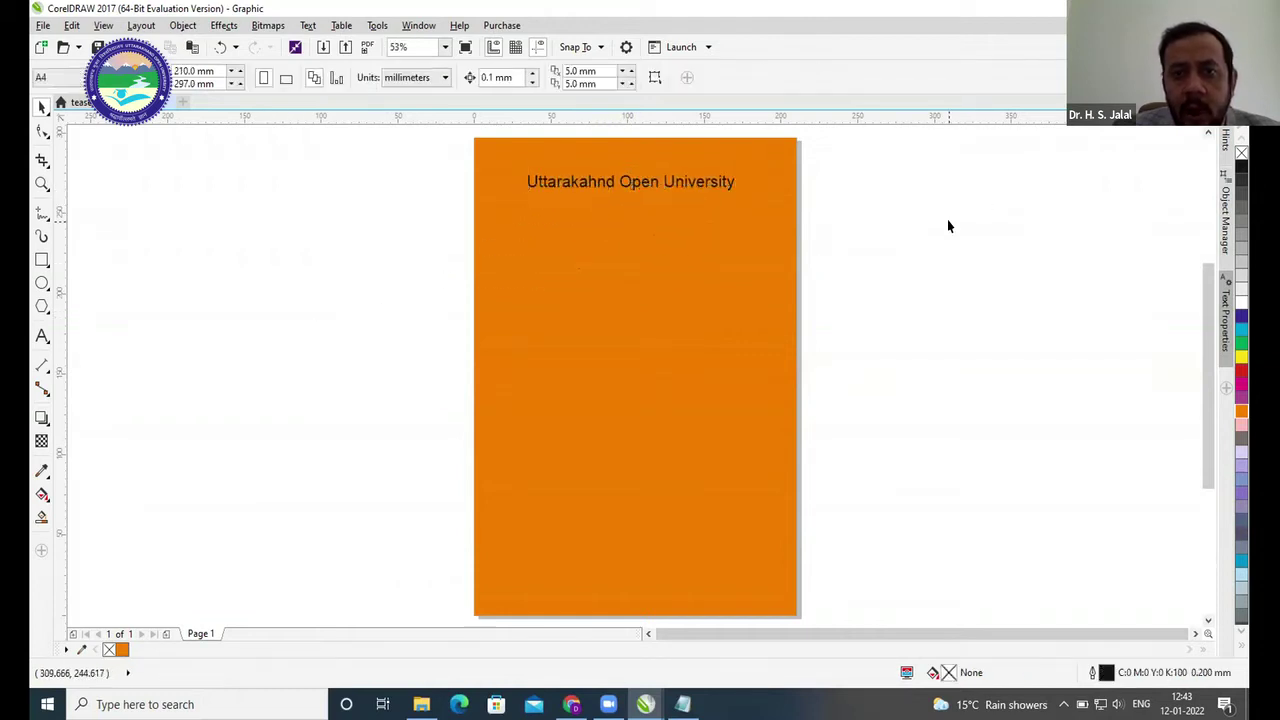
- Select the university name text on the orange page and open its font choices
{"action": "left_click", "coordinate": [668, 187]}
{"action": "left_click", "coordinate": [688, 186]}
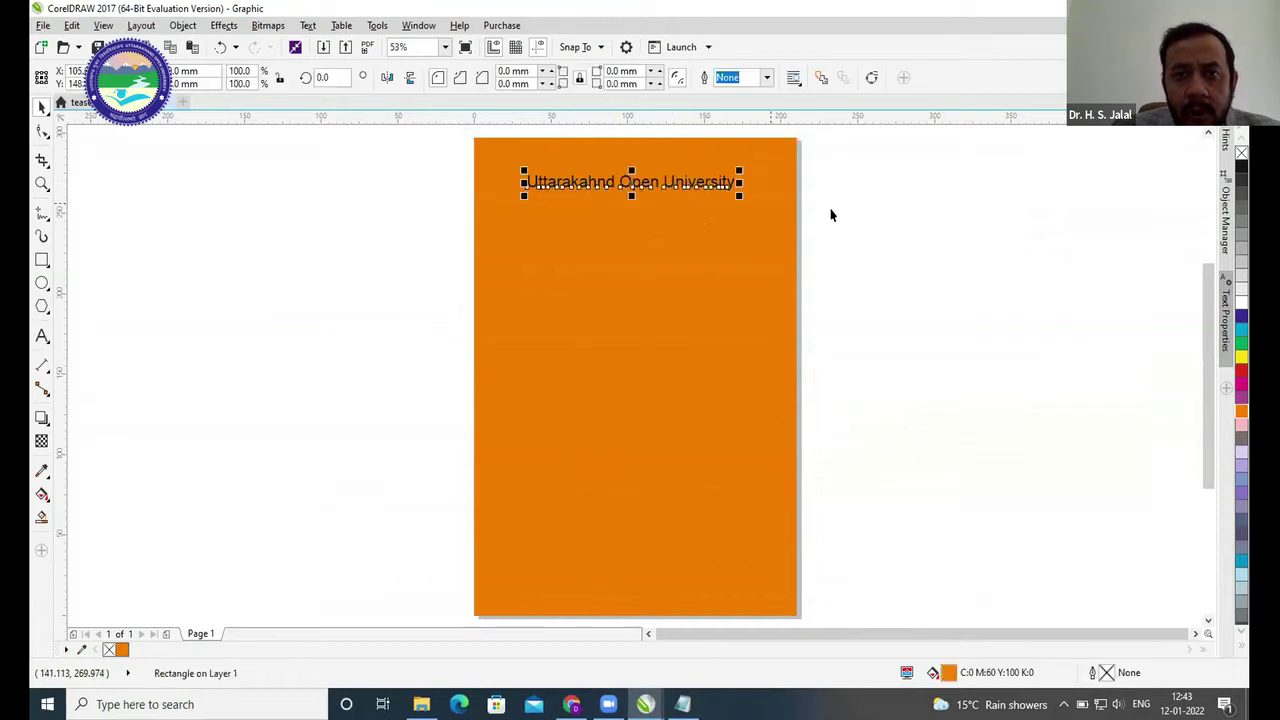
{"action": "left_click", "coordinate": [504, 77]}
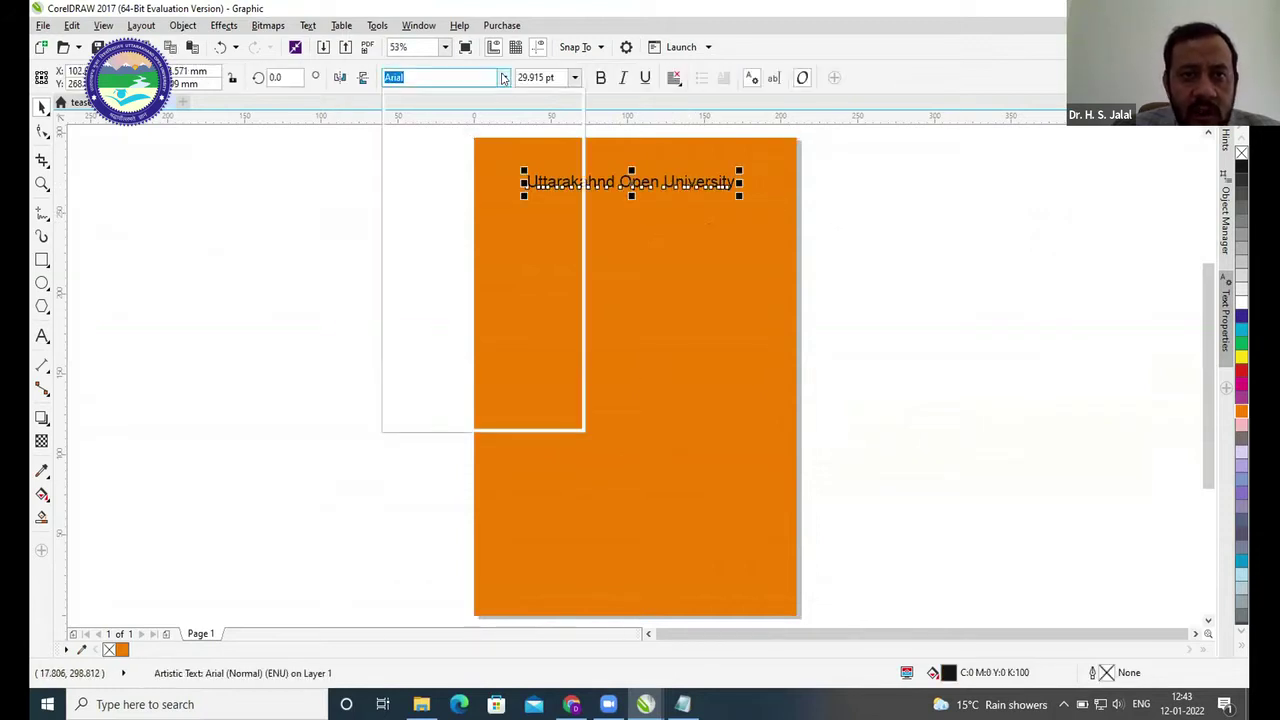
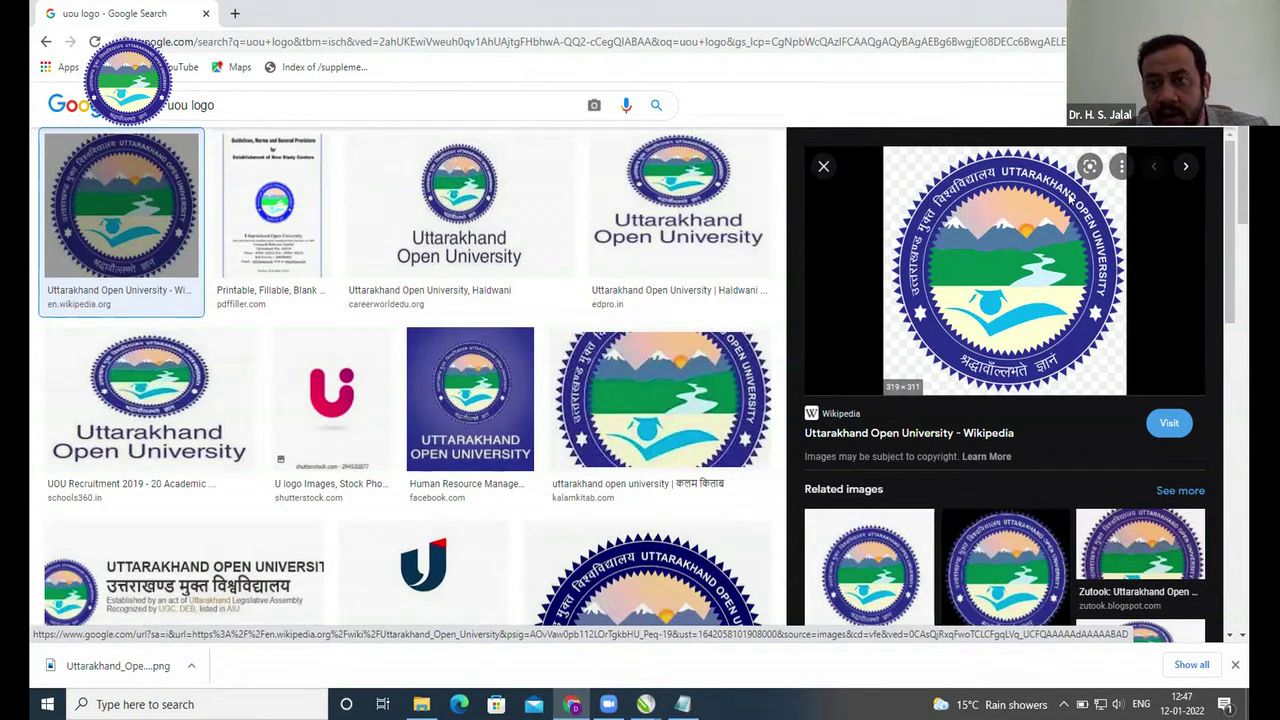
- Copy the Wikipedia university logo from the image search results and paste it onto the page in CorelDRAW
{"action": "right_click", "coordinate": [961, 257]}
{"action": "left_click", "coordinate": [1009, 465]}
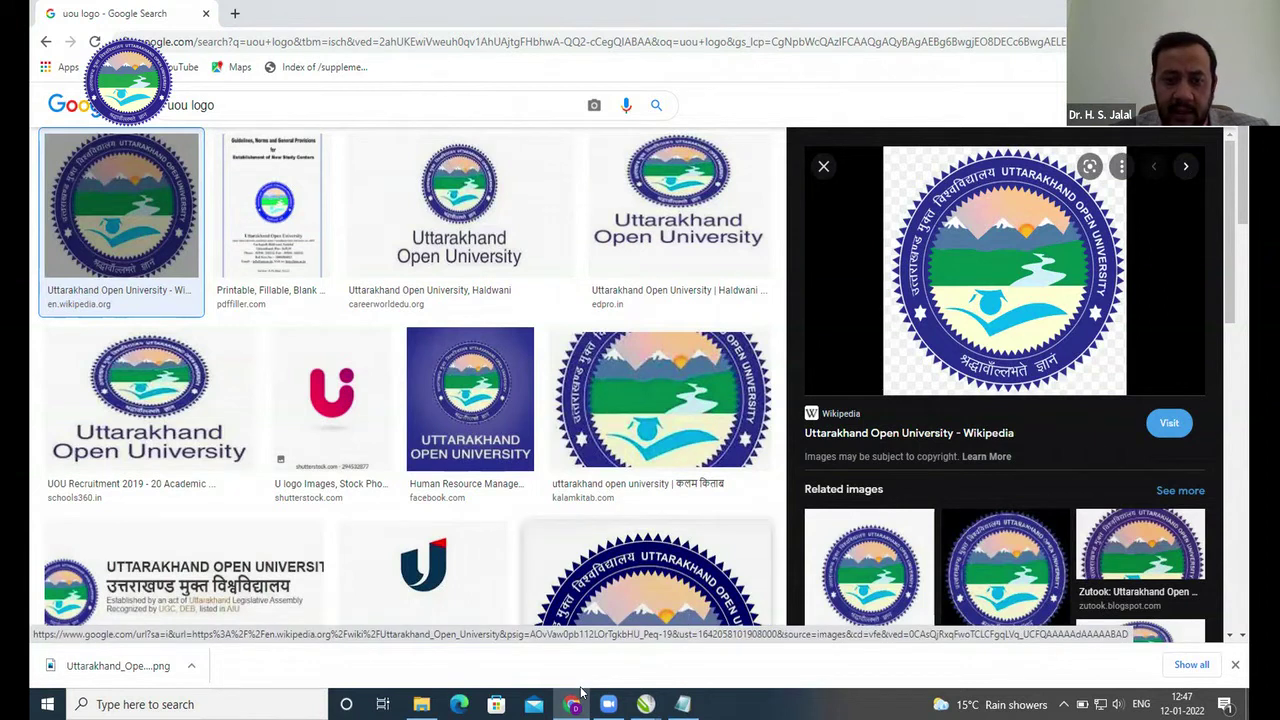
{"action": "key", "text": "alt+Tab"}
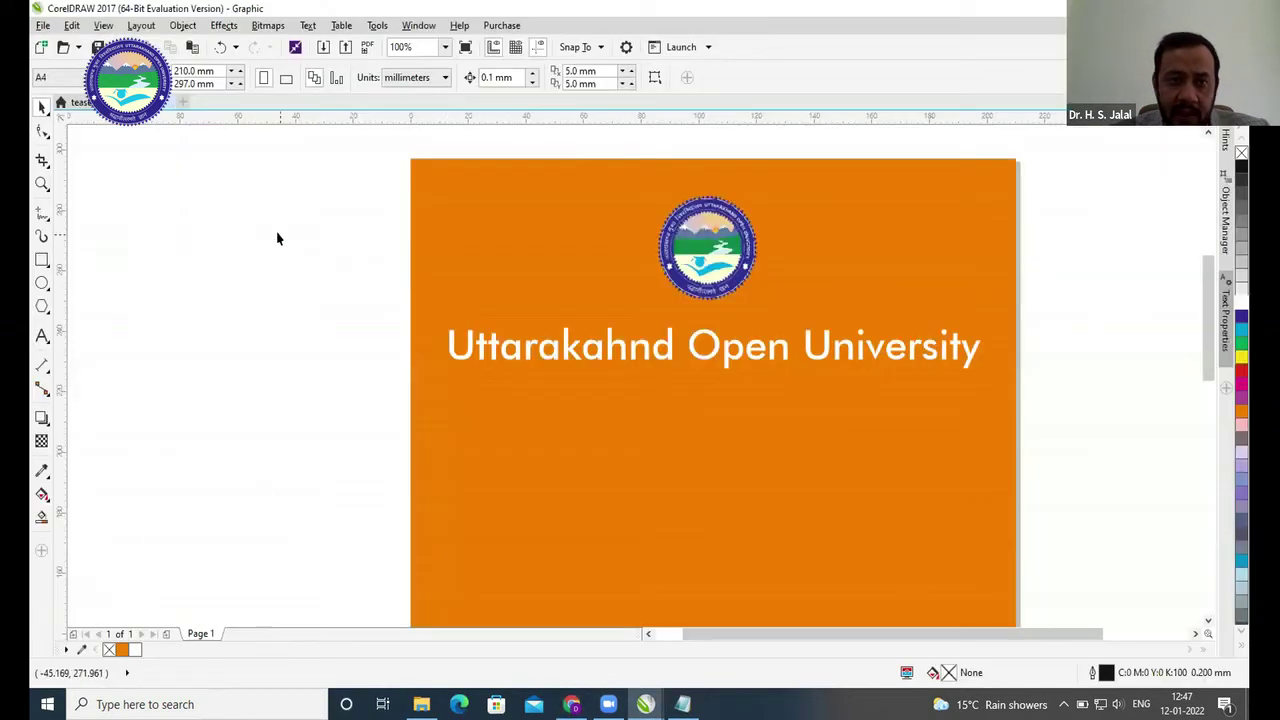
{"action": "key", "text": "ctrl+v"}
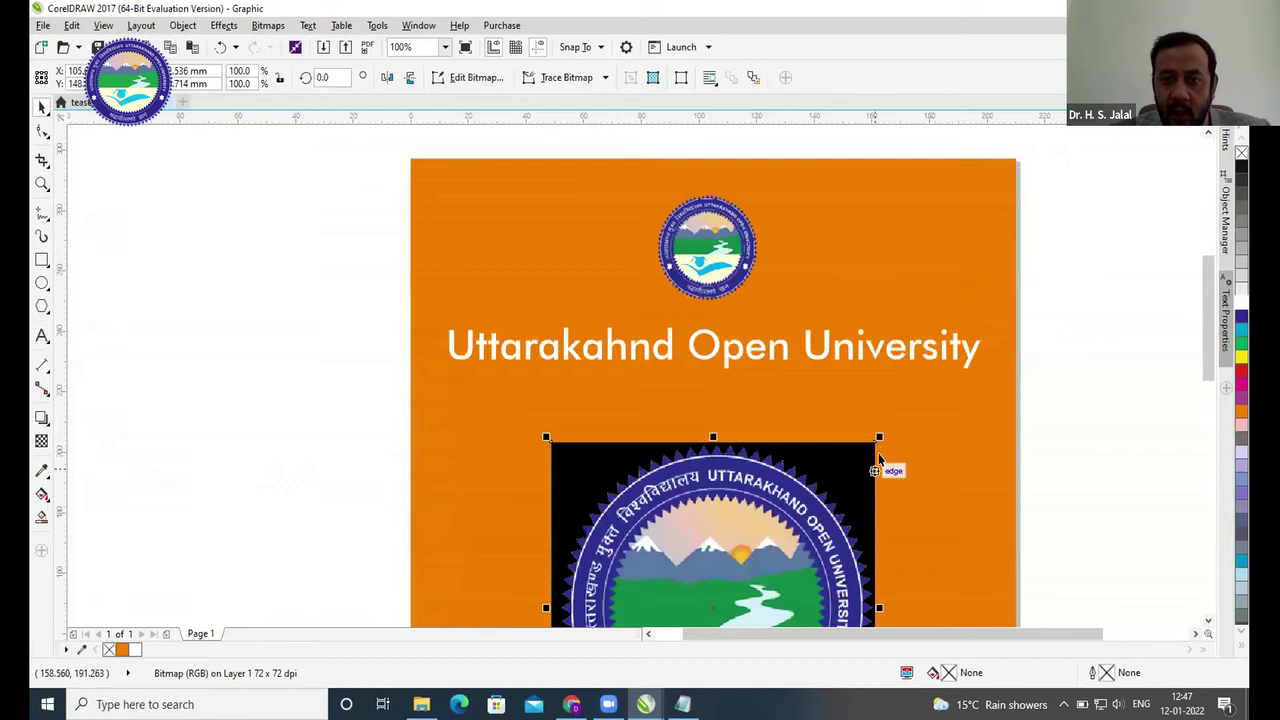
- Scale the pasted logo to 35.7% and place it beside the existing logo above the university name
{"action": "left_click_drag", "start_coordinate": [879, 437], "coordinate": [796, 461]}
{"action": "left_click_drag", "start_coordinate": [715, 539], "coordinate": [806, 278]}
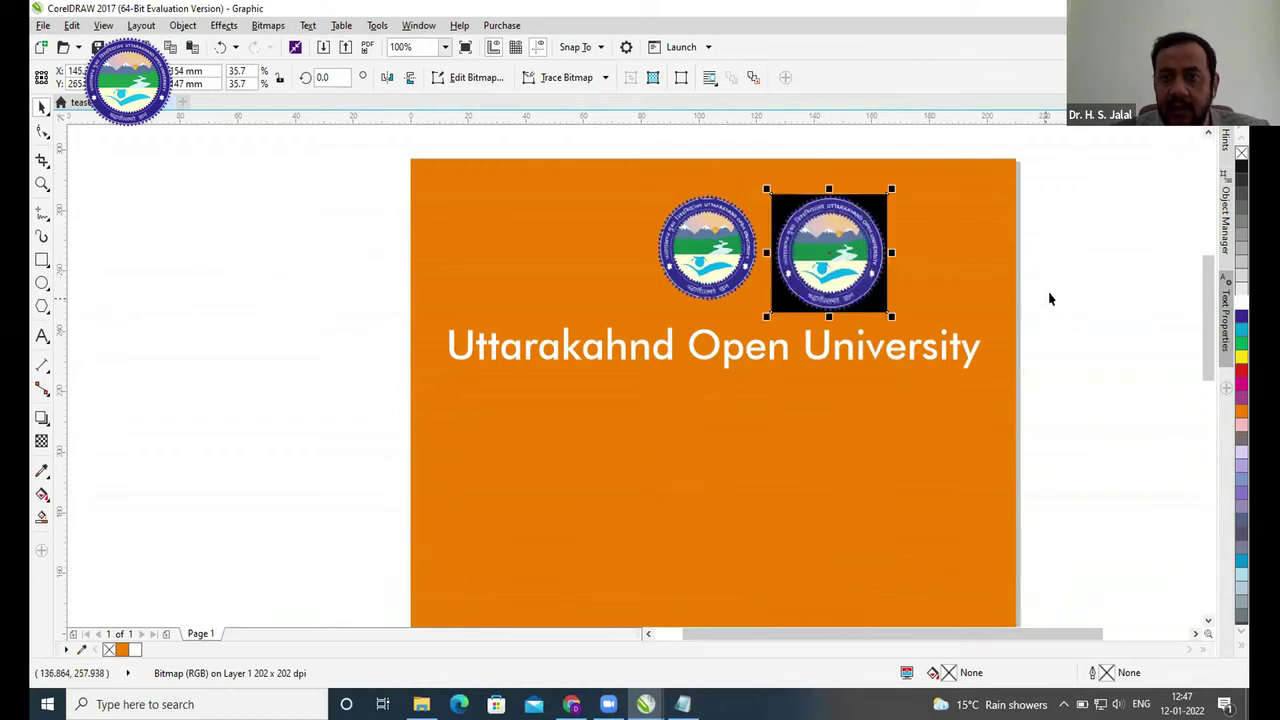
{"action": "left_click", "coordinate": [1050, 298]}
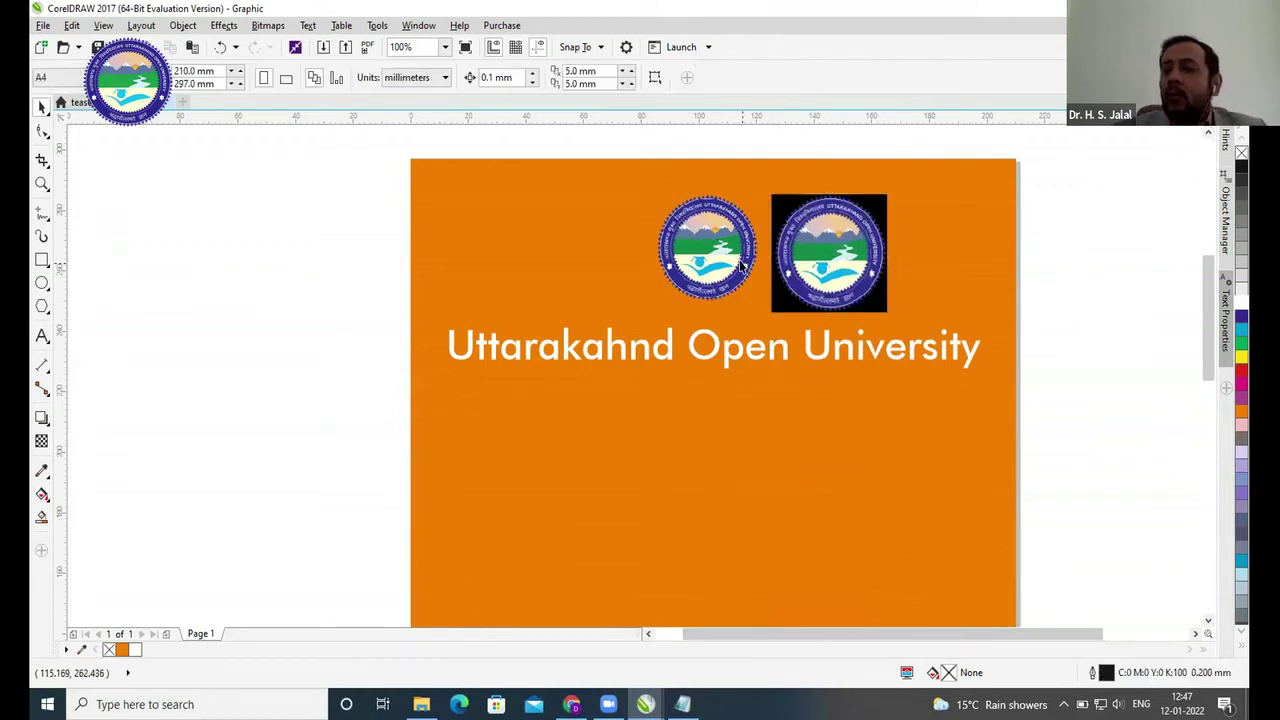
- Delete the pasted logo with the black background
{"action": "left_click", "coordinate": [838, 250]}
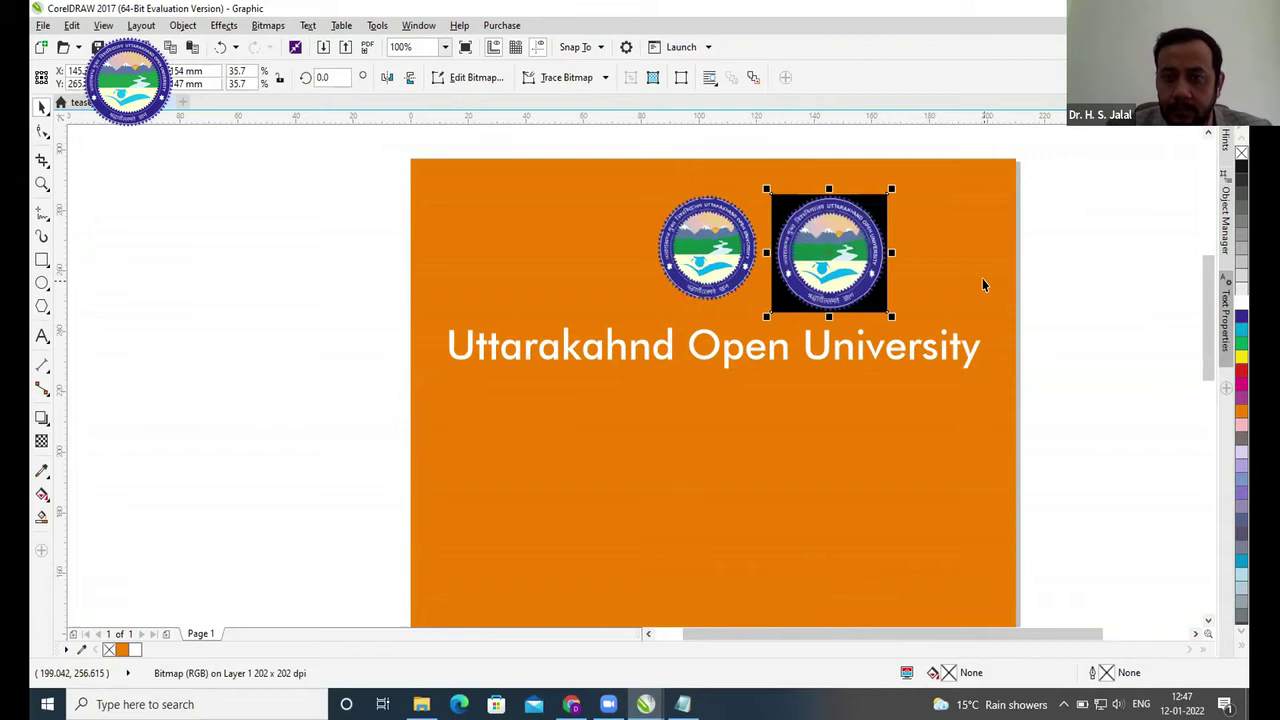
{"action": "key", "text": "Delete"}
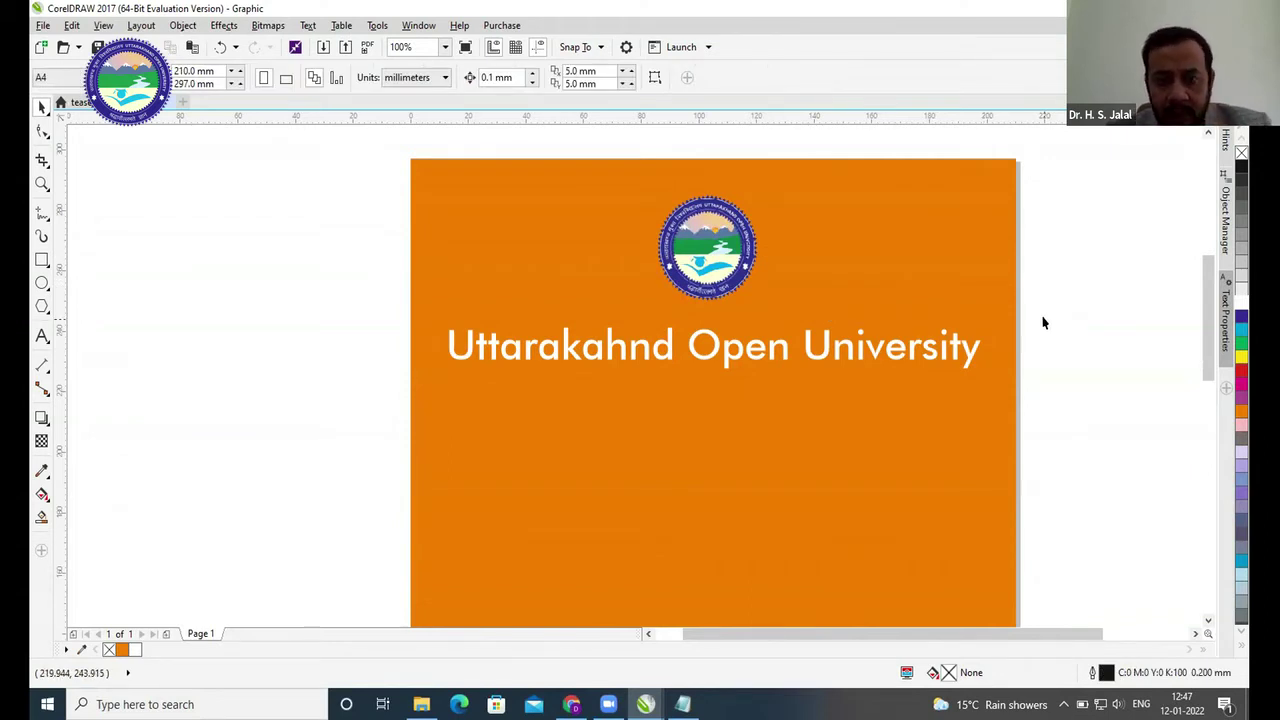
{"action": "key", "text": "shift+F4"}
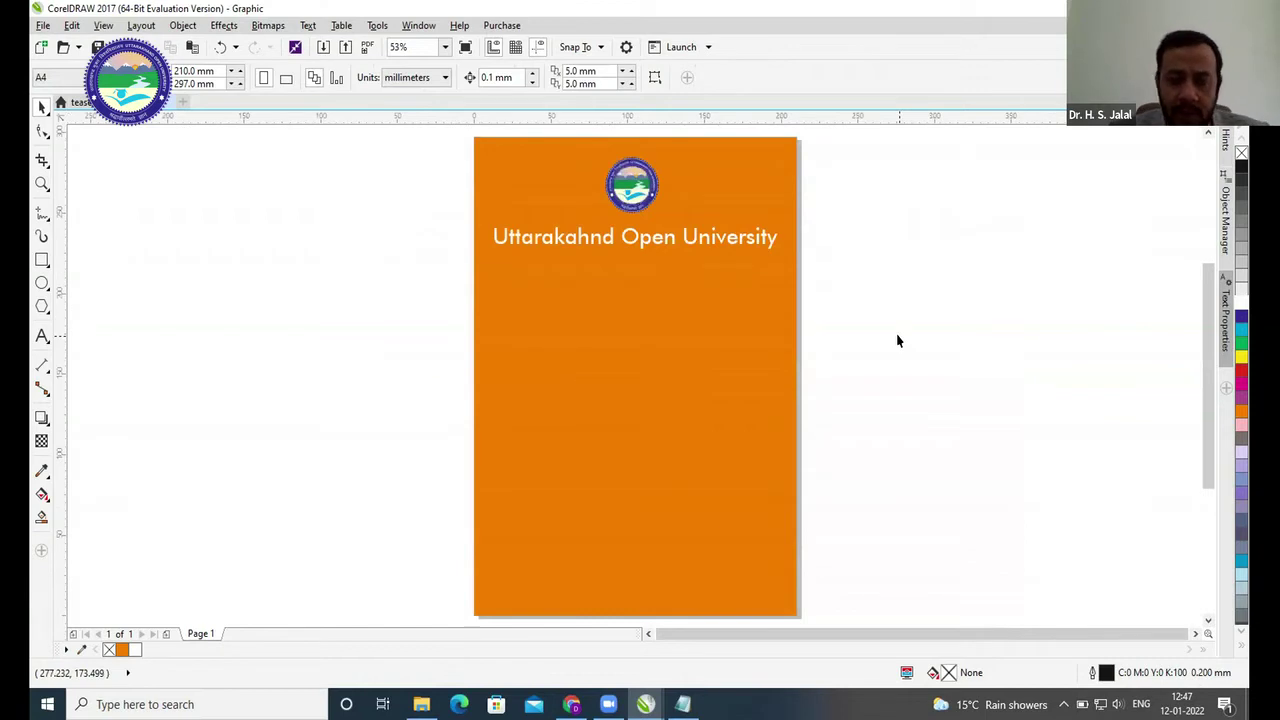
- Launch Adobe Photoshop CS5 and switch back to the logo image results in the browser
{"action": "left_click", "coordinate": [47, 704]}
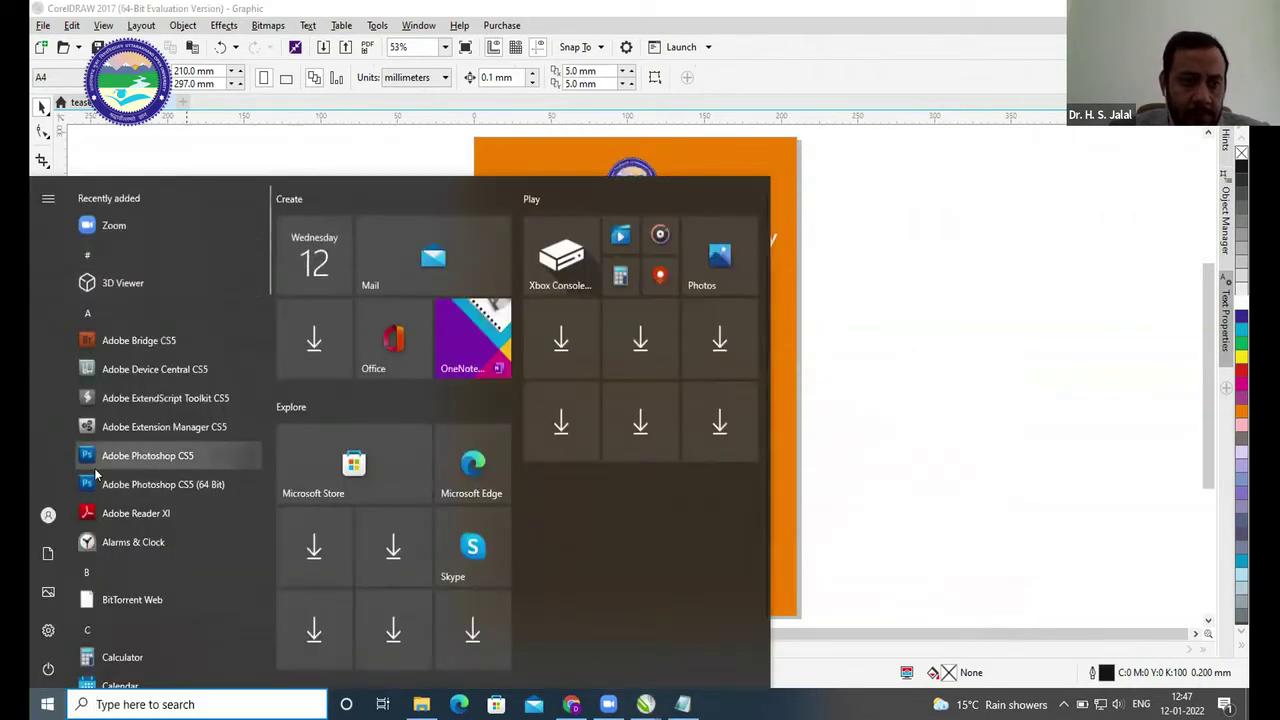
{"action": "left_click", "coordinate": [95, 462]}
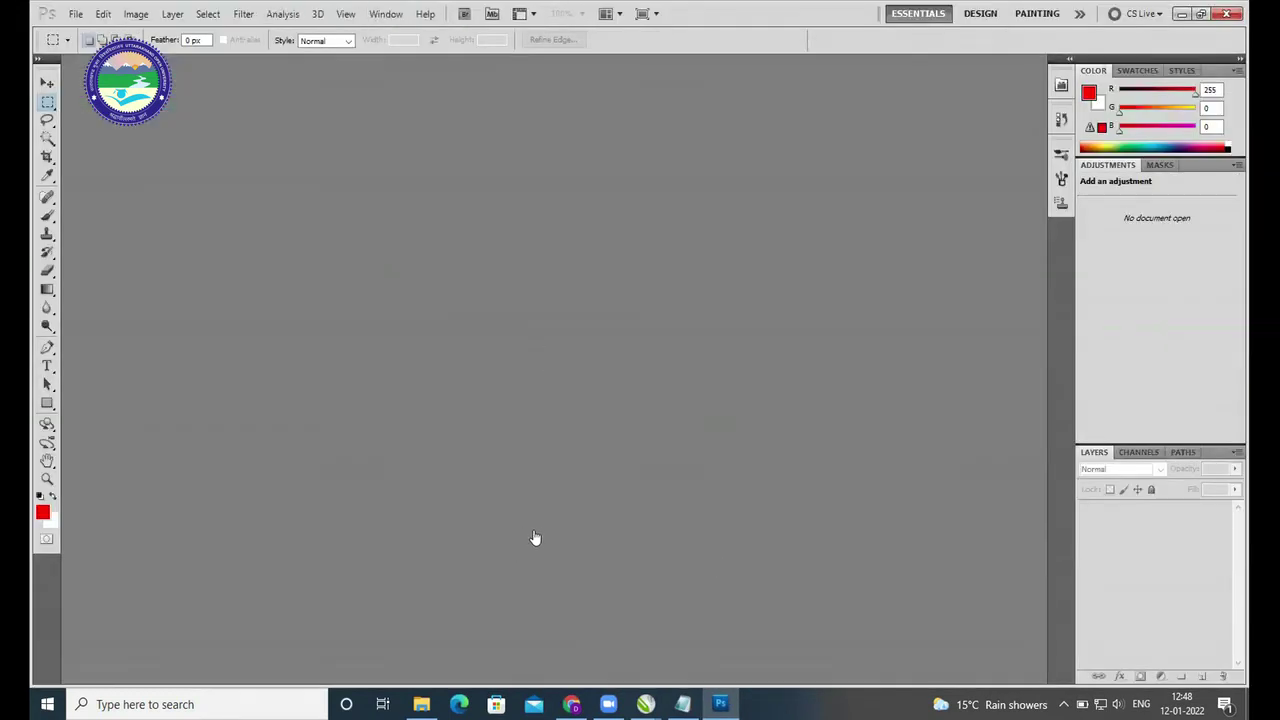
{"action": "key", "text": "alt+Tab"}
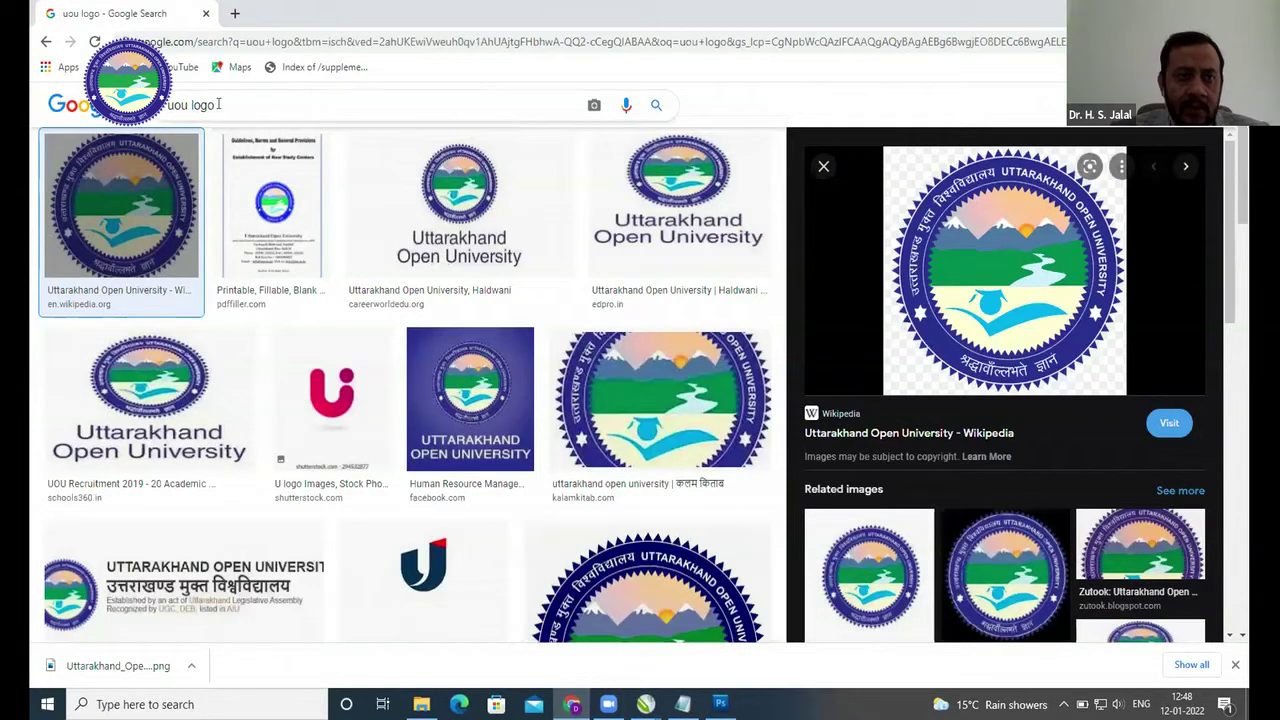
- Replace the logo image search with a search for "flower"
{"action": "key", "text": "slash"}
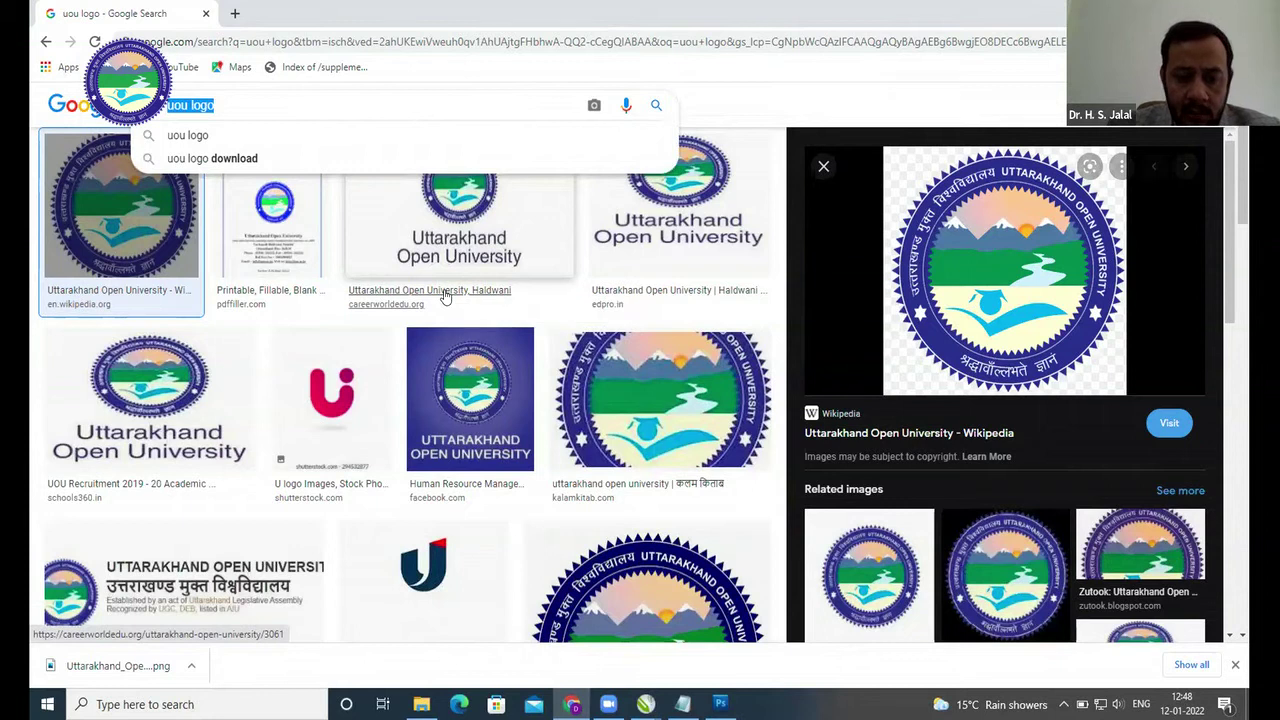
{"action": "type", "text": "flower"}
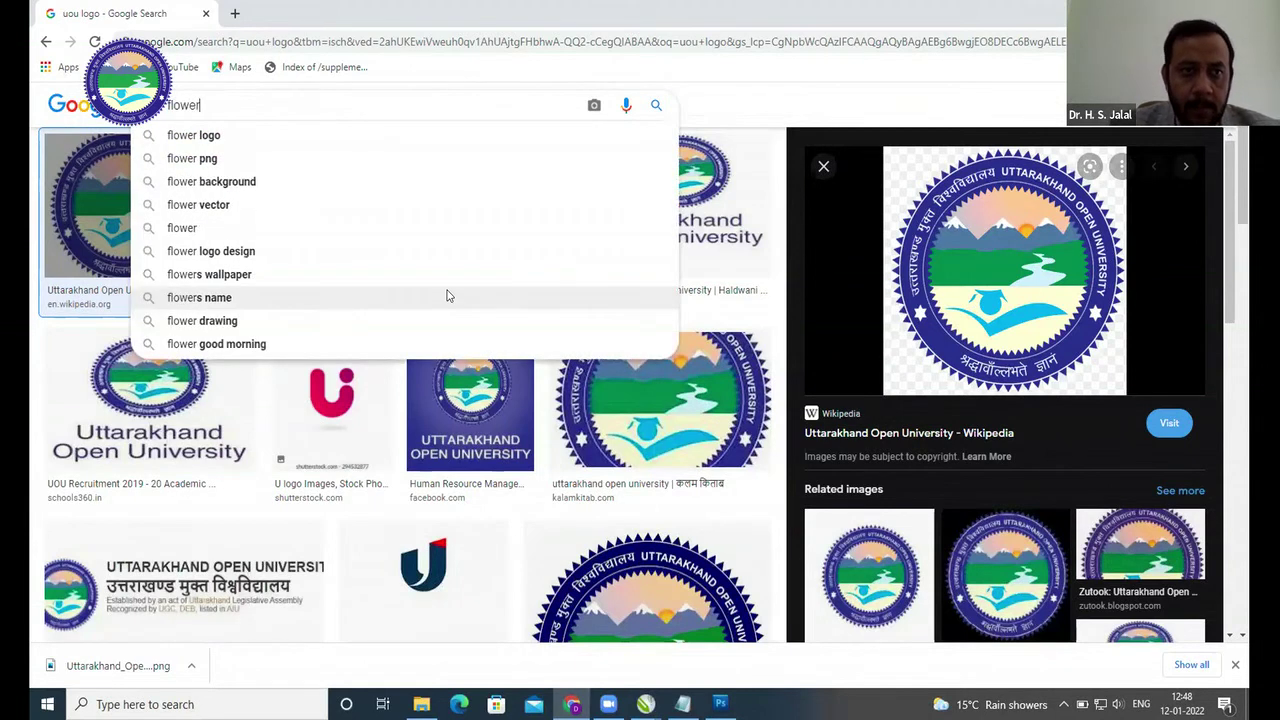
{"action": "key", "text": "Return"}
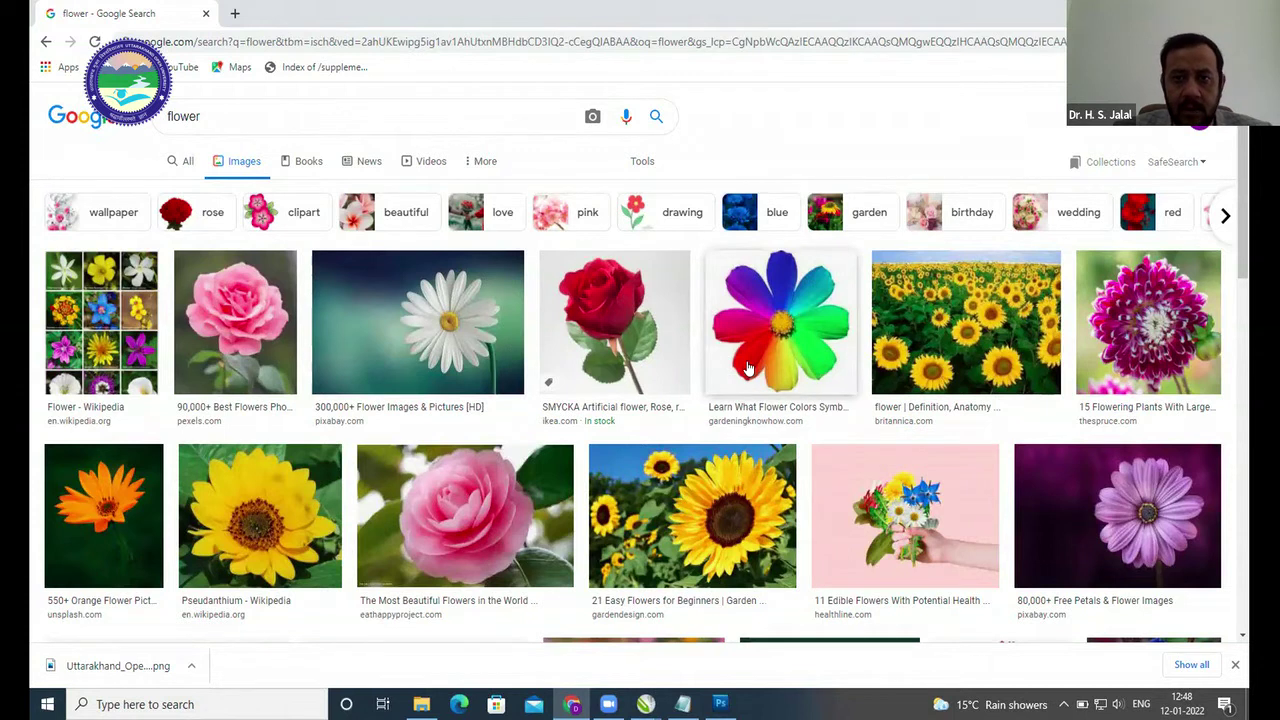
- Preview the white daisy result, and copy the Unsplash image of the orange flower on a dark green background
{"action": "left_click", "coordinate": [435, 318]}
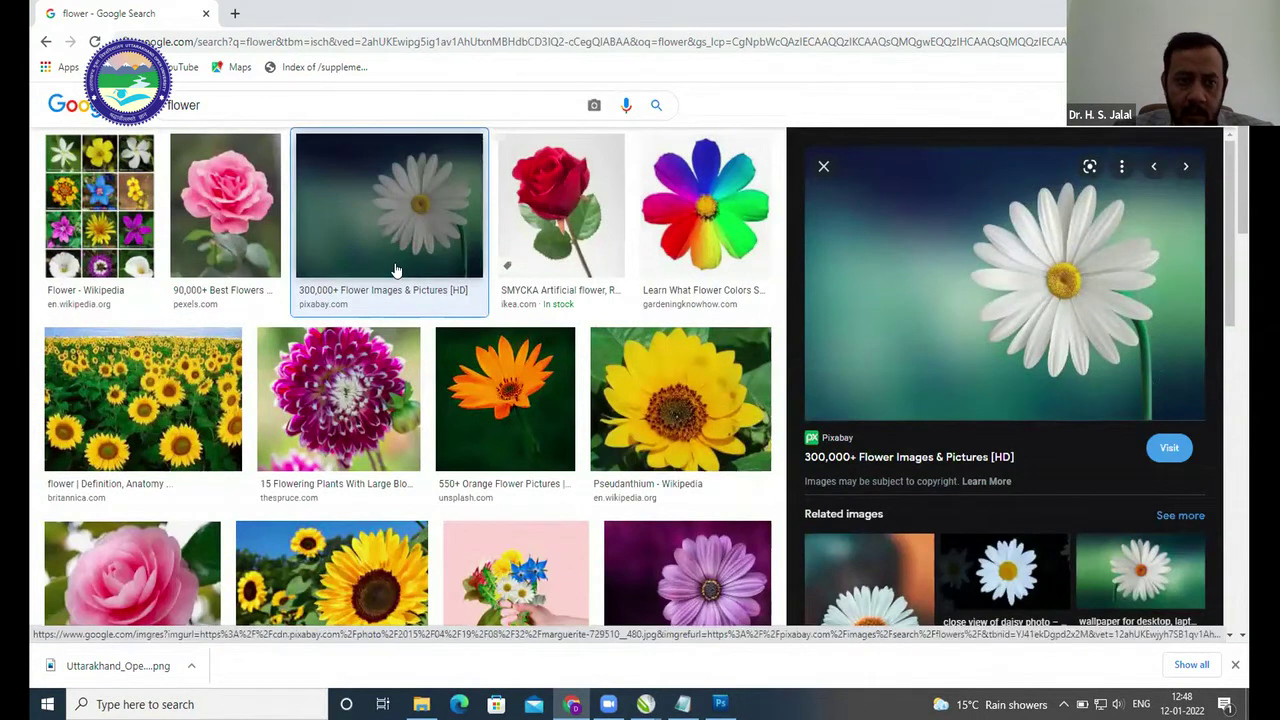
{"action": "scroll", "coordinate": [396, 270], "scroll_direction": "down", "scroll_amount": 2}
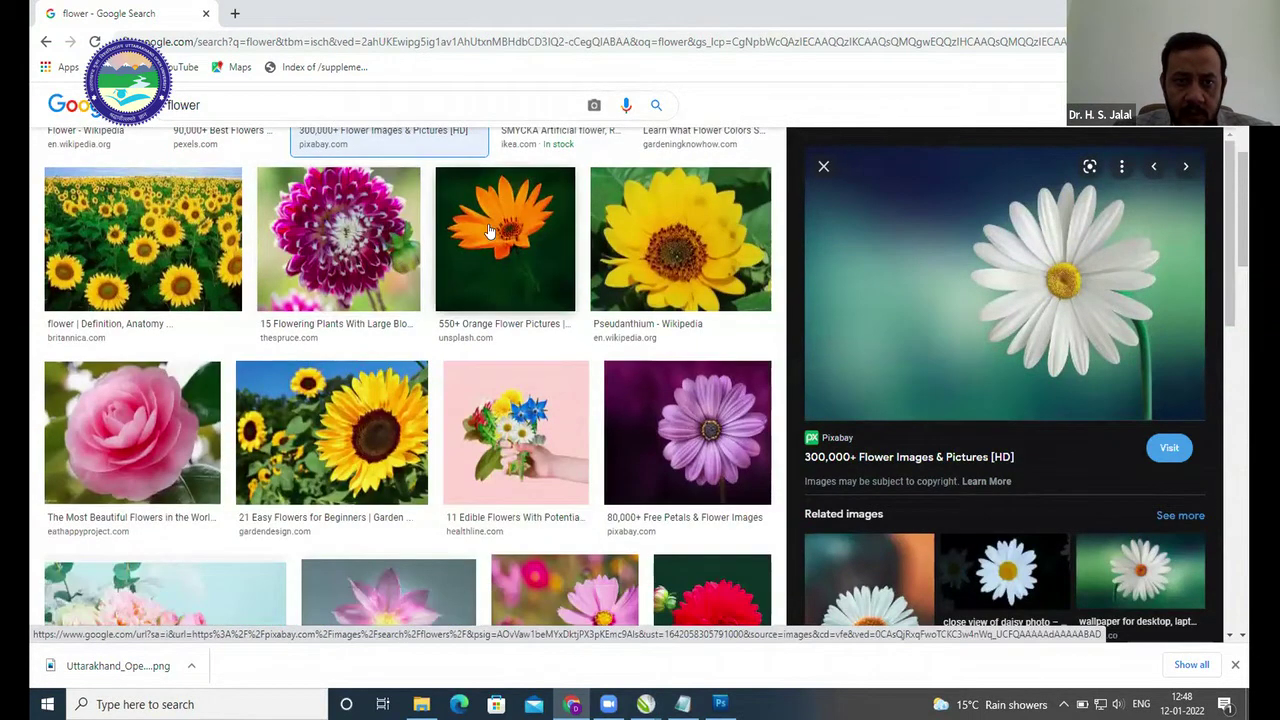
{"action": "left_click", "coordinate": [486, 223]}
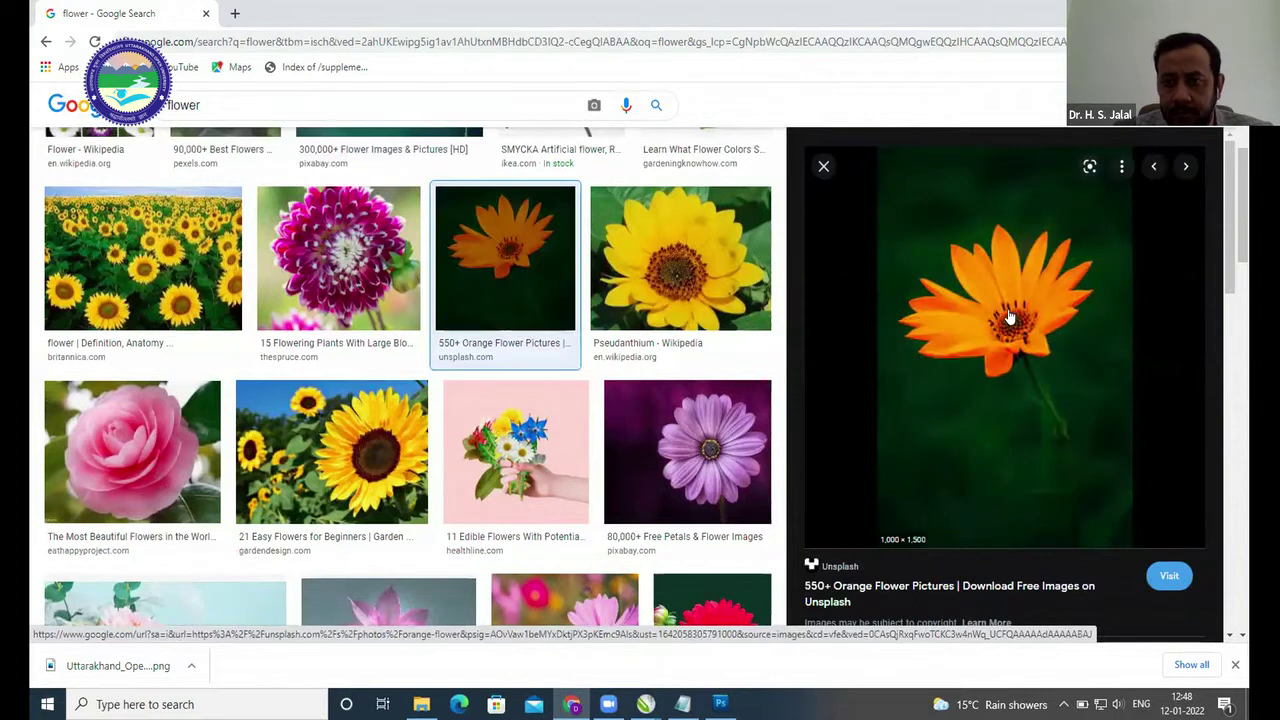
{"action": "right_click", "coordinate": [1000, 316]}
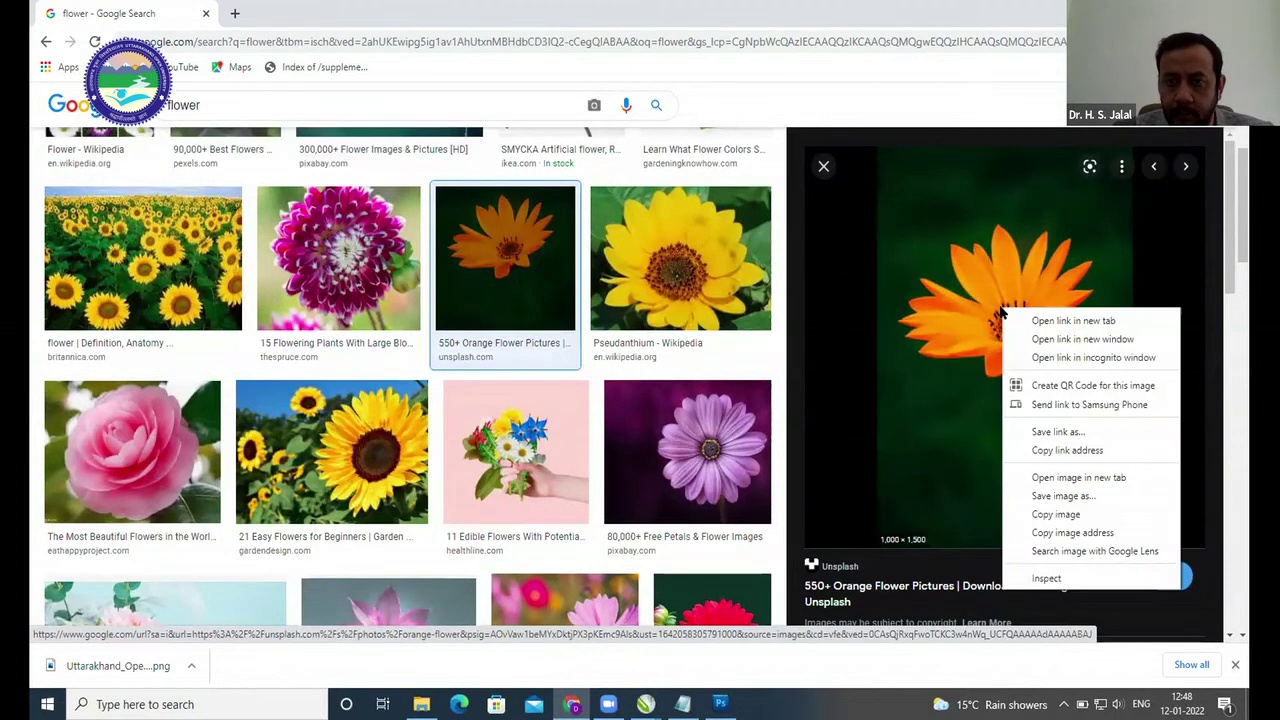
{"action": "left_click", "coordinate": [1047, 517]}
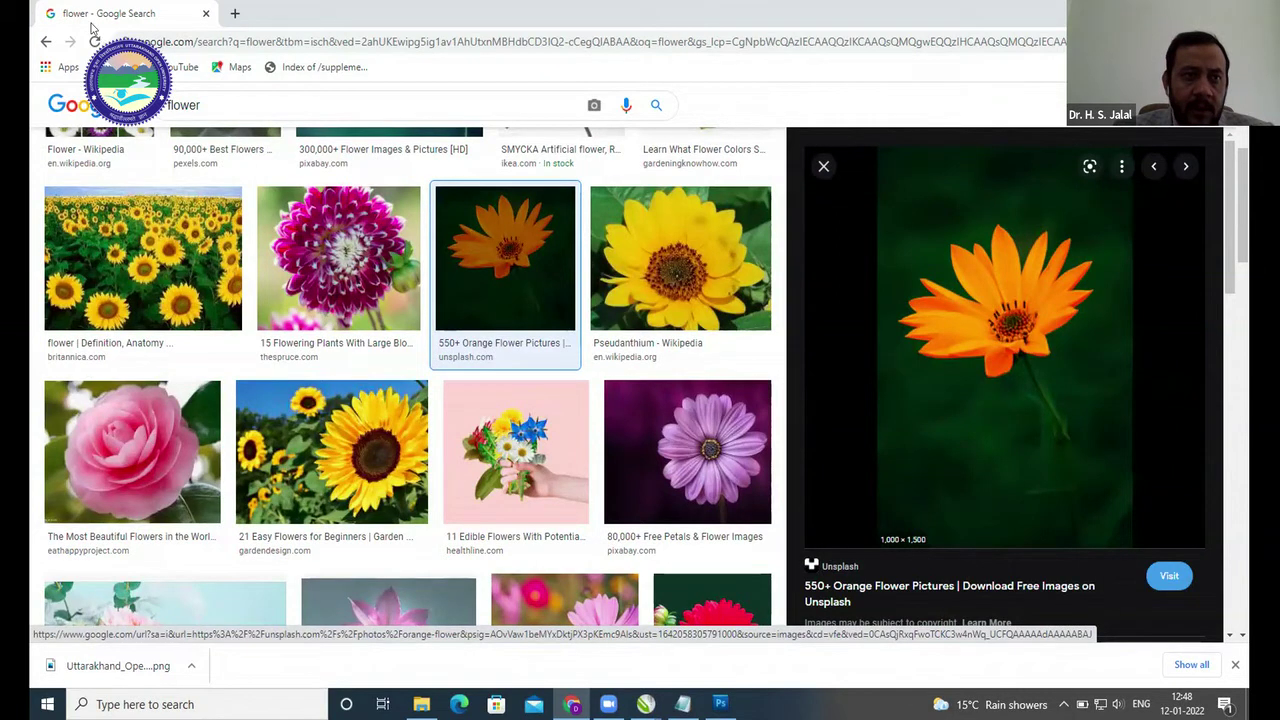
- Switch to Photoshop, create a 1000 × 1500 pixel RGB document at 72 pixels/inch, and paste the copied flower image
{"action": "key", "text": "alt+Tab"}
{"action": "key", "text": "ctrl+n"}
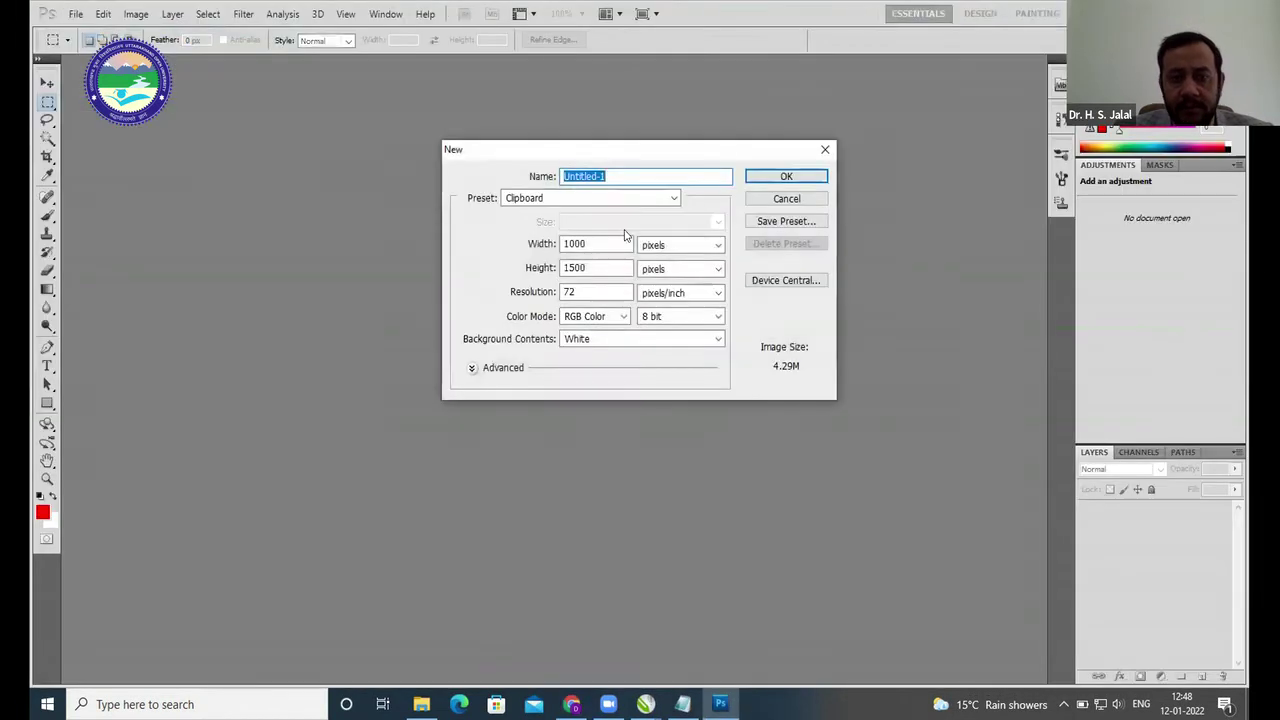
{"action": "left_click", "coordinate": [769, 172]}
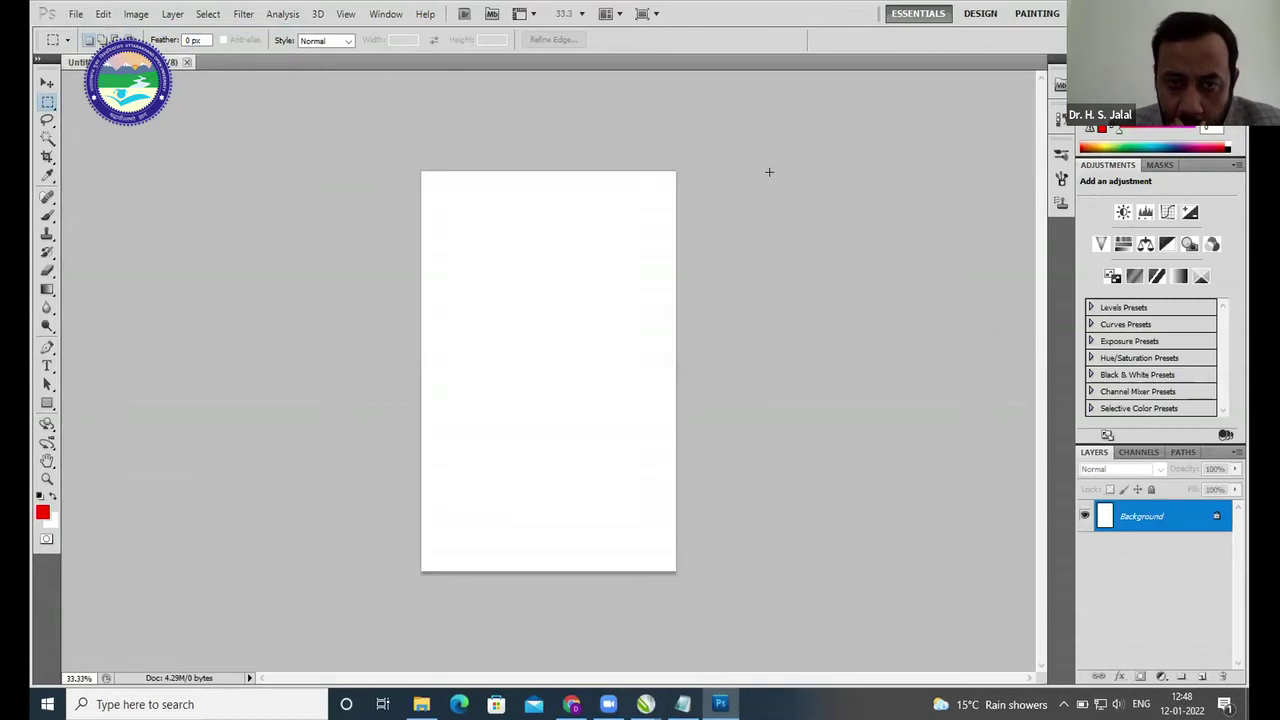
{"action": "key", "text": "ctrl+v"}
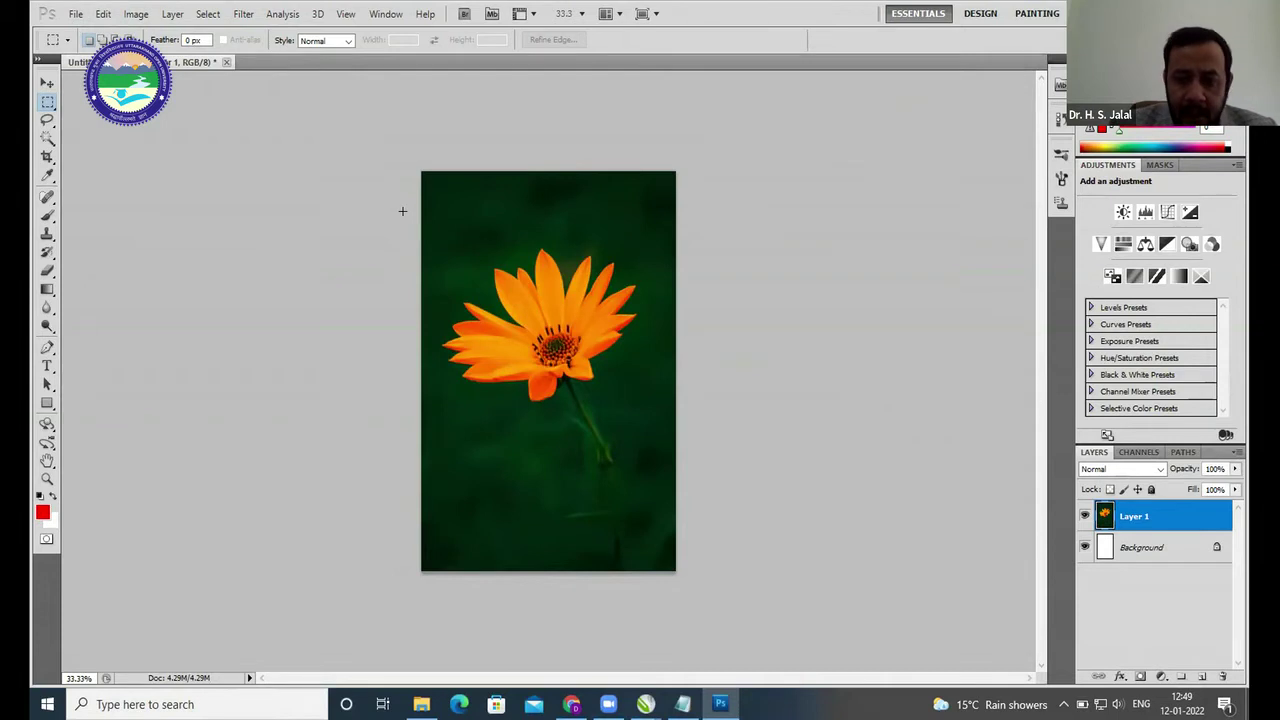
- Delete the white Background layer along with its accidental duplicate, keeping only the flower layer
{"action": "key", "text": "ctrl+plus"}
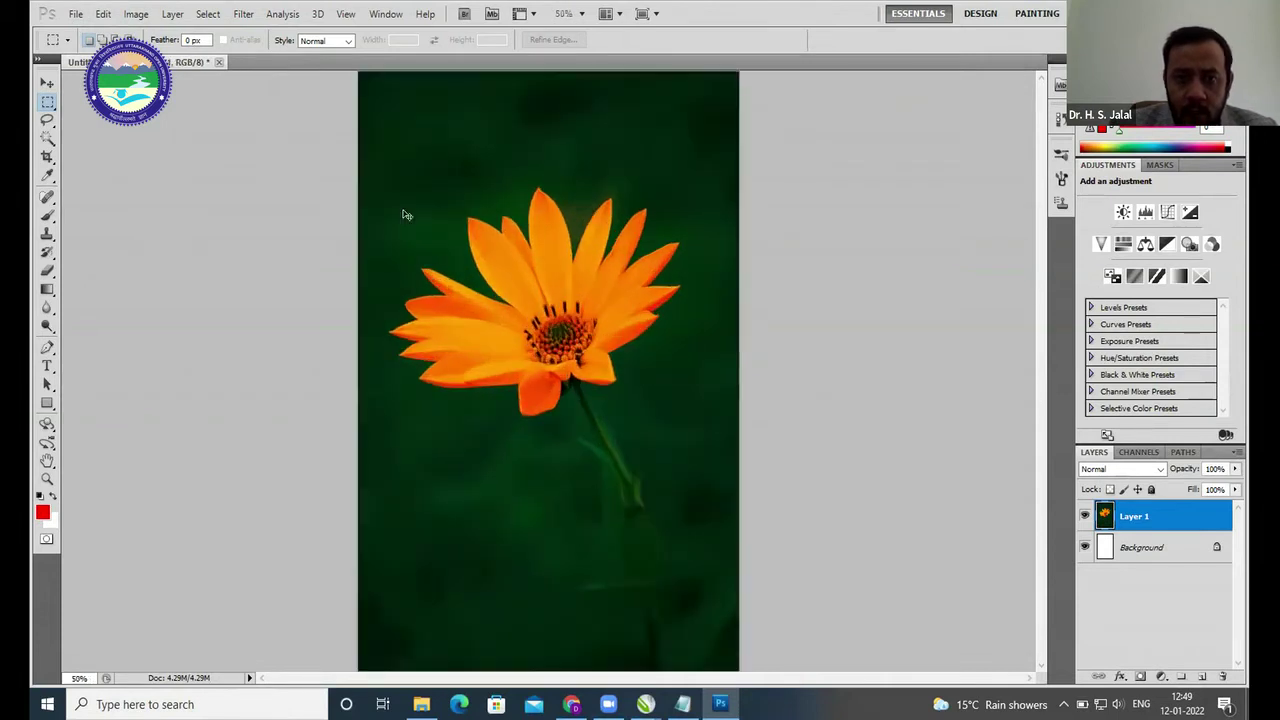
{"action": "key", "text": "ctrl+plus"}
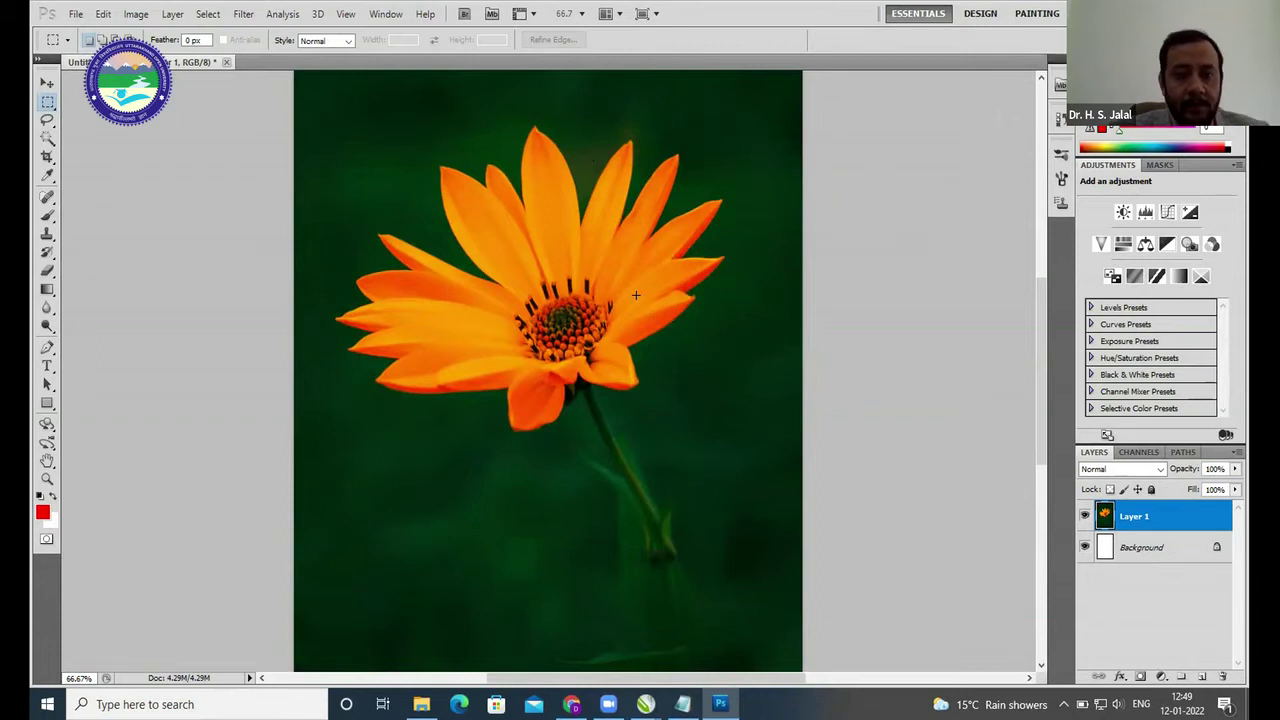
{"action": "left_click_drag", "start_coordinate": [1172, 548], "coordinate": [1203, 676]}
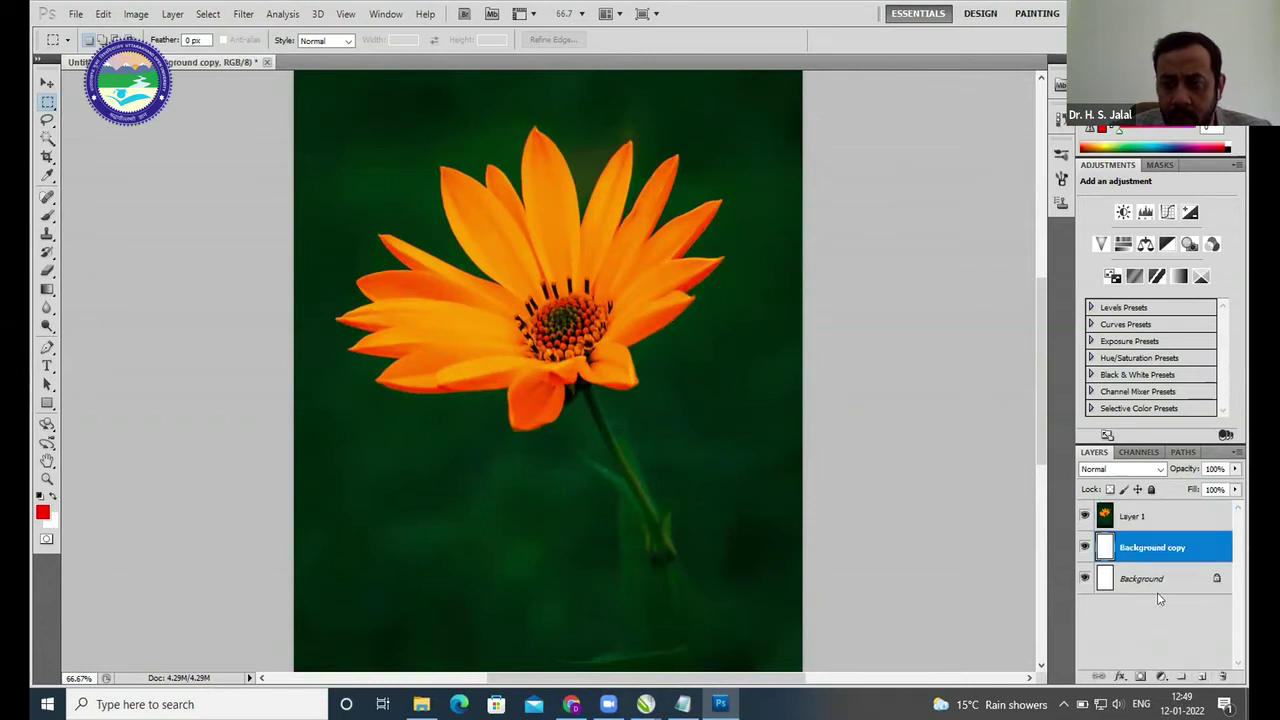
{"action": "key", "text": "Delete"}
{"action": "left_click_drag", "start_coordinate": [1150, 550], "coordinate": [1222, 675]}
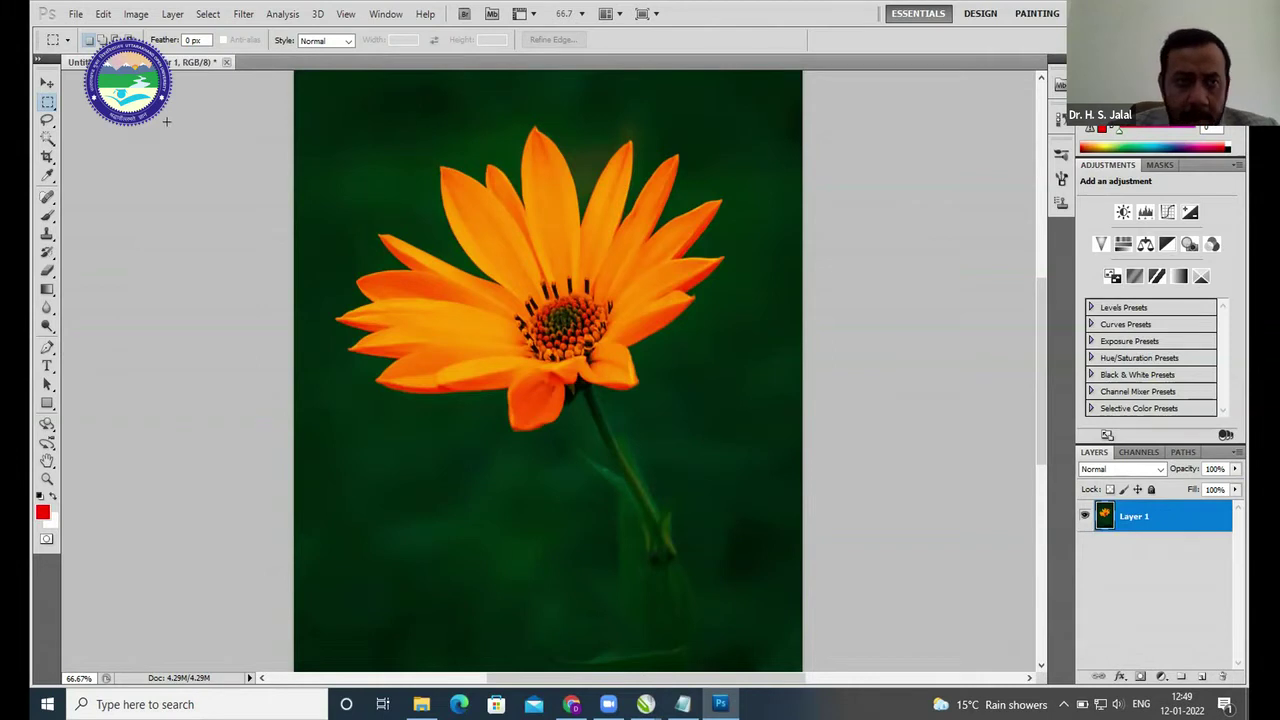
- Duplicate the flower layer and hide the original Layer 1
{"action": "left_click", "coordinate": [47, 83]}
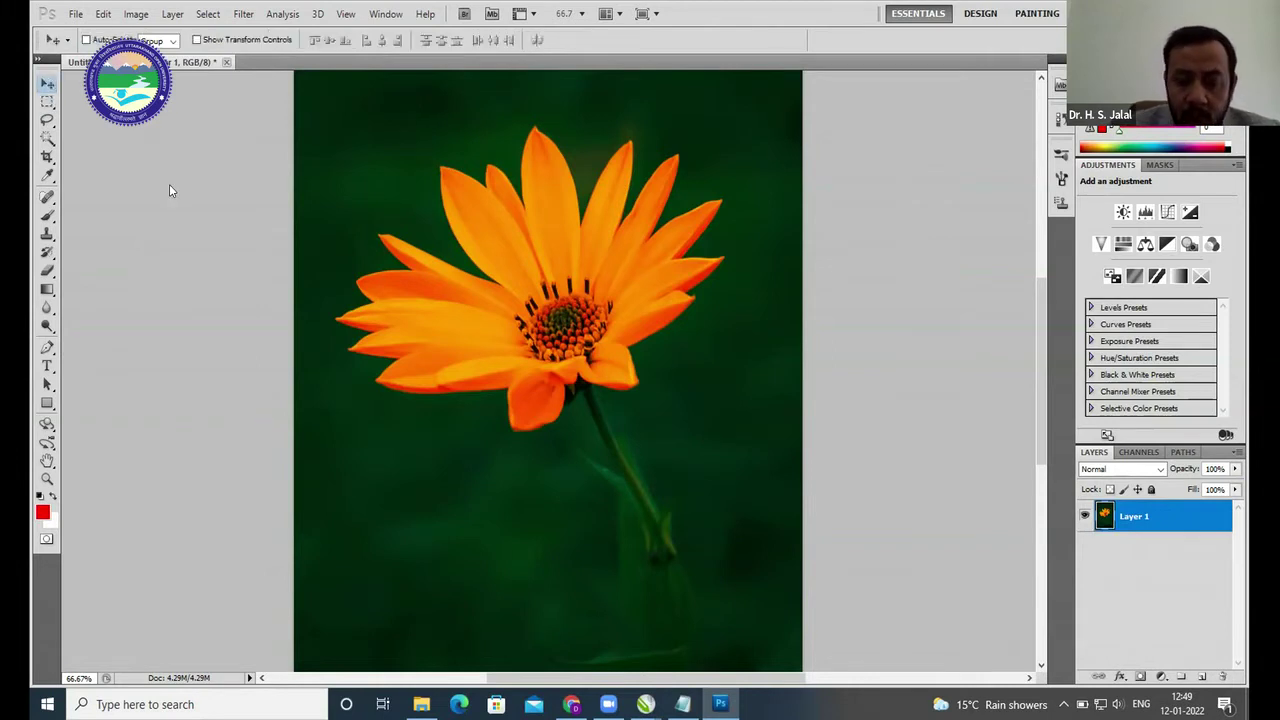
{"action": "key", "text": "ctrl+minus"}
{"action": "key", "text": "ctrl+minus"}
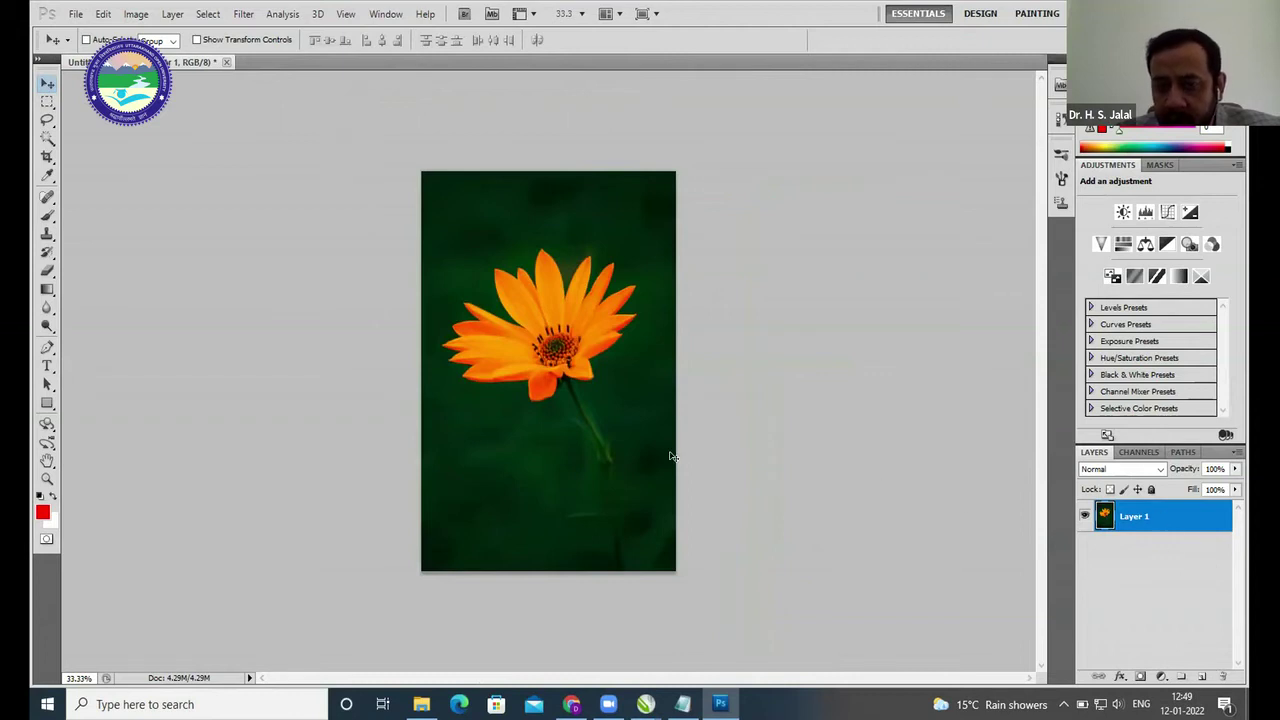
{"action": "left_click_drag", "start_coordinate": [1154, 521], "coordinate": [1202, 676]}
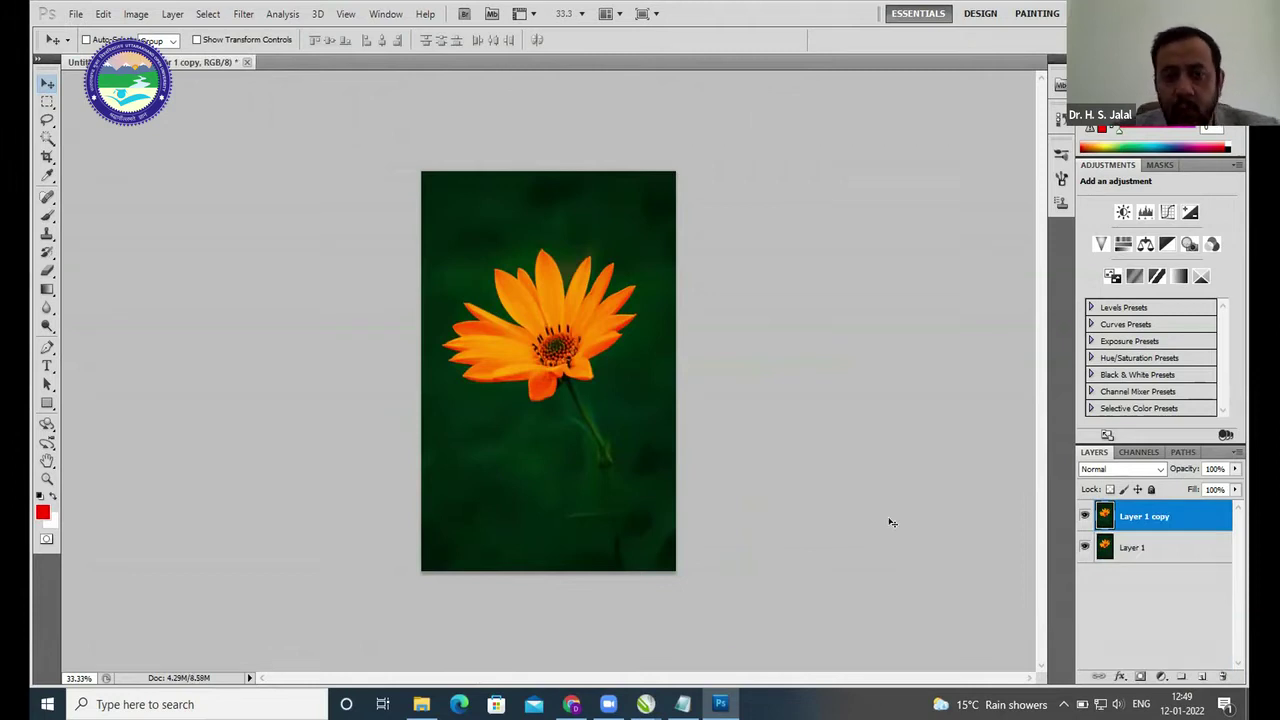
{"action": "left_click", "coordinate": [1085, 547]}
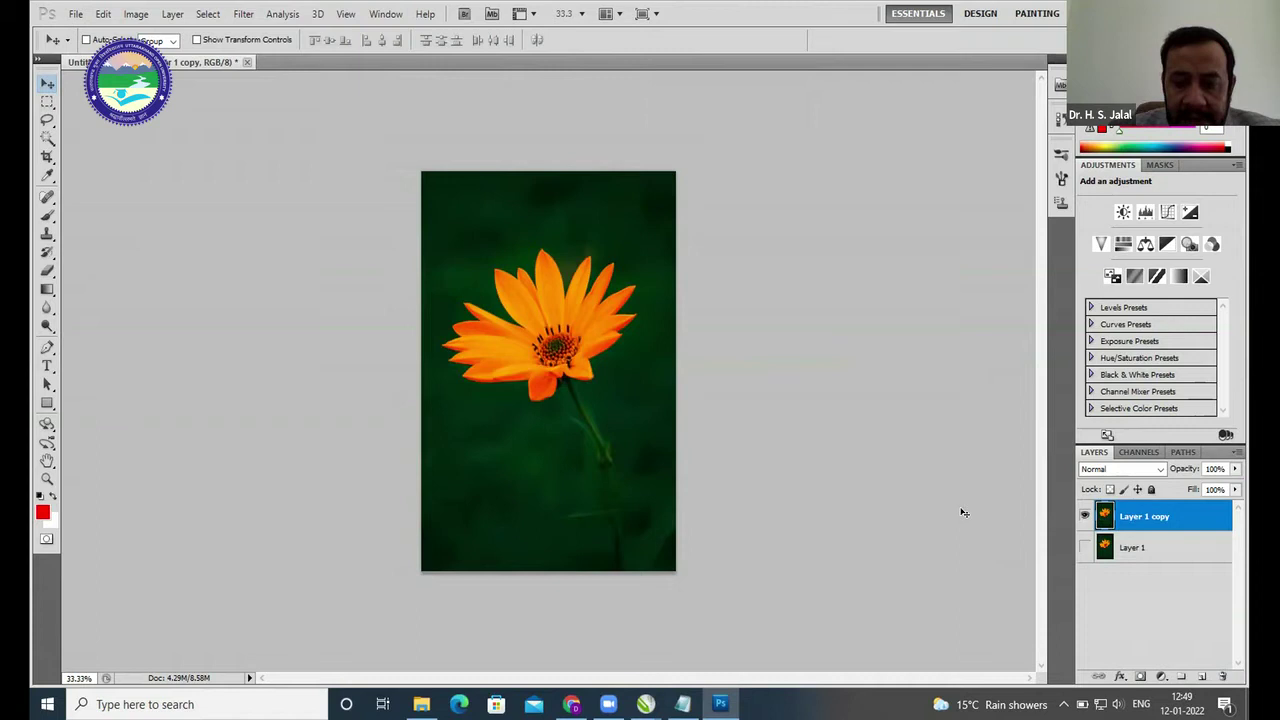
- Use the Polygonal Lasso Tool on the duplicated layer to trace the flower's right-hand petals, the stem and the lower petals
{"action": "key", "text": "ctrl+plus"}
{"action": "key", "text": "ctrl+plus"}
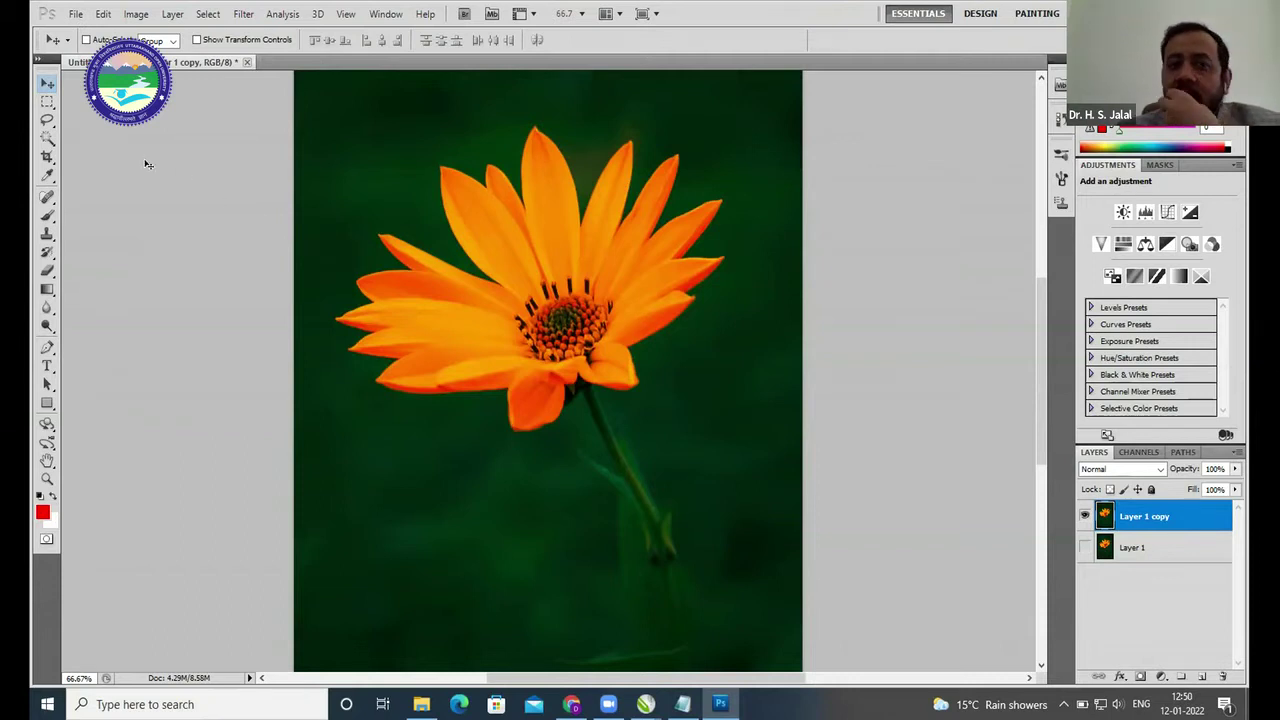
{"action": "left_click", "coordinate": [49, 103]}
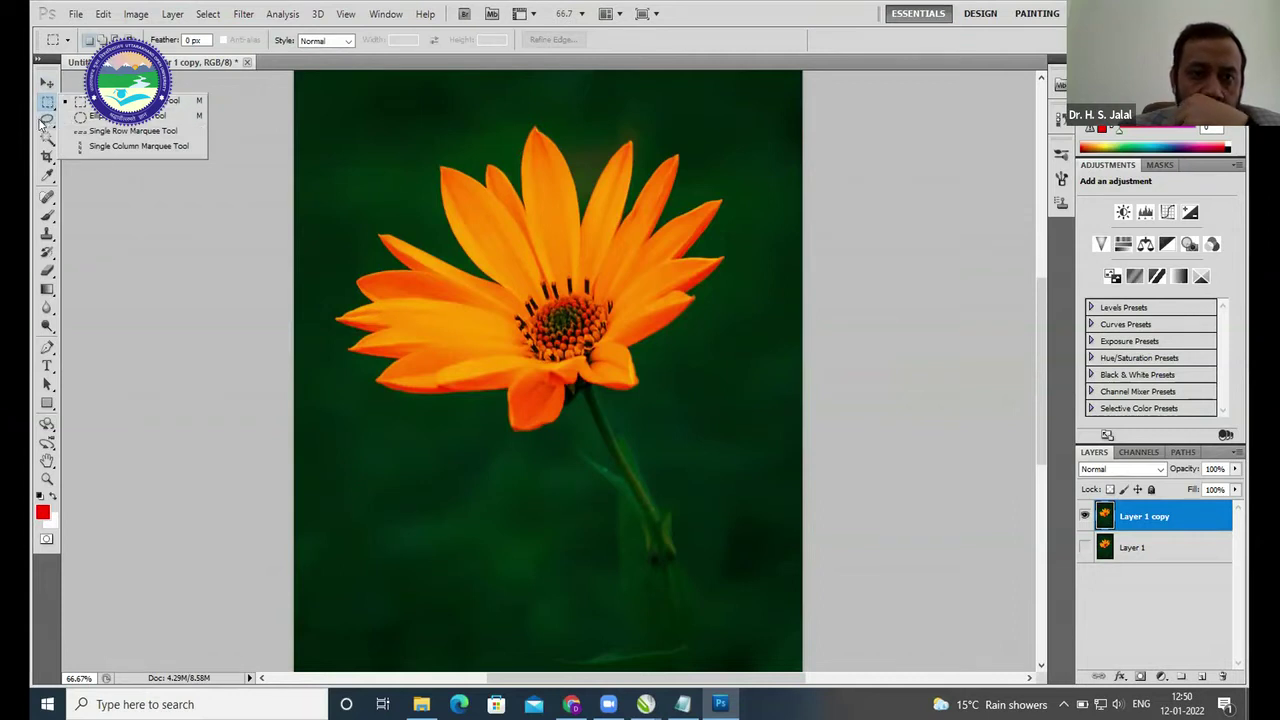
{"action": "left_click", "coordinate": [41, 121]}
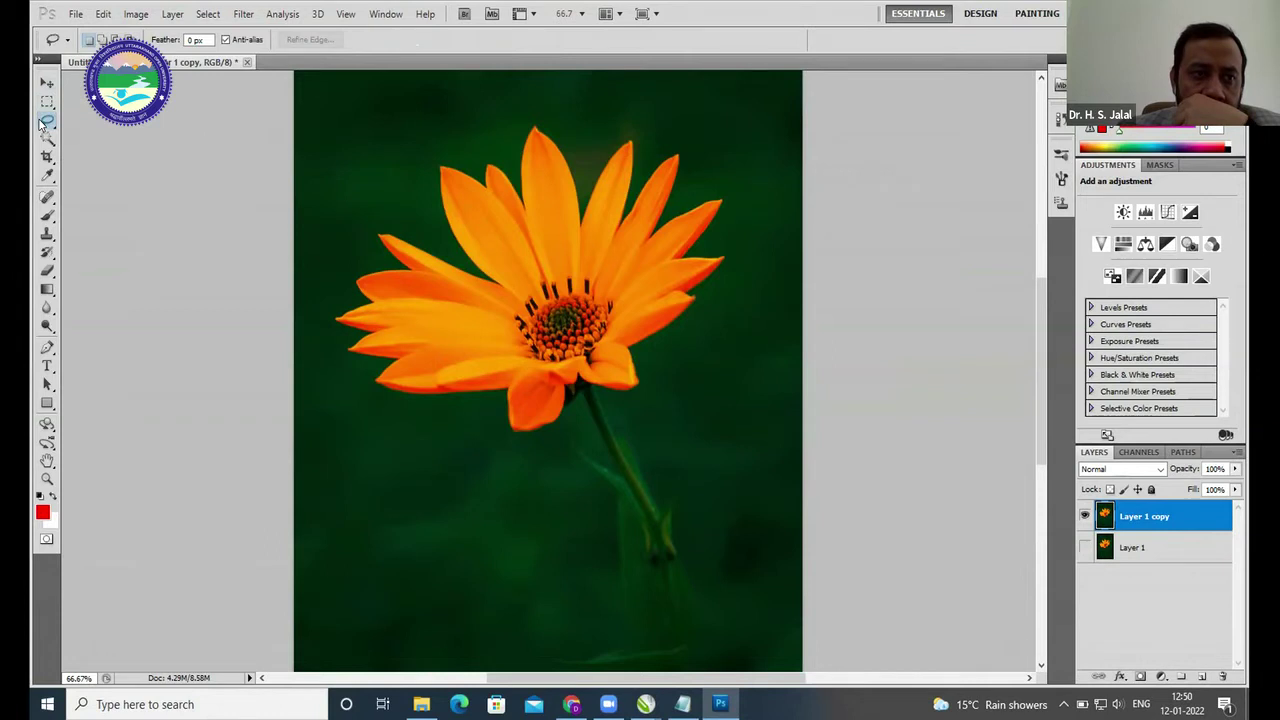
{"action": "left_click", "coordinate": [41, 121]}
{"action": "left_click", "coordinate": [98, 133]}
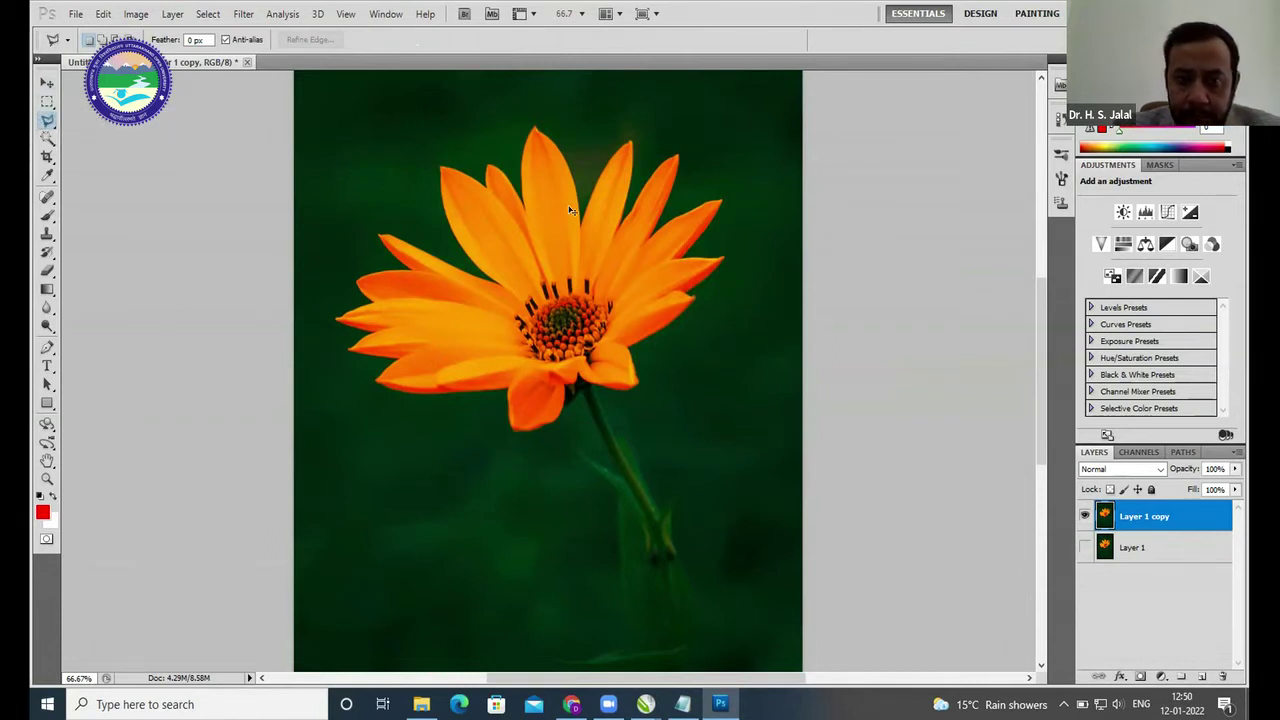
{"action": "key", "text": "ctrl+plus"}
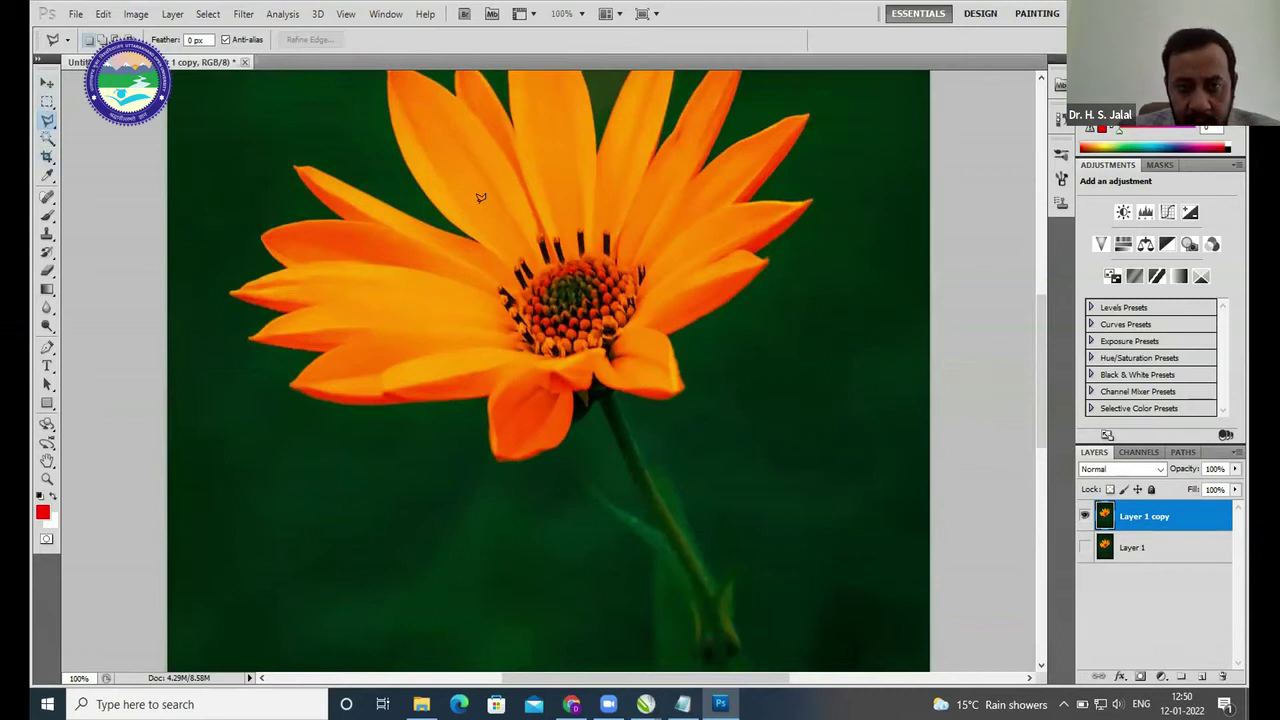
{"action": "scroll", "coordinate": [485, 200], "scroll_direction": "up", "scroll_amount": 5}
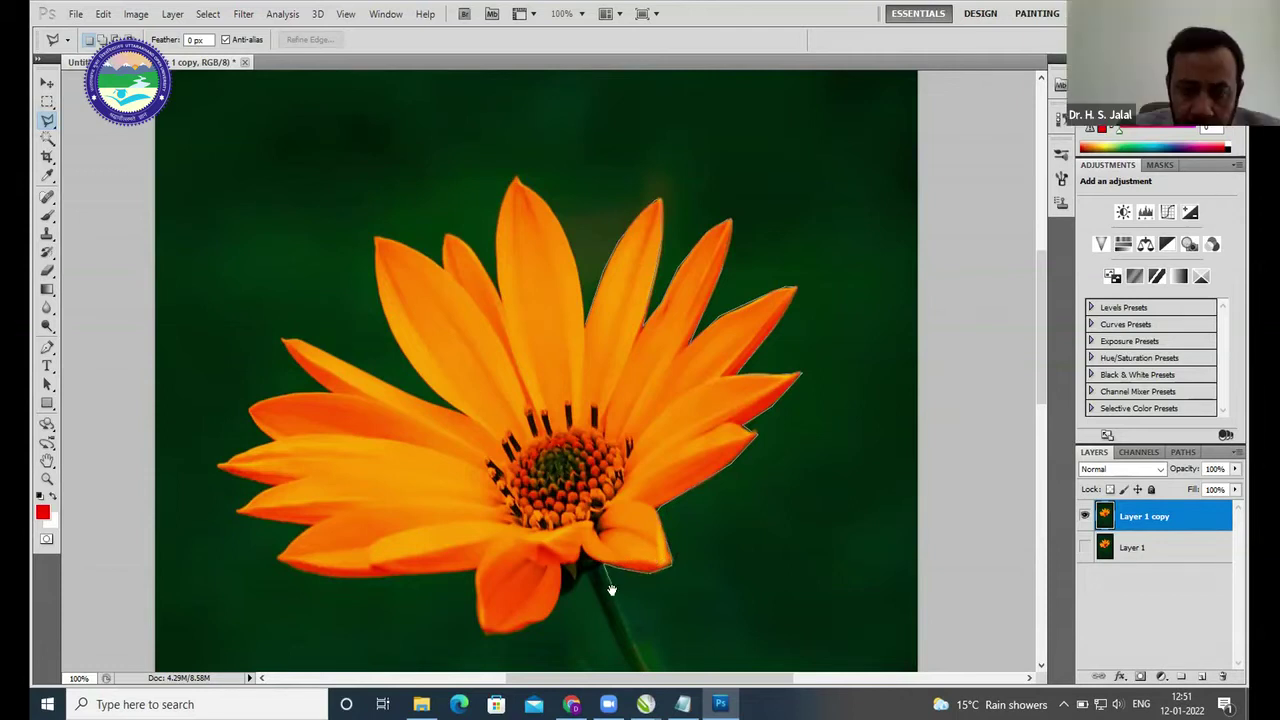
{"action": "scroll", "coordinate": [607, 560], "scroll_direction": "down", "scroll_amount": 3}
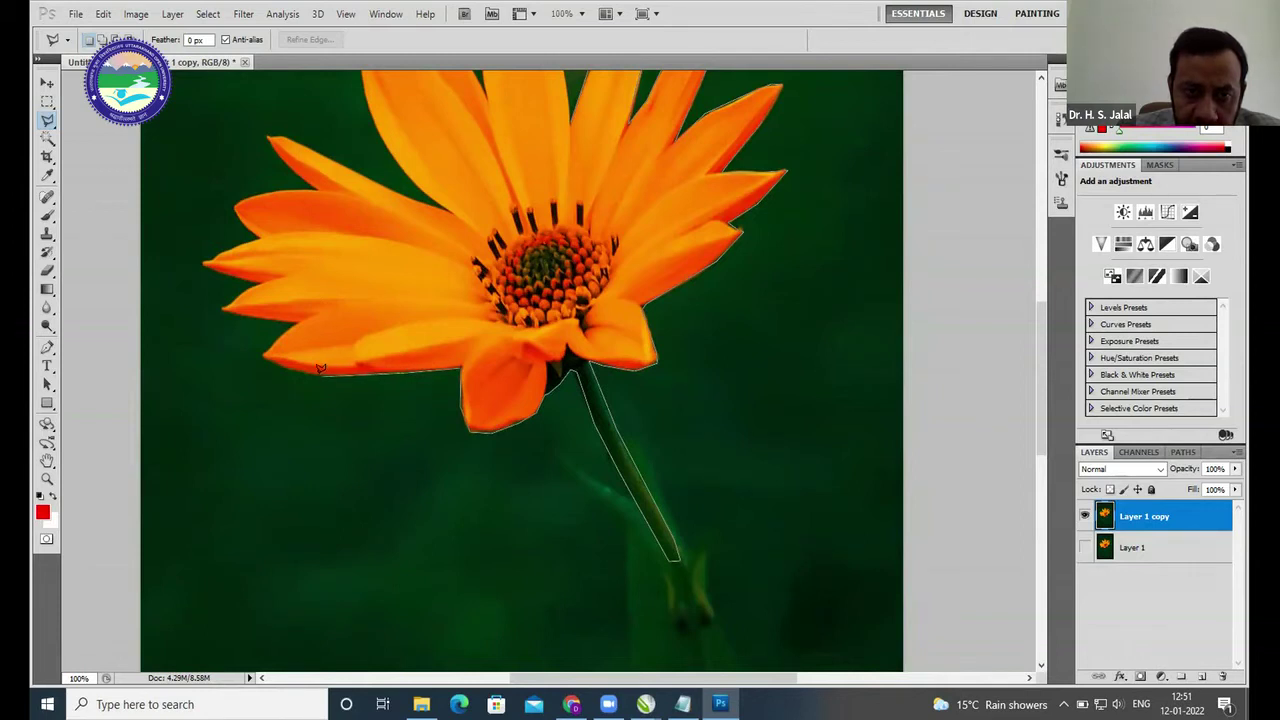
{"action": "left_click_drag", "start_coordinate": [299, 365], "coordinate": [367, 435]}
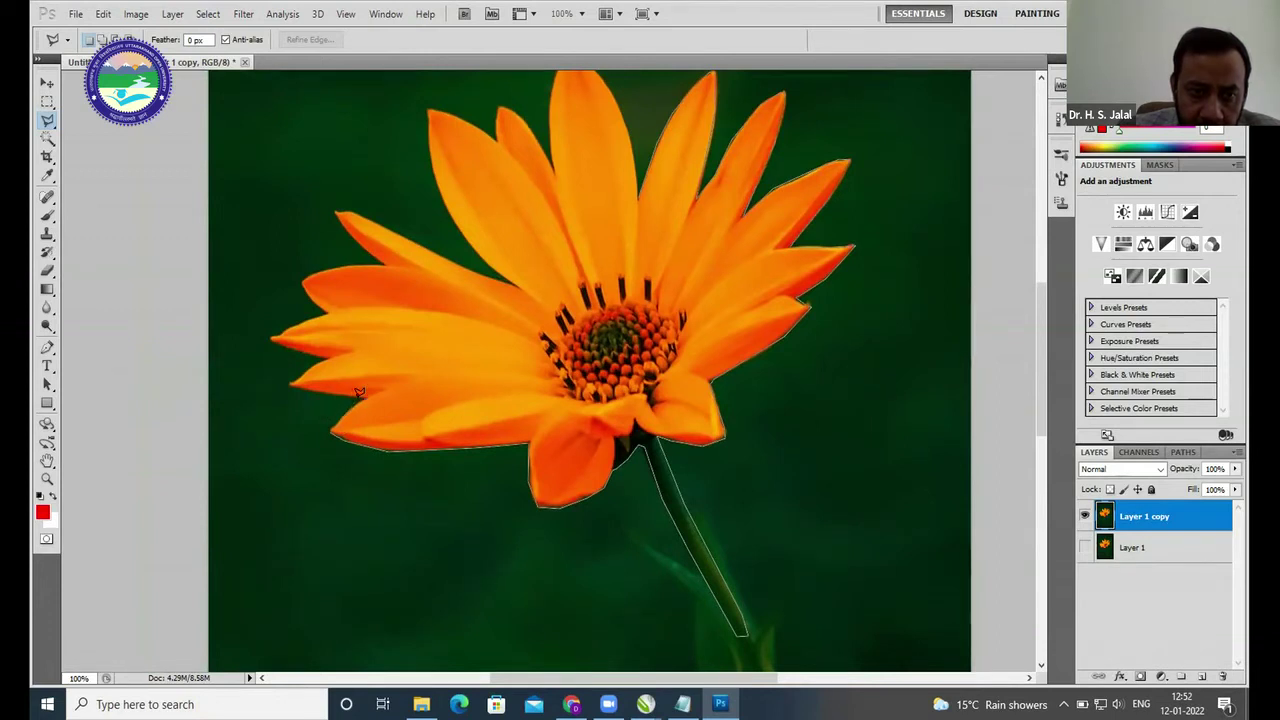
- Continue the lasso outline around the left and upper petals and close it at the starting point to select the whole flower
{"action": "scroll", "coordinate": [358, 392], "scroll_direction": "up", "scroll_amount": 1}
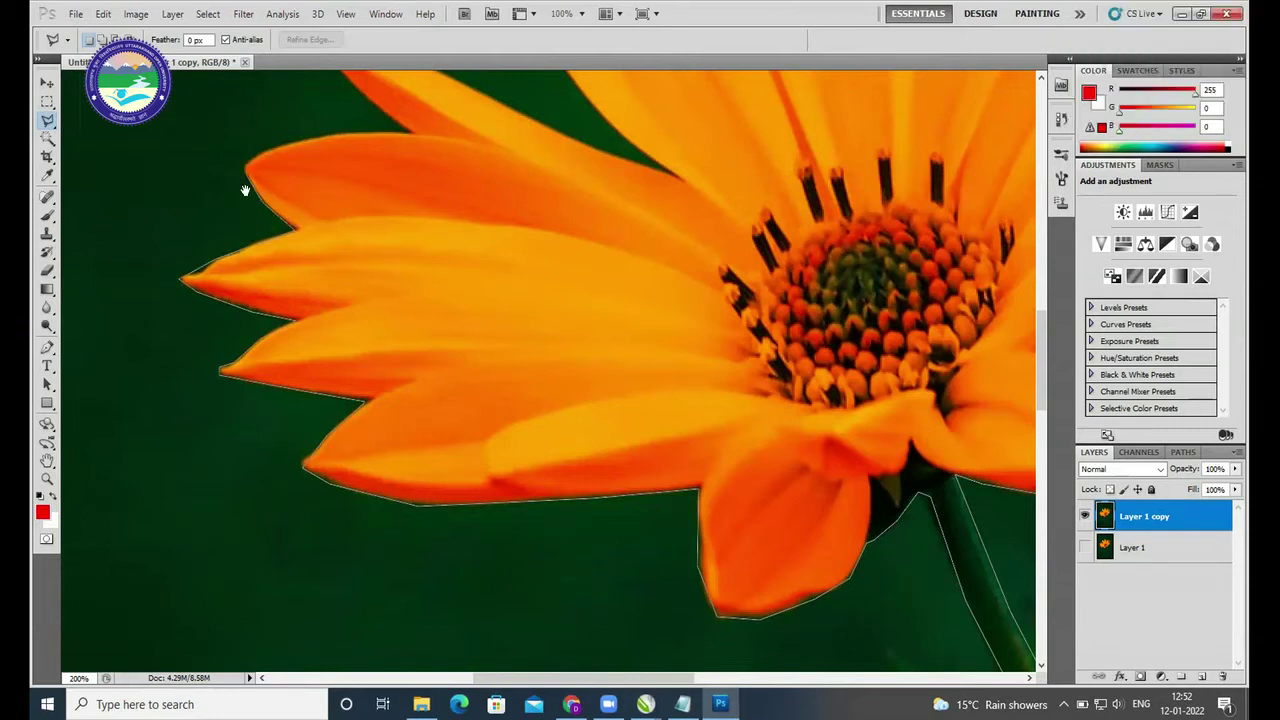
{"action": "left_click_drag", "start_coordinate": [246, 189], "coordinate": [240, 370]}
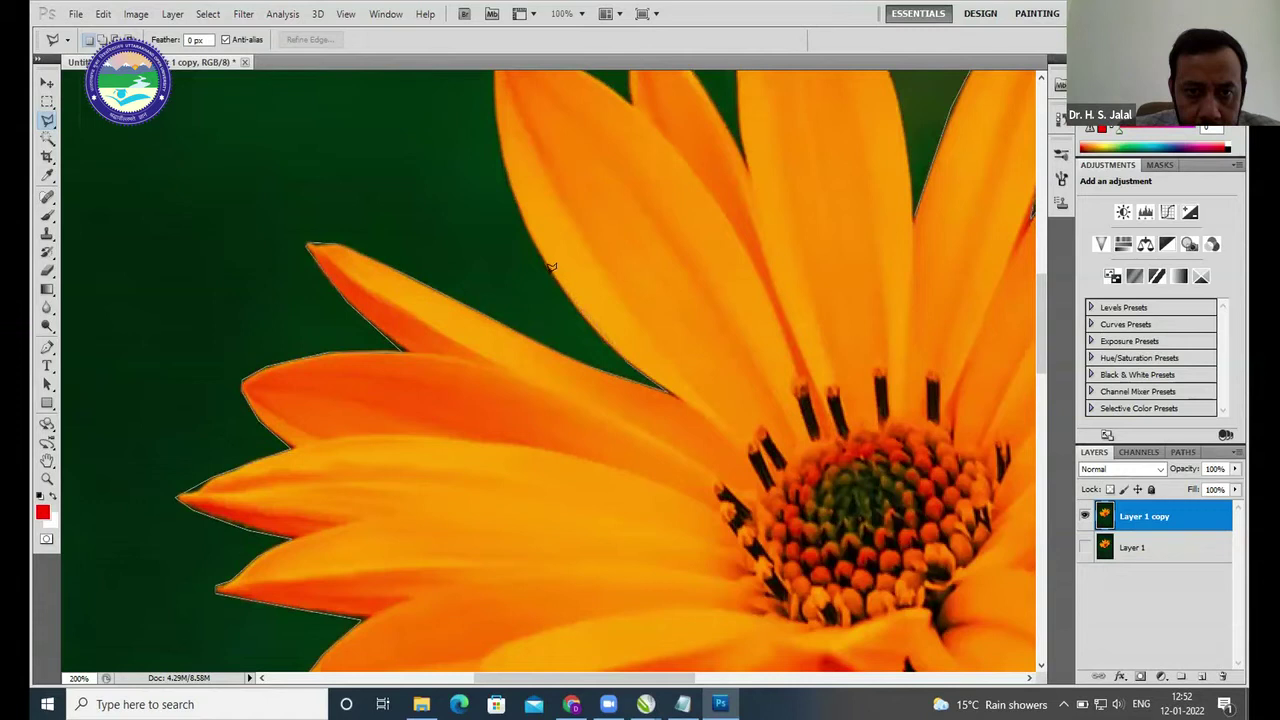
{"action": "scroll", "coordinate": [543, 300], "scroll_direction": "up", "scroll_amount": 3}
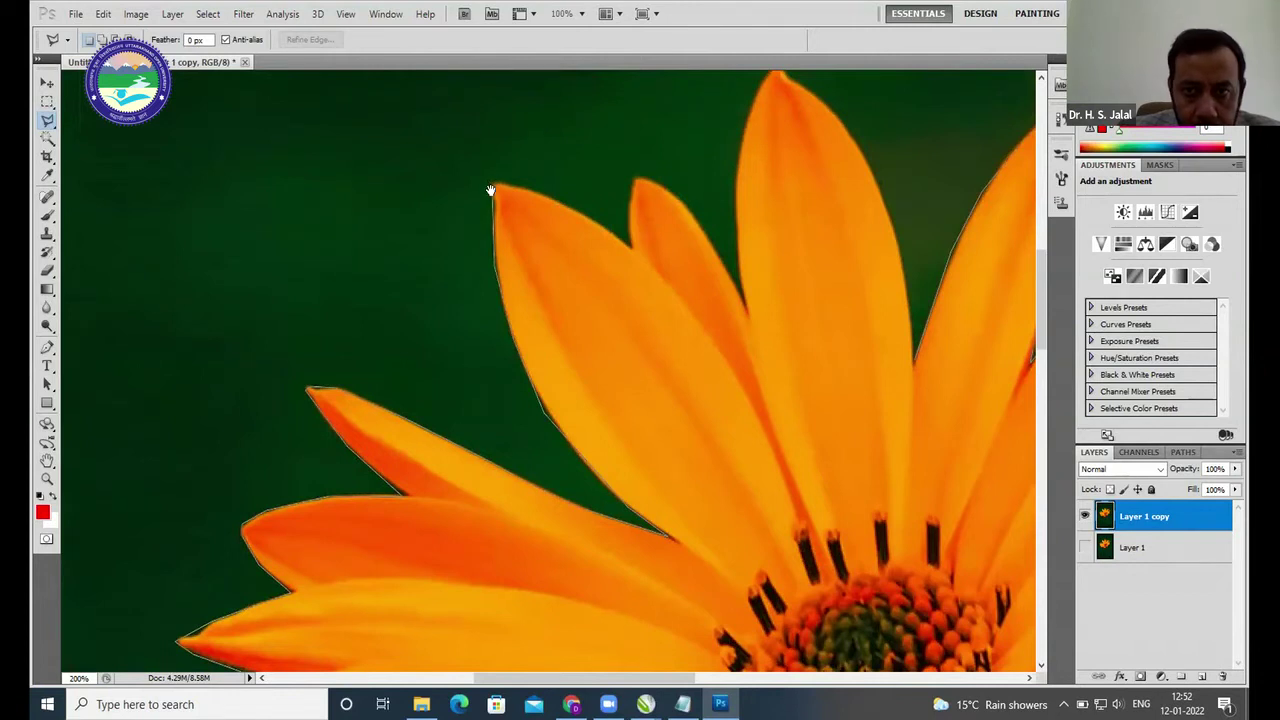
{"action": "left_click_drag", "start_coordinate": [491, 189], "coordinate": [424, 409]}
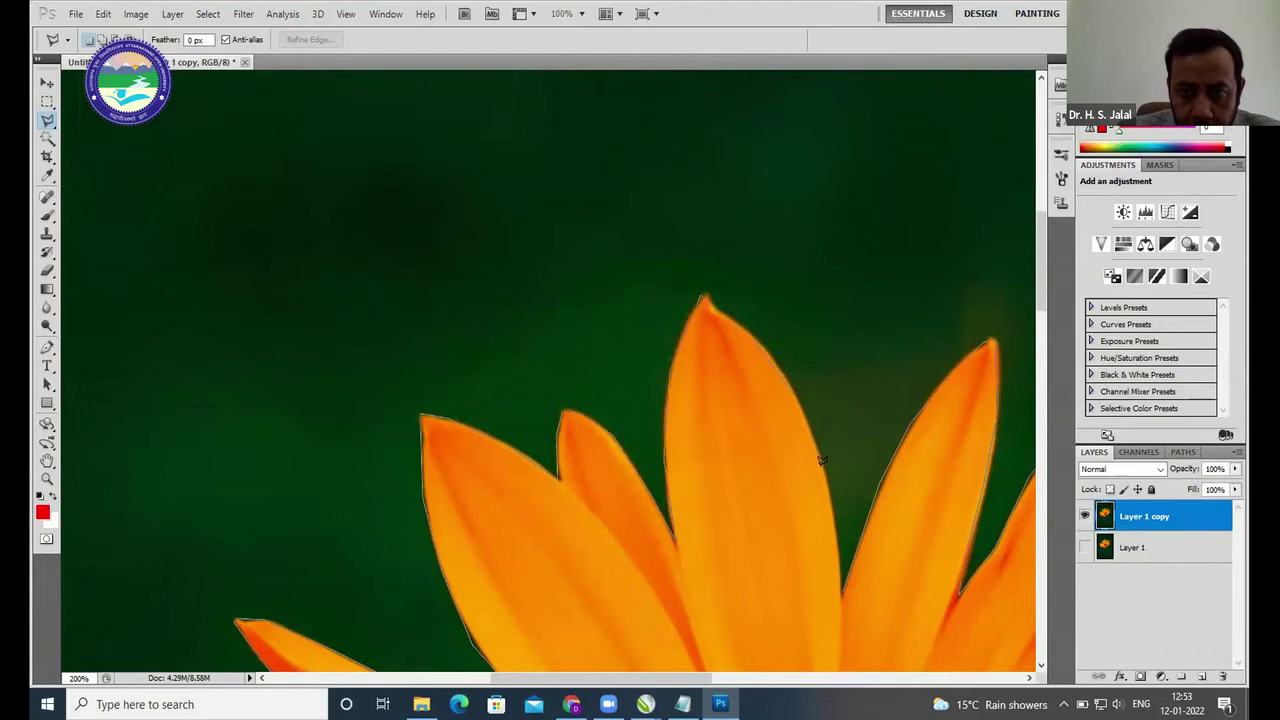
{"action": "scroll", "coordinate": [820, 460], "scroll_direction": "down", "scroll_amount": 3}
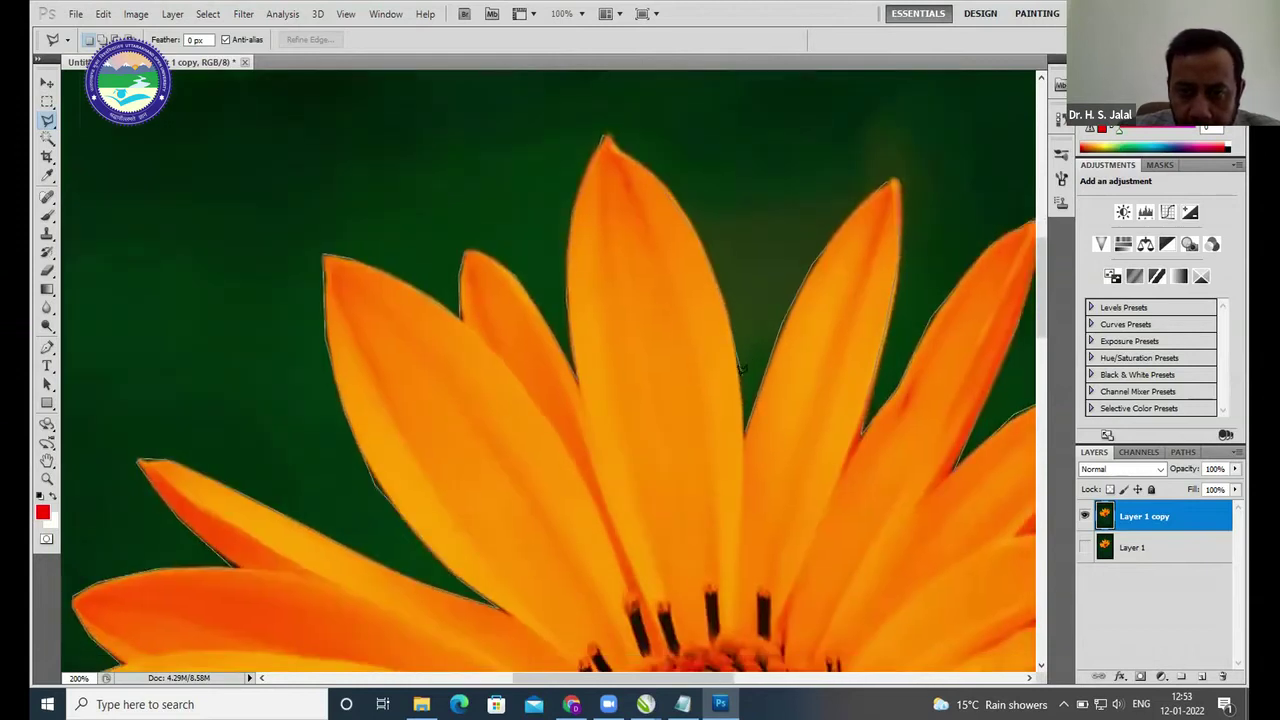
{"action": "left_click", "coordinate": [745, 434]}
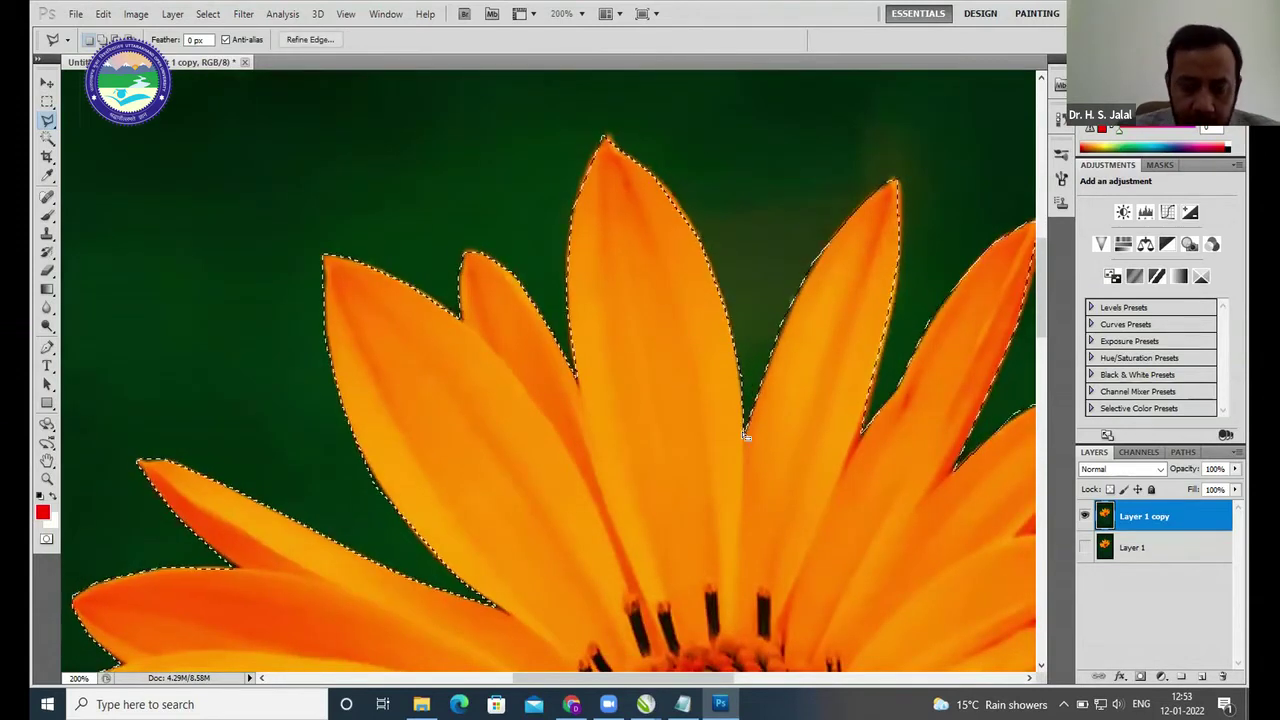
{"action": "key", "text": "ctrl+minus"}
{"action": "key", "text": "ctrl+minus"}
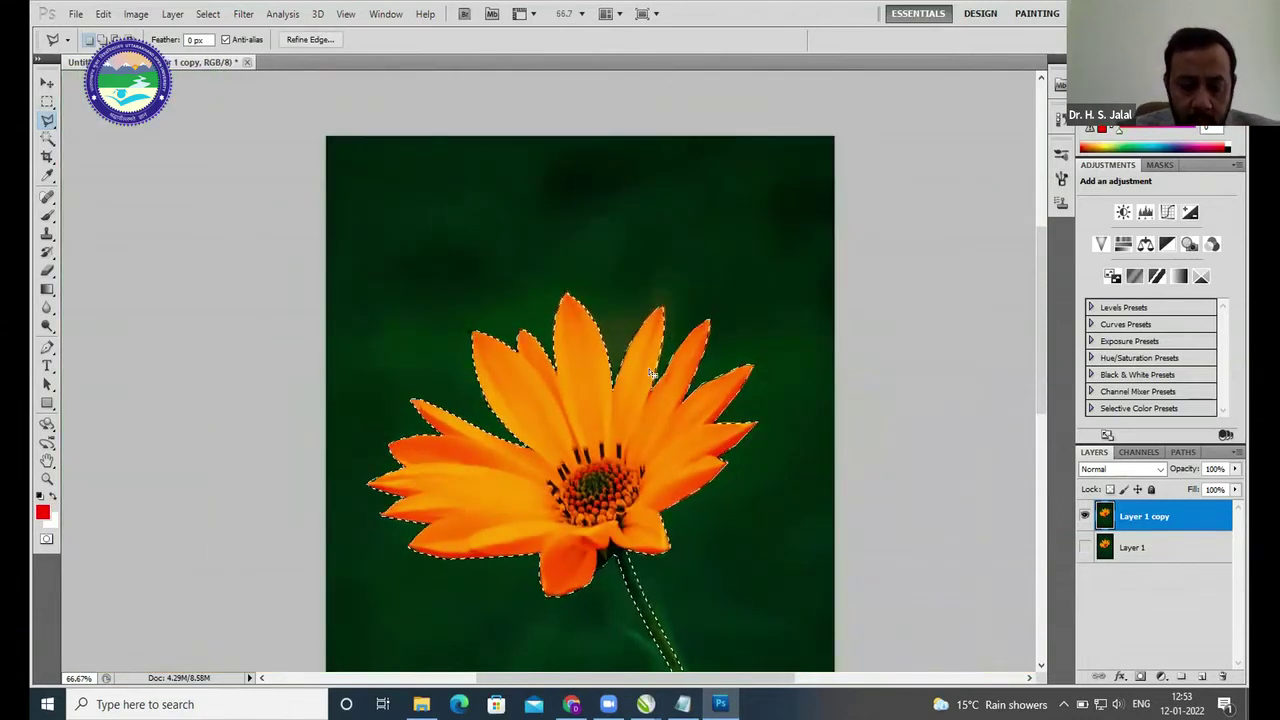
{"action": "left_click_drag", "start_coordinate": [1037, 321], "coordinate": [1037, 359]}
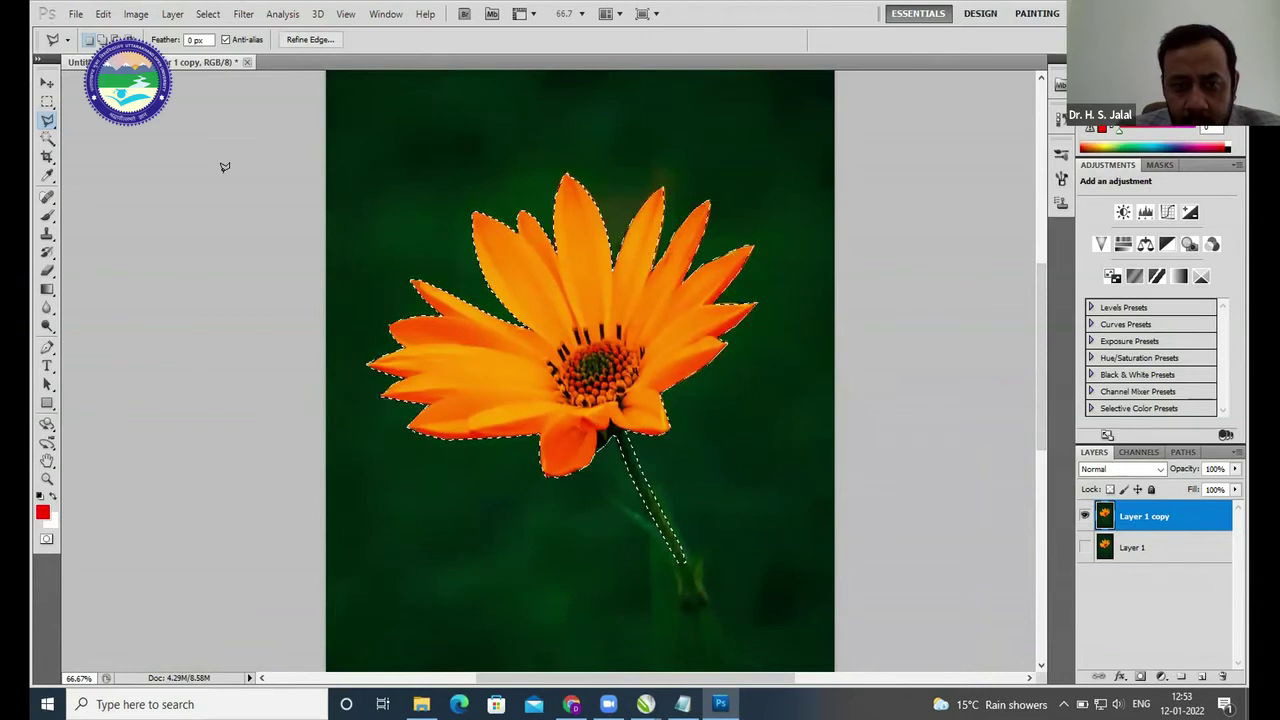
- Refine the edge of the flower selection with Smooth set to 4 and a slight Feather, output to a selection
{"action": "left_click", "coordinate": [207, 14]}
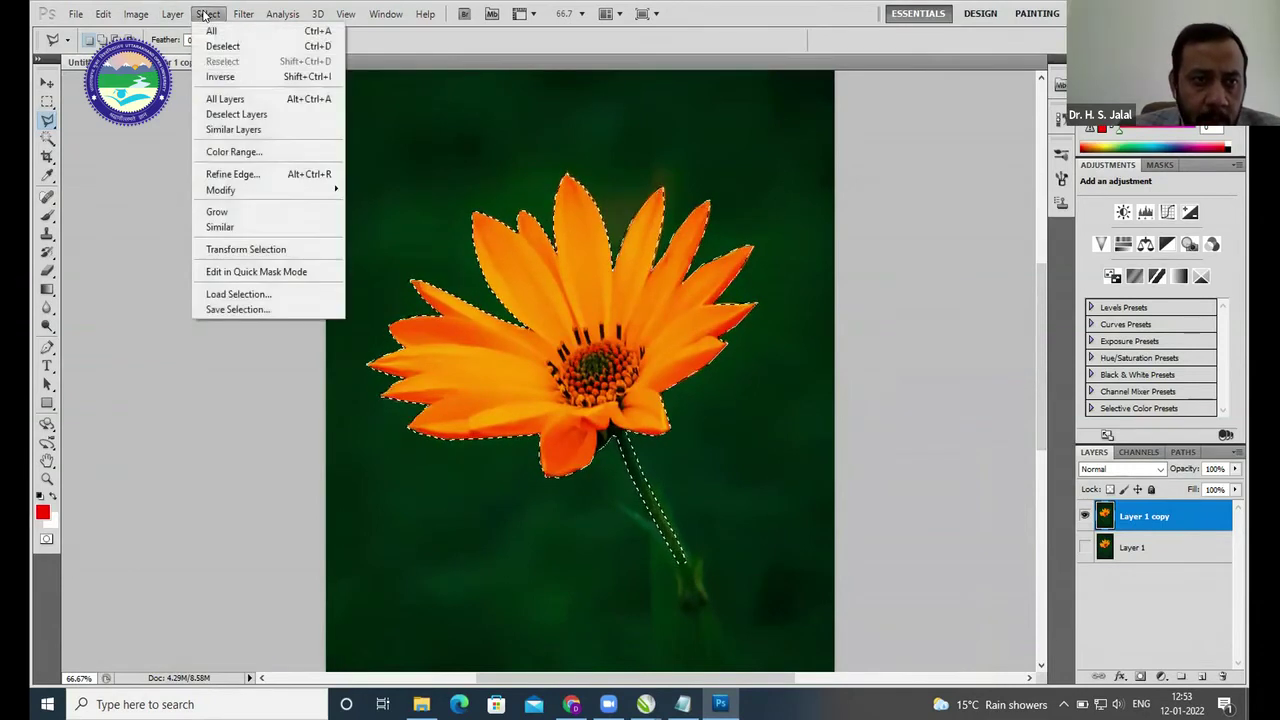
{"action": "left_click", "coordinate": [232, 175]}
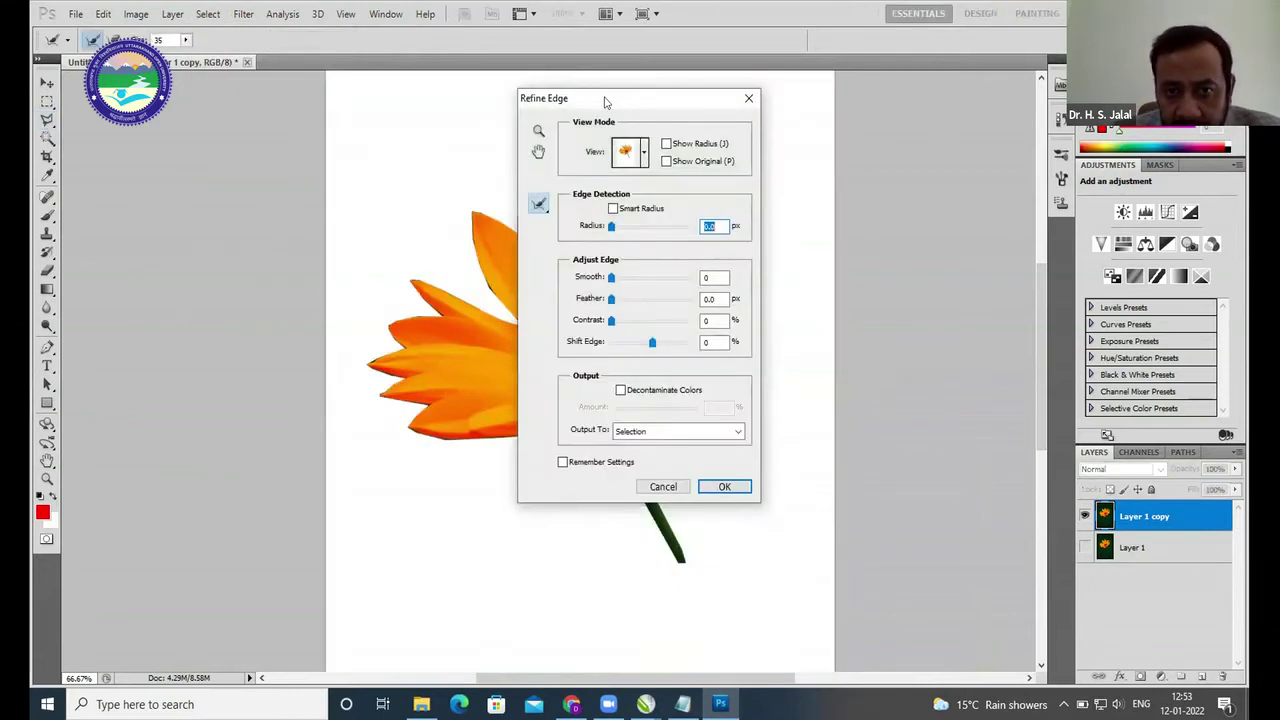
{"action": "left_click_drag", "start_coordinate": [604, 101], "coordinate": [914, 132]}
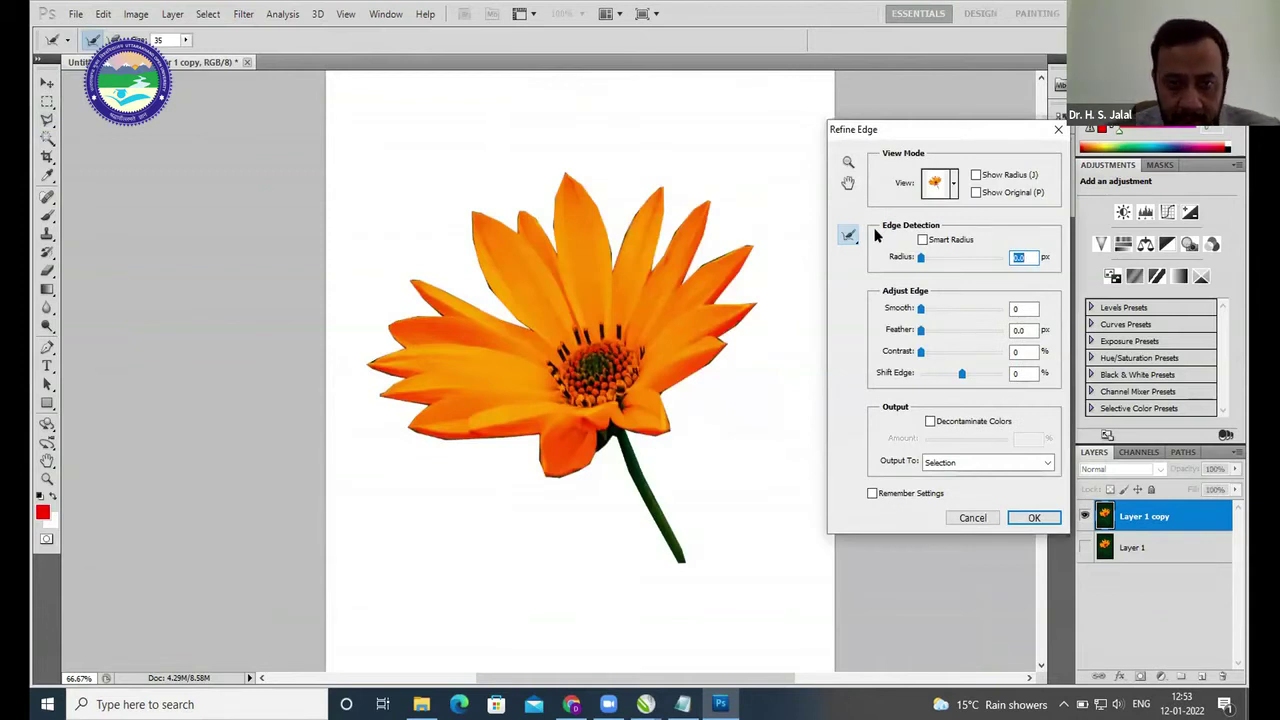
{"action": "left_click", "coordinate": [921, 310]}
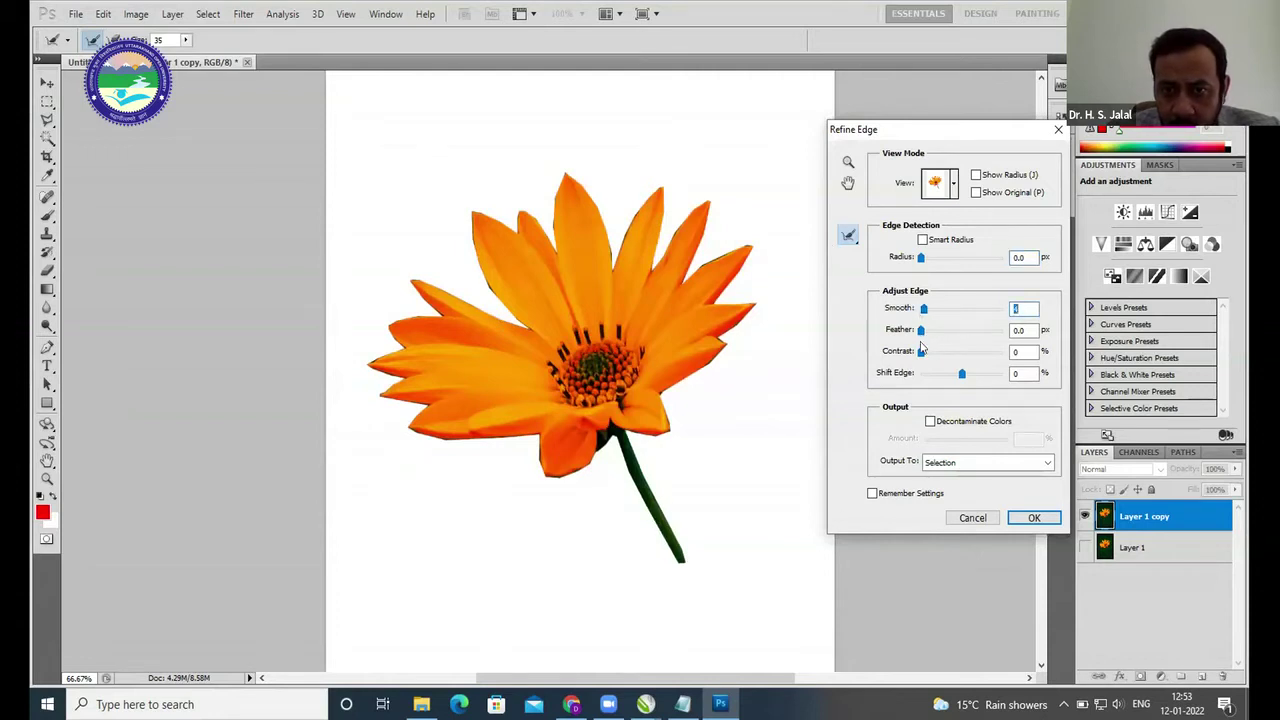
{"action": "left_click_drag", "start_coordinate": [921, 331], "coordinate": [927, 334]}
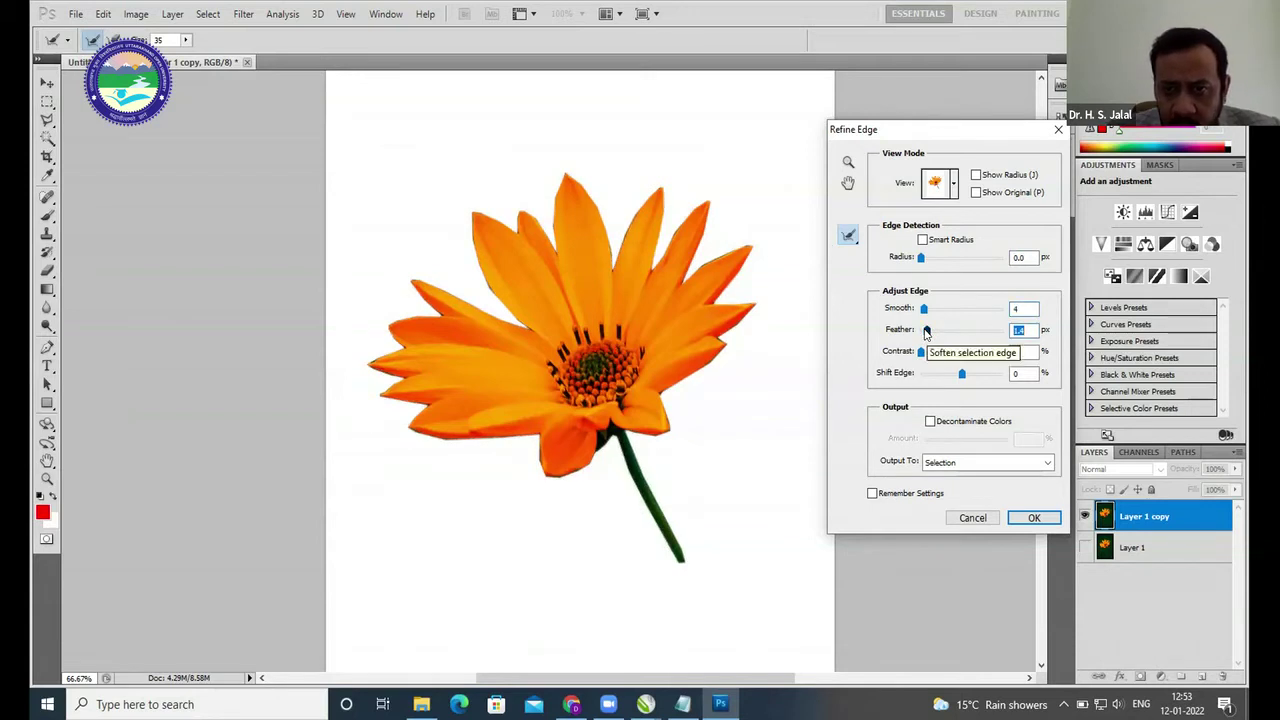
{"action": "left_click_drag", "start_coordinate": [927, 334], "coordinate": [928, 335]}
{"action": "left_click", "coordinate": [928, 334]}
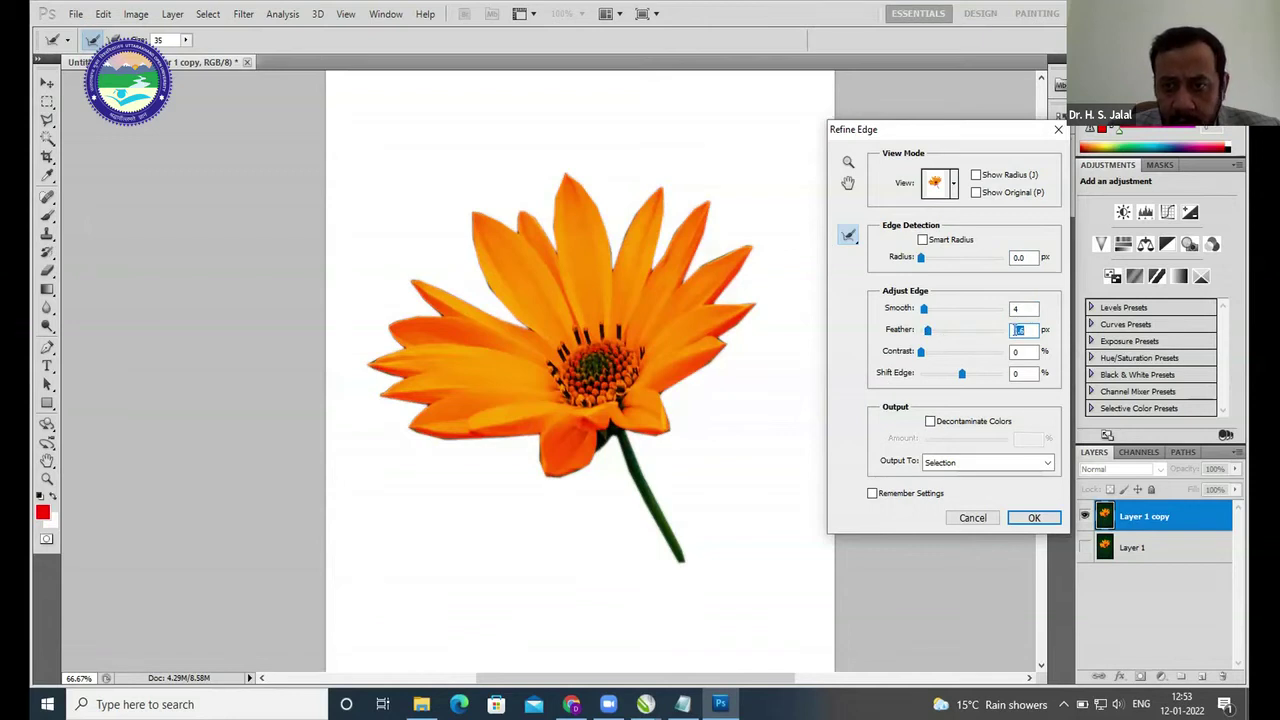
{"action": "left_click", "coordinate": [1032, 518]}
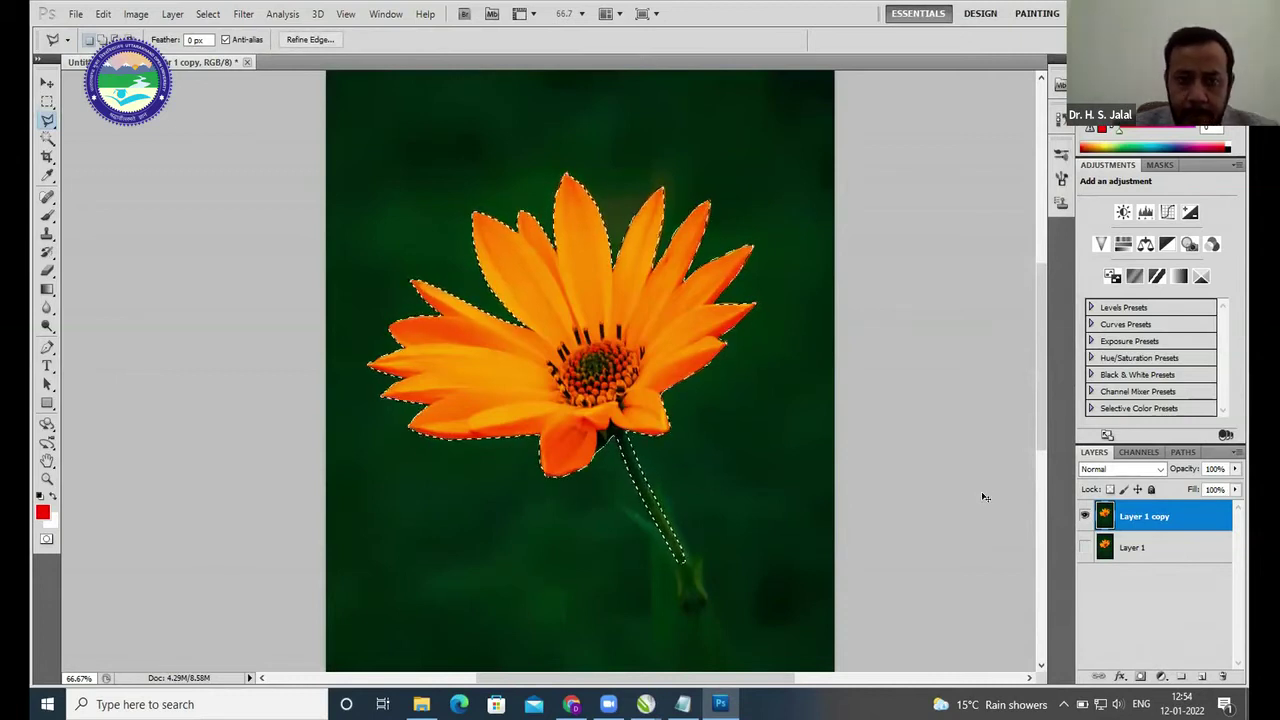
- Copy the selected flower and paste it into a new 774 × 741 pixel RGB document with a white background
{"action": "key", "text": "ctrl+plus"}
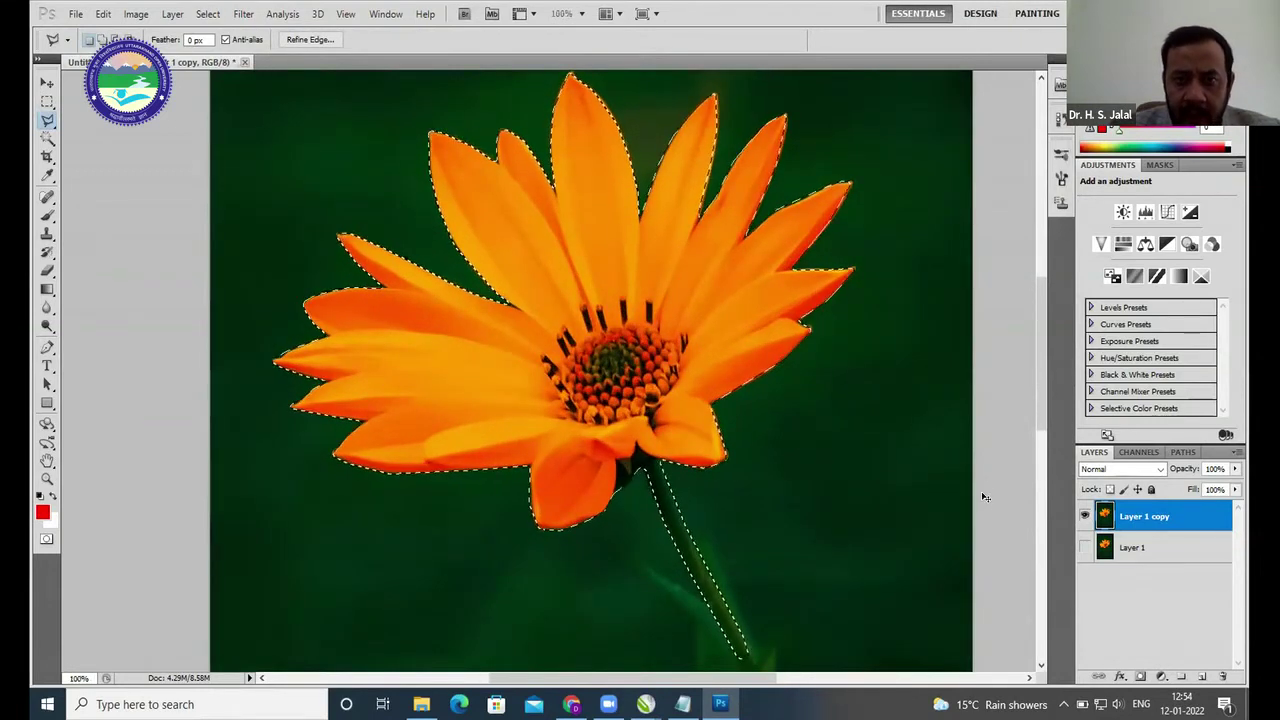
{"action": "key", "text": "ctrl+minus"}
{"action": "key", "text": "ctrl+minus"}
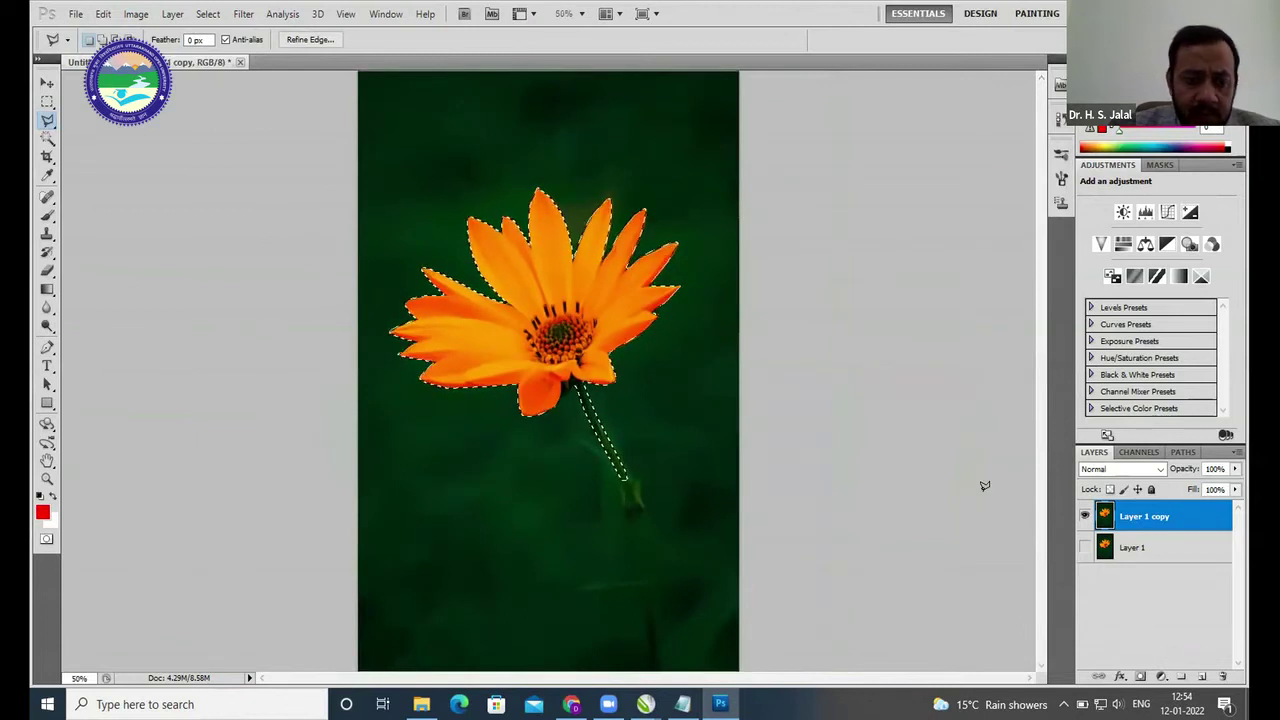
{"action": "left_click", "coordinate": [105, 13]}
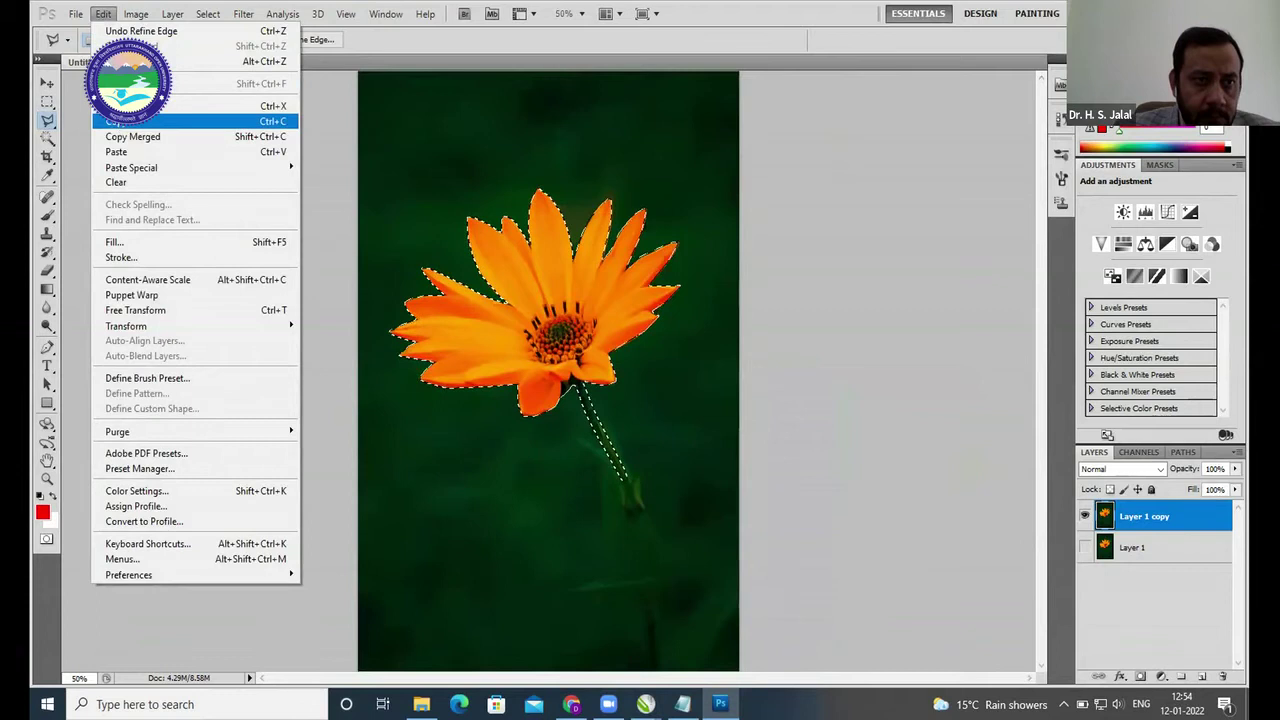
{"action": "left_click", "coordinate": [120, 124]}
{"action": "left_click", "coordinate": [75, 14]}
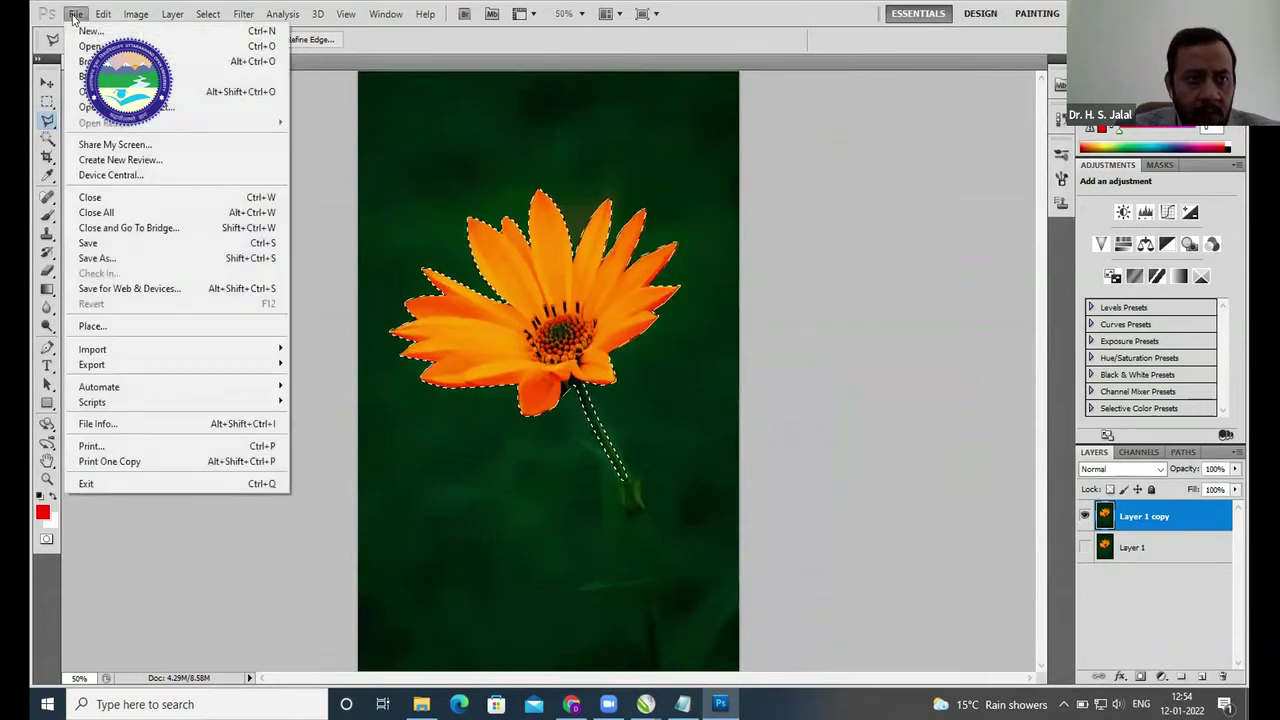
{"action": "key", "text": "Escape"}
{"action": "key", "text": "ctrl+n"}
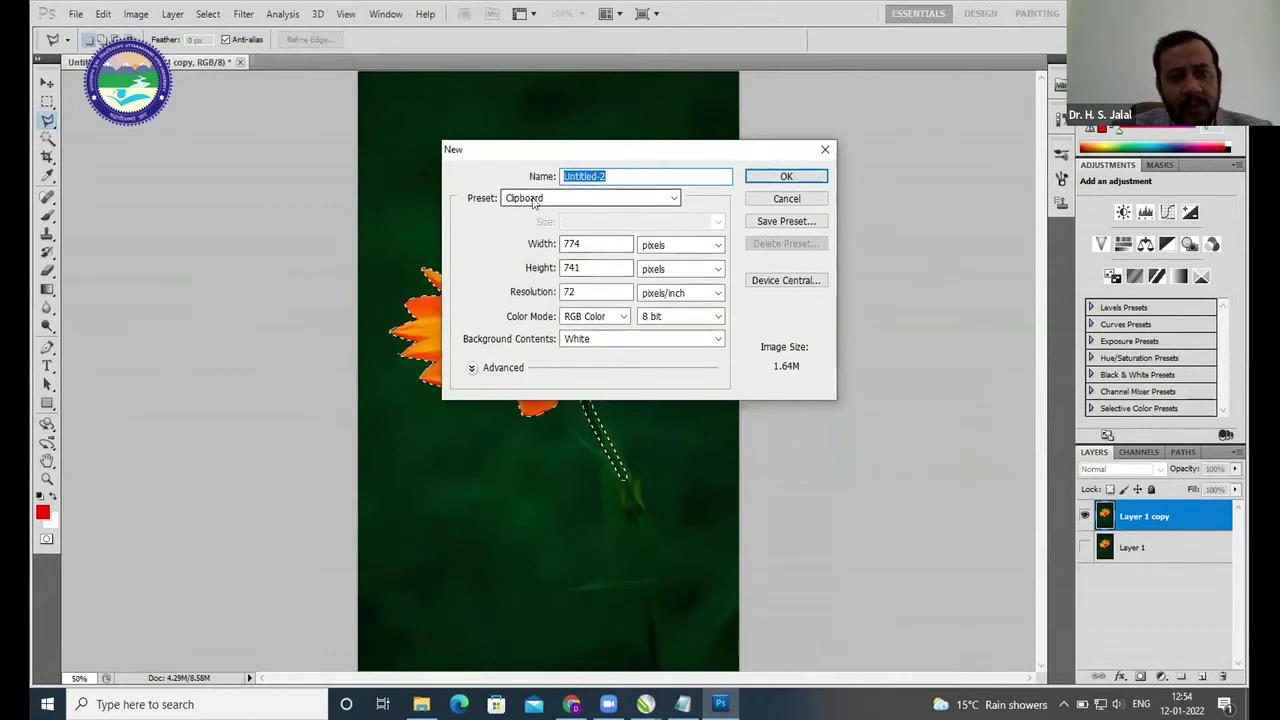
{"action": "left_click", "coordinate": [786, 176]}
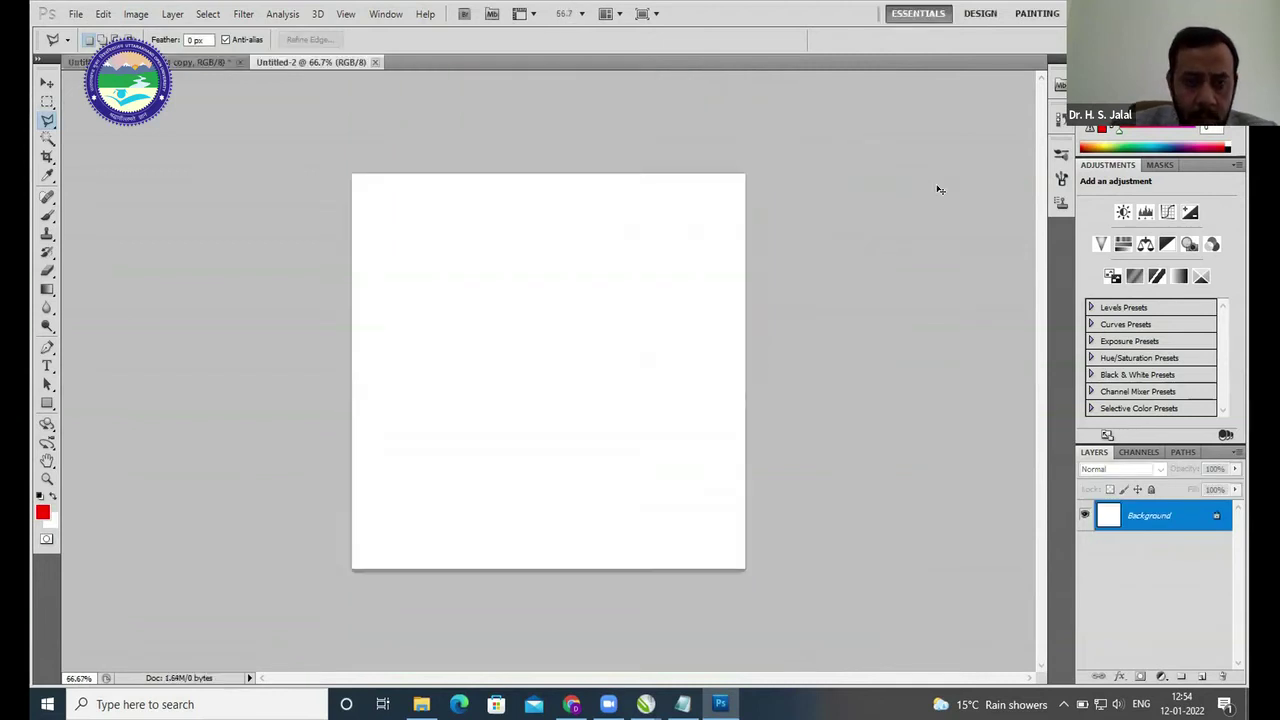
{"action": "key", "text": "ctrl+v"}
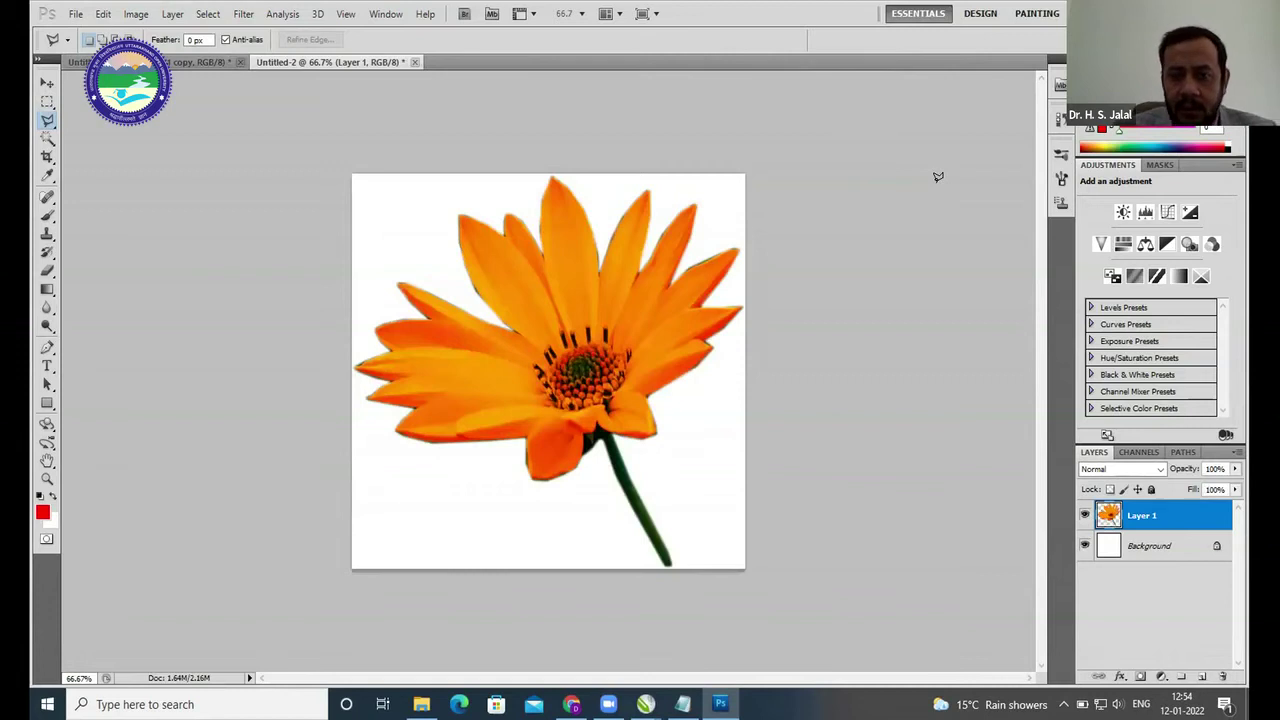
- Set the foreground colour to light blue #5eb5d1 and fill the Background layer with it
{"action": "left_click", "coordinate": [1151, 548]}
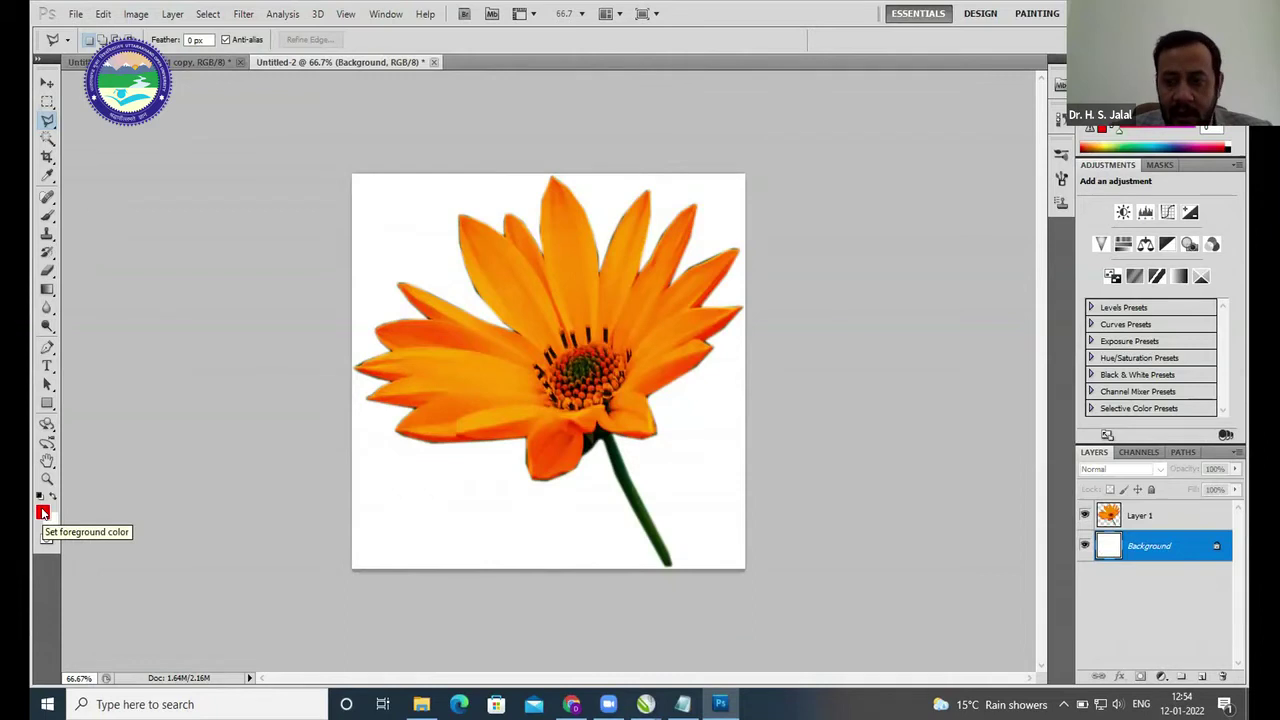
{"action": "left_click", "coordinate": [43, 513]}
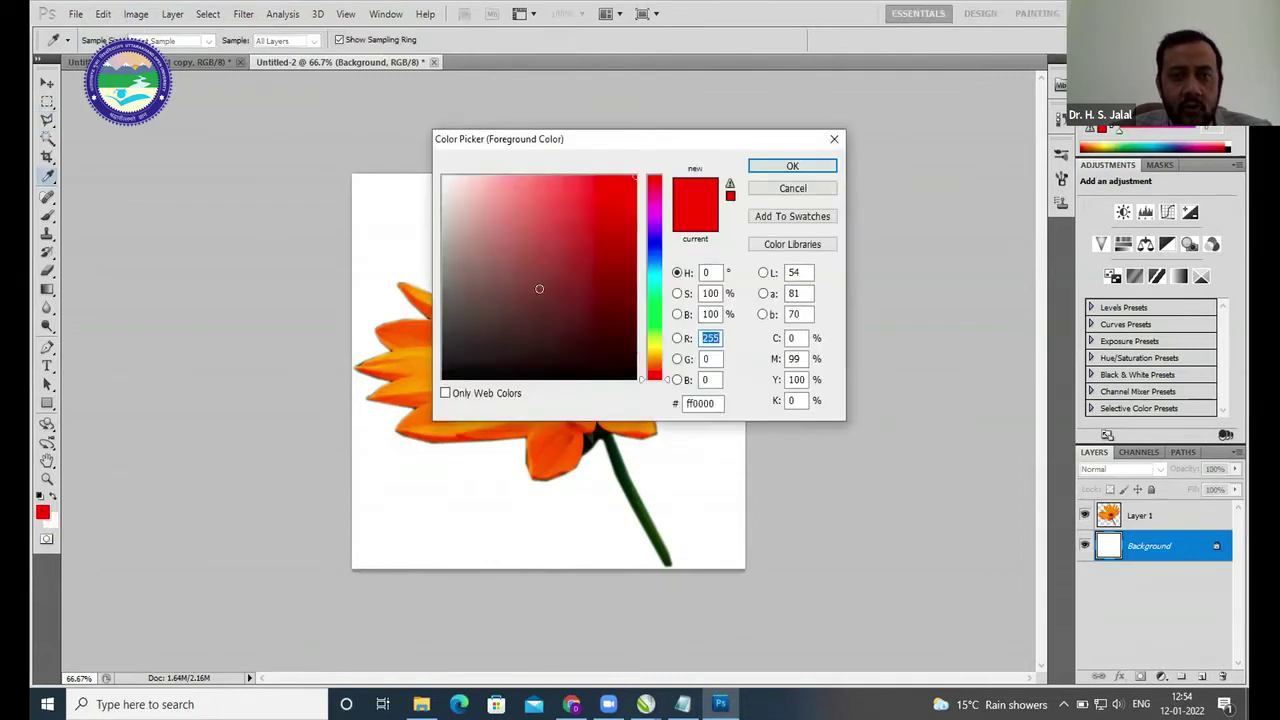
{"action": "left_click", "coordinate": [510, 235]}
{"action": "left_click", "coordinate": [654, 268]}
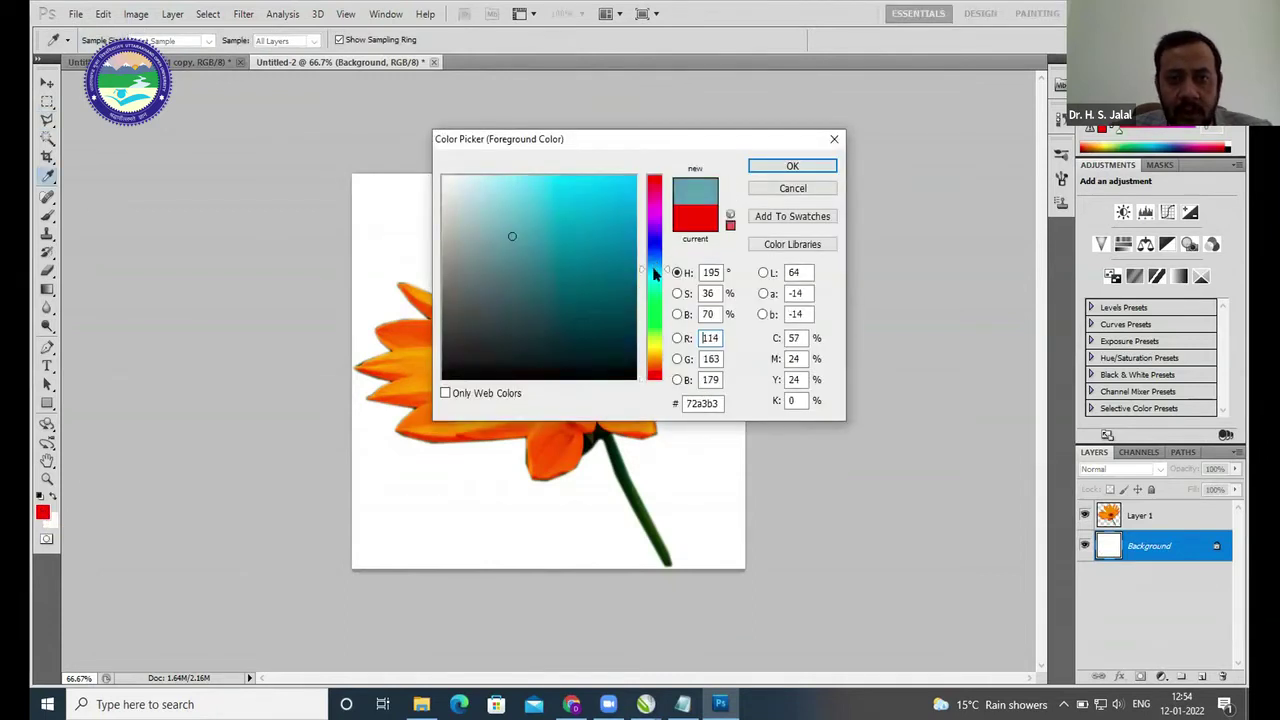
{"action": "left_click", "coordinate": [549, 210]}
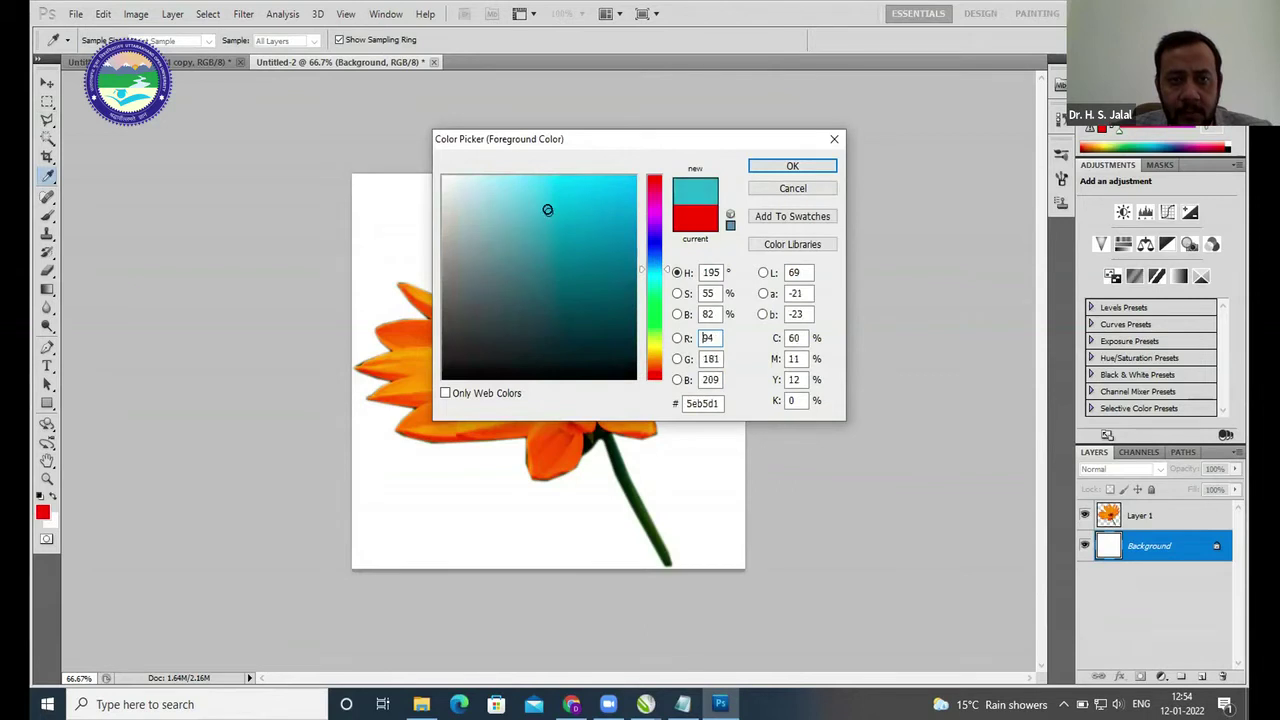
{"action": "left_click", "coordinate": [792, 166]}
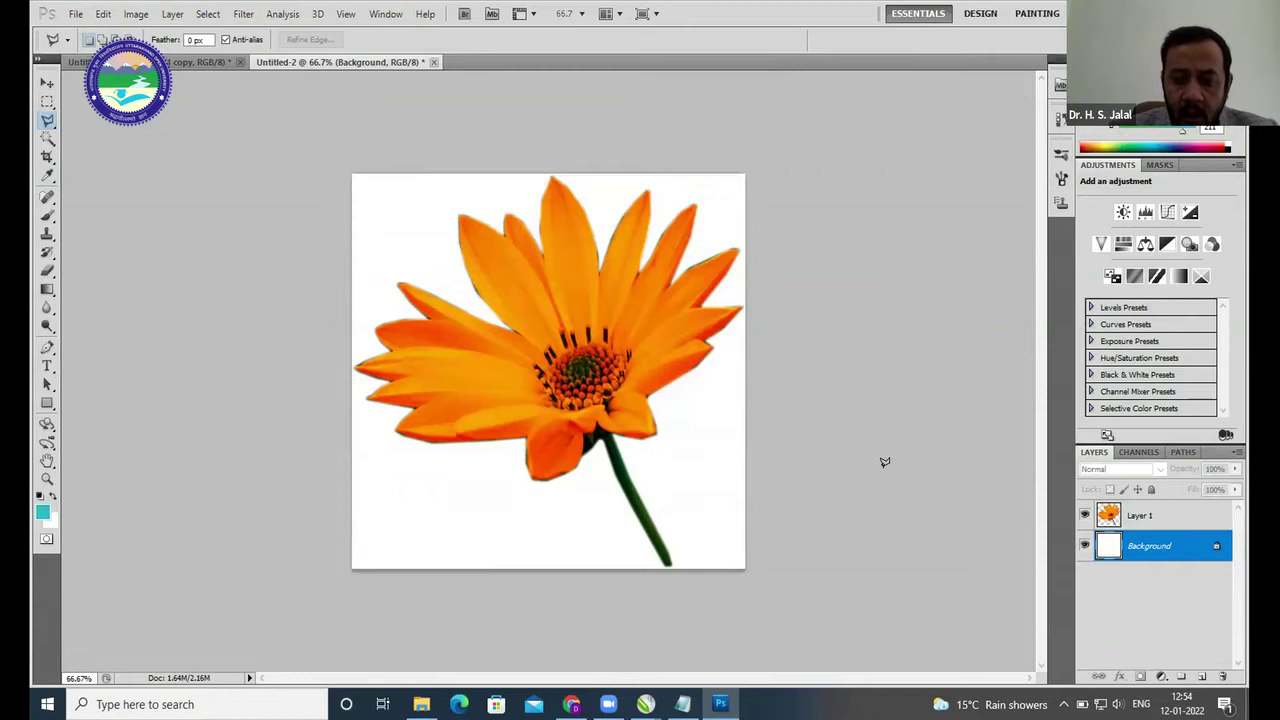
{"action": "key", "text": "alt+BackSpace"}
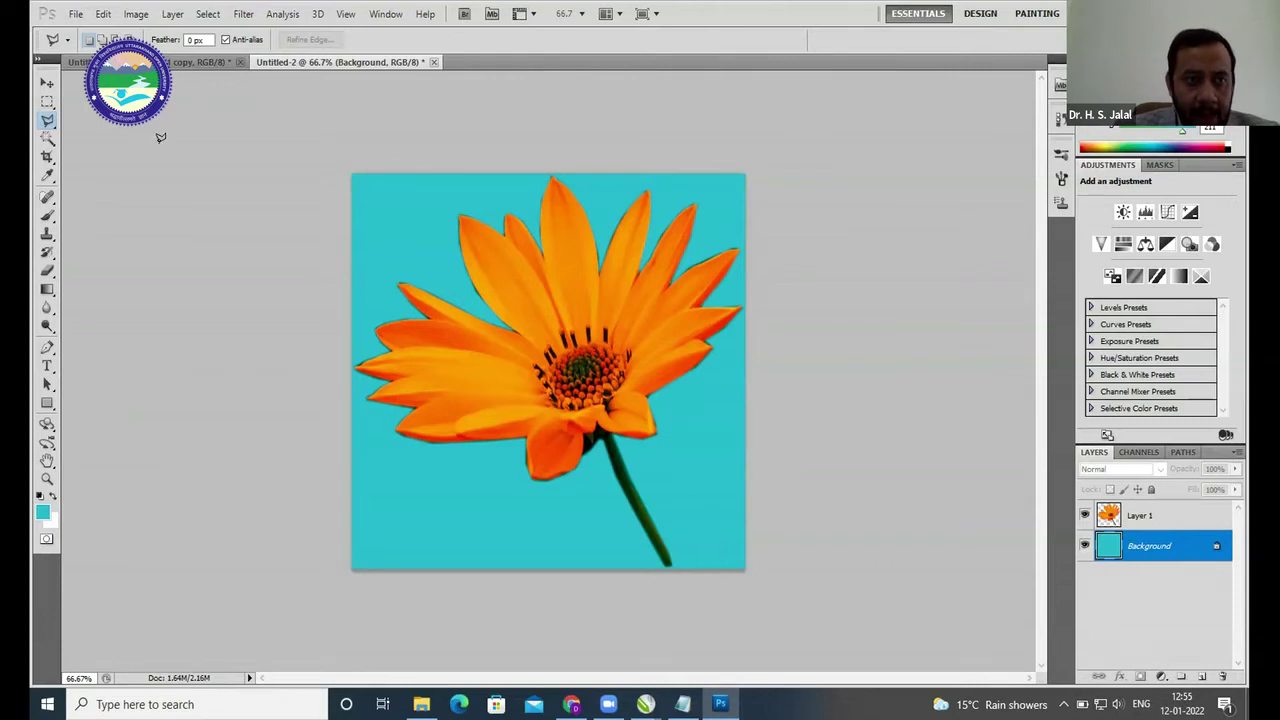
- Scale the flower on Layer 1 to about 54% and move it to the lower-right corner of the canvas
{"action": "left_click", "coordinate": [47, 83]}
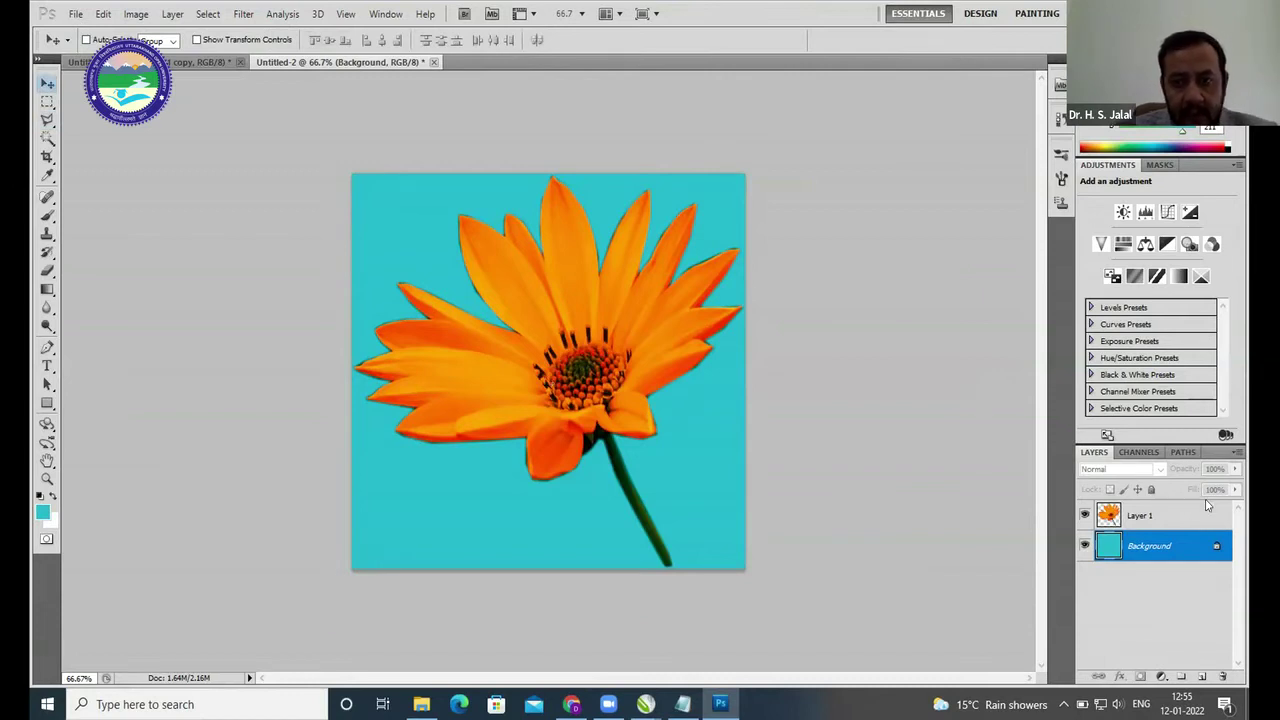
{"action": "left_click", "coordinate": [1163, 518]}
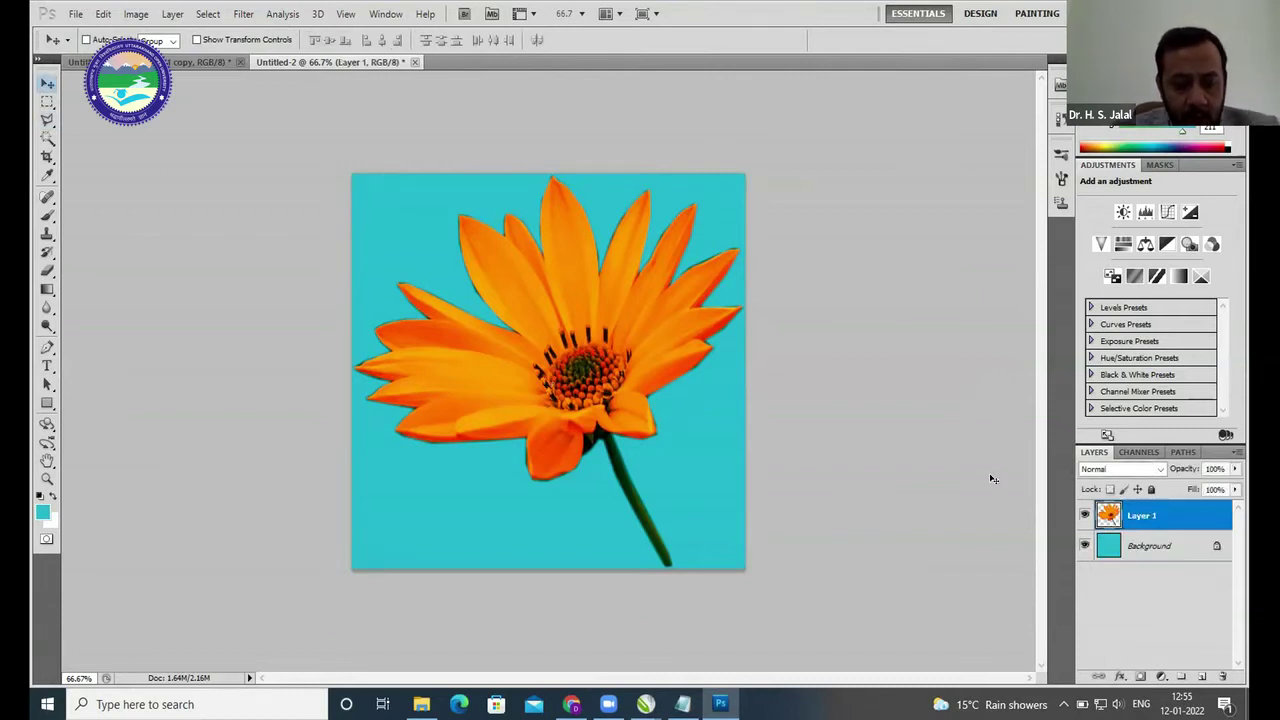
{"action": "key", "text": "ctrl+t"}
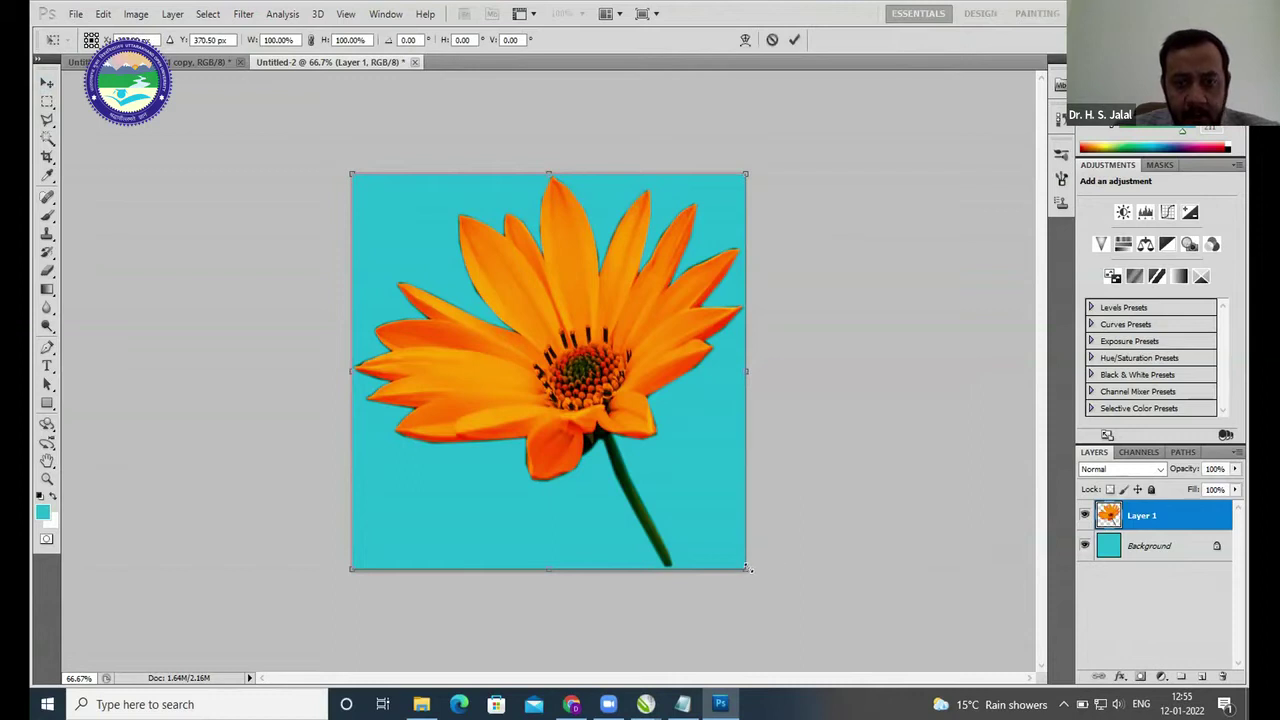
{"action": "left_click_drag", "start_coordinate": [748, 569], "coordinate": [580, 360]}
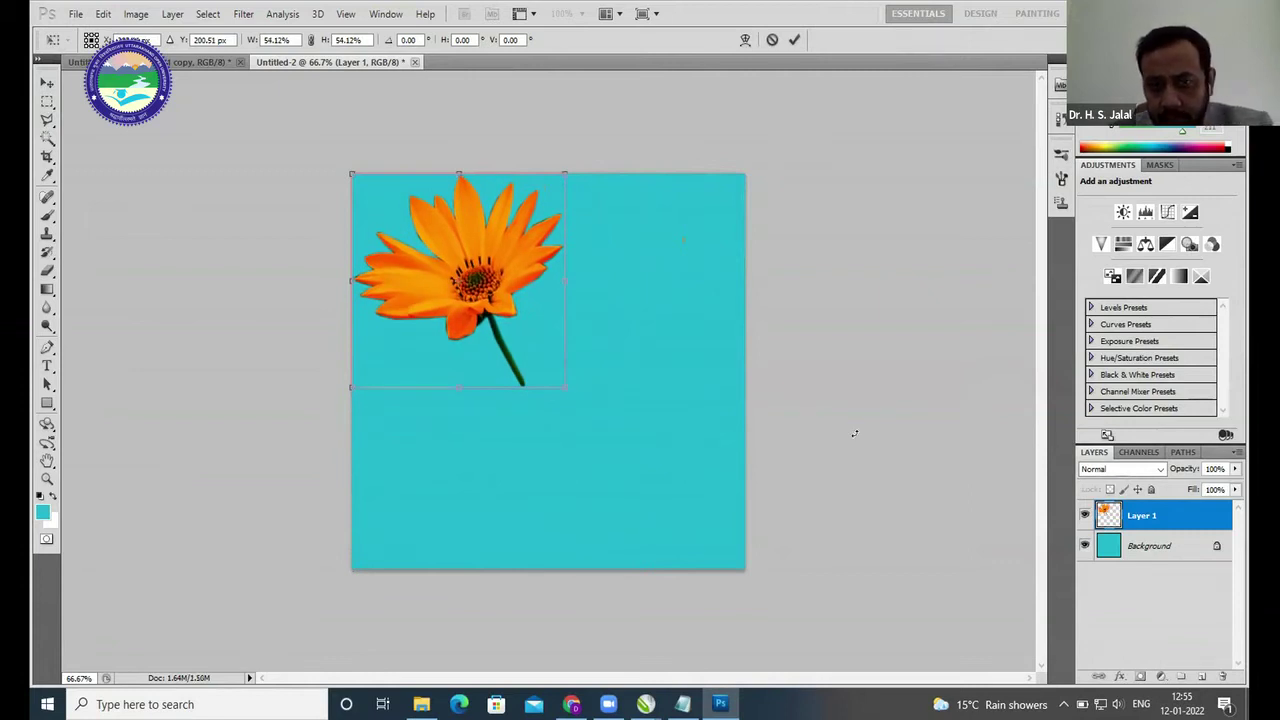
{"action": "key", "text": "Return"}
{"action": "left_click_drag", "start_coordinate": [458, 288], "coordinate": [627, 445]}
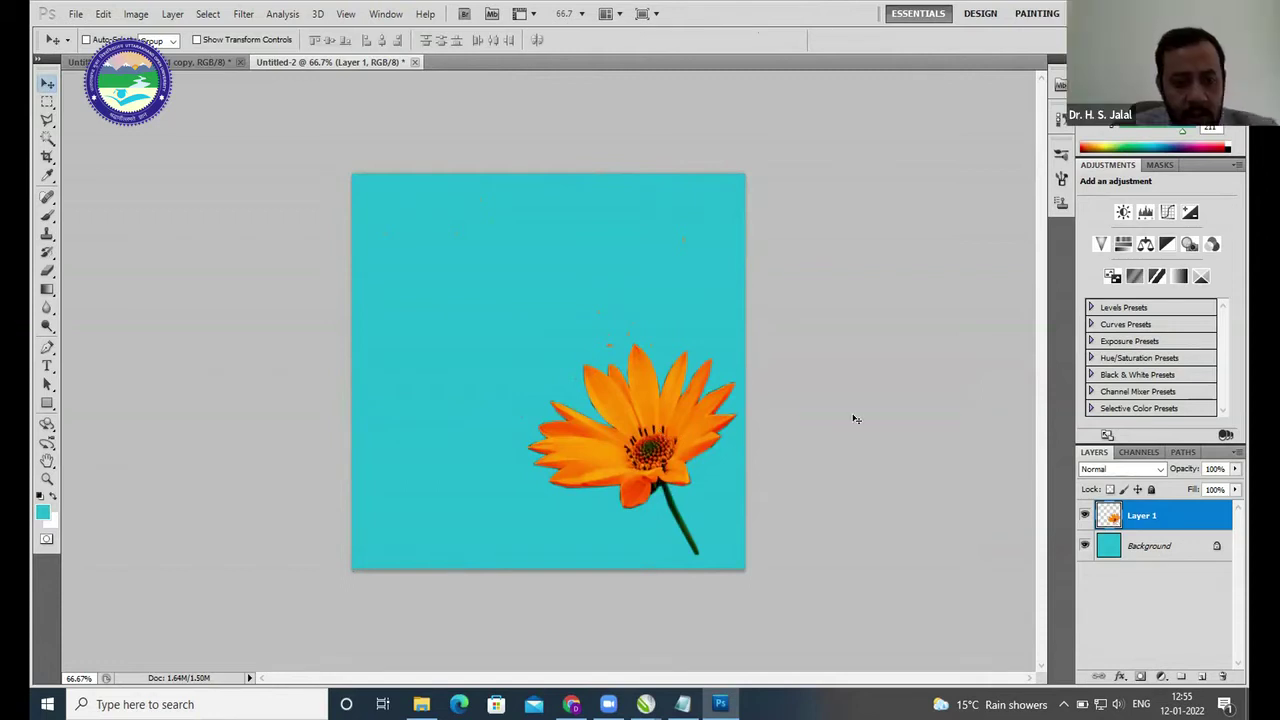
- Enlarge the flower to about 128% width and 133% height, rotate it about -12.5° and reposition it near the canvas centre
{"action": "key", "text": "ctrl+t"}
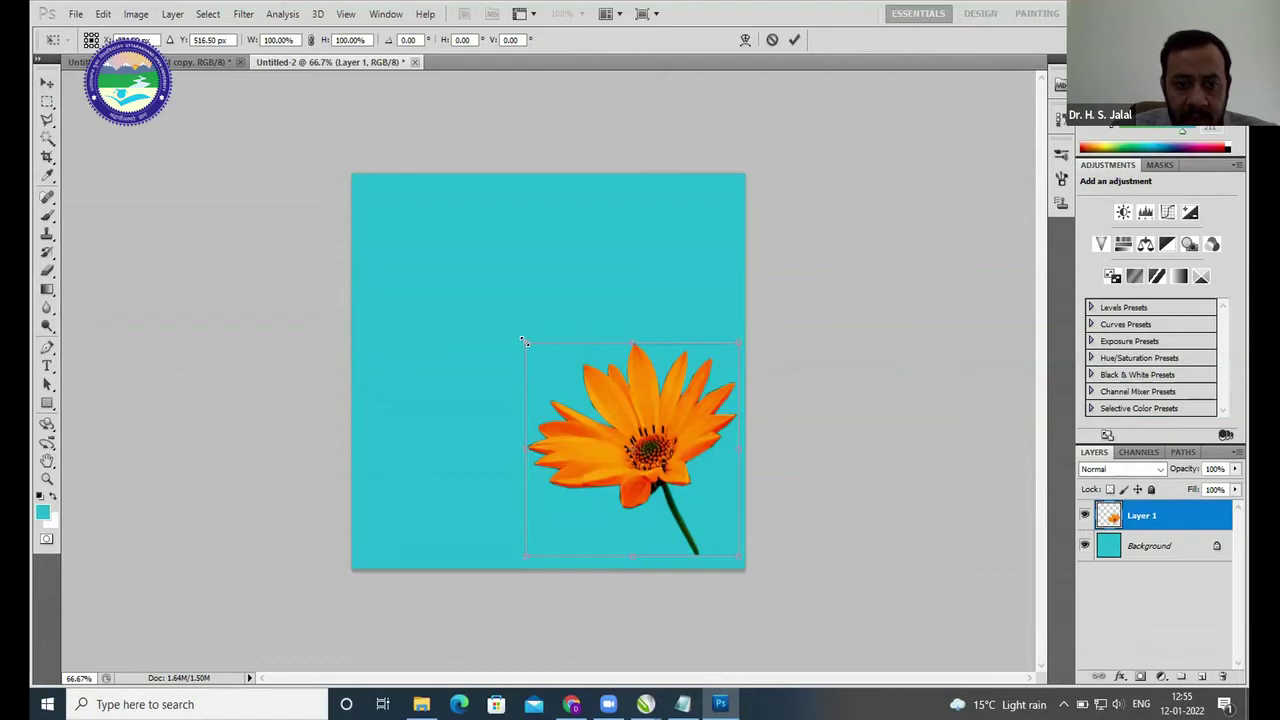
{"action": "left_click_drag", "start_coordinate": [525, 342], "coordinate": [467, 272]}
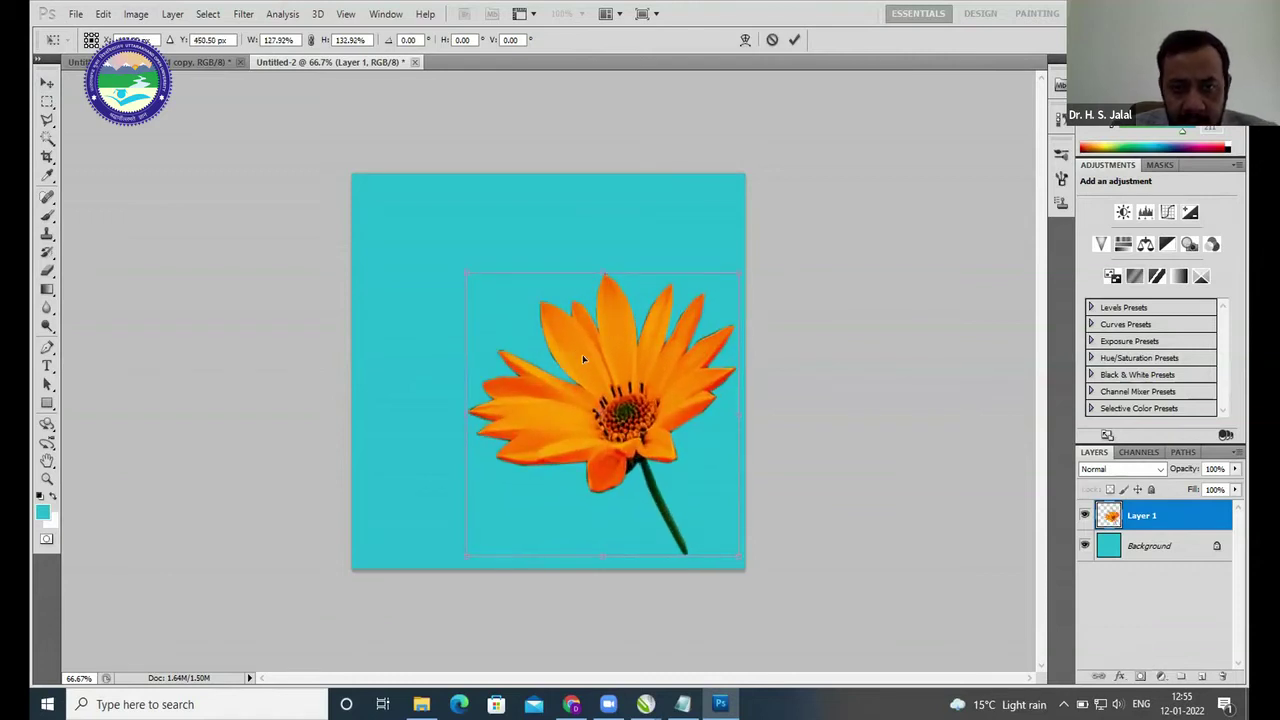
{"action": "left_click_drag", "start_coordinate": [586, 364], "coordinate": [517, 355]}
{"action": "left_click_drag", "start_coordinate": [680, 244], "coordinate": [650, 212]}
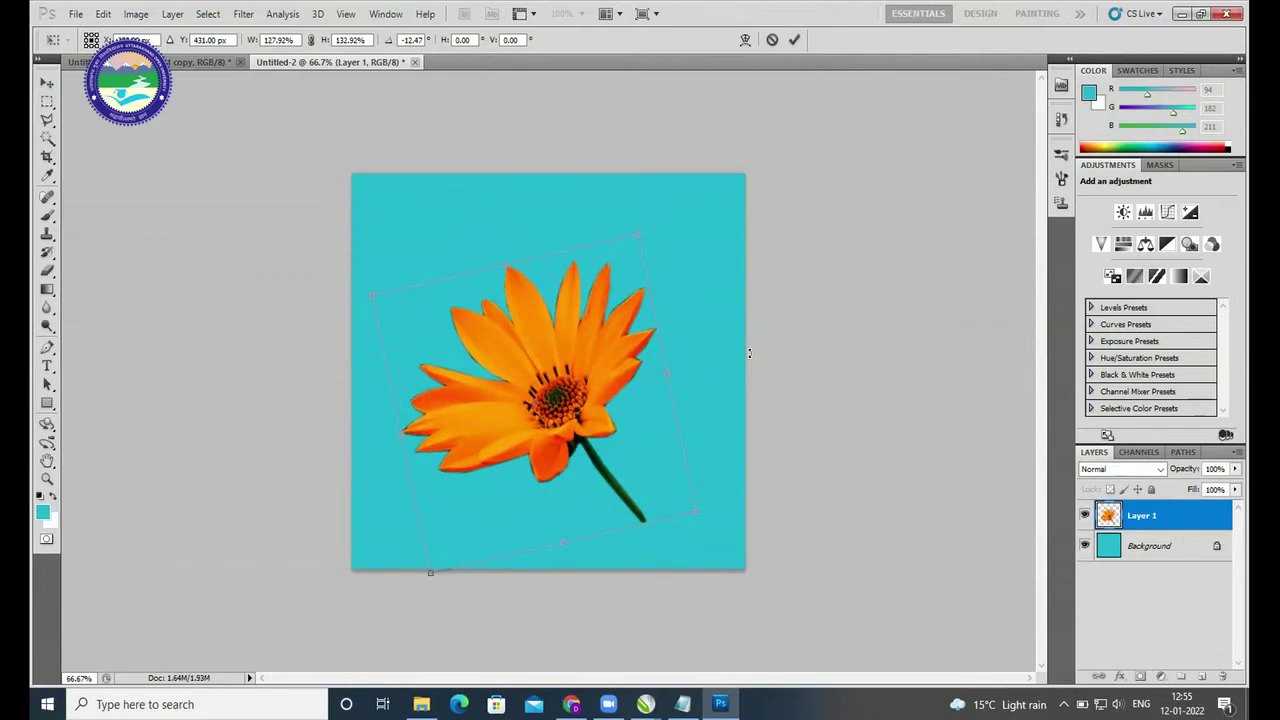
{"action": "left_click", "coordinate": [46, 82]}
{"action": "left_click", "coordinate": [563, 272]}
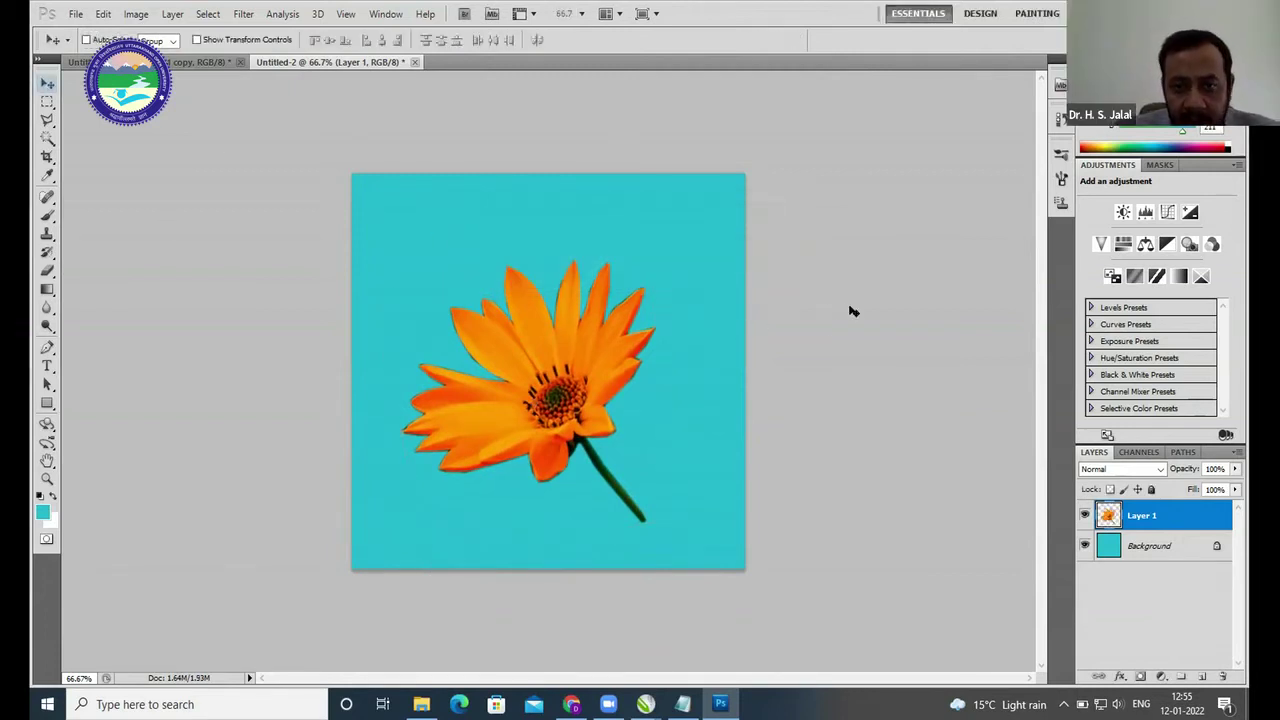
{"action": "left_click_drag", "start_coordinate": [555, 370], "coordinate": [590, 375]}
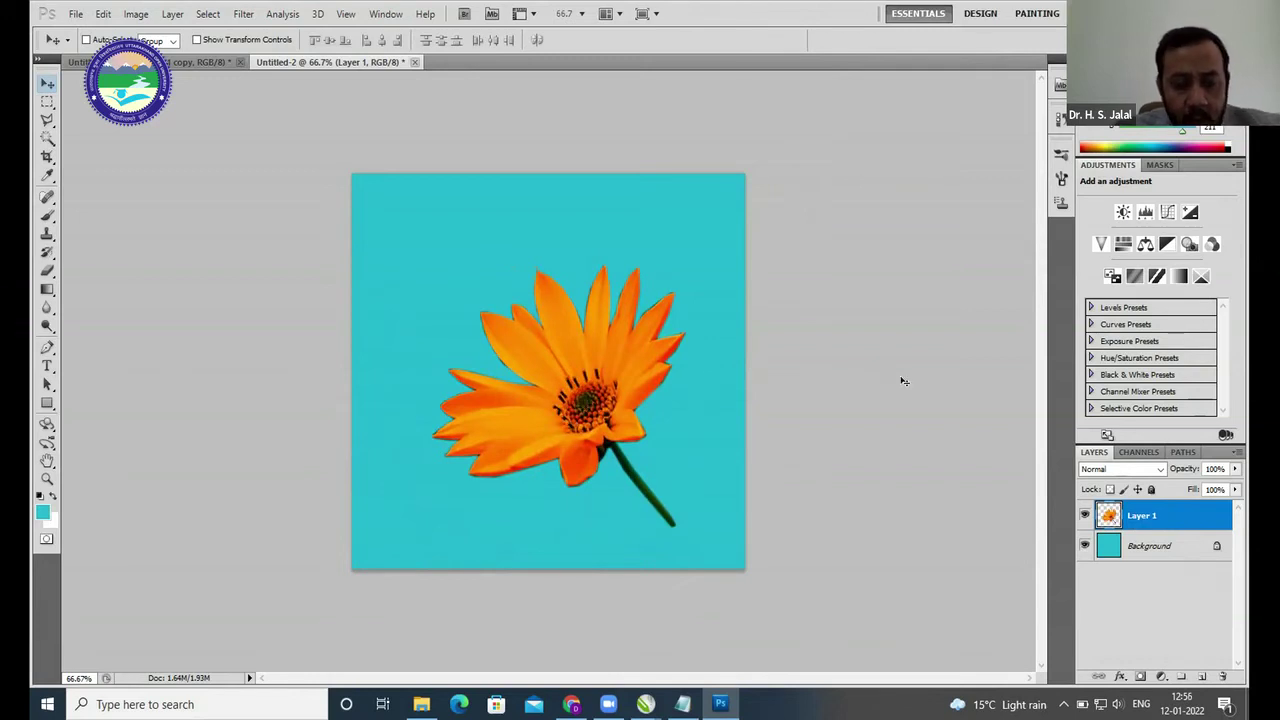
- Scale the flower on Layer 1 to about 93% width and 89% height and rotate it about -1.5° with Free Transform
{"action": "left_click", "coordinate": [103, 15]}
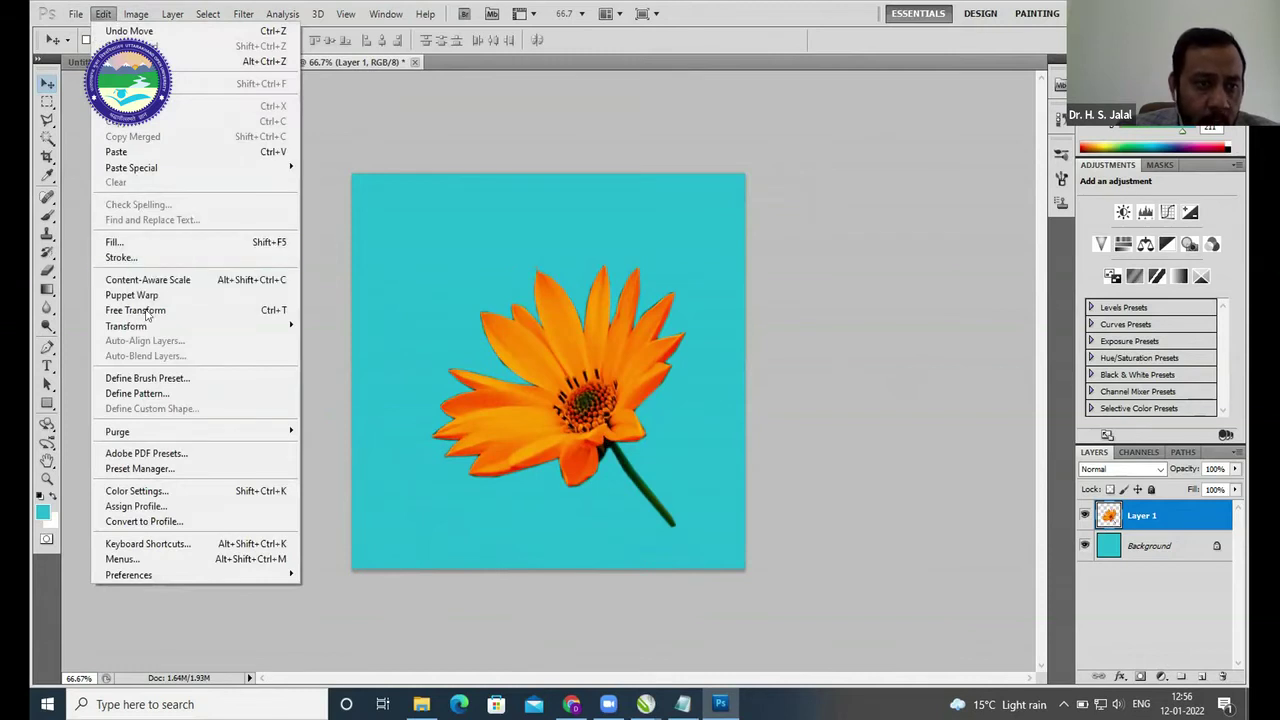
{"action": "mouse_move", "coordinate": [137, 327]}
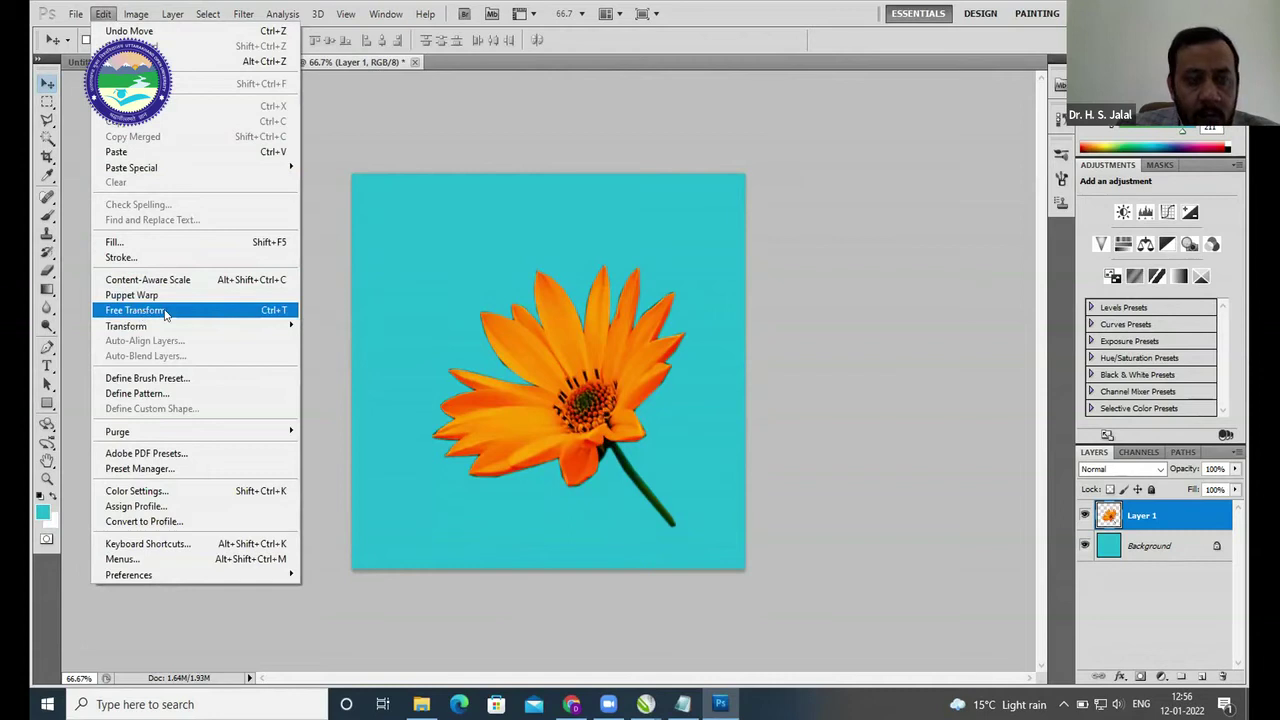
{"action": "left_click", "coordinate": [166, 313]}
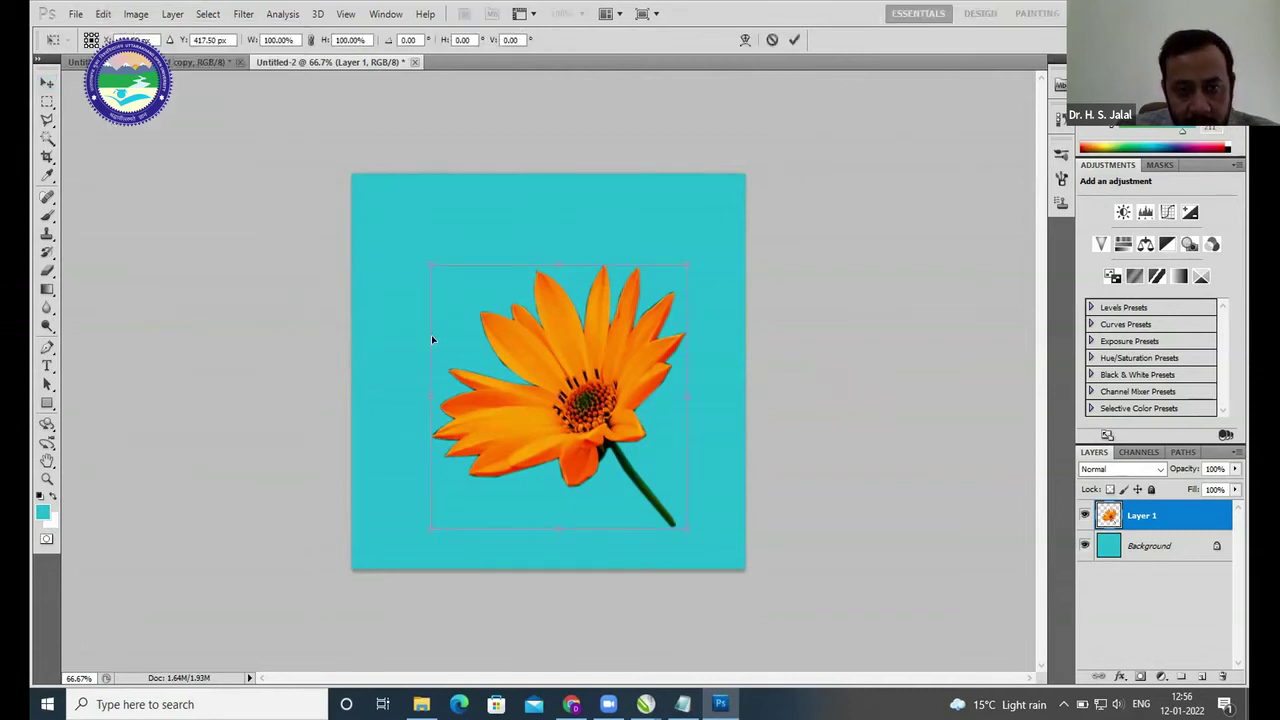
{"action": "left_click_drag", "start_coordinate": [685, 262], "coordinate": [667, 290]}
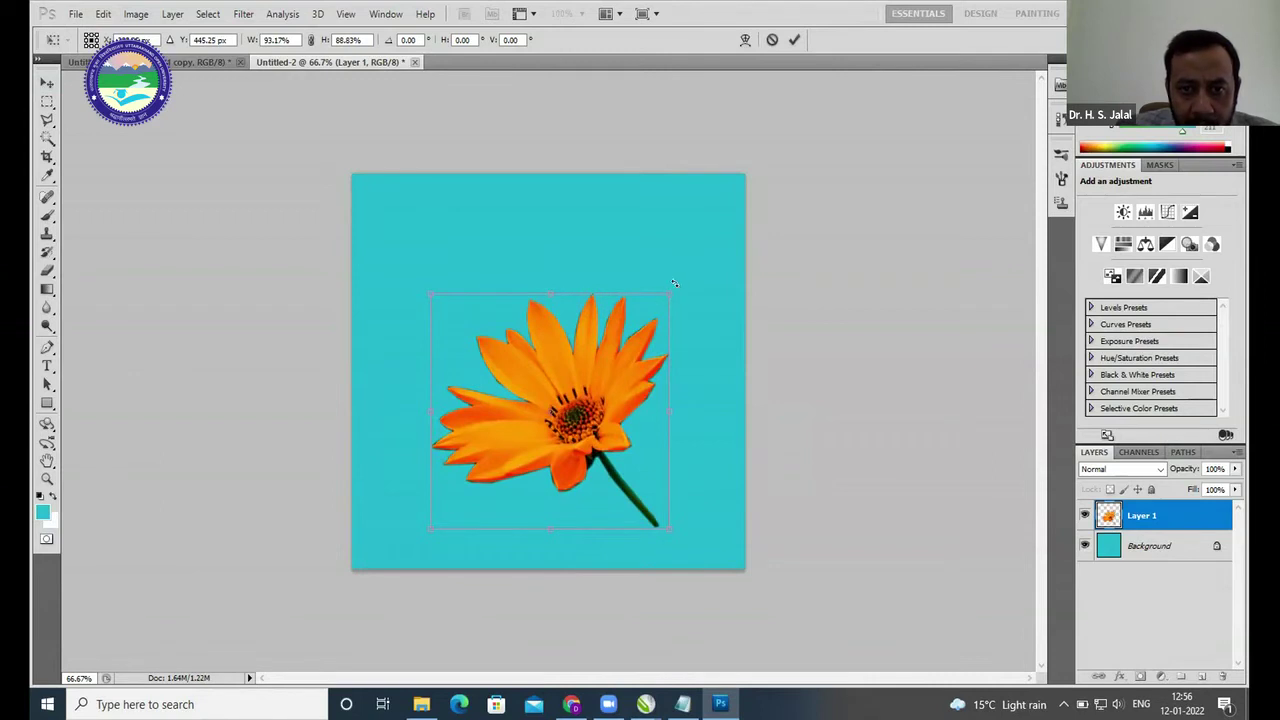
{"action": "mouse_move", "coordinate": [673, 281]}
{"action": "left_mouse_down"}
{"action": "mouse_move", "coordinate": [664, 262]}
{"action": "mouse_move", "coordinate": [683, 283]}
{"action": "left_mouse_up"}
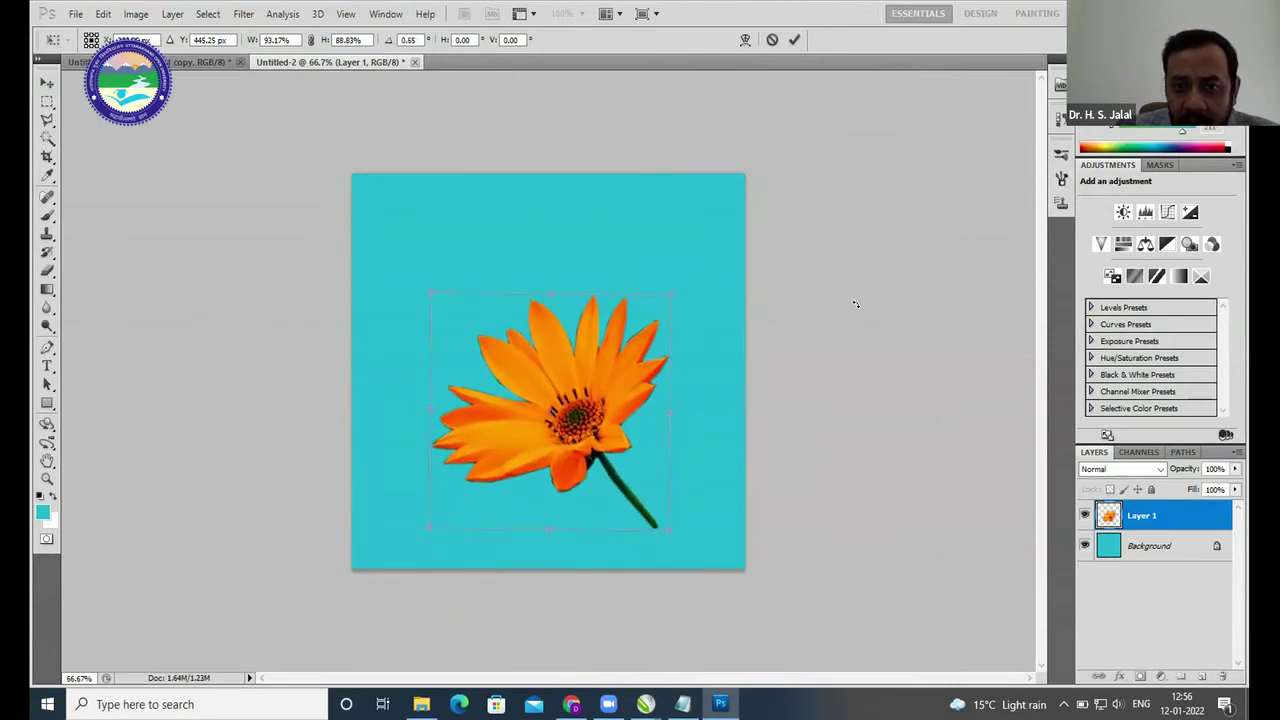
{"action": "mouse_move", "coordinate": [676, 287]}
{"action": "left_mouse_down"}
{"action": "mouse_move", "coordinate": [688, 272]}
{"action": "mouse_move", "coordinate": [684, 295]}
{"action": "left_mouse_up"}
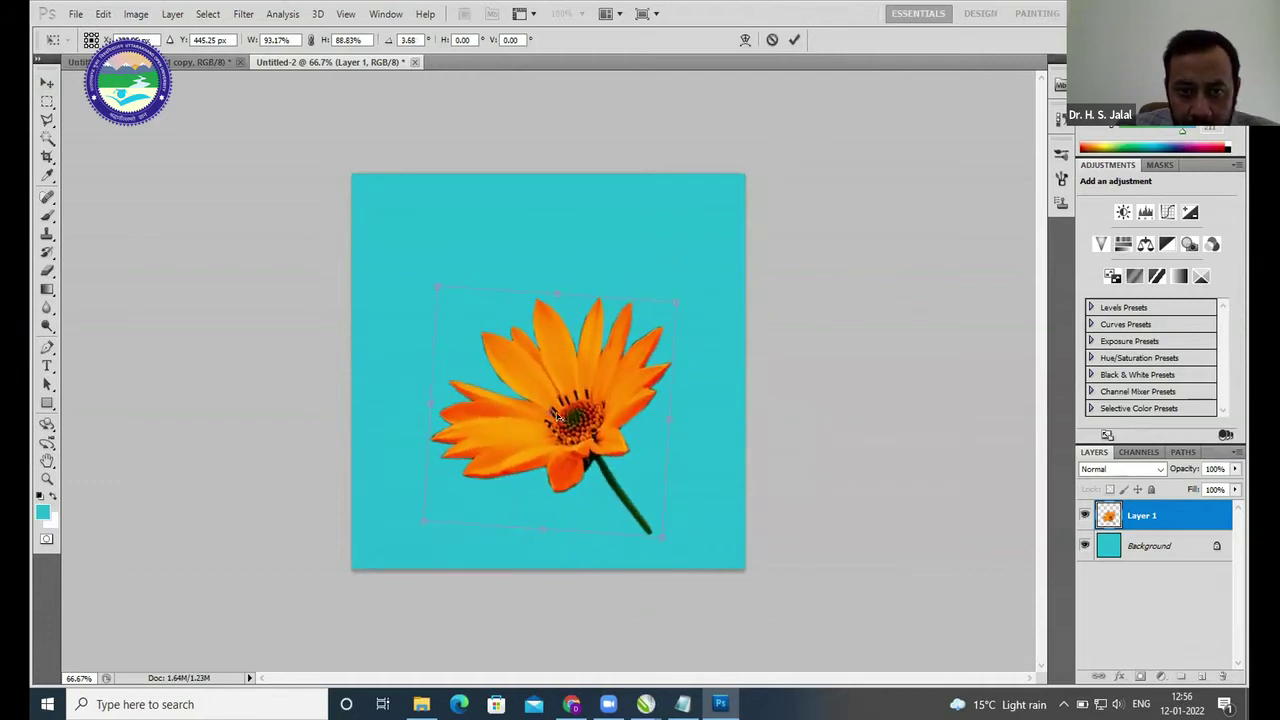
{"action": "left_click_drag", "start_coordinate": [550, 412], "coordinate": [453, 315]}
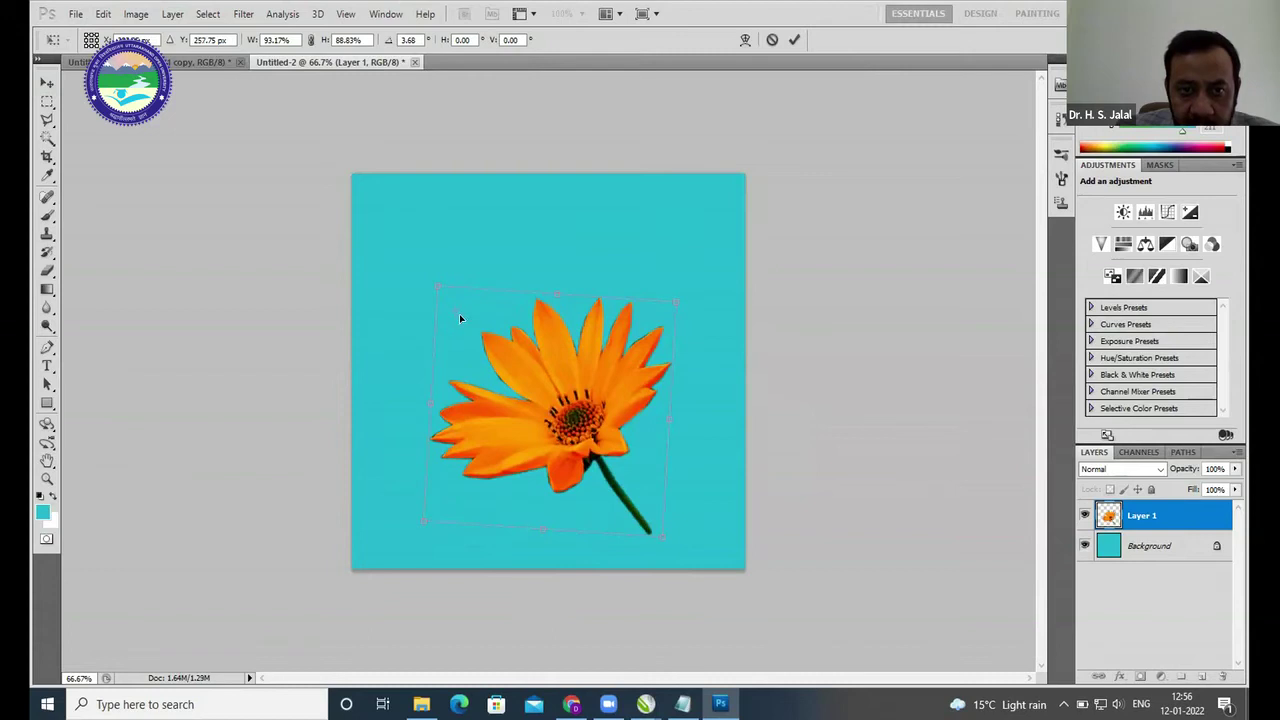
{"action": "left_click_drag", "start_coordinate": [686, 291], "coordinate": [710, 265]}
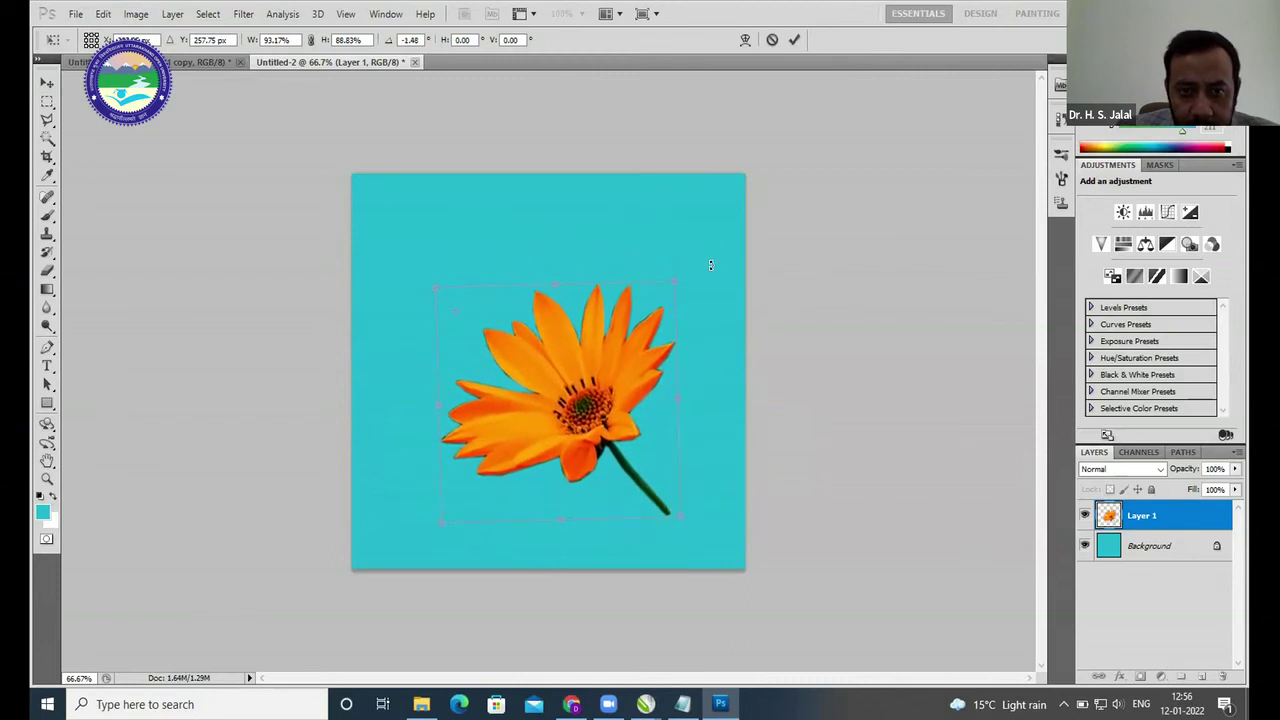
{"action": "left_click_drag", "start_coordinate": [507, 362], "coordinate": [571, 401]}
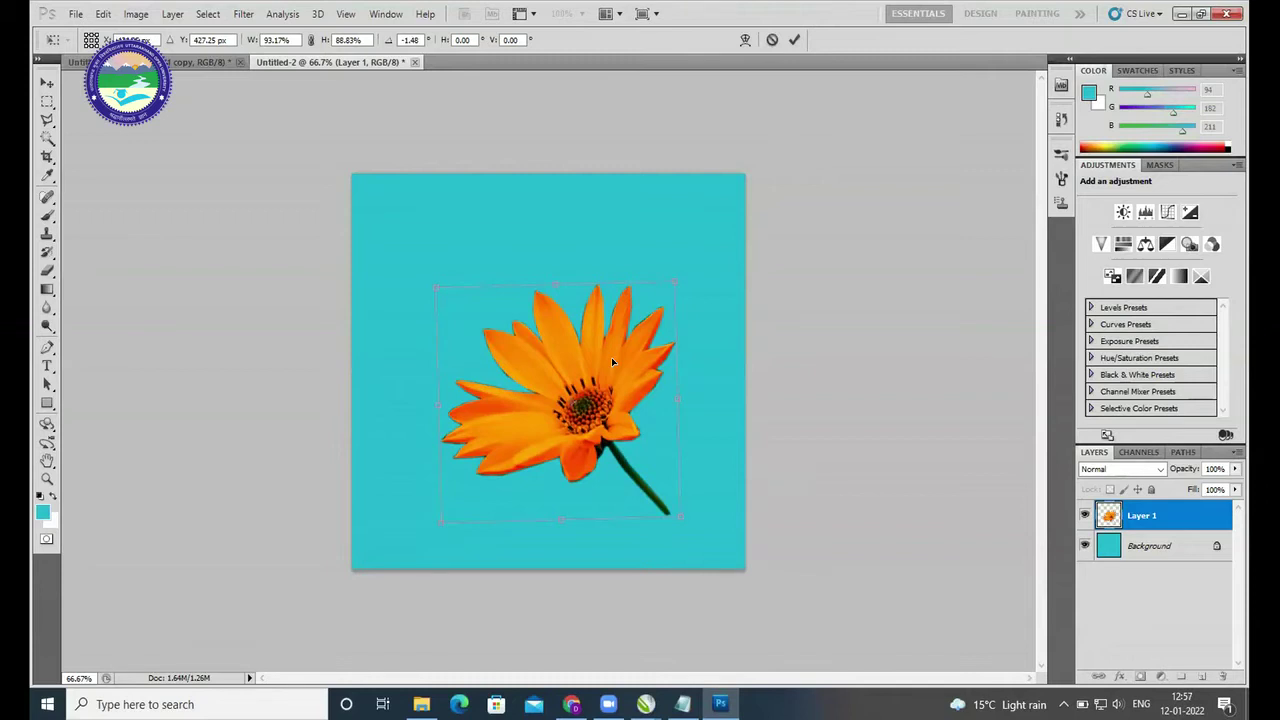
{"action": "key", "text": "Return"}
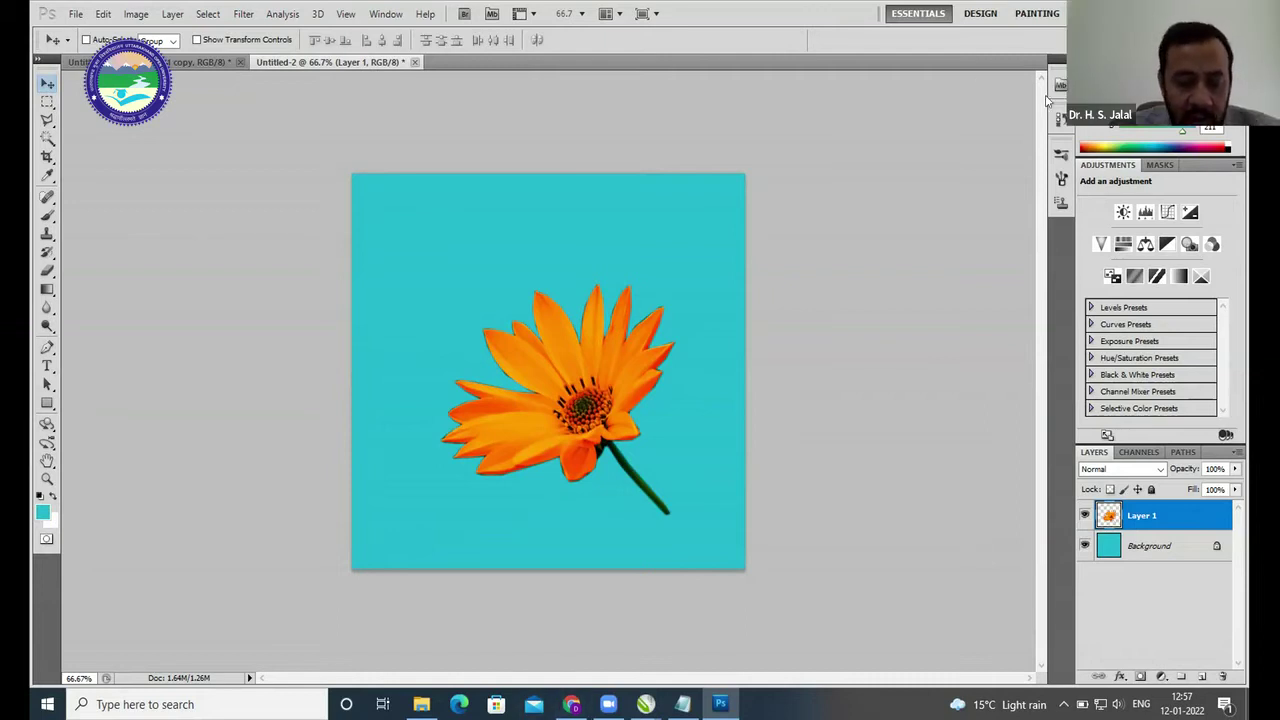
- View the Uttarakhand_Open_University_Logo image from the desktop, close it and return to Photoshop
{"action": "key", "text": "super+d"}
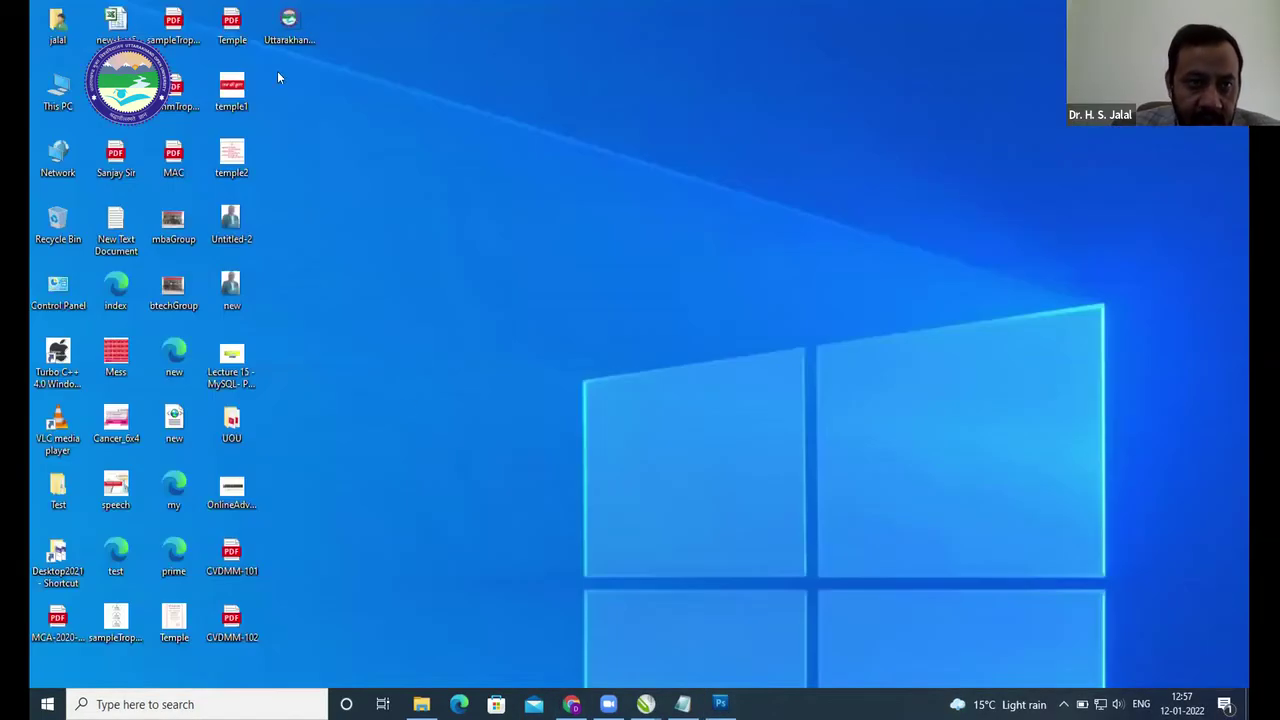
{"action": "left_click", "coordinate": [292, 36]}
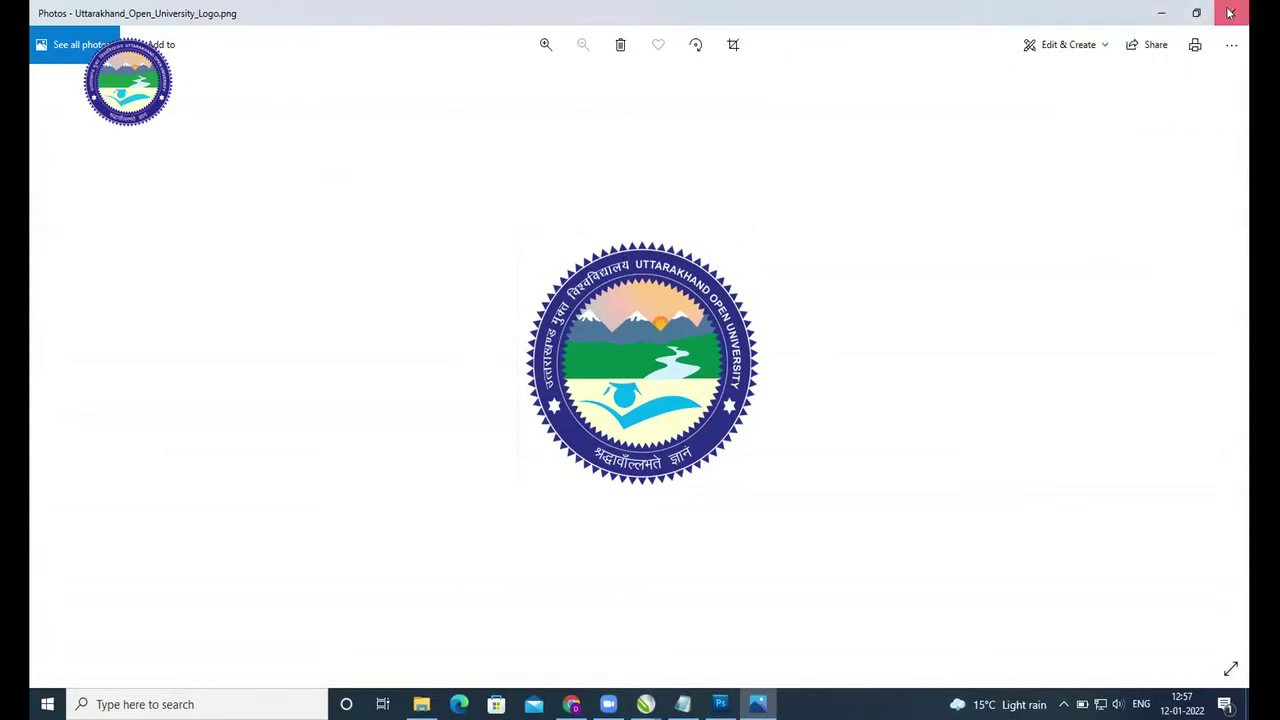
{"action": "left_click", "coordinate": [1230, 12]}
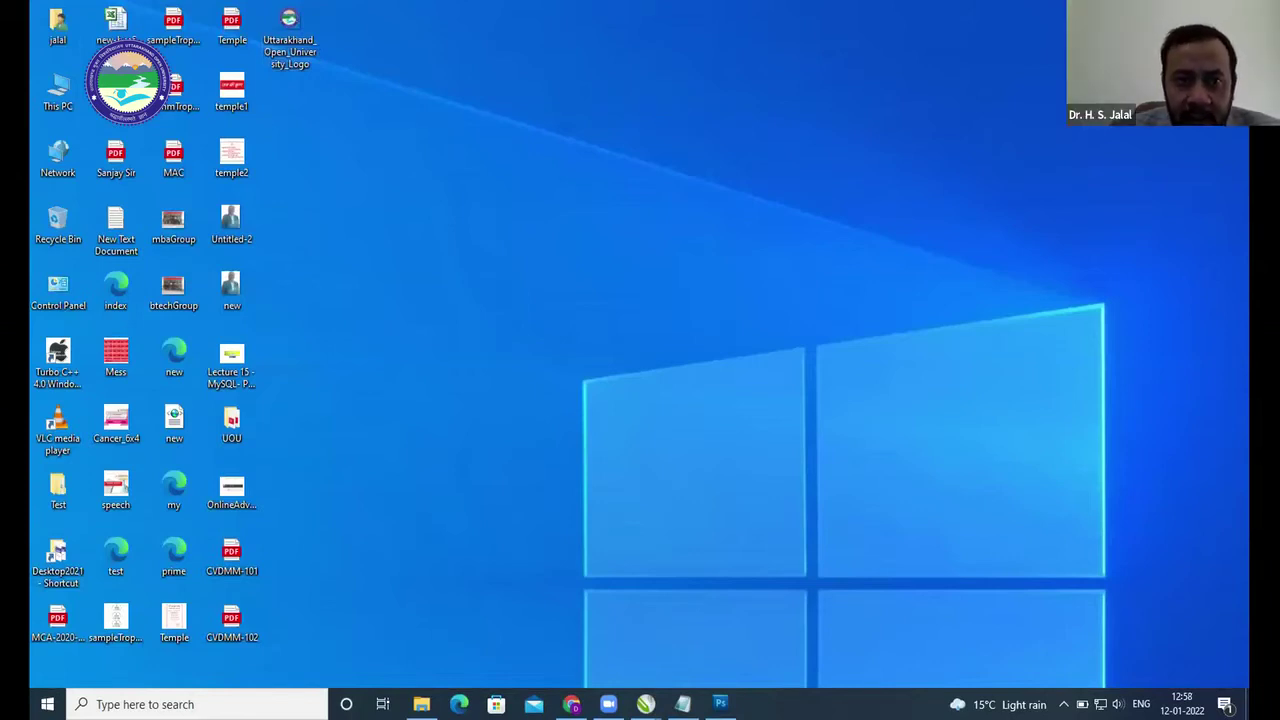
{"action": "left_click", "coordinate": [289, 40]}
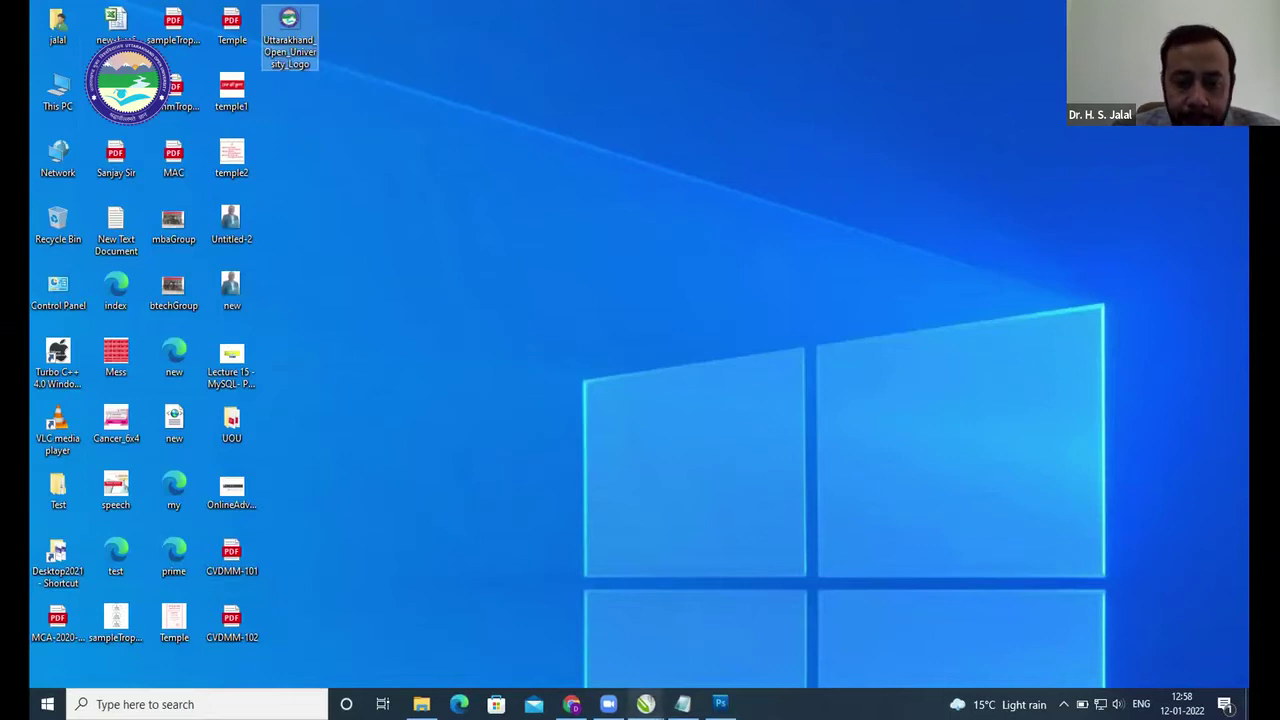
{"action": "left_click", "coordinate": [720, 704]}
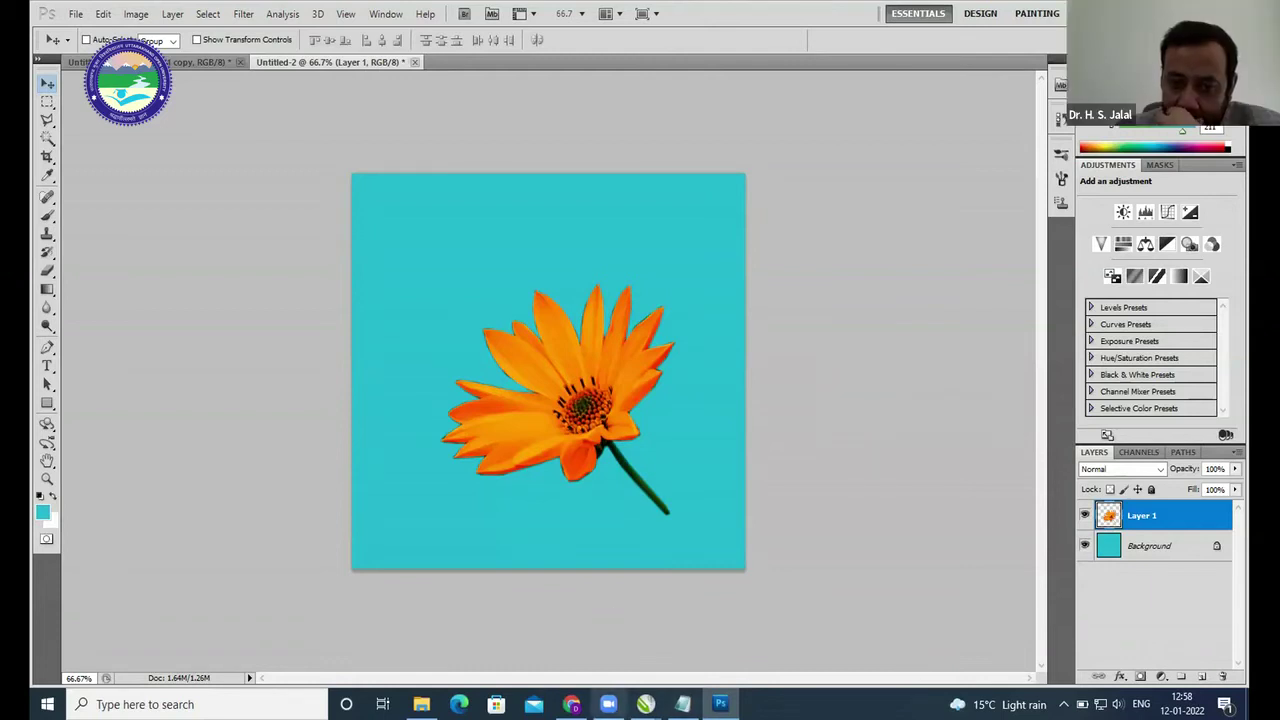
{"action": "mouse_move", "coordinate": [646, 704]}
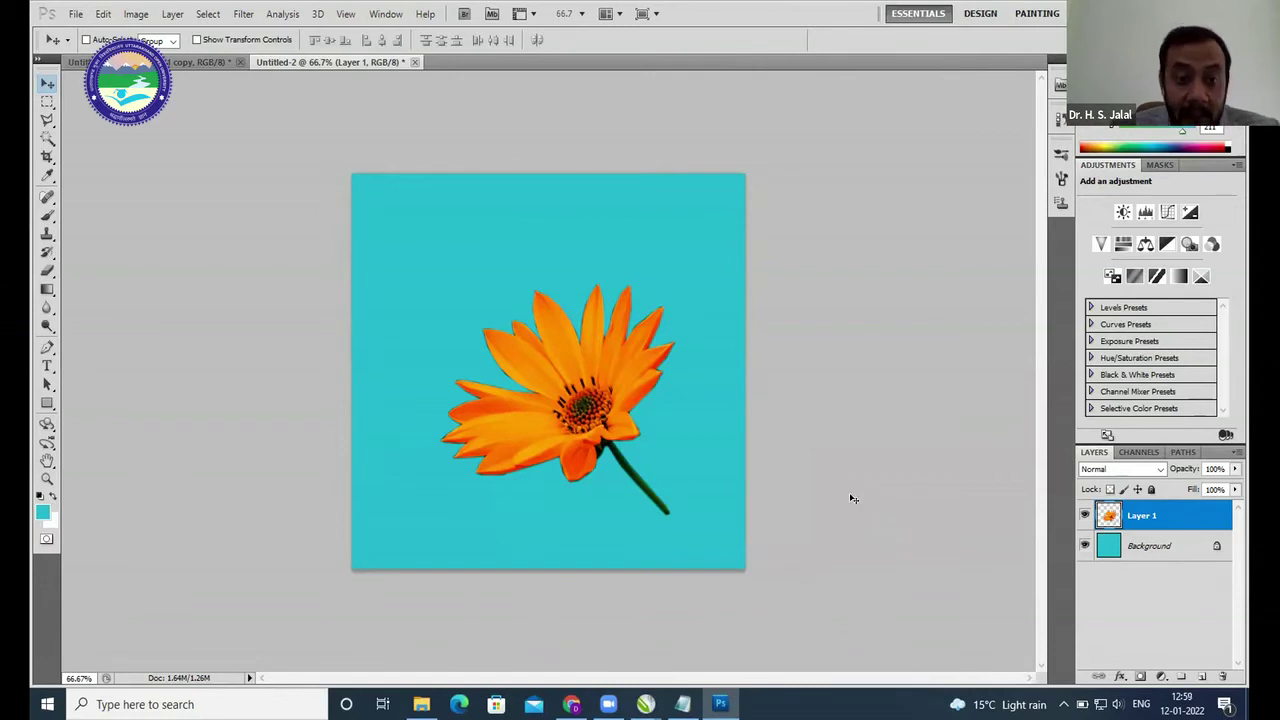
- Clear the flower selection in the Untitled-1 photo and try the Magic Wand on an upper petal at tolerance 10
{"action": "left_click", "coordinate": [175, 64]}
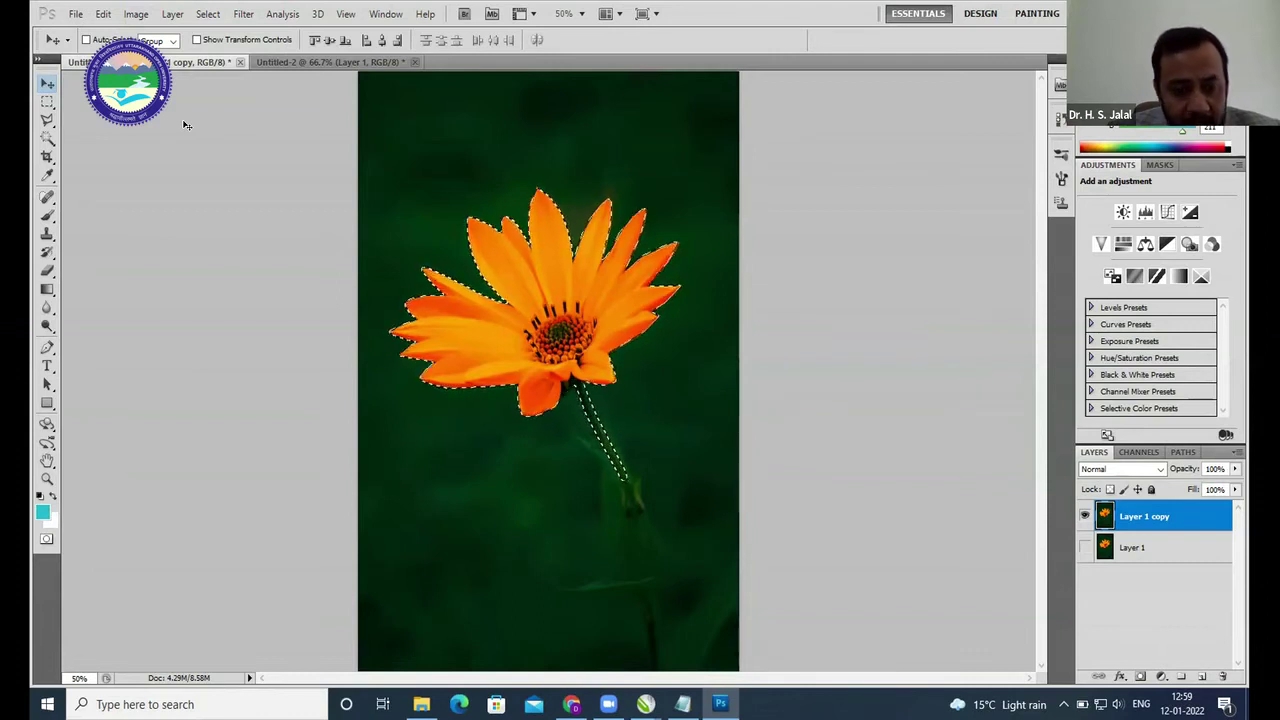
{"action": "key", "text": "ctrl+d"}
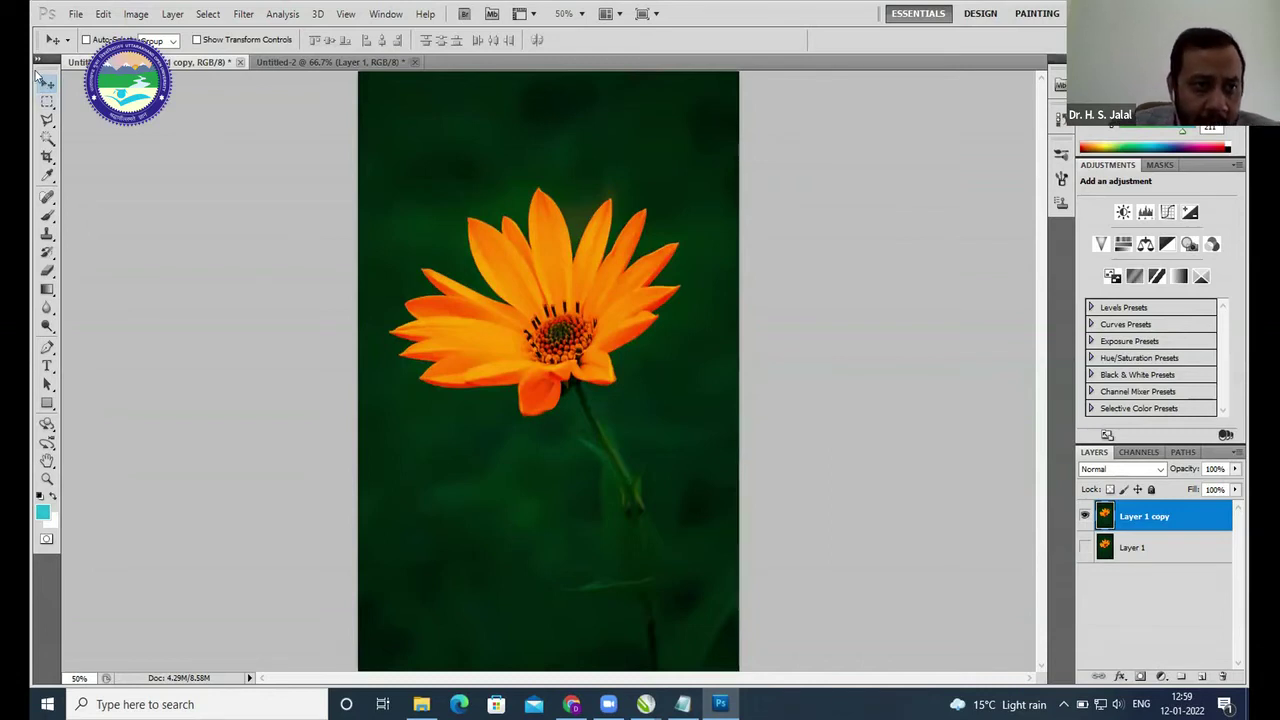
{"action": "left_click", "coordinate": [47, 138]}
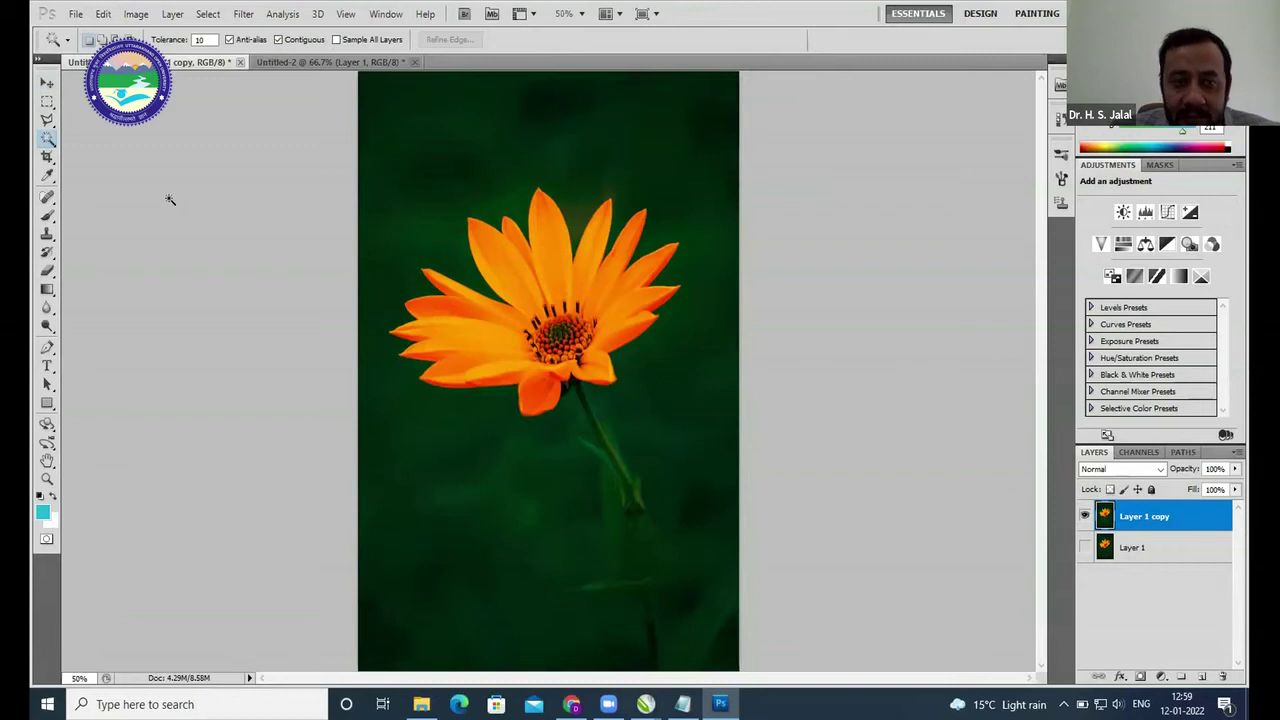
{"action": "left_click", "coordinate": [488, 260]}
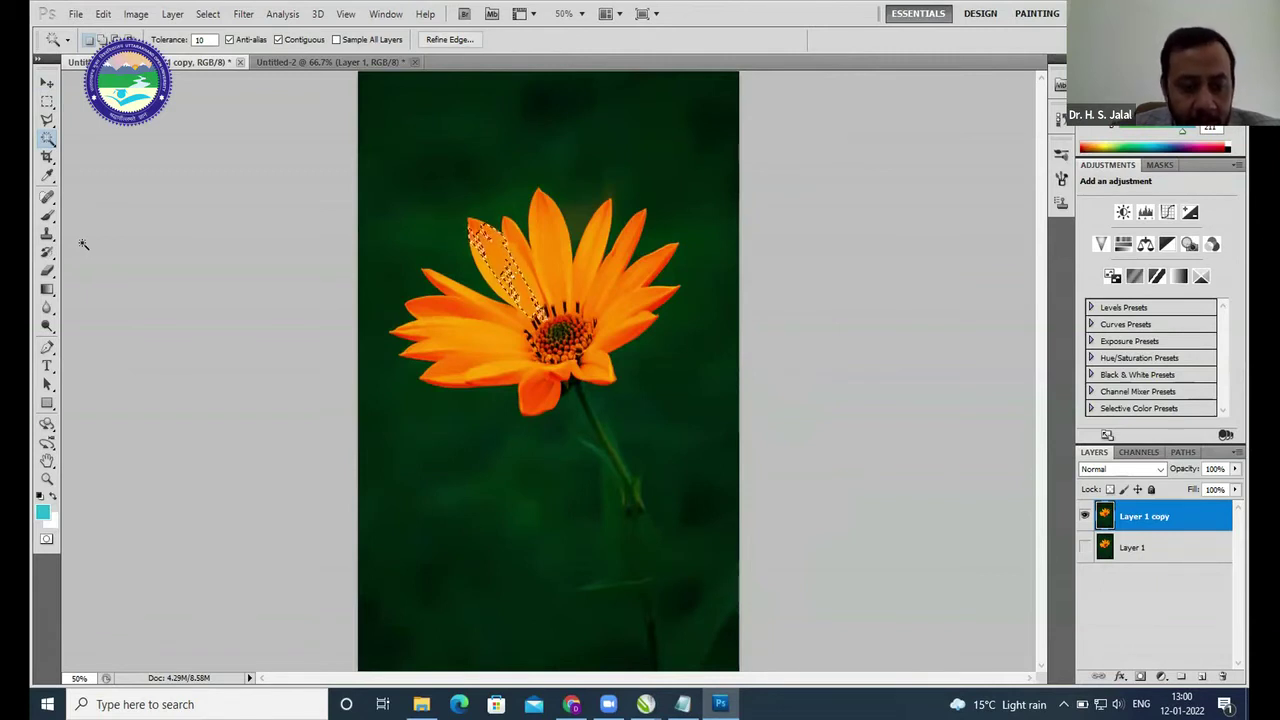
{"action": "left_click", "coordinate": [83, 244]}
- Try selecting the orange petals with the Magic Wand tolerance set to 50, and clear the selection
{"action": "double_click", "coordinate": [205, 39]}
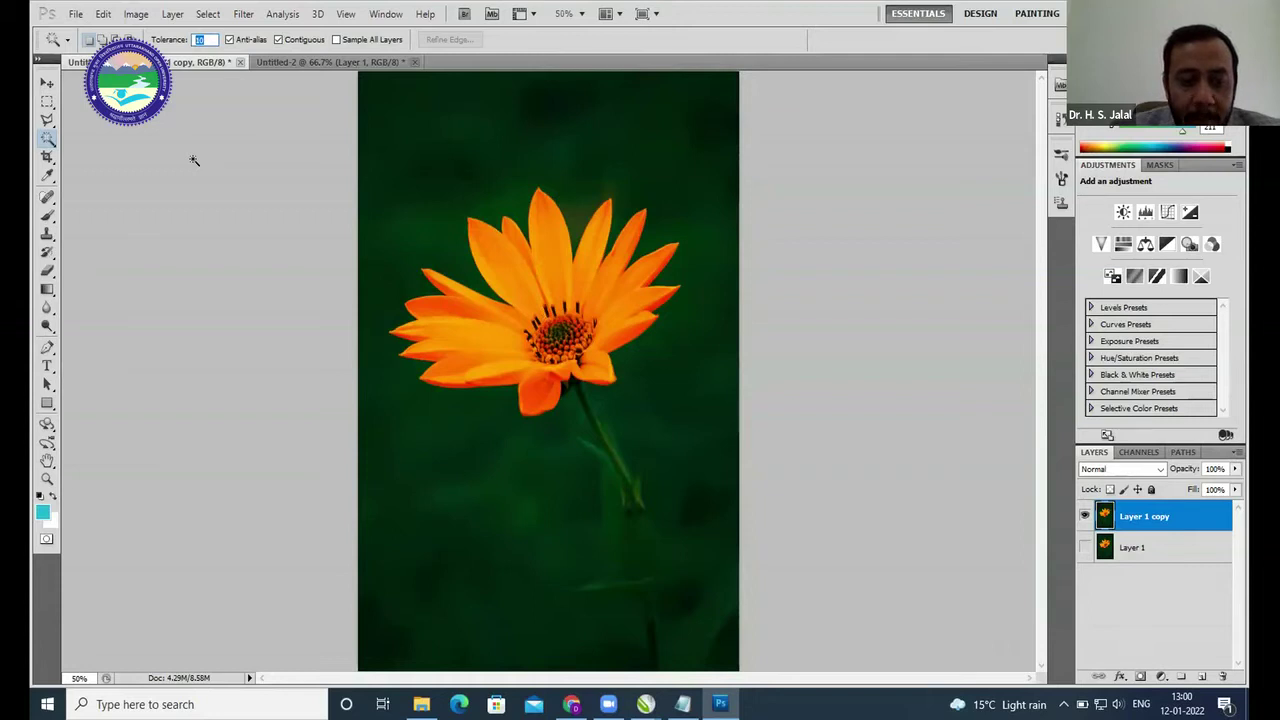
{"action": "type", "text": "50"}
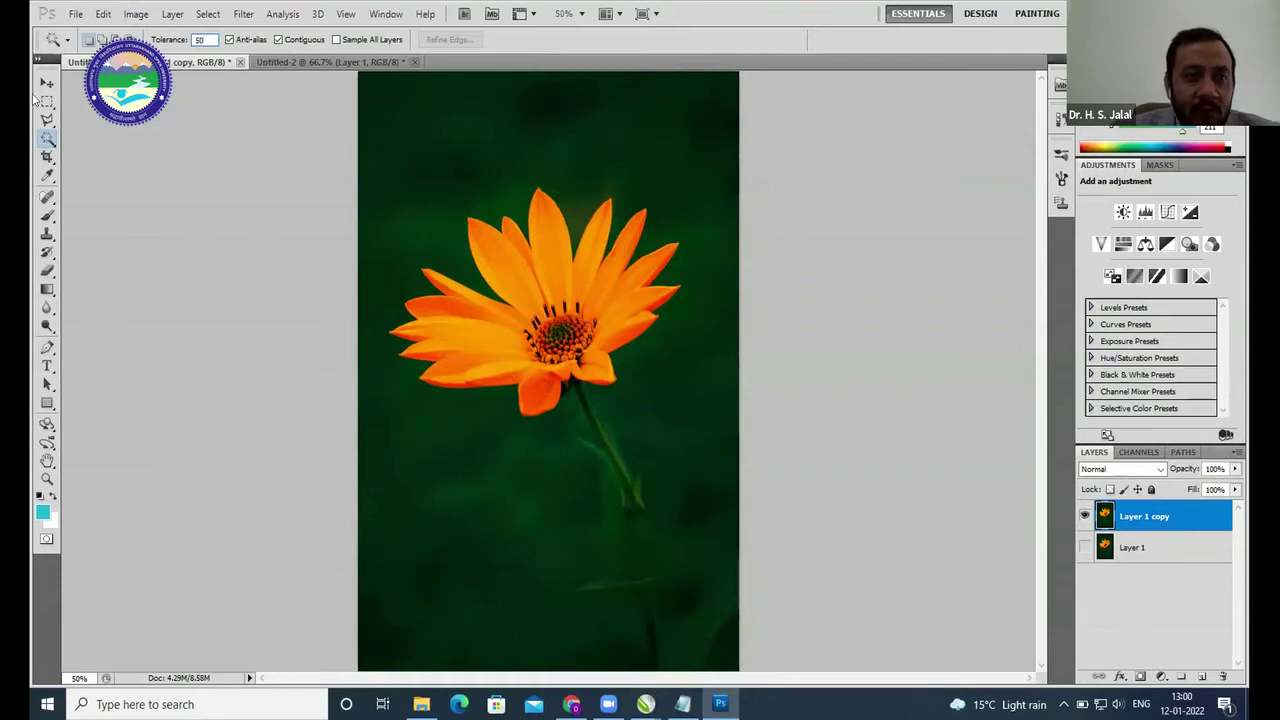
{"action": "left_click", "coordinate": [46, 140]}
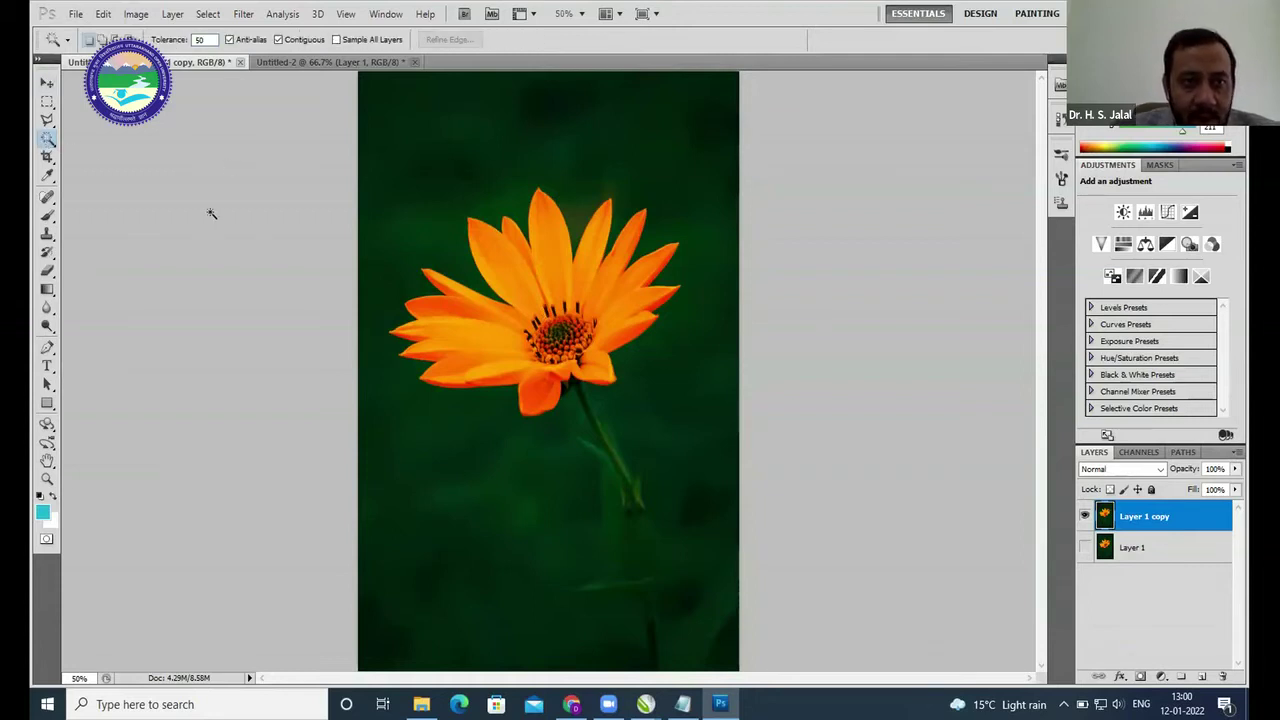
{"action": "left_click", "coordinate": [486, 260]}
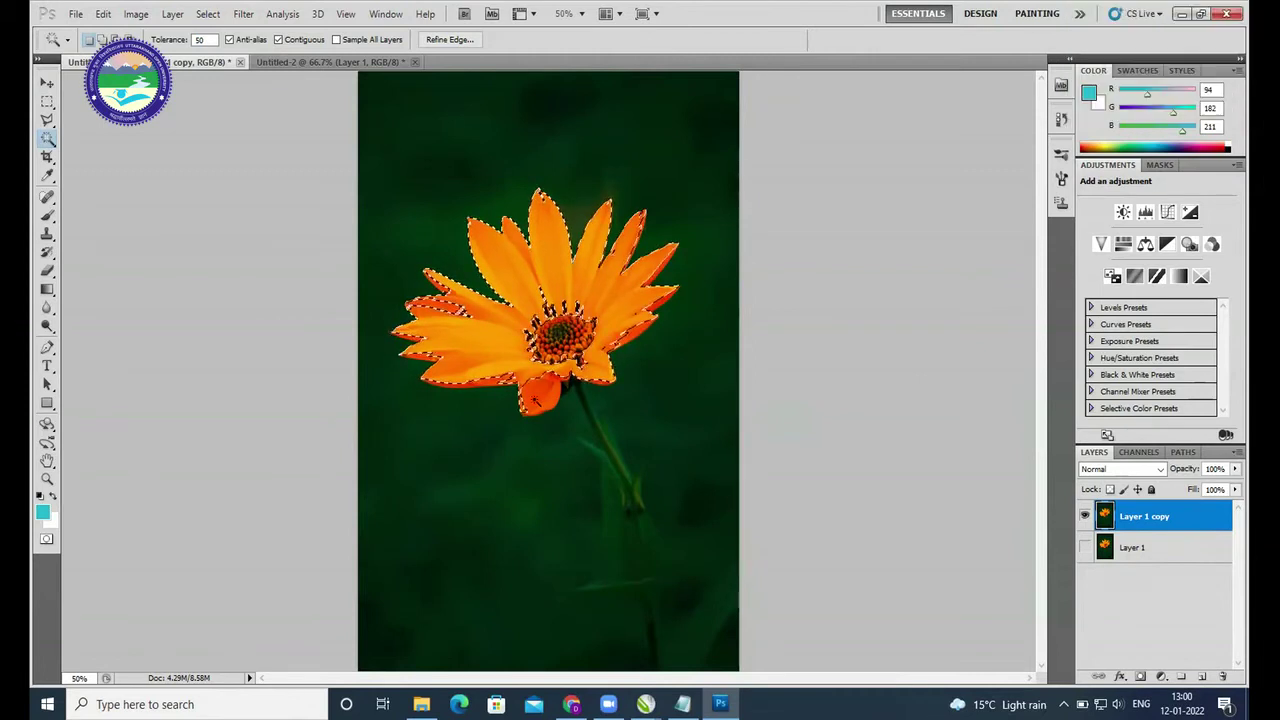
{"action": "left_click", "coordinate": [348, 147]}
- Set the Magic Wand tolerance to 70 and select the orange petals of the flower
{"action": "left_click", "coordinate": [204, 40]}
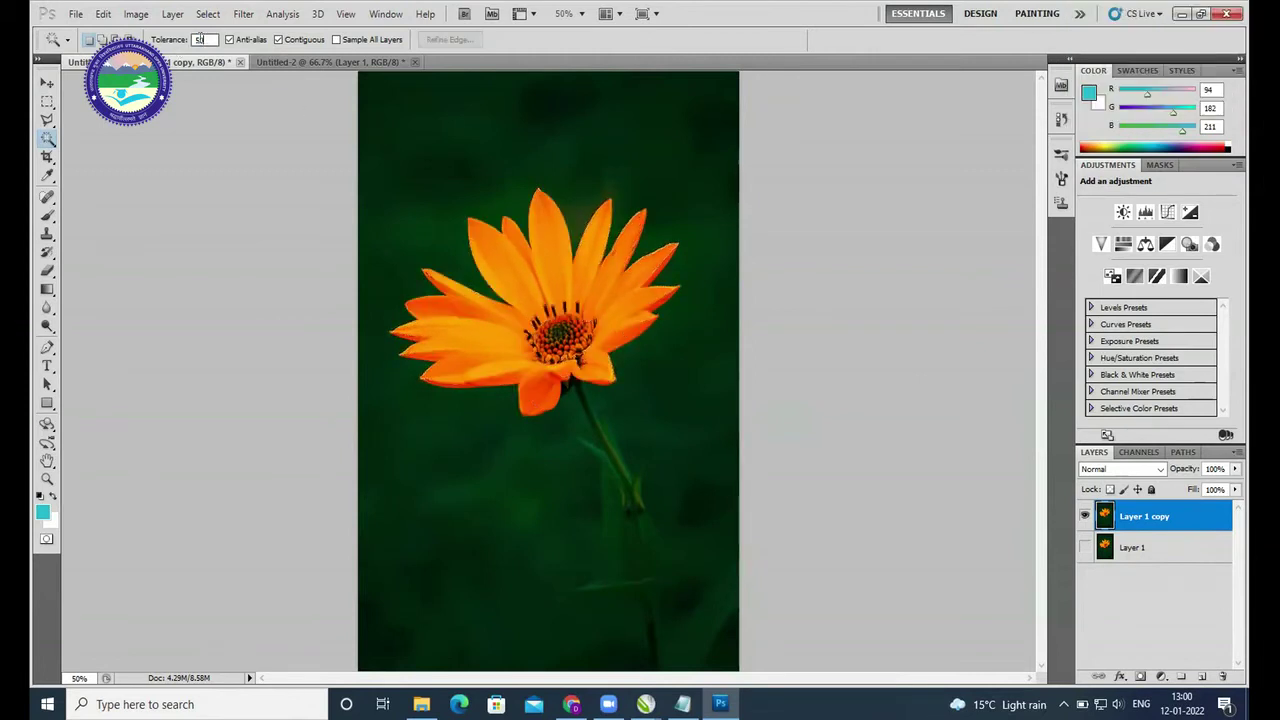
{"action": "type", "text": "70"}
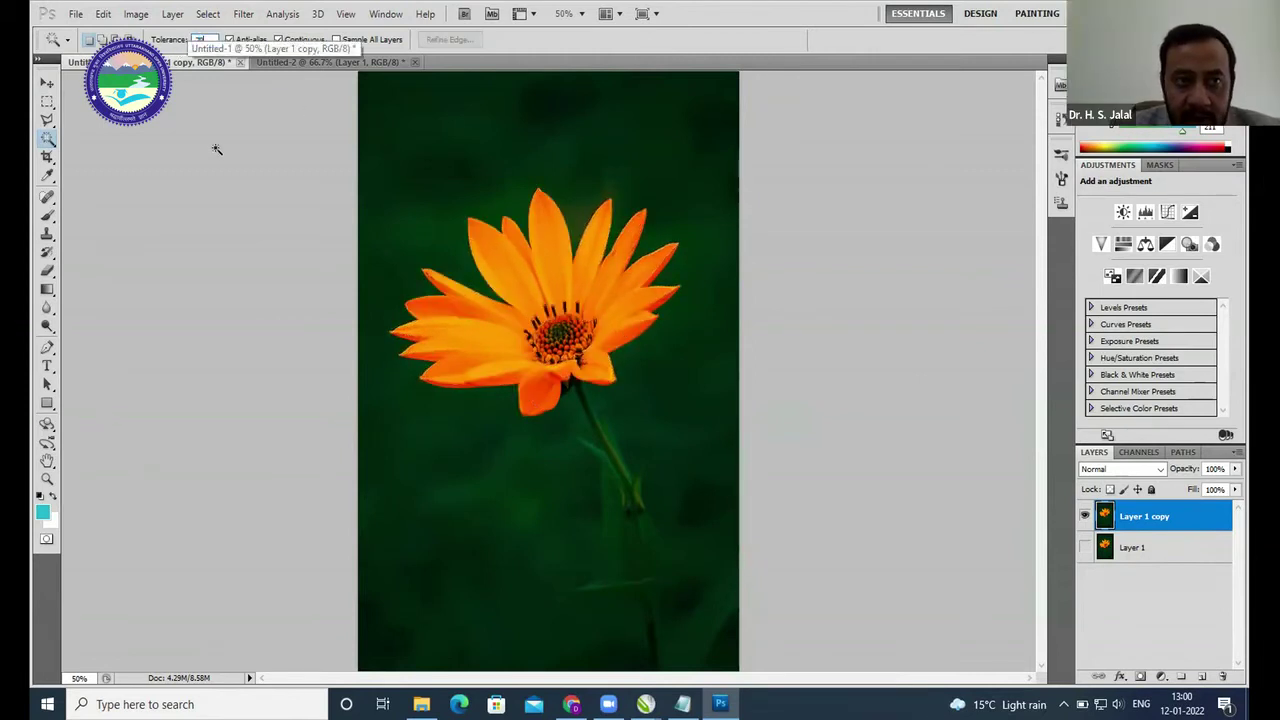
{"action": "left_click", "coordinate": [463, 337]}
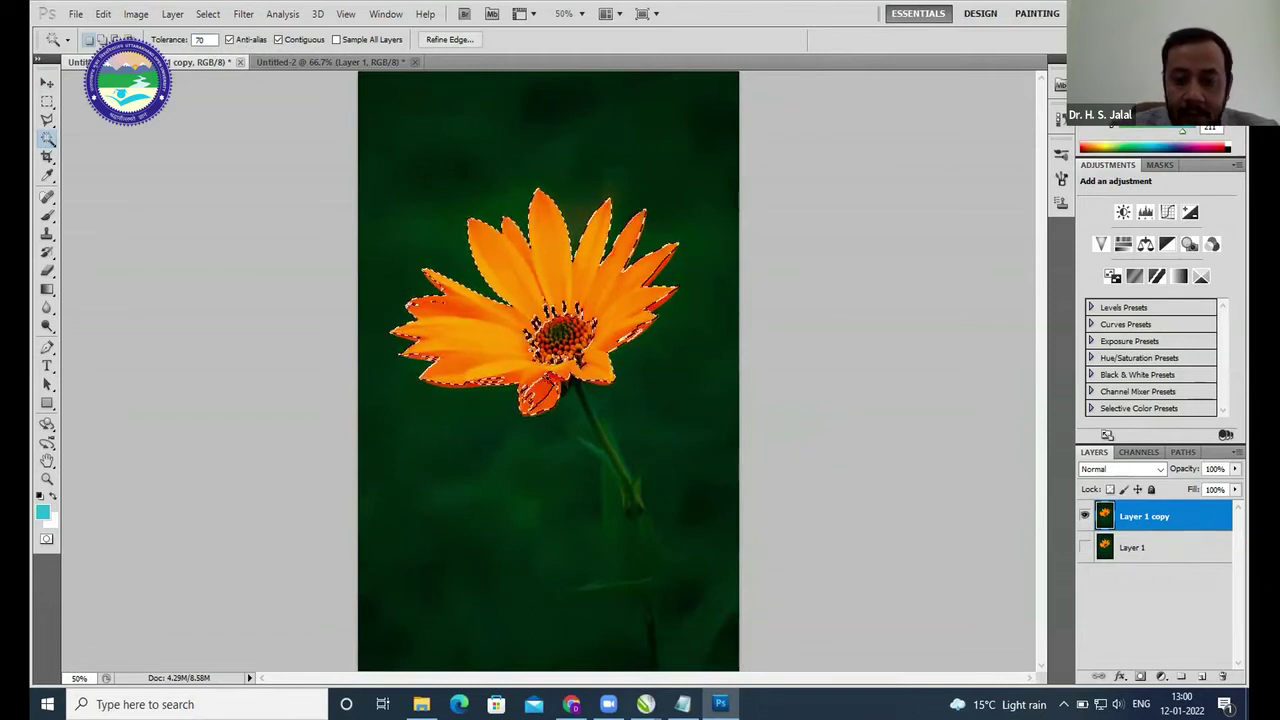
- Examine the petal selection's edges up close at 300% around the lower petal and clear the selection
{"action": "key", "text": "ctrl+d"}
{"action": "key", "text": "ctrl+alt+0"}
{"action": "scroll", "coordinate": [548, 382], "scroll_direction": "up", "scroll_amount": 2}
{"action": "left_click", "coordinate": [550, 445]}
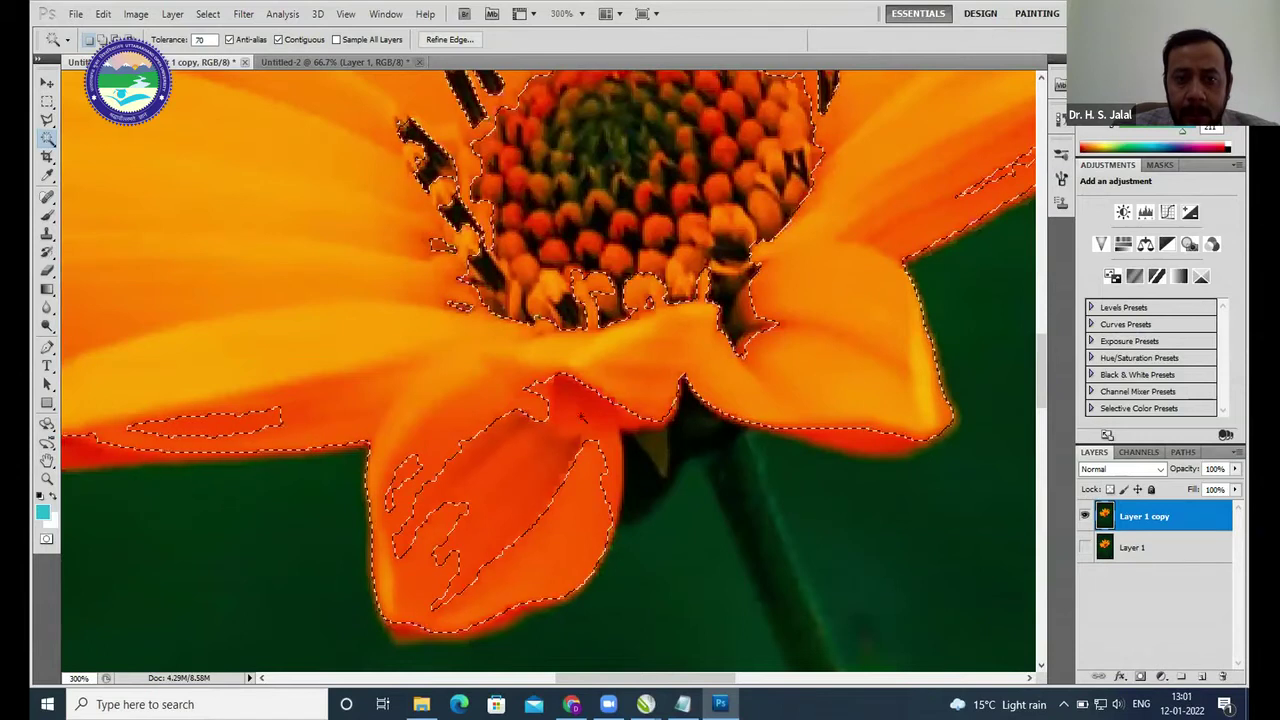
{"action": "scroll", "coordinate": [840, 376], "scroll_direction": "down", "scroll_amount": 2}
{"action": "key", "text": "ctrl+d"}
{"action": "scroll", "coordinate": [842, 370], "scroll_direction": "down", "scroll_amount": 1}
{"action": "scroll", "coordinate": [842, 369], "scroll_direction": "down", "scroll_amount": 1}
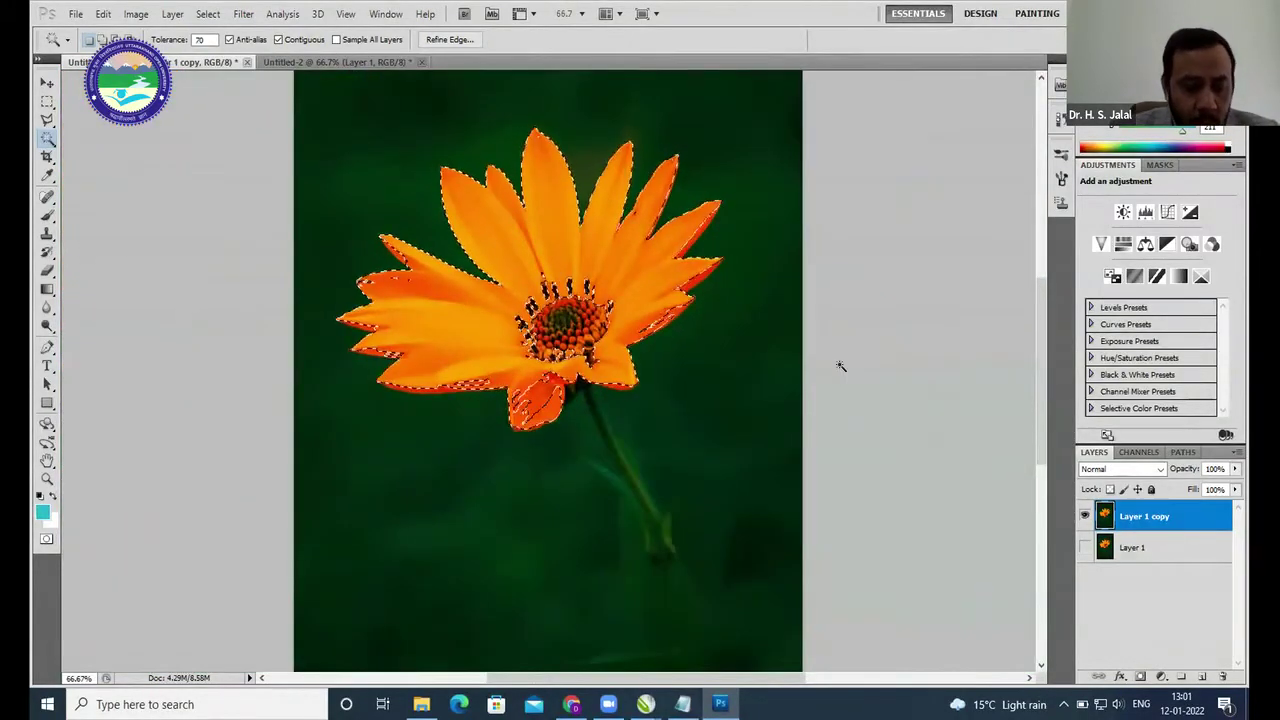
{"action": "key", "text": "ctrl+d"}
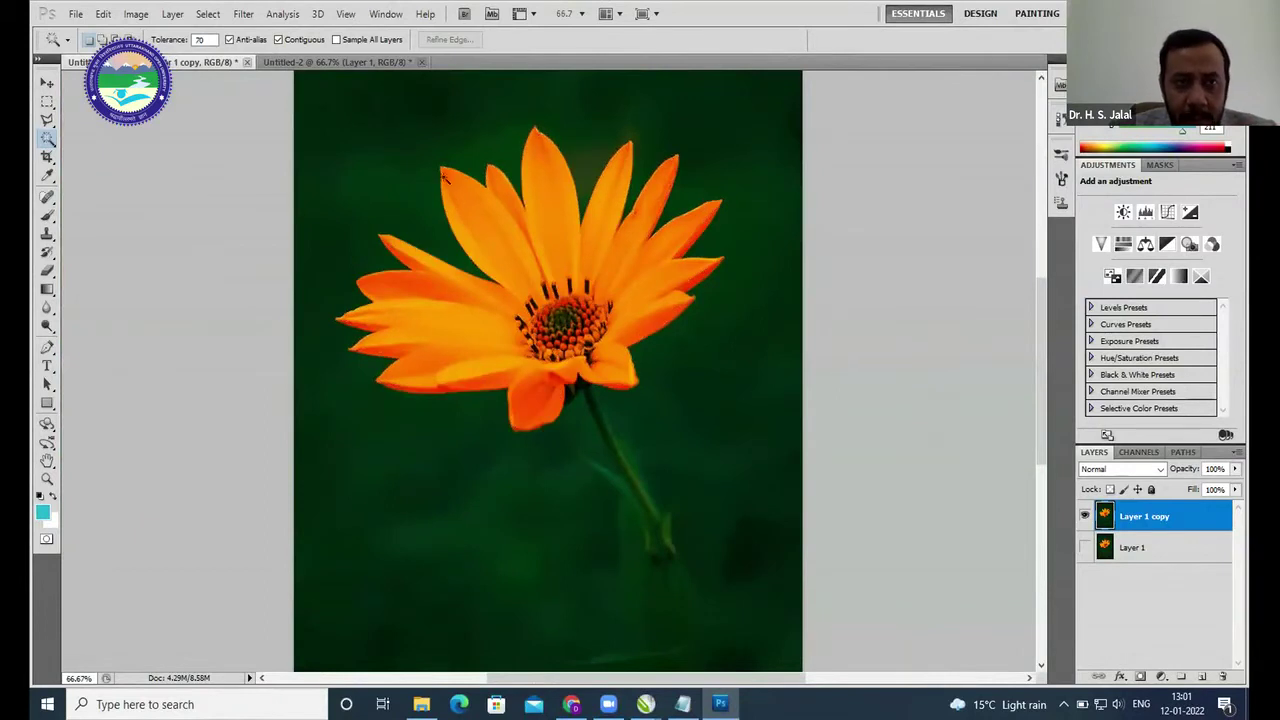
- In the Untitled-2 document, enlarge the flower on Layer 1 with Free Transform until it nearly fills the blue canvas
{"action": "left_click", "coordinate": [308, 63]}
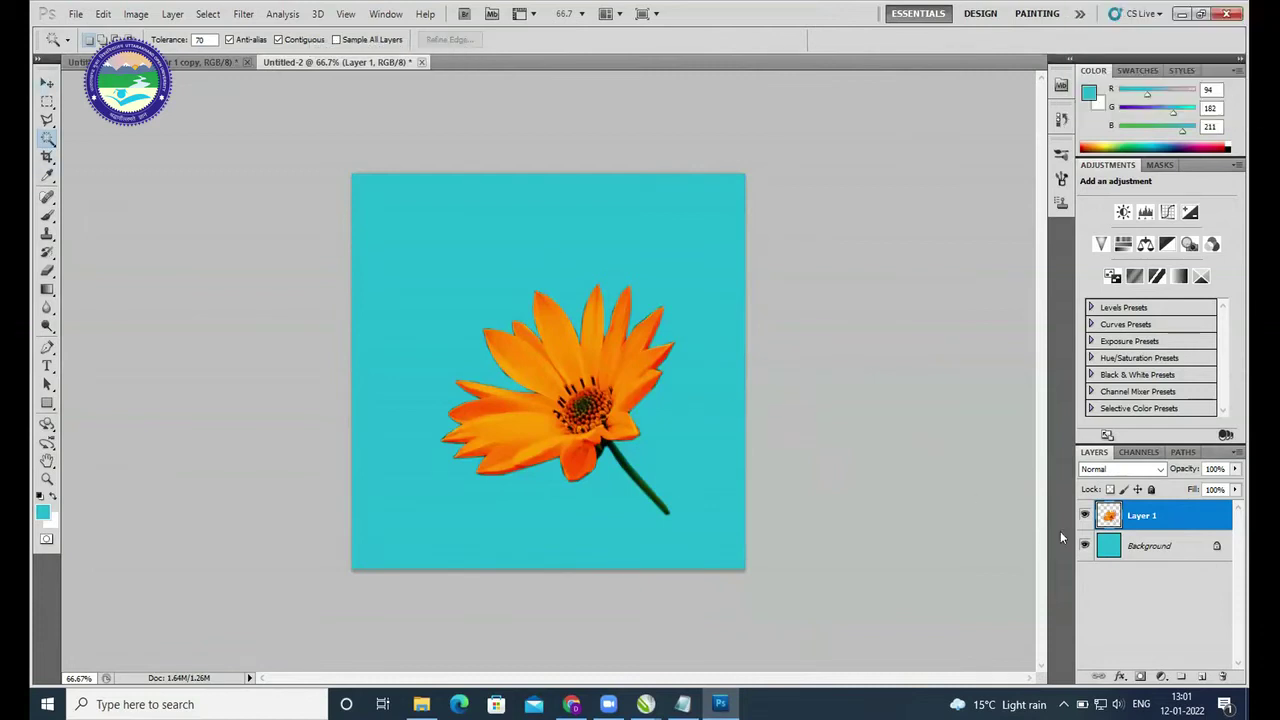
{"action": "left_click", "coordinate": [44, 84]}
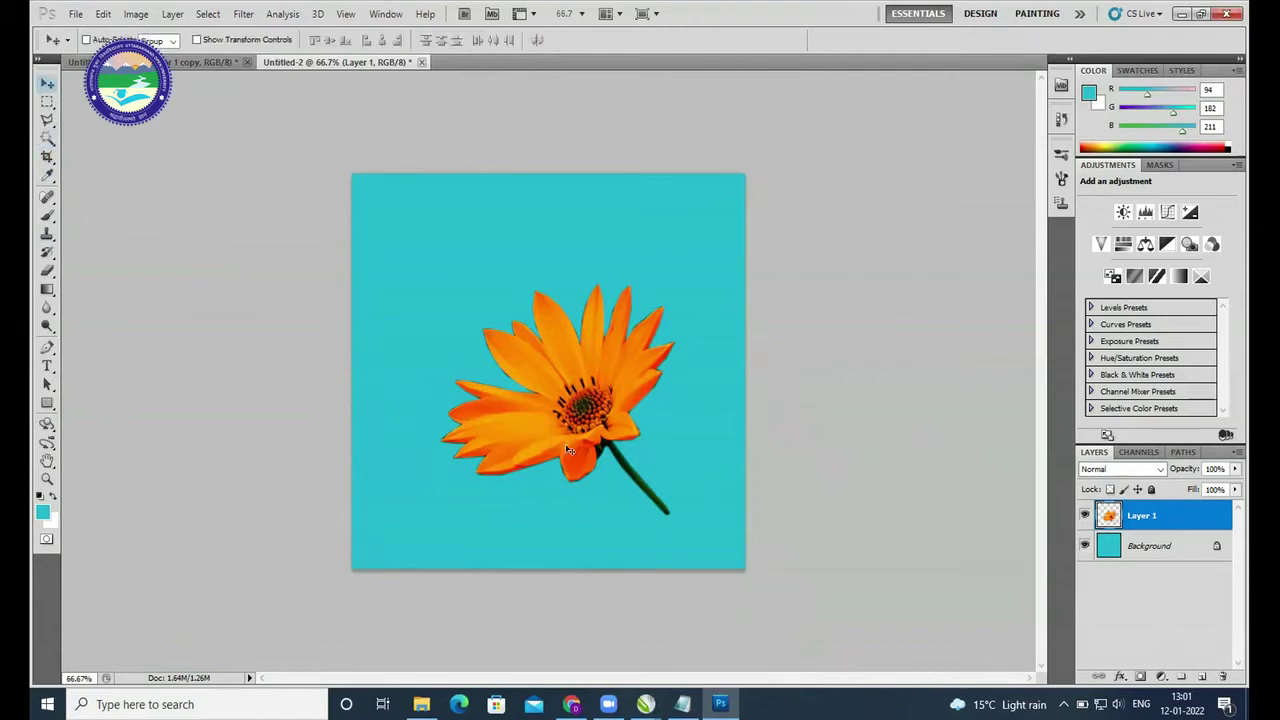
{"action": "key", "text": "ctrl+t"}
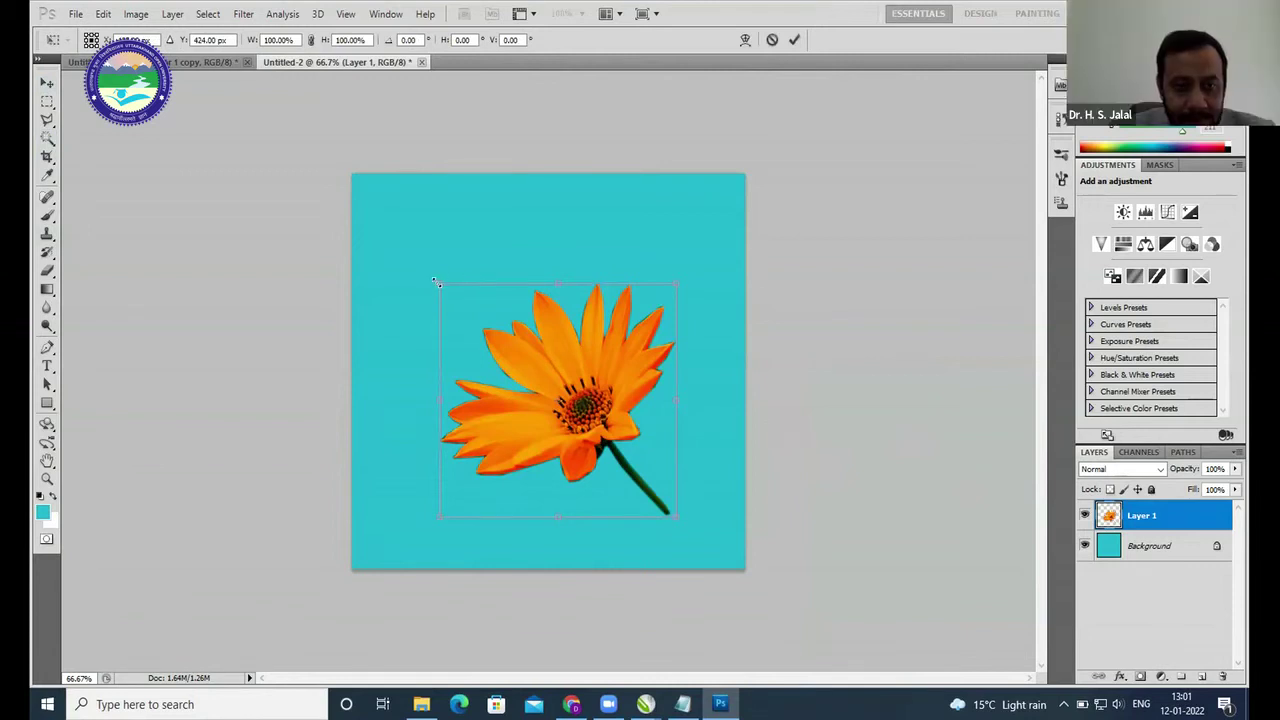
{"action": "left_click_drag", "start_coordinate": [438, 283], "coordinate": [376, 184]}
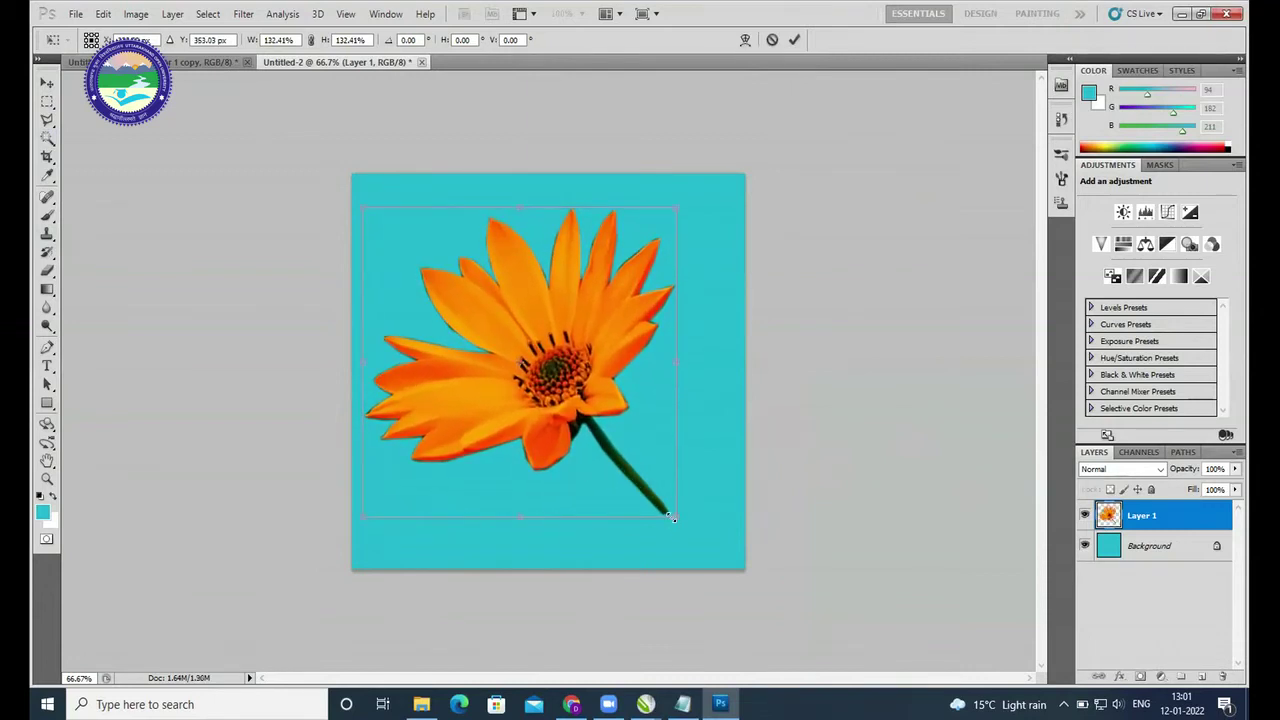
{"action": "left_click_drag", "start_coordinate": [673, 516], "coordinate": [719, 558]}
{"action": "key", "text": "Return"}
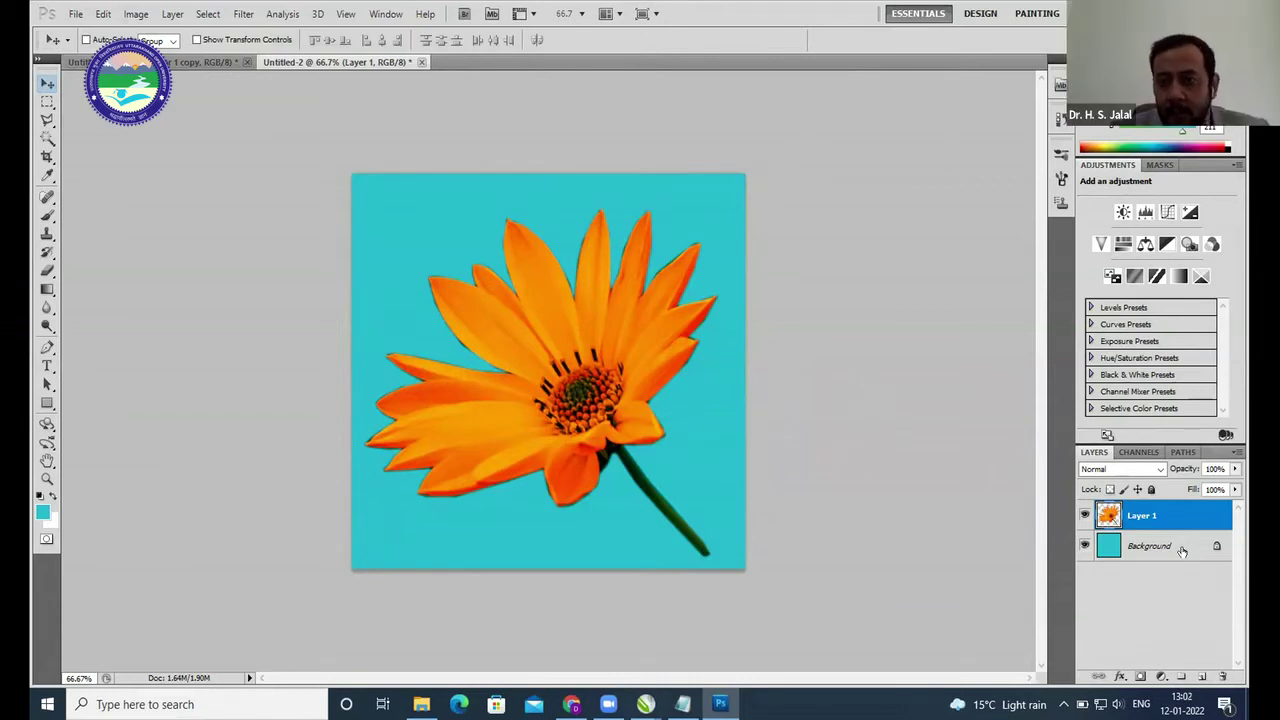
- Hide the Background layer and set the Save for Web & Devices export to the PNG-24 preset
{"action": "left_click", "coordinate": [1084, 546]}
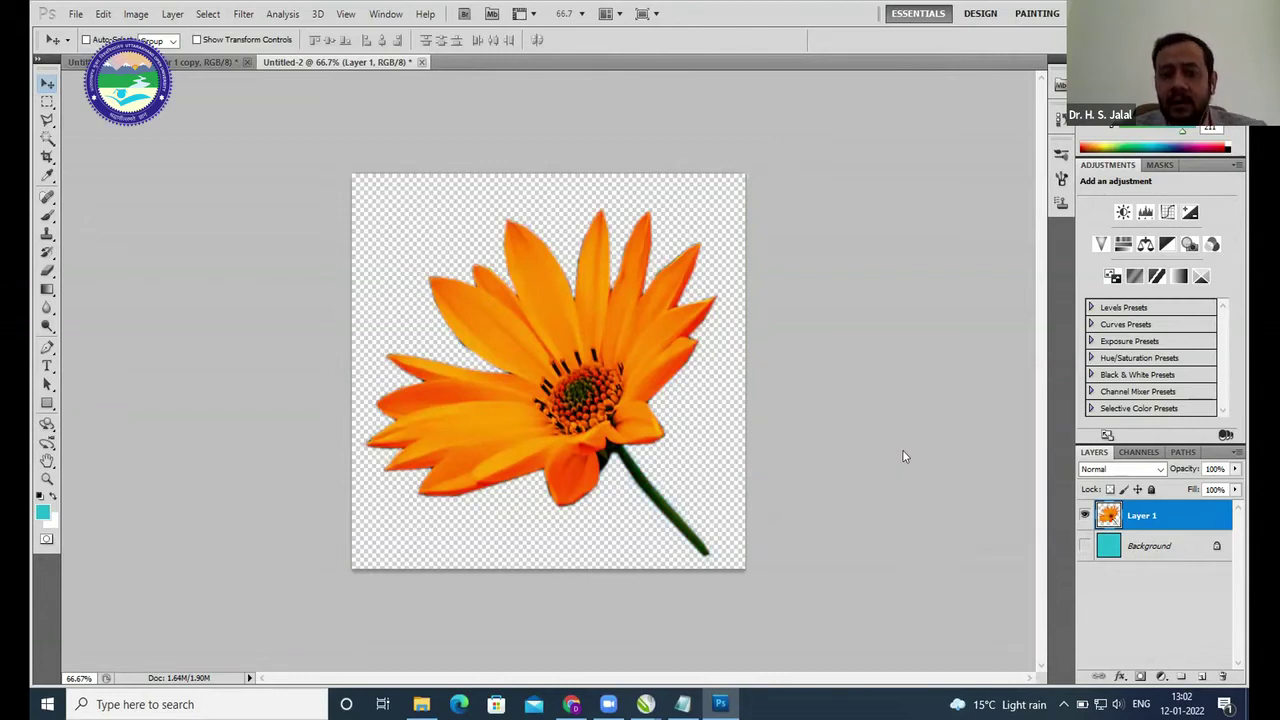
{"action": "left_click", "coordinate": [74, 14]}
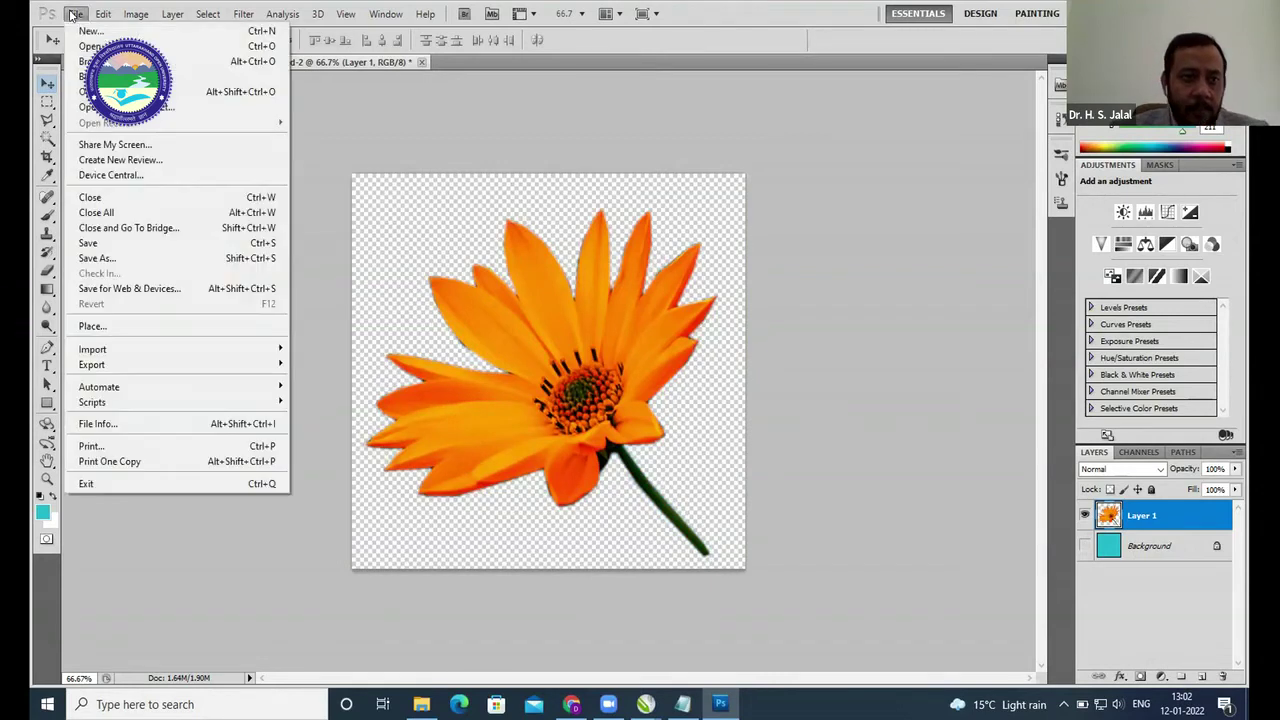
{"action": "left_click", "coordinate": [139, 291]}
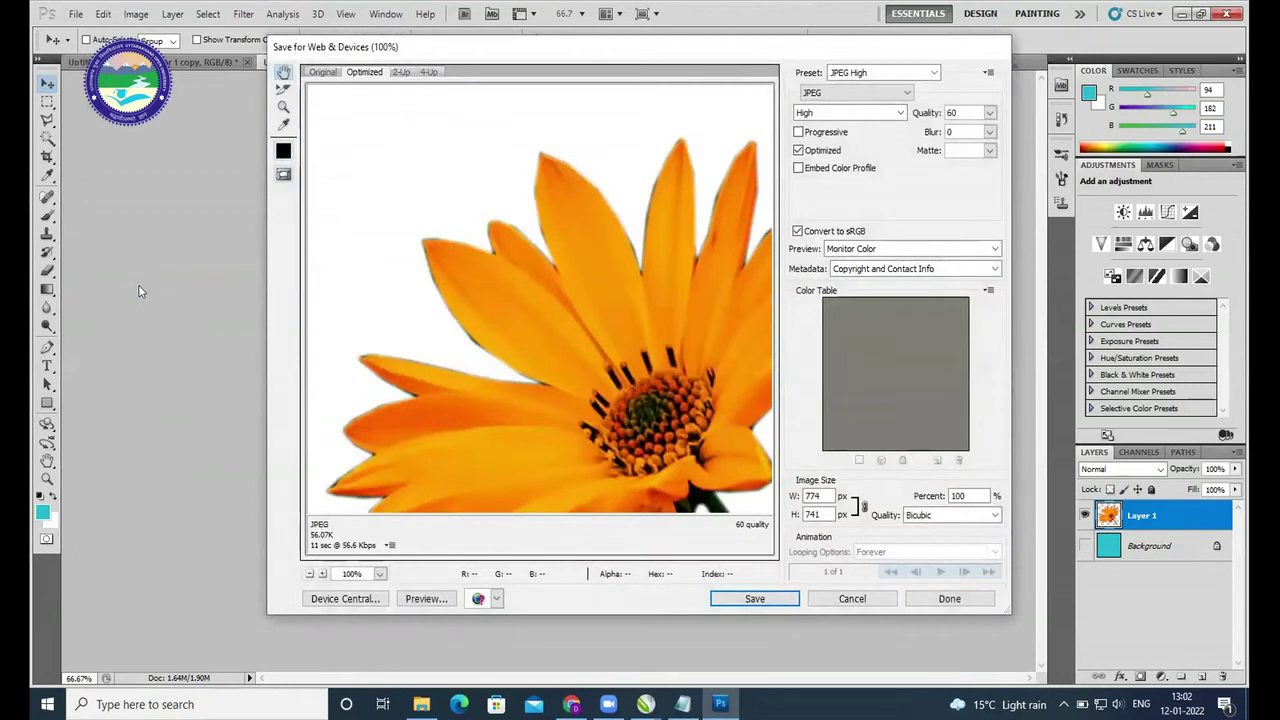
{"action": "left_click", "coordinate": [870, 73]}
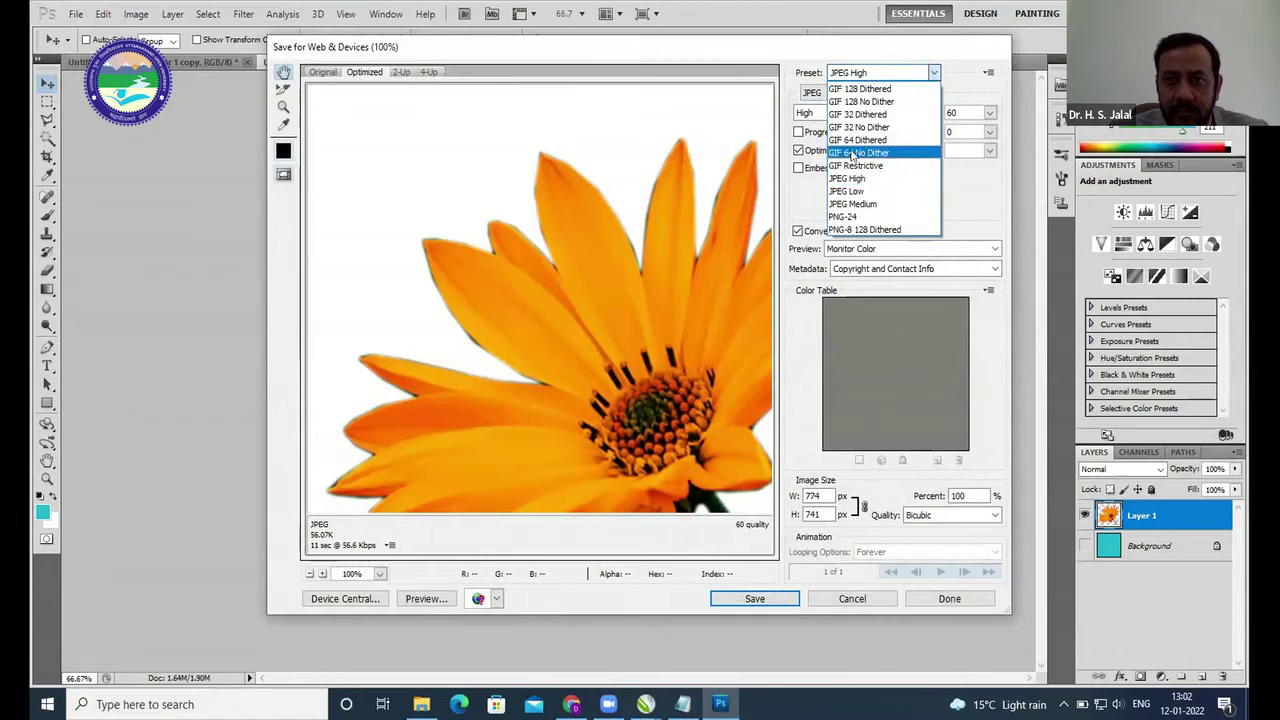
{"action": "left_click", "coordinate": [849, 218]}
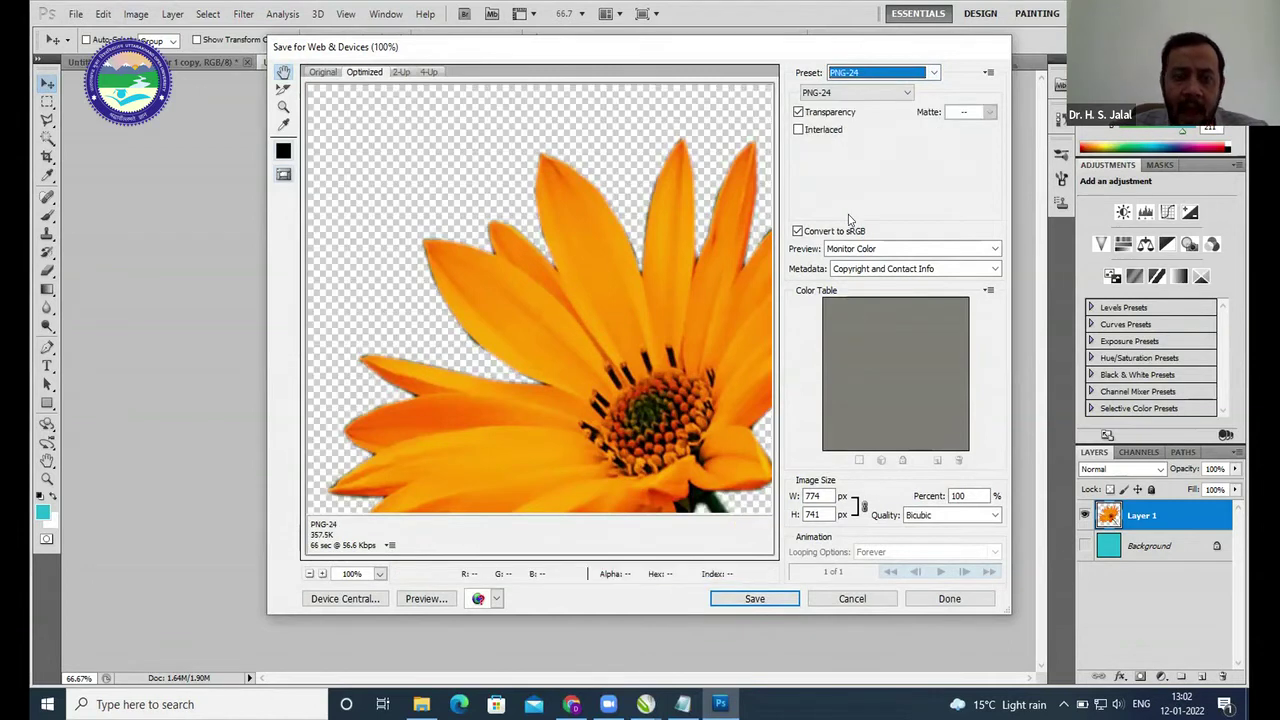
- Compare the export formats in the 4-Up preview around the petals and save the image to the Desktop as flower
{"action": "left_click", "coordinate": [428, 72]}
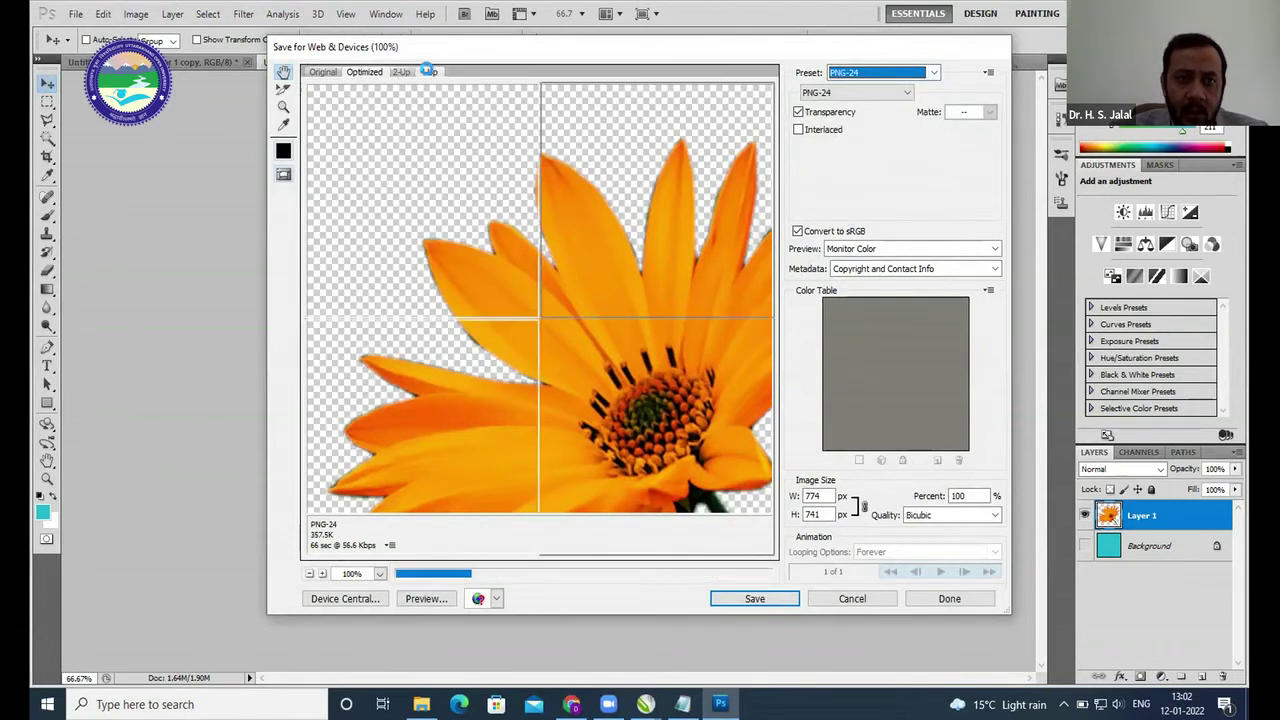
{"action": "left_click_drag", "start_coordinate": [394, 234], "coordinate": [384, 143]}
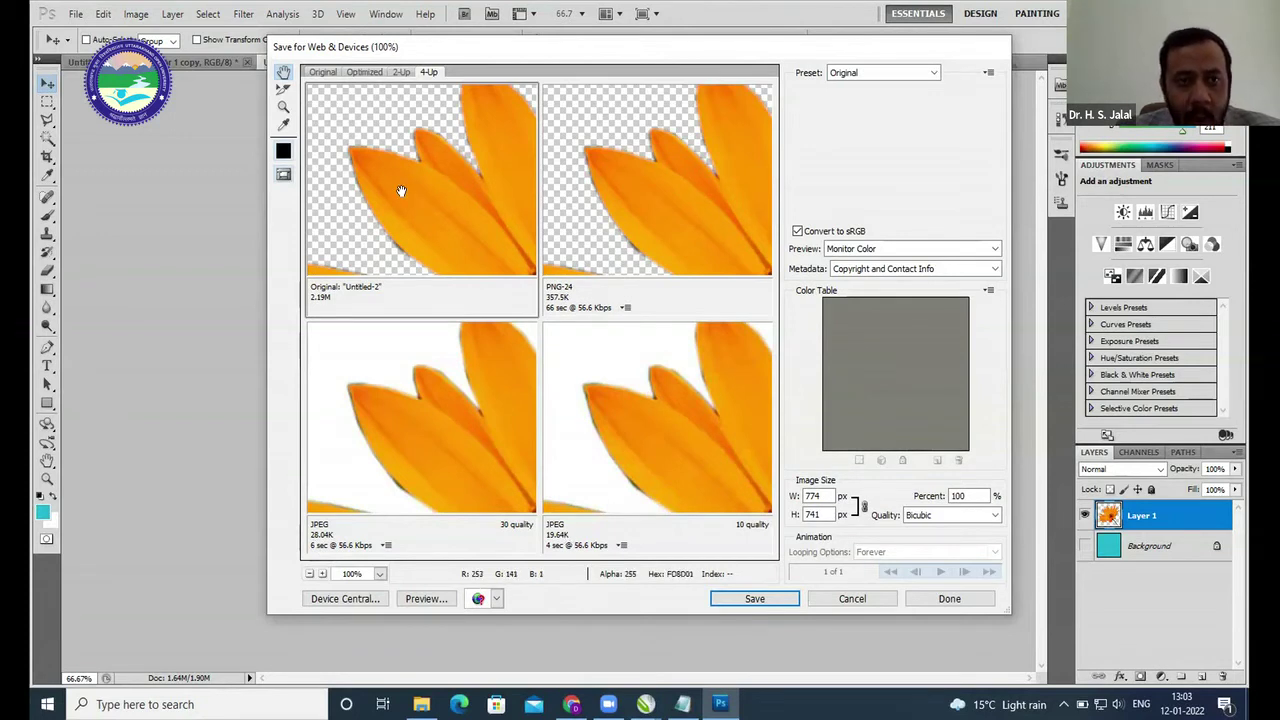
{"action": "left_click", "coordinate": [725, 598]}
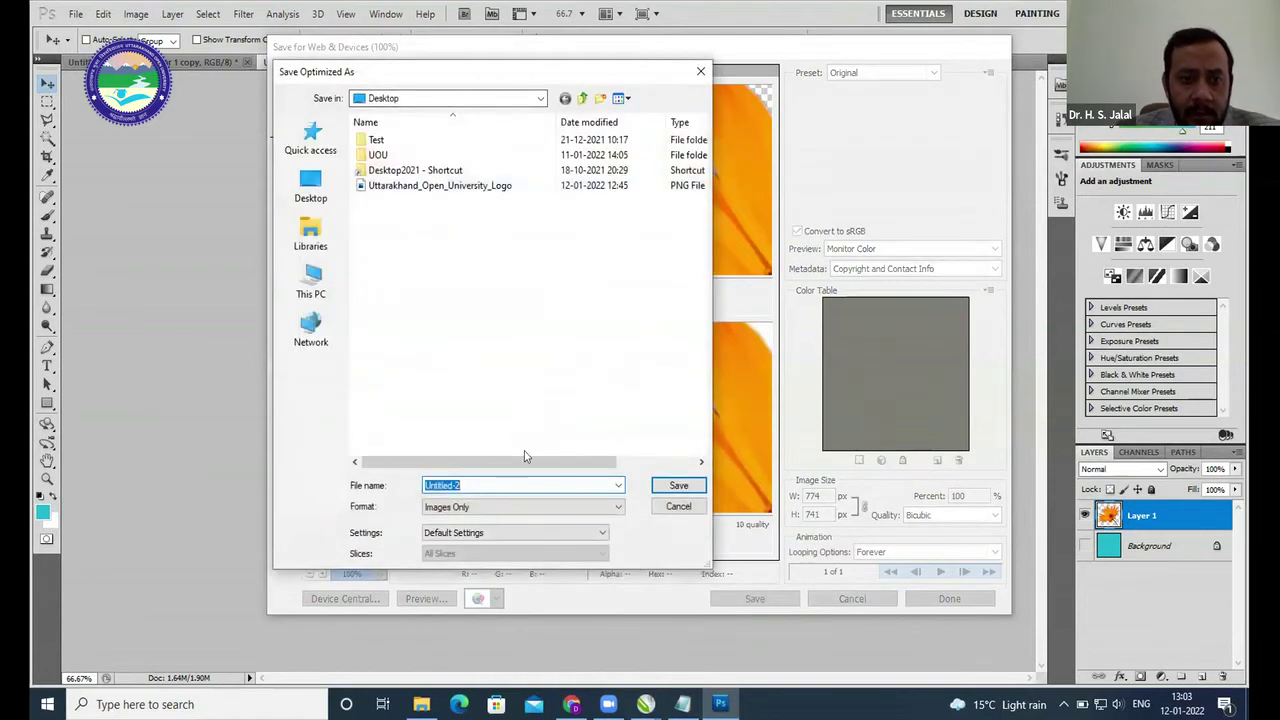
{"action": "type", "text": "lower"}
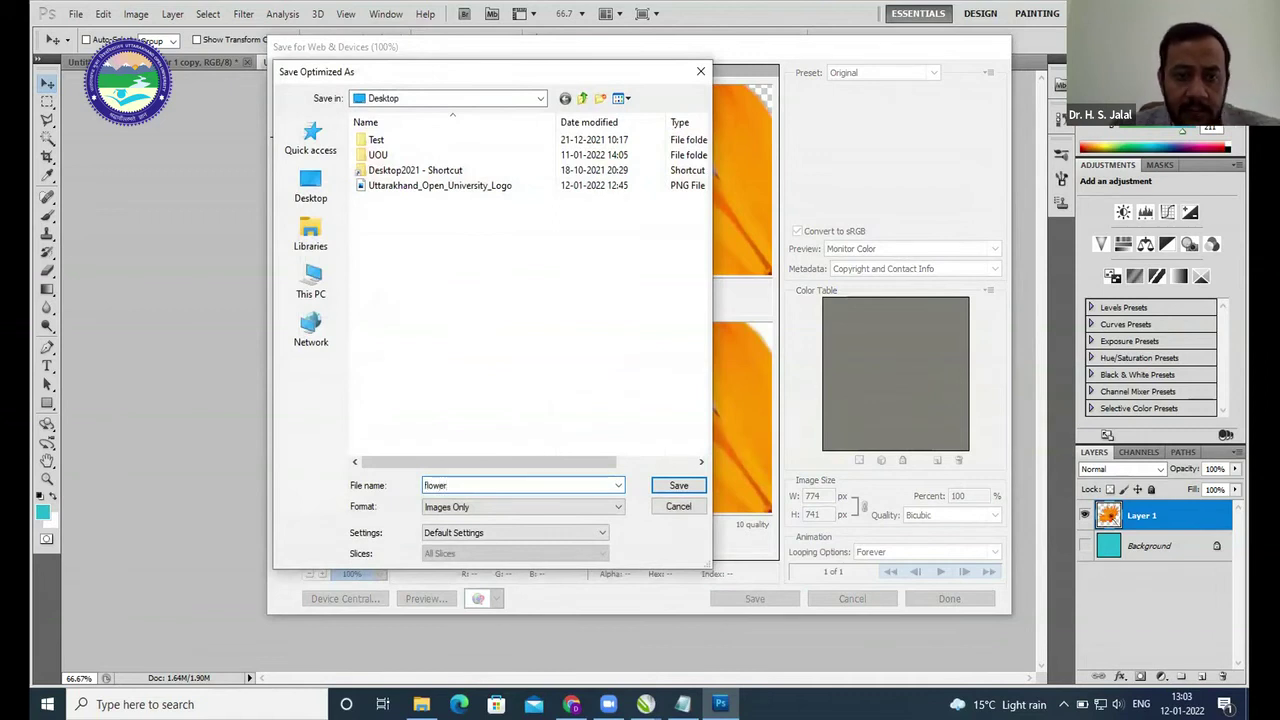
{"action": "left_click", "coordinate": [663, 487]}
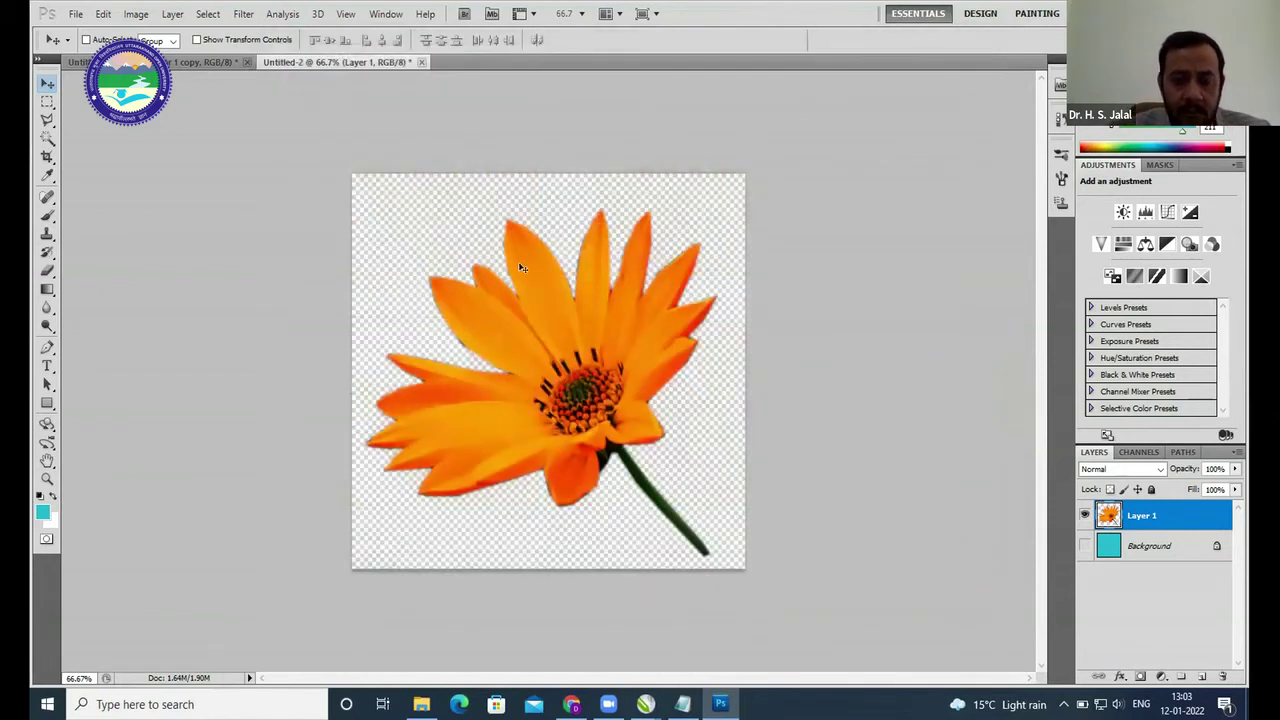
- Switch to the Graphic document in CorelDRAW and import the flower PNG from the Desktop onto the cover page
{"action": "mouse_move", "coordinate": [645, 704]}
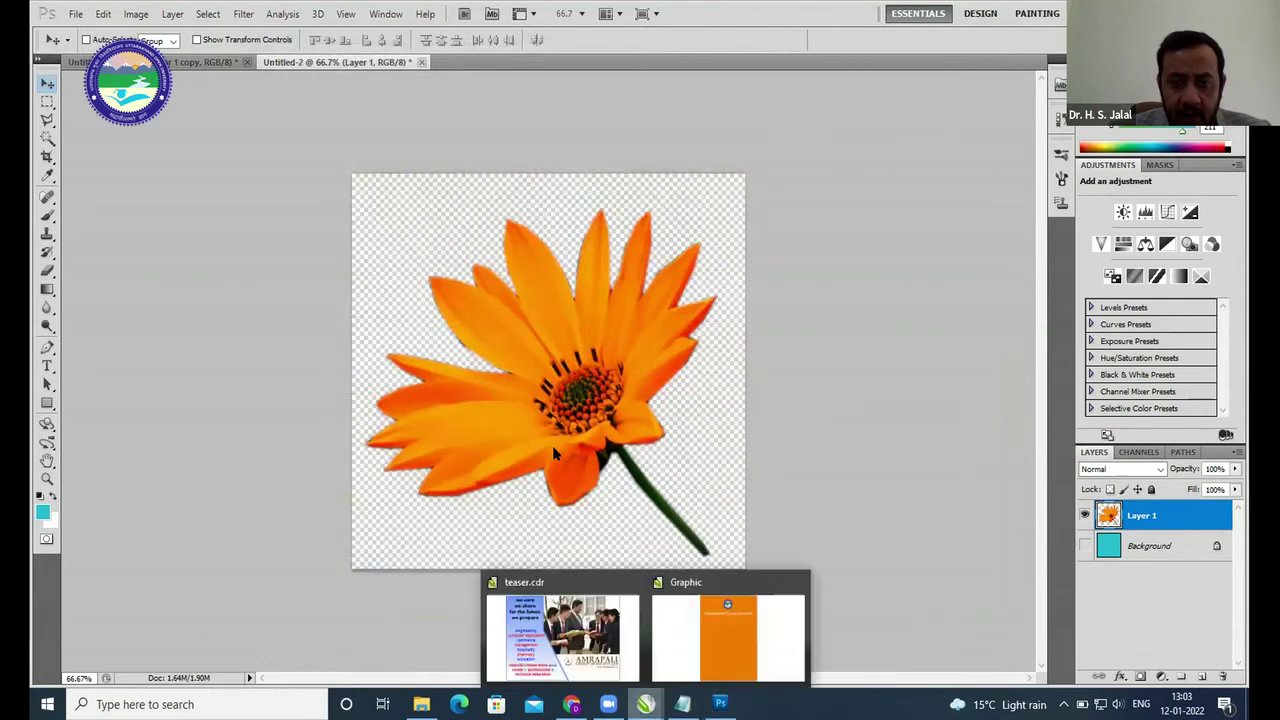
{"action": "left_click", "coordinate": [693, 645]}
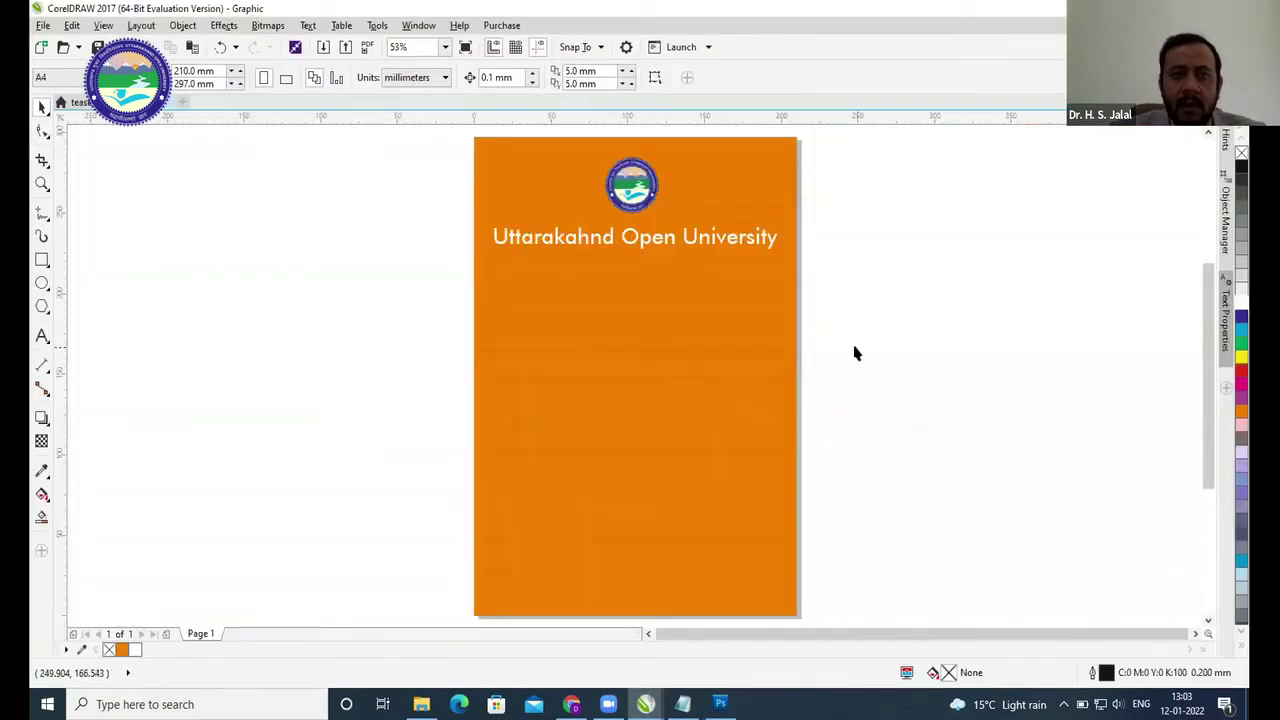
{"action": "left_click", "coordinate": [42, 25]}
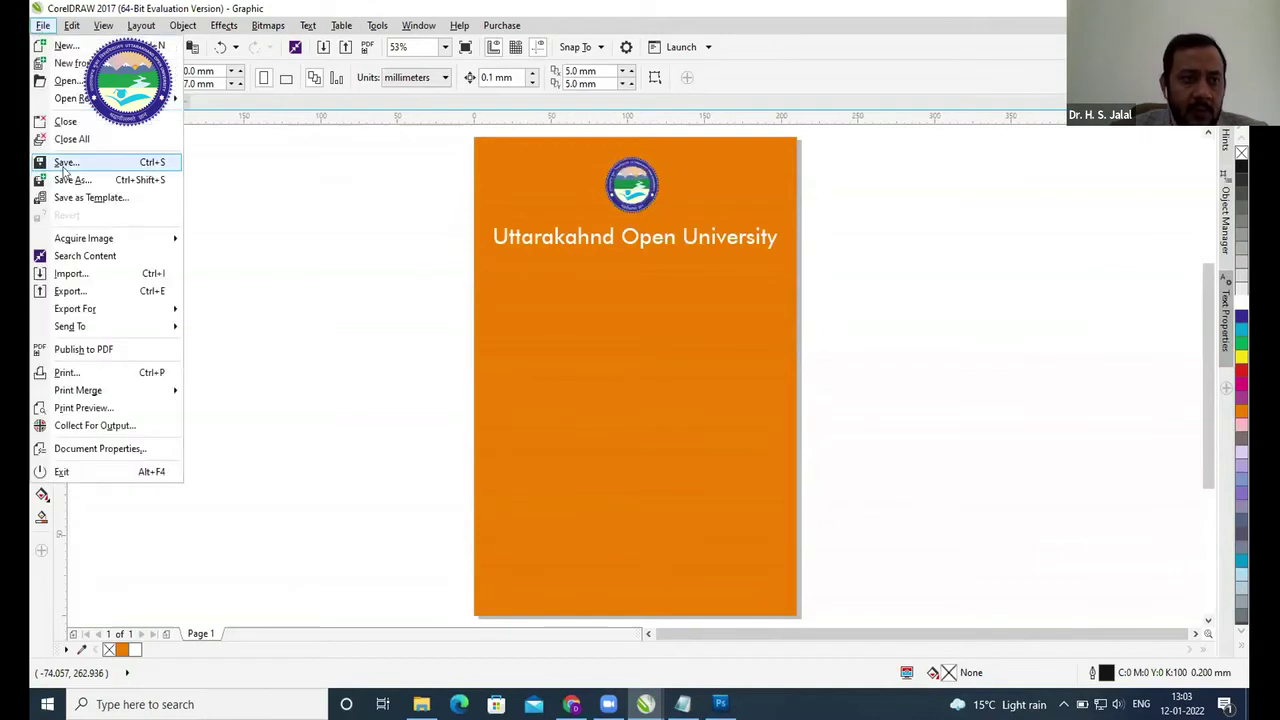
{"action": "left_click", "coordinate": [72, 275]}
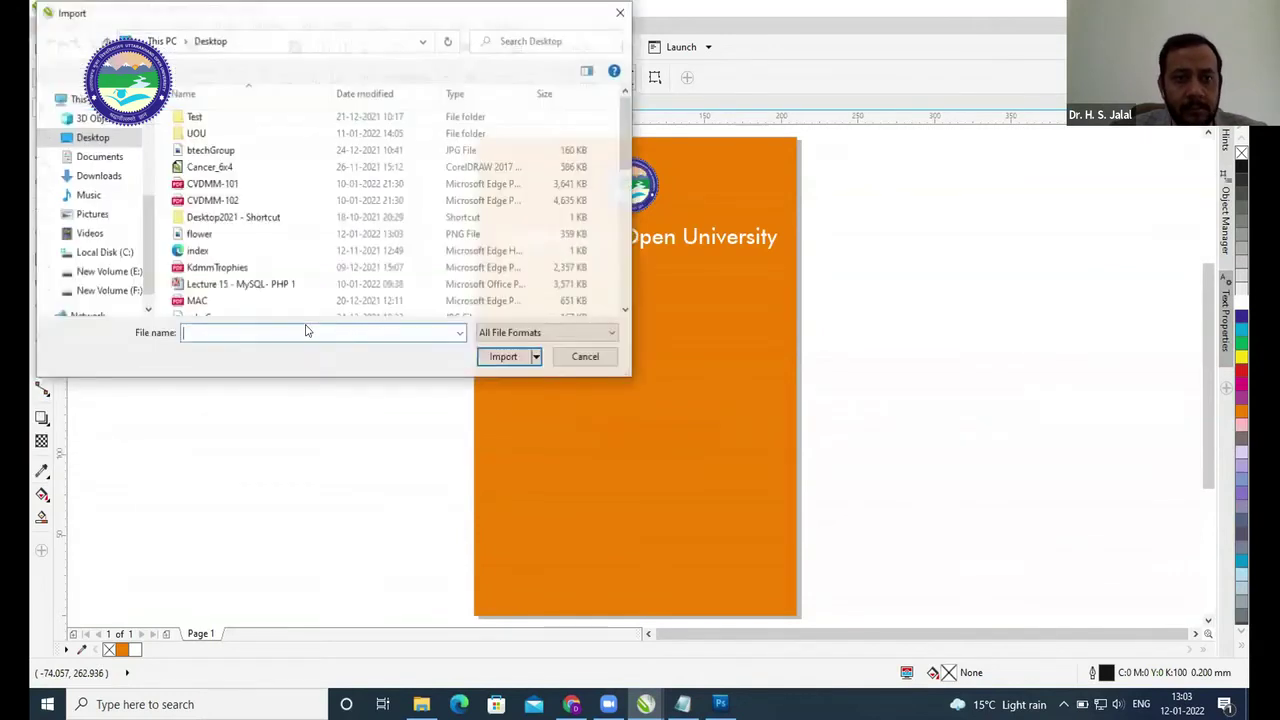
{"action": "left_click", "coordinate": [190, 234]}
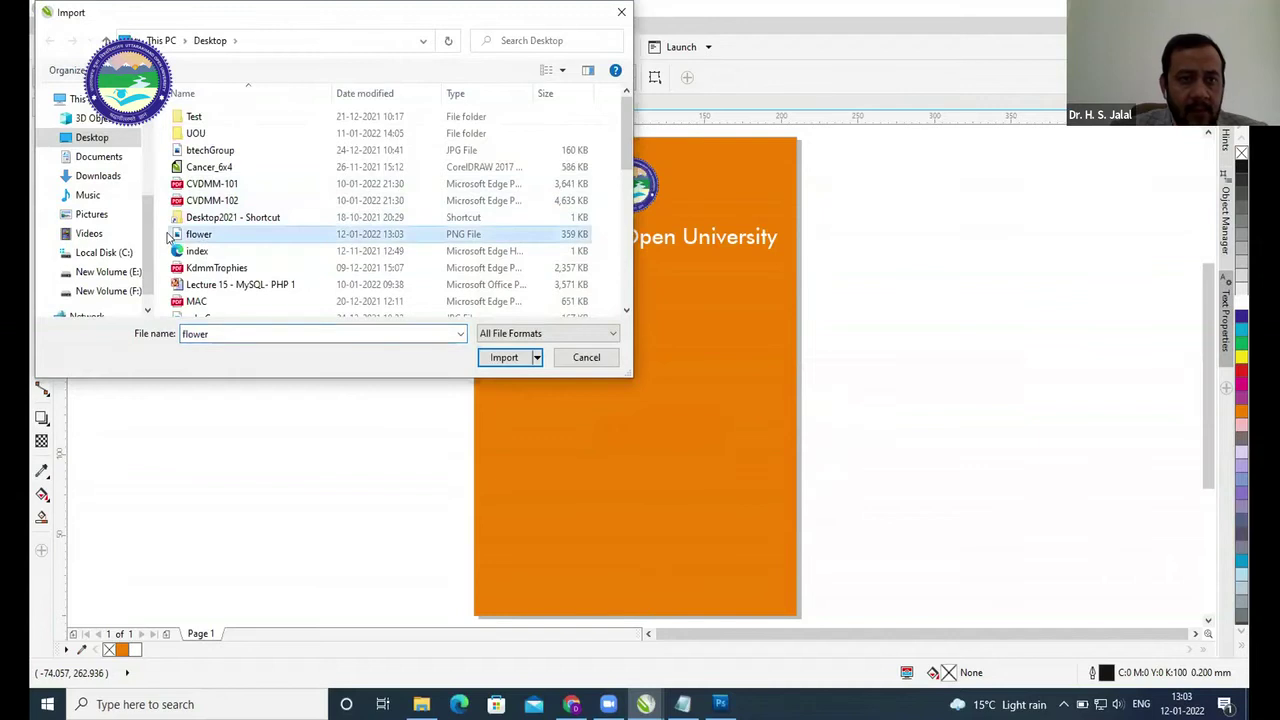
{"action": "left_click", "coordinate": [504, 357]}
{"action": "left_click", "coordinate": [548, 328]}
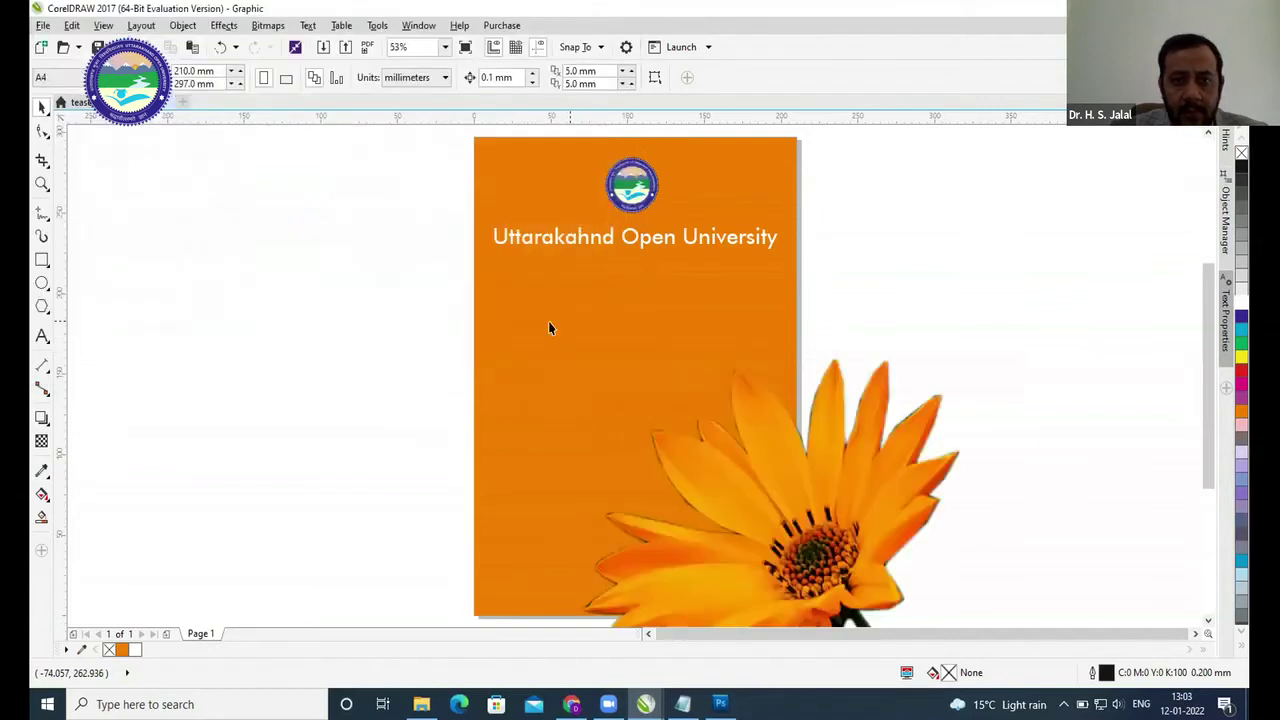
- Scale the imported flower down to about 59% and place it in the lower right part of the cover
{"action": "left_click_drag", "start_coordinate": [808, 481], "coordinate": [766, 422]}
{"action": "left_click_drag", "start_coordinate": [951, 257], "coordinate": [811, 394]}
{"action": "left_click_drag", "start_coordinate": [667, 388], "coordinate": [669, 431]}
{"action": "left_click_drag", "start_coordinate": [809, 300], "coordinate": [773, 335]}
{"action": "left_click_drag", "start_coordinate": [645, 470], "coordinate": [669, 501]}
{"action": "left_click", "coordinate": [880, 459]}
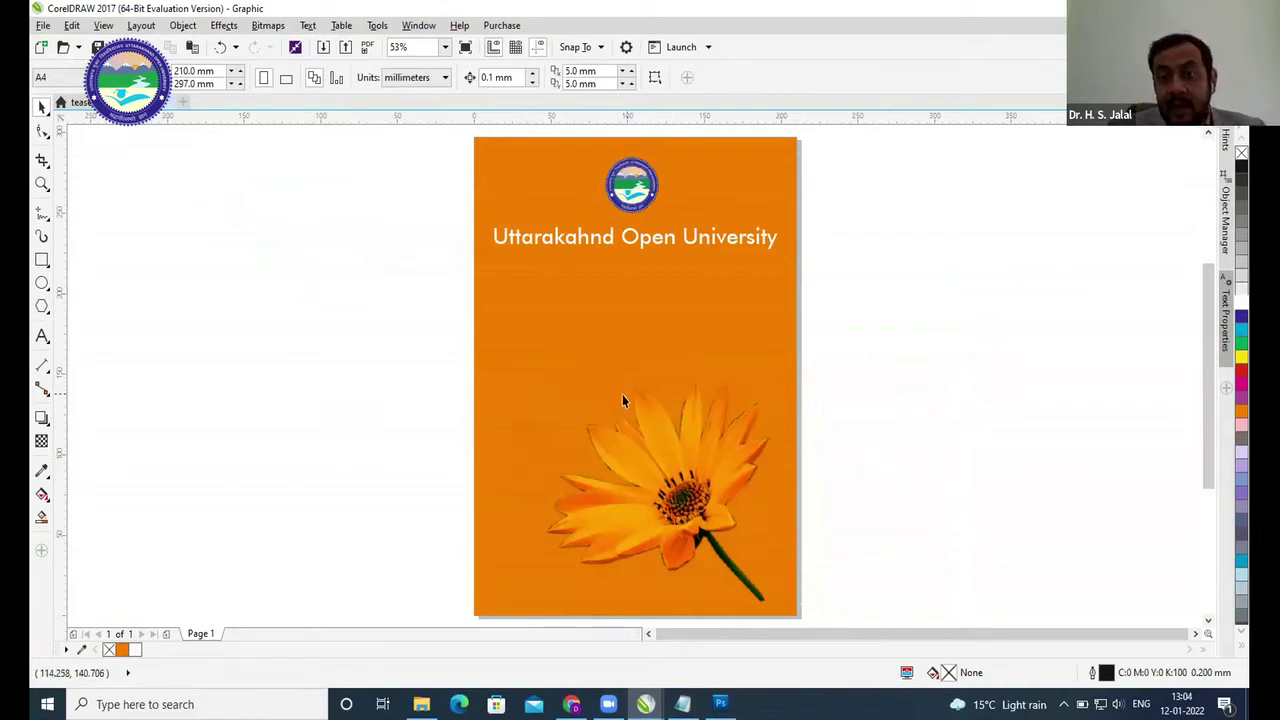
- Fill the cover's background rectangle with blue and nudge the flower slightly on the page
{"action": "left_click", "coordinate": [718, 336]}
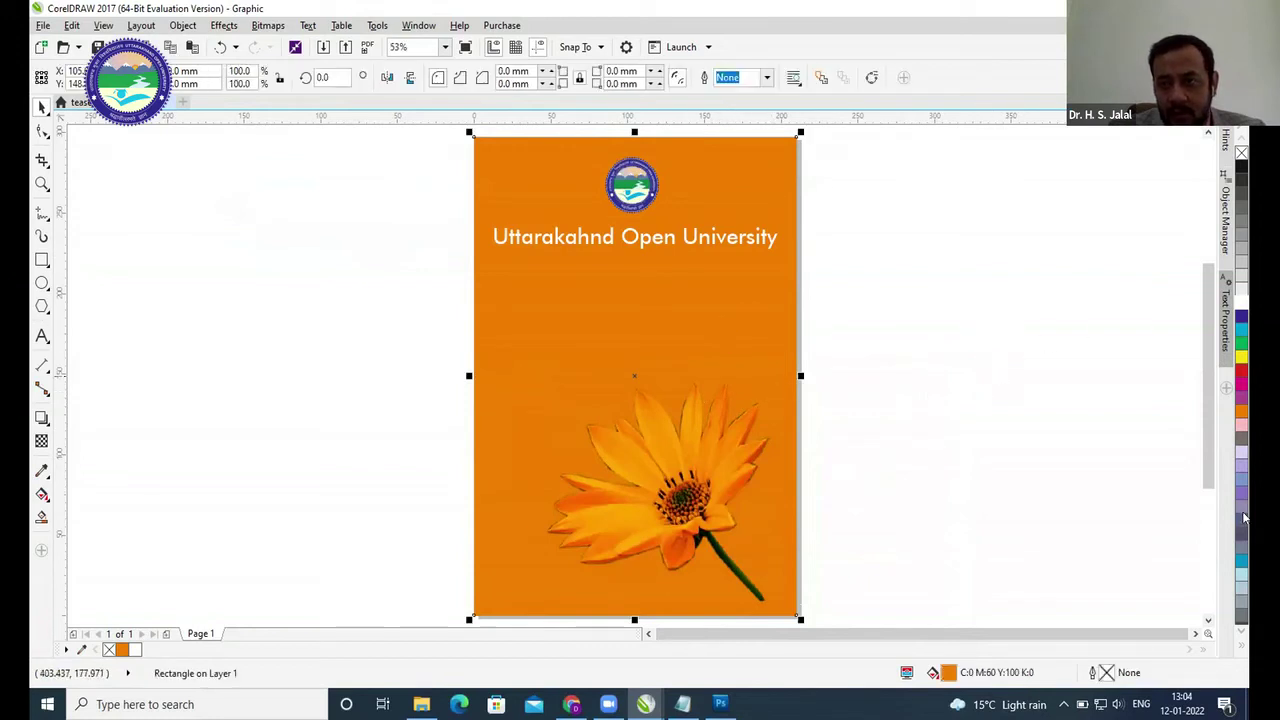
{"action": "left_click", "coordinate": [1241, 563]}
{"action": "left_click", "coordinate": [1114, 418]}
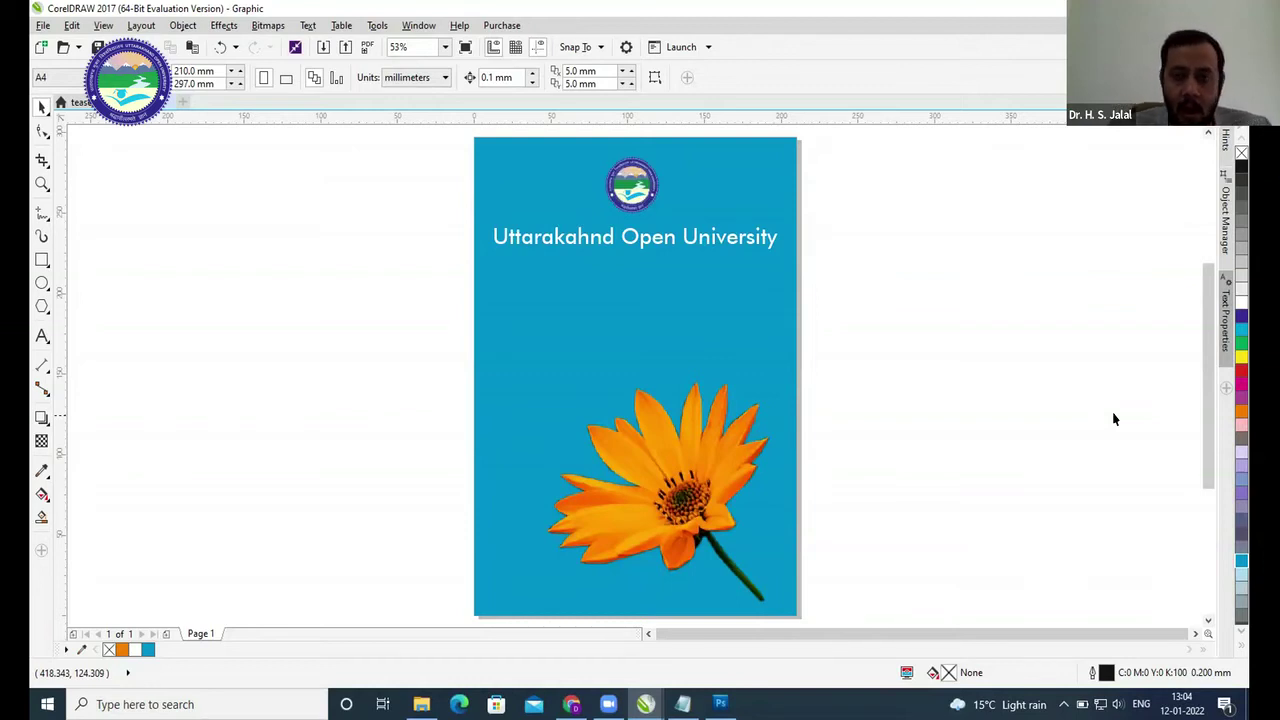
{"action": "left_click", "coordinate": [697, 497]}
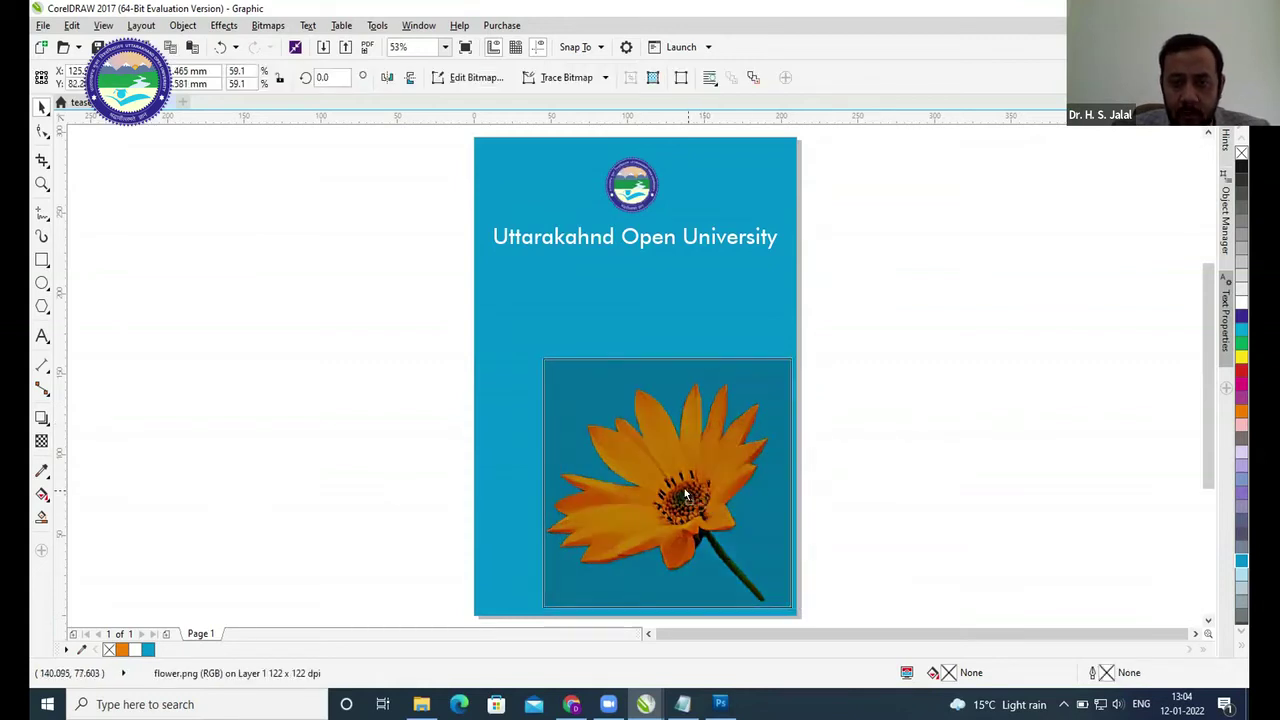
{"action": "left_click", "coordinate": [931, 451]}
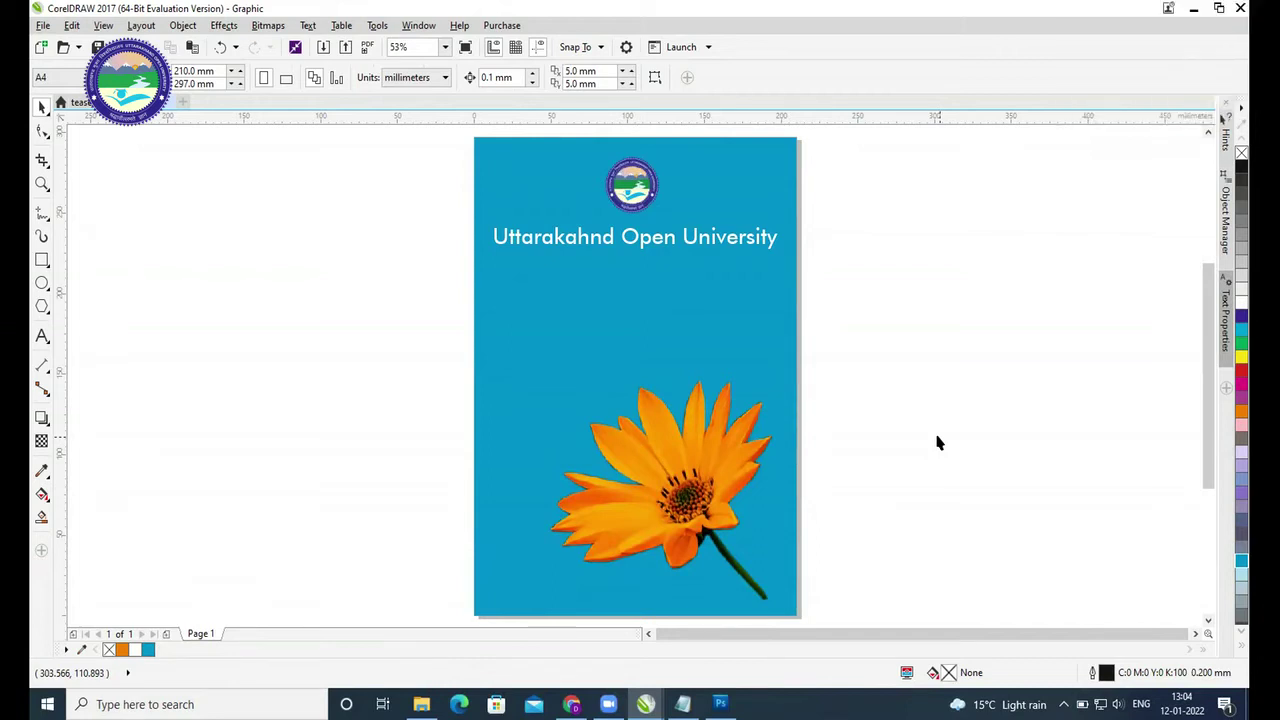
- Examine the edges of the flower and the university logo up close, magnifying the logo up to 800%
{"action": "scroll", "coordinate": [938, 442], "scroll_direction": "up", "scroll_amount": 5}
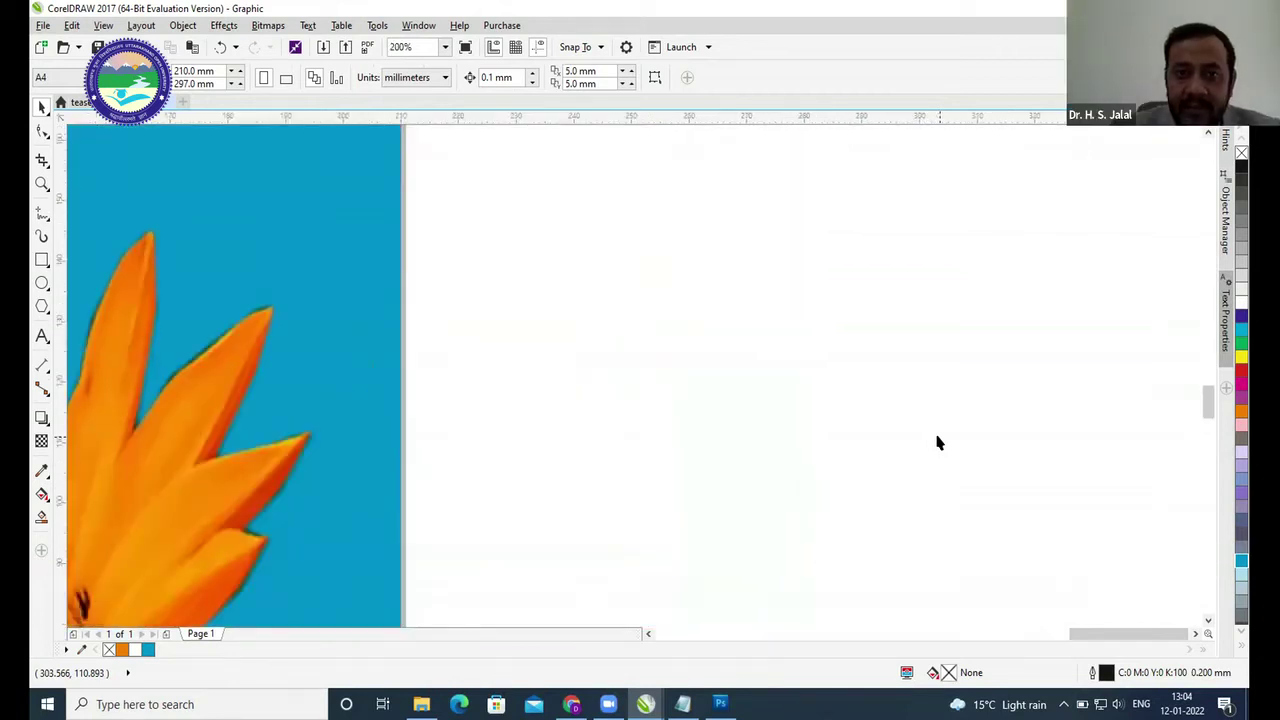
{"action": "scroll", "coordinate": [938, 442], "scroll_direction": "down", "scroll_amount": 5}
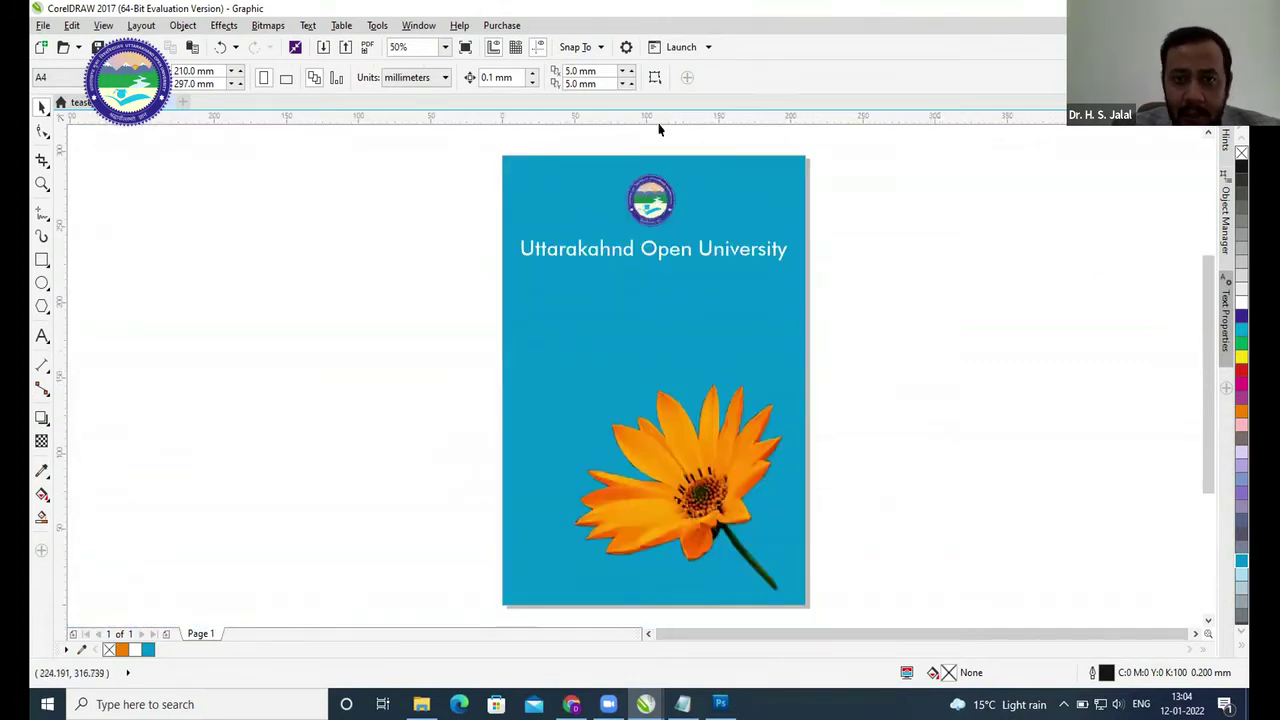
{"action": "scroll", "coordinate": [641, 158], "scroll_direction": "up", "scroll_amount": 2}
{"action": "scroll", "coordinate": [652, 220], "scroll_direction": "up", "scroll_amount": 4}
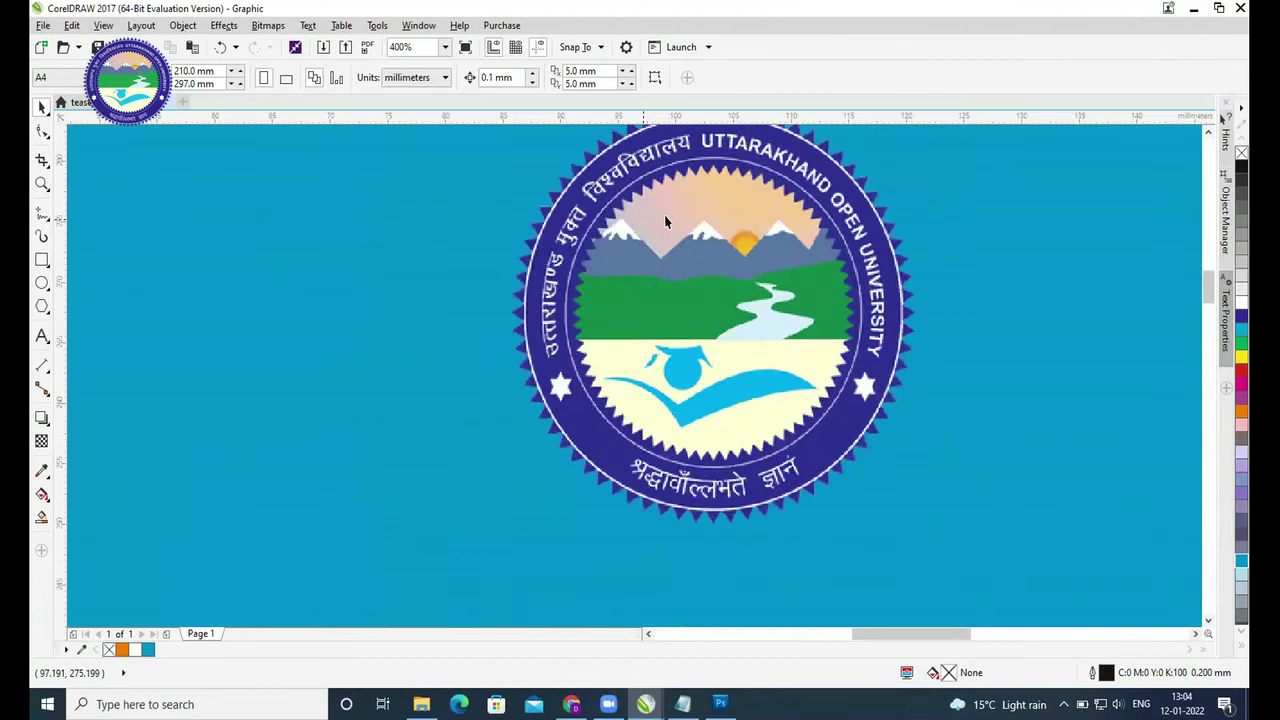
{"action": "scroll", "coordinate": [664, 215], "scroll_direction": "down", "scroll_amount": 2}
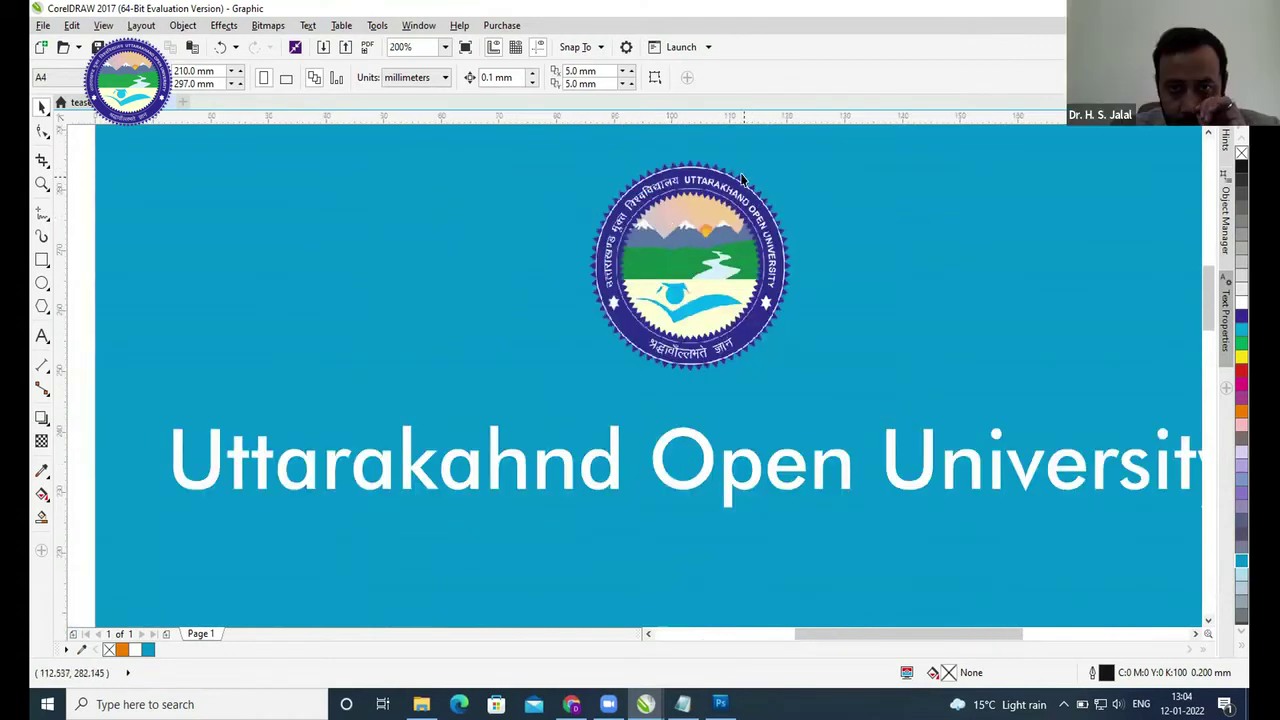
{"action": "scroll", "coordinate": [742, 180], "scroll_direction": "up", "scroll_amount": 2}
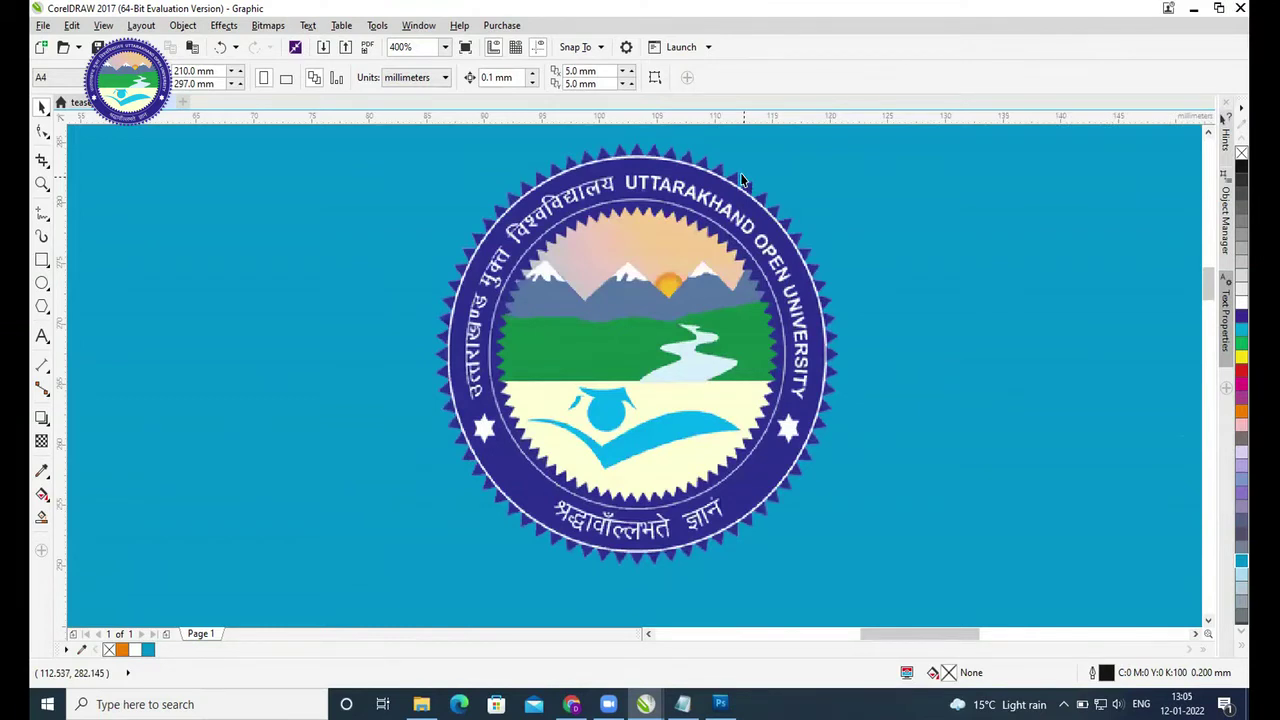
{"action": "scroll", "coordinate": [702, 275], "scroll_direction": "down", "scroll_amount": 2}
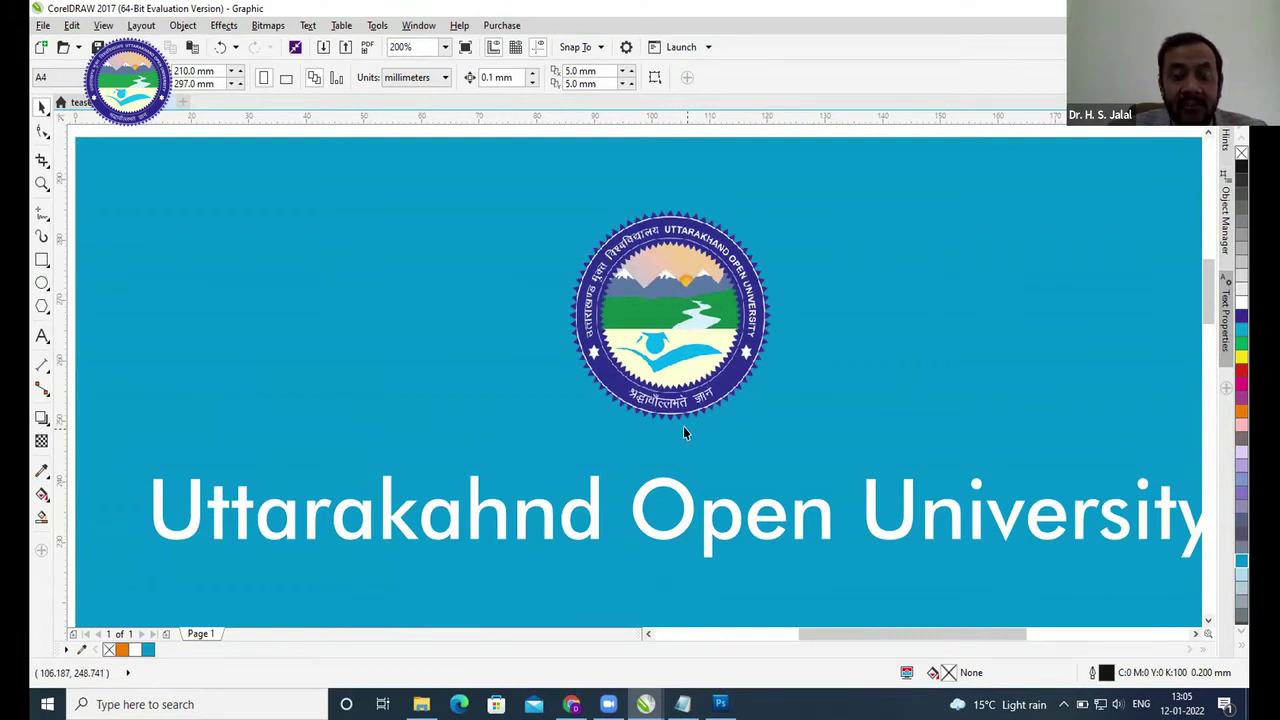
{"action": "scroll", "coordinate": [684, 432], "scroll_direction": "up", "scroll_amount": 2}
{"action": "scroll", "coordinate": [690, 440], "scroll_direction": "up", "scroll_amount": 2}
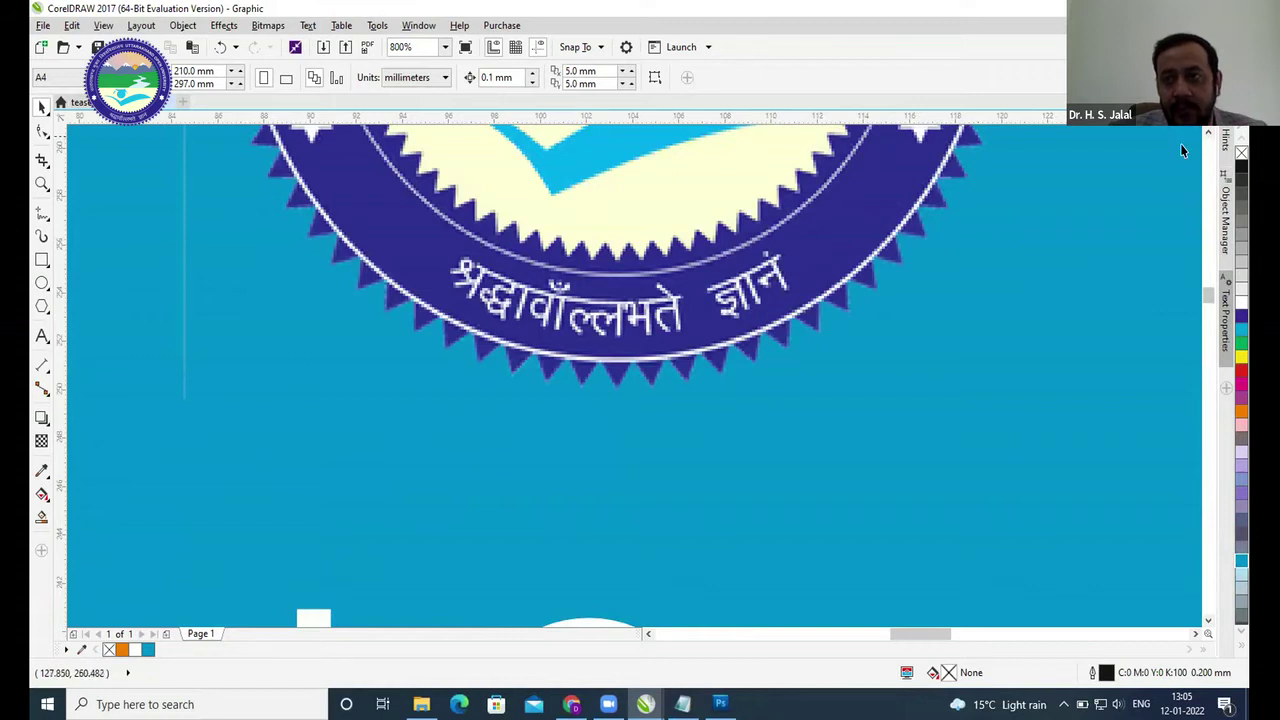
{"action": "scroll", "coordinate": [958, 254], "scroll_direction": "up", "scroll_amount": 3}
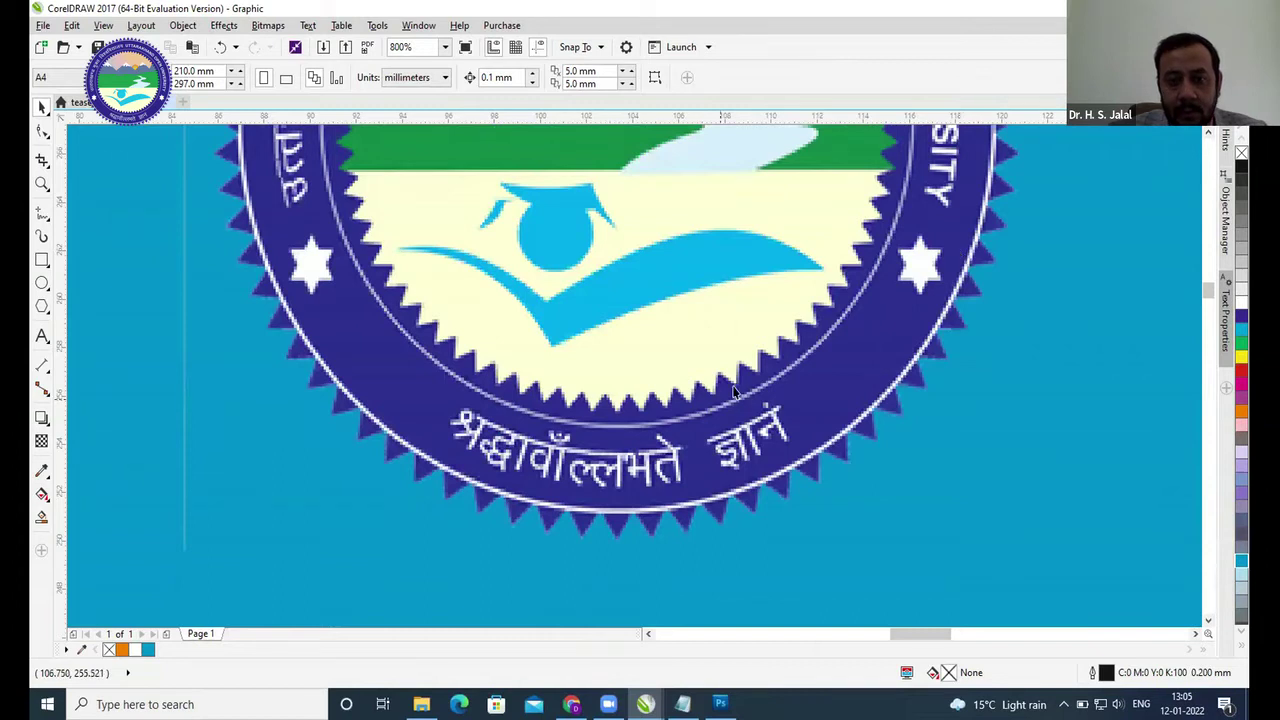
- Compare the edges of the university name's lettering with the bitmap logo, magnifying the text up to 3200%
{"action": "left_click", "coordinate": [1207, 622]}
{"action": "left_click", "coordinate": [1207, 622]}
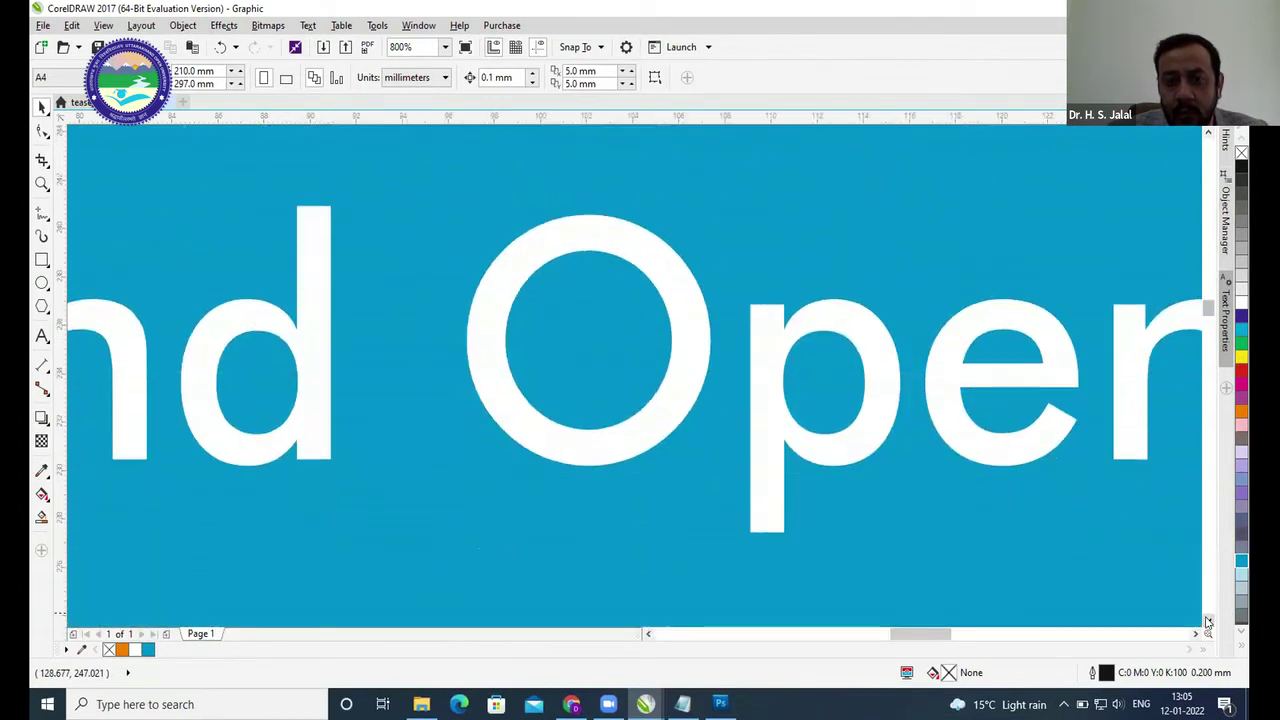
{"action": "scroll", "coordinate": [810, 458], "scroll_direction": "down", "scroll_amount": 1}
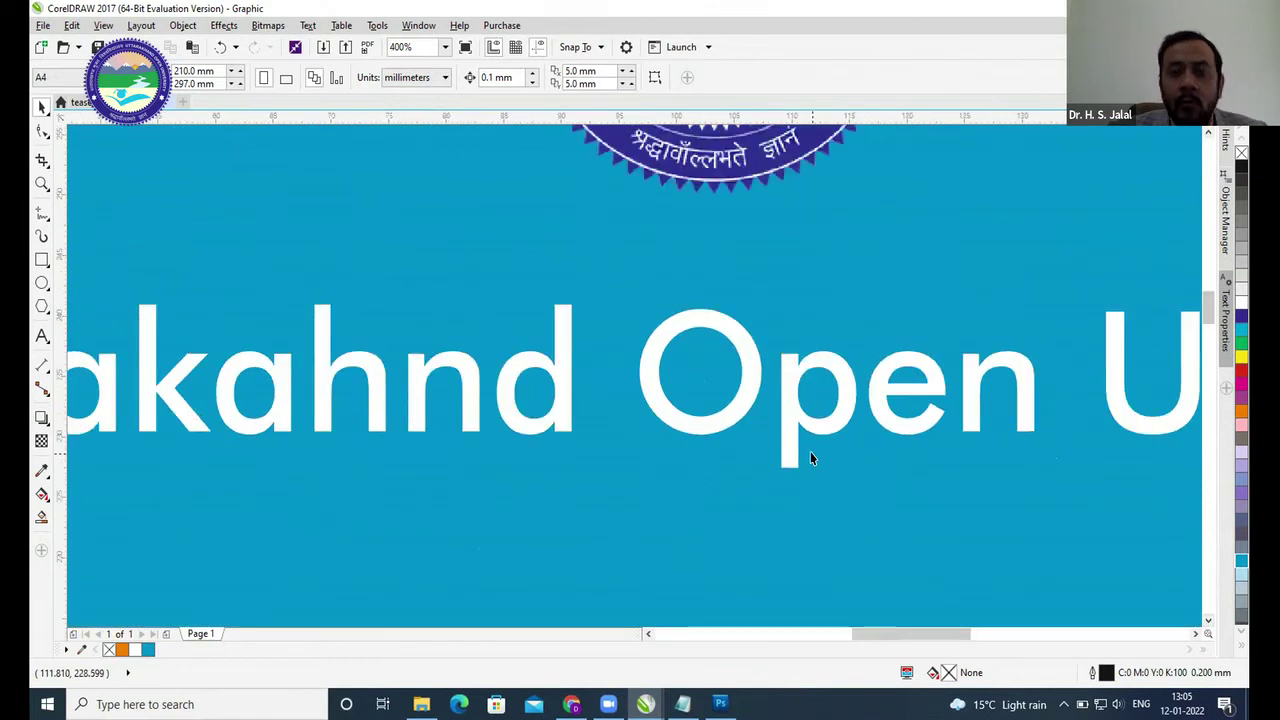
{"action": "scroll", "coordinate": [777, 394], "scroll_direction": "up", "scroll_amount": 3}
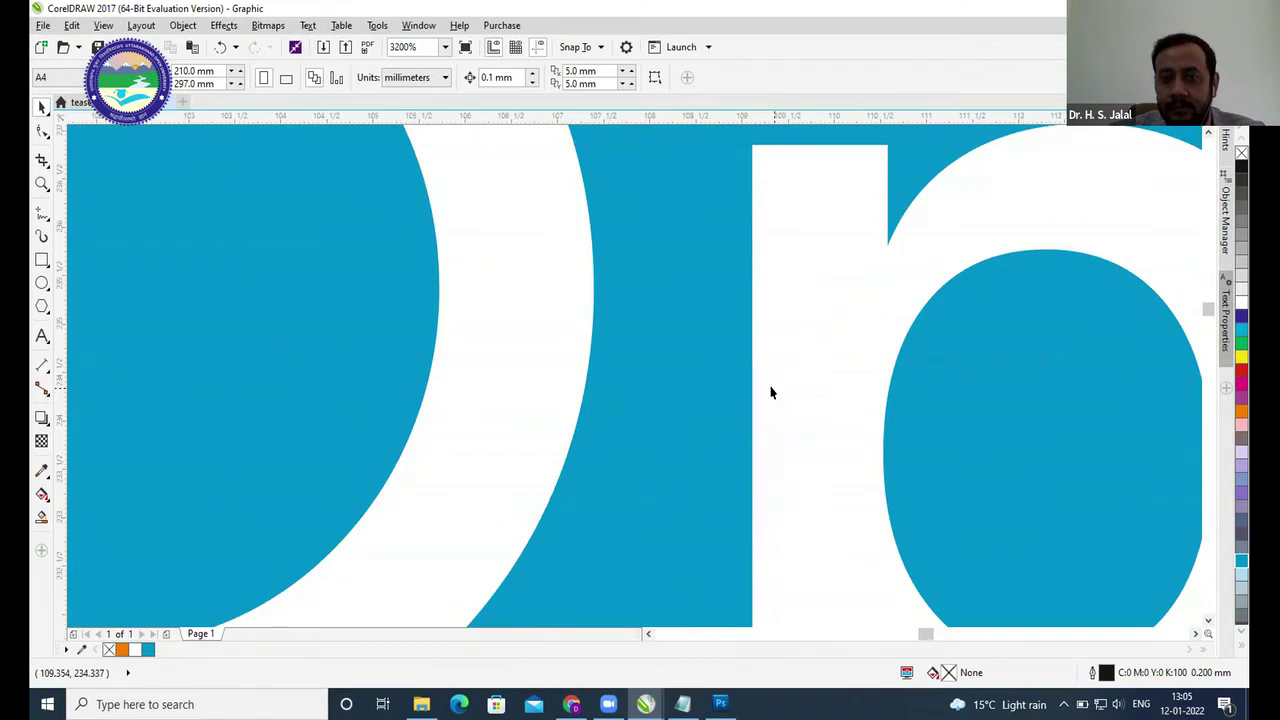
{"action": "scroll", "coordinate": [770, 392], "scroll_direction": "down", "scroll_amount": 3}
{"action": "scroll", "coordinate": [892, 260], "scroll_direction": "up", "scroll_amount": 3}
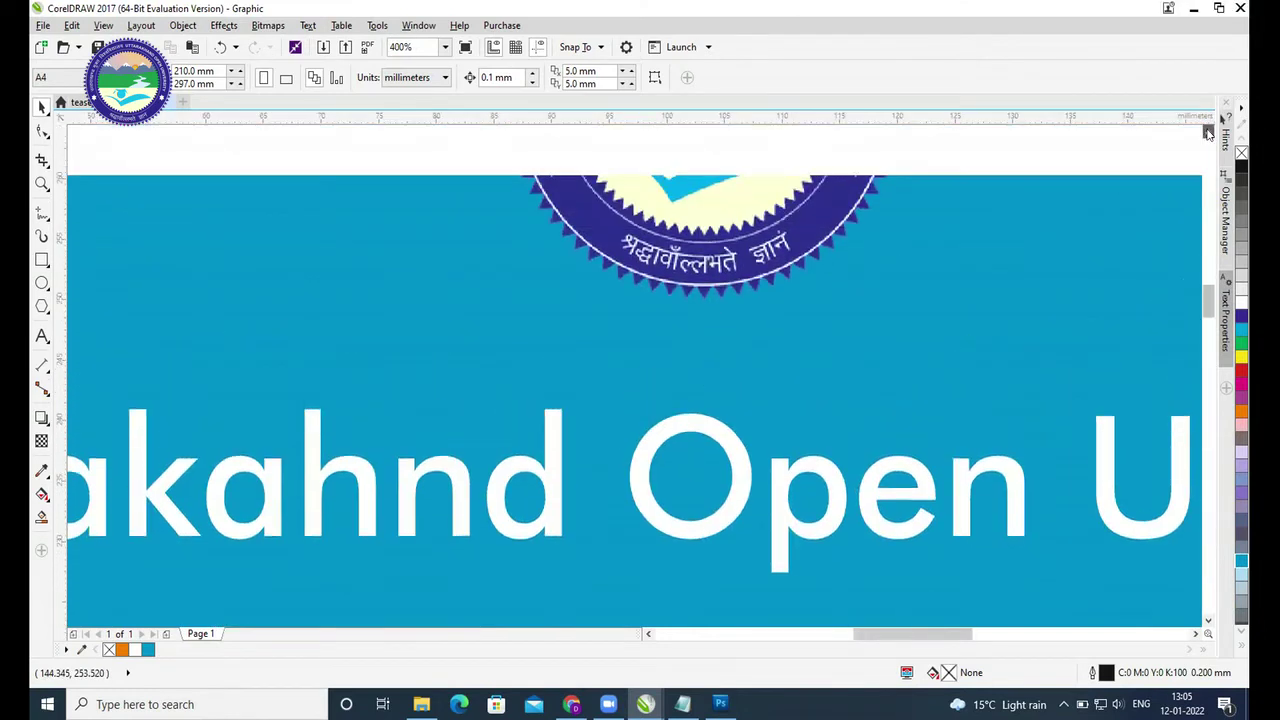
{"action": "scroll", "coordinate": [892, 260], "scroll_direction": "down", "scroll_amount": 1}
{"action": "left_click", "coordinate": [857, 242]}
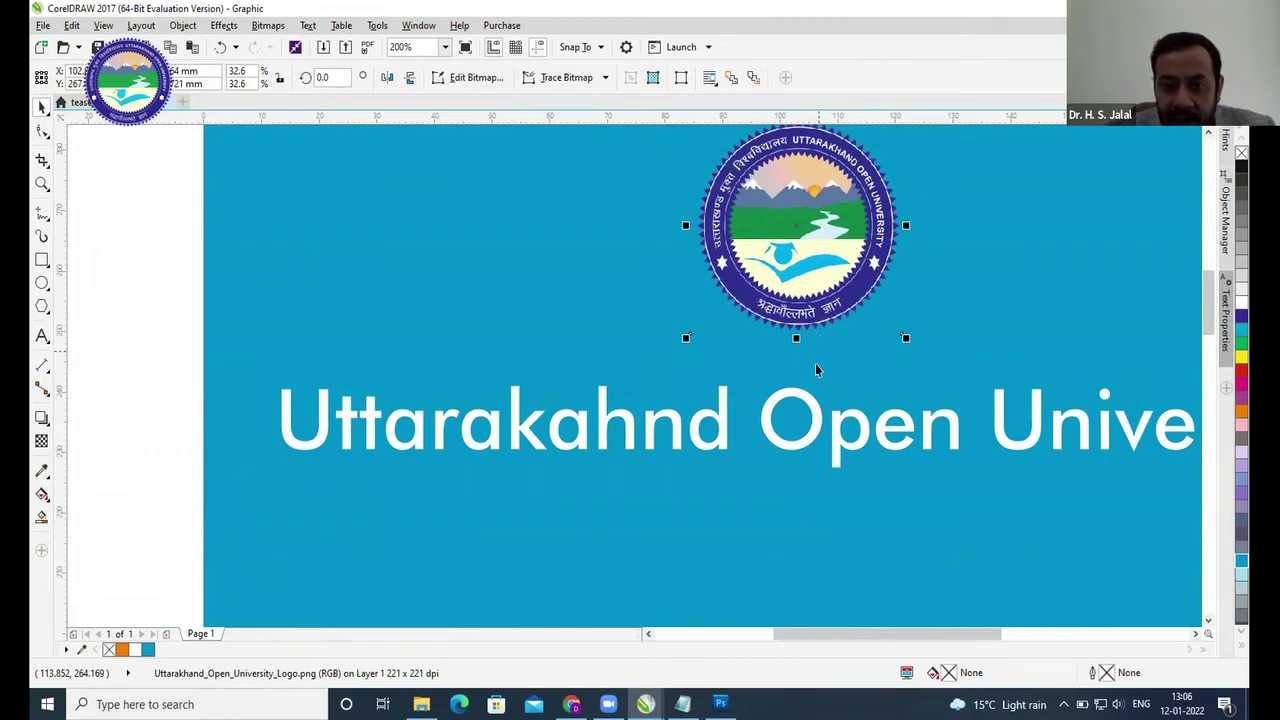
{"action": "left_click", "coordinate": [815, 425]}
{"action": "scroll", "coordinate": [815, 425], "scroll_direction": "up", "scroll_amount": 2}
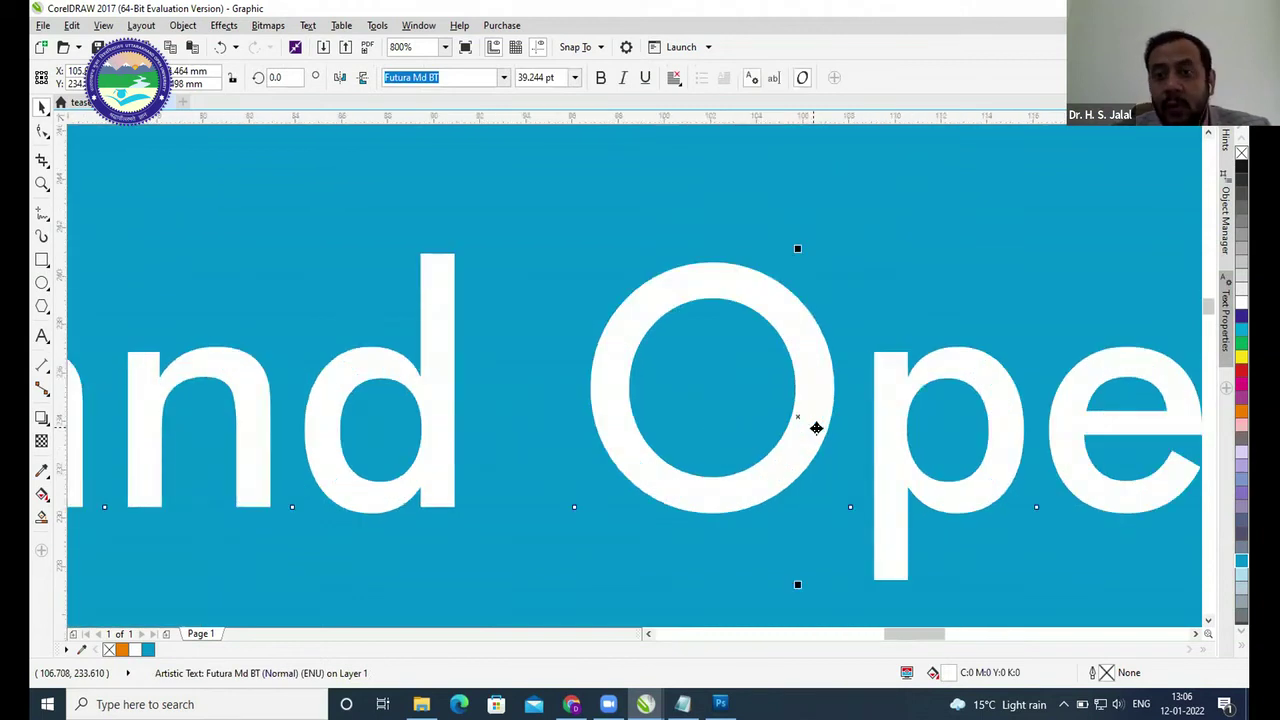
- Examine the lettering of the university name up close at 800% magnification
{"action": "scroll", "coordinate": [805, 422], "scroll_direction": "down", "scroll_amount": 2}
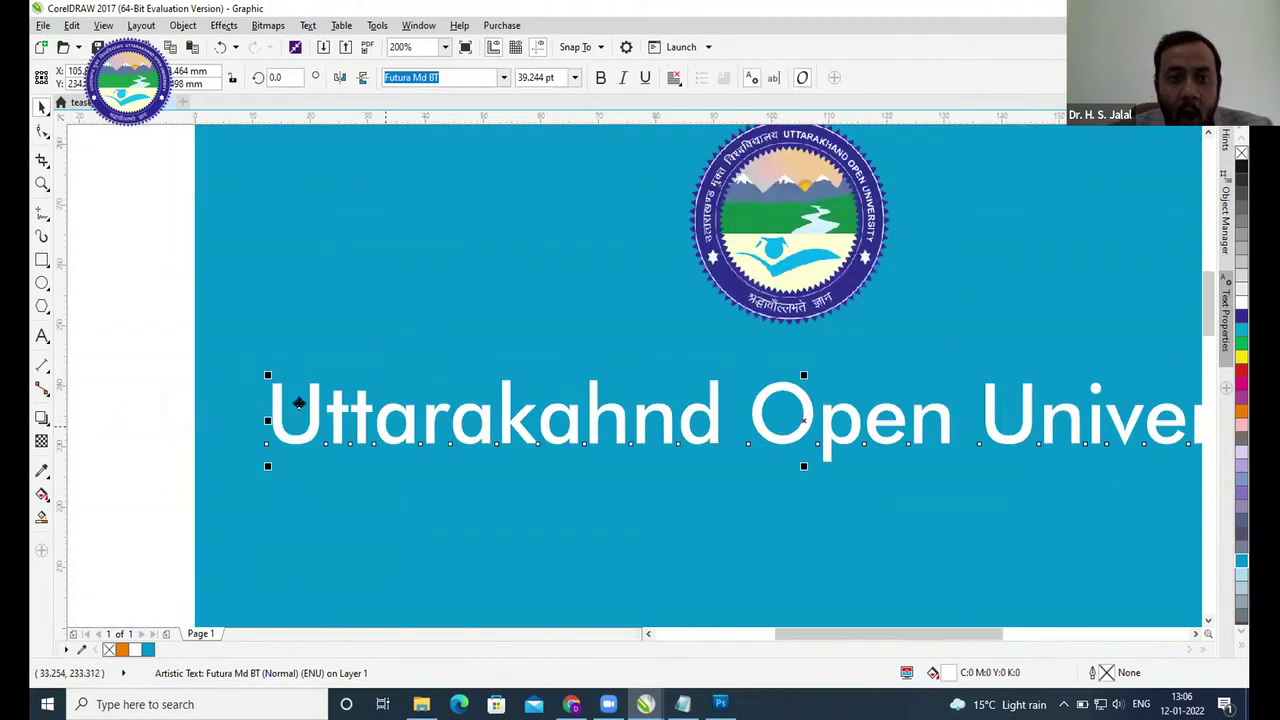
{"action": "left_click", "coordinate": [340, 428]}
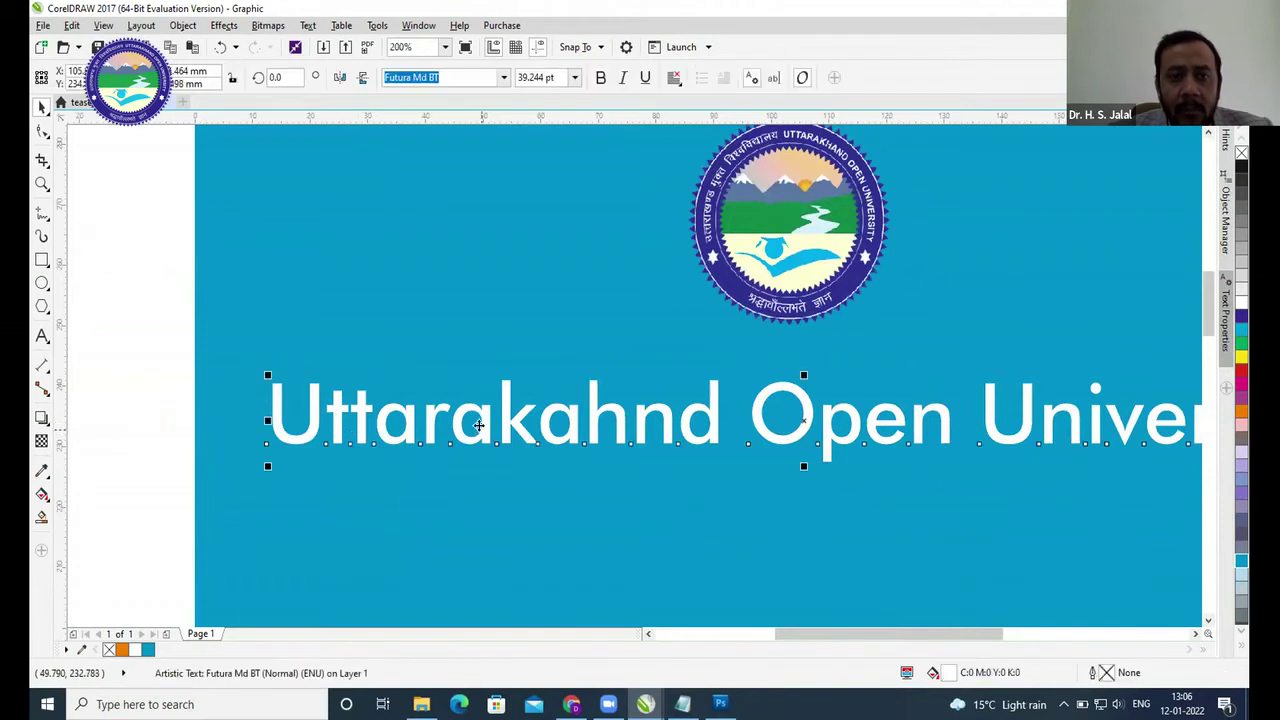
{"action": "scroll", "coordinate": [478, 425], "scroll_direction": "up", "scroll_amount": 1}
{"action": "scroll", "coordinate": [478, 425], "scroll_direction": "up", "scroll_amount": 1}
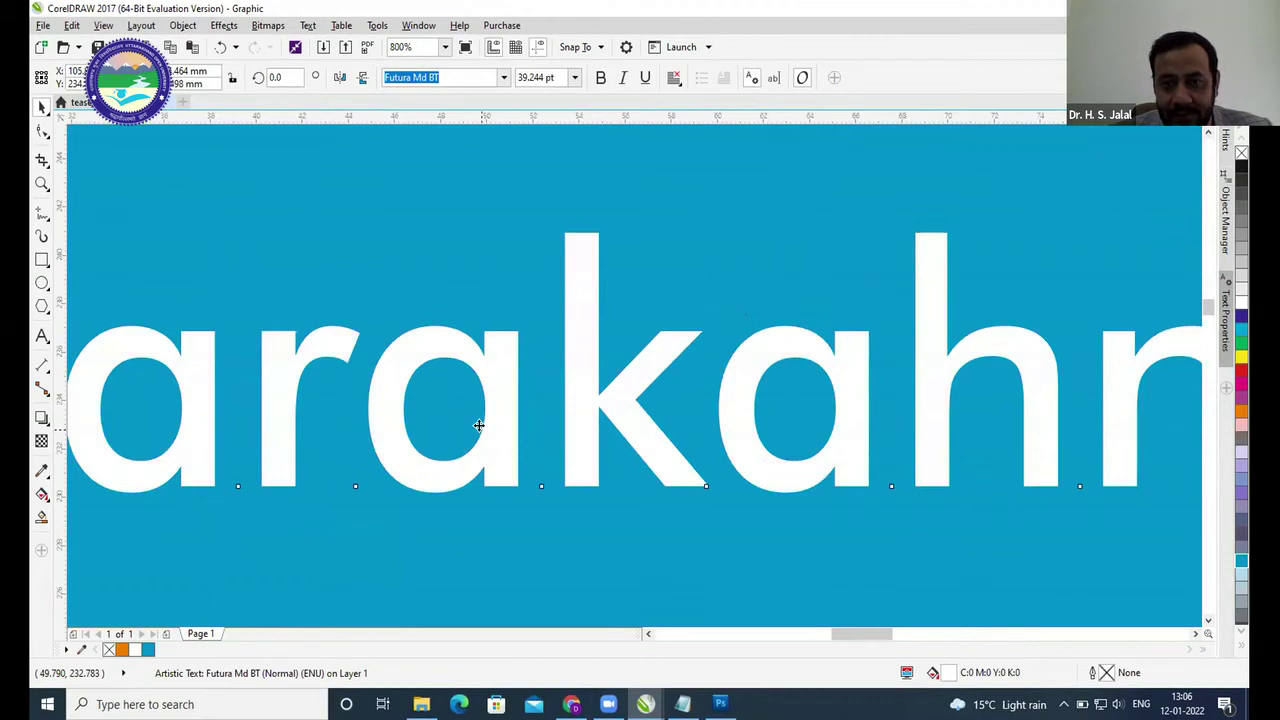
{"action": "scroll", "coordinate": [478, 425], "scroll_direction": "down", "scroll_amount": 4}
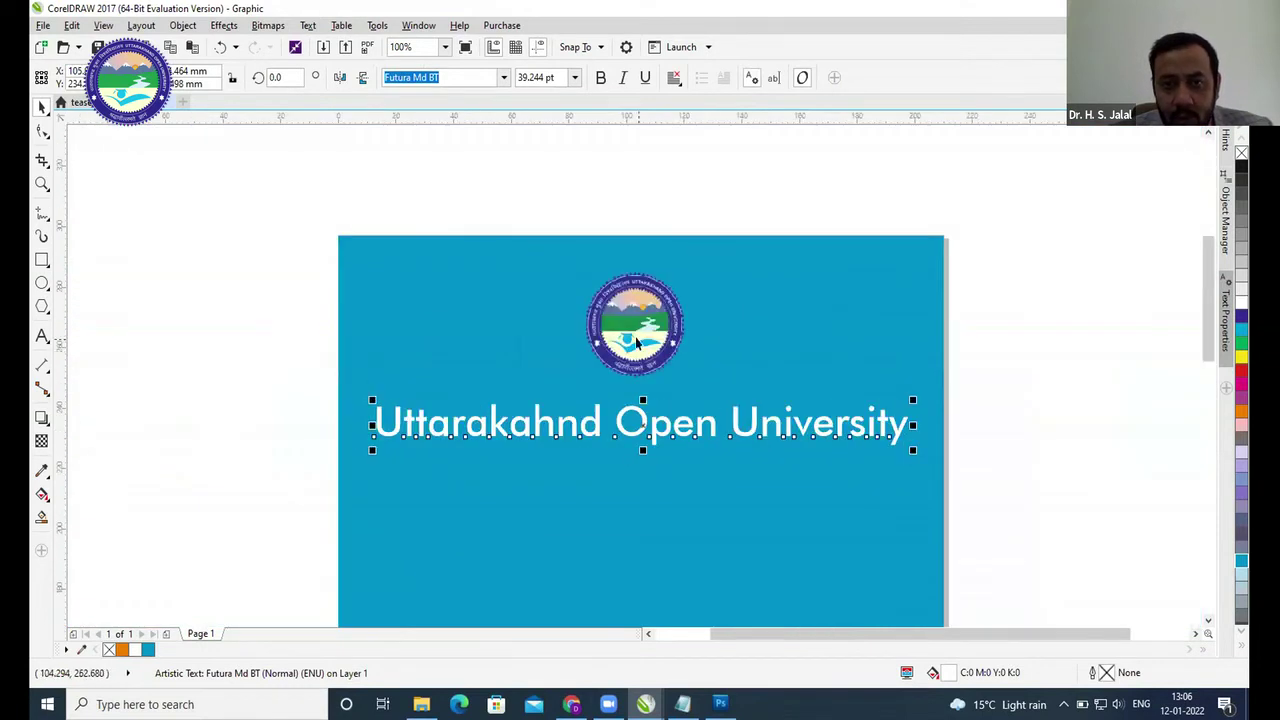
- Inspect the bitmap university logo up close at 400% and compare it with the text beneath
{"action": "scroll", "coordinate": [636, 343], "scroll_direction": "up", "scroll_amount": 1}
{"action": "scroll", "coordinate": [636, 343], "scroll_direction": "up", "scroll_amount": 1}
{"action": "scroll", "coordinate": [636, 343], "scroll_direction": "down", "scroll_amount": 1}
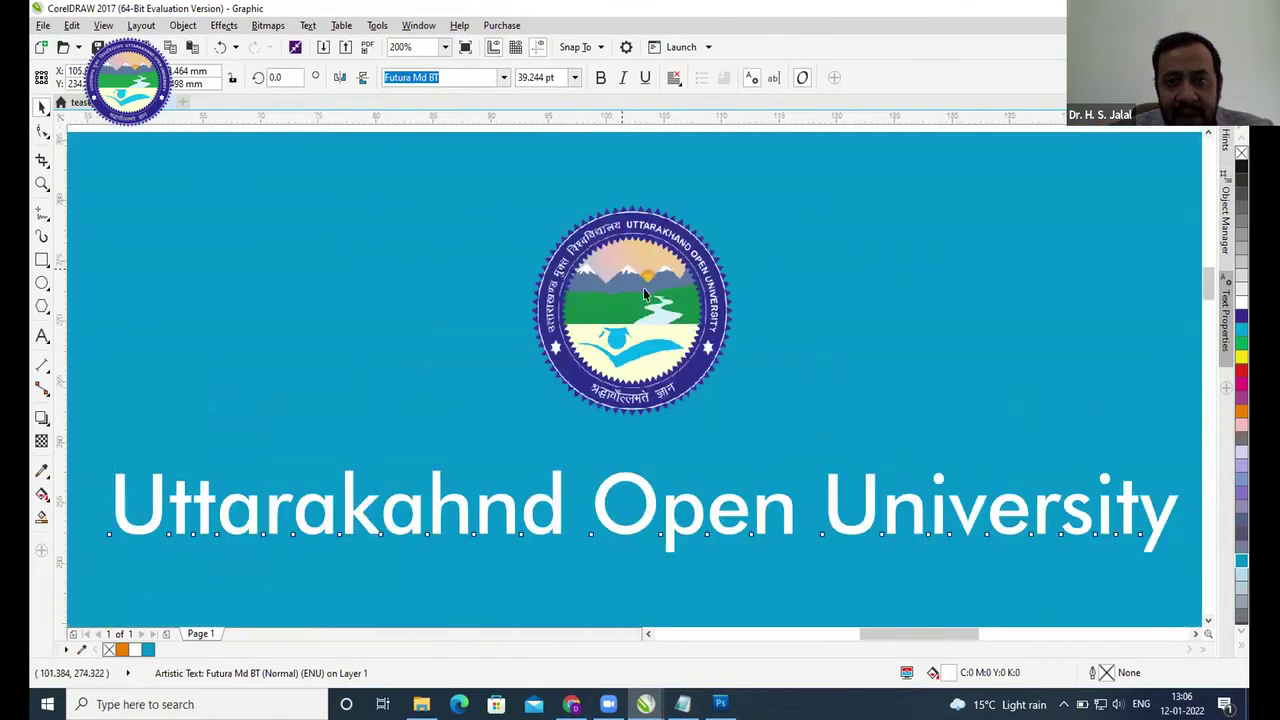
{"action": "scroll", "coordinate": [643, 287], "scroll_direction": "up", "scroll_amount": 1}
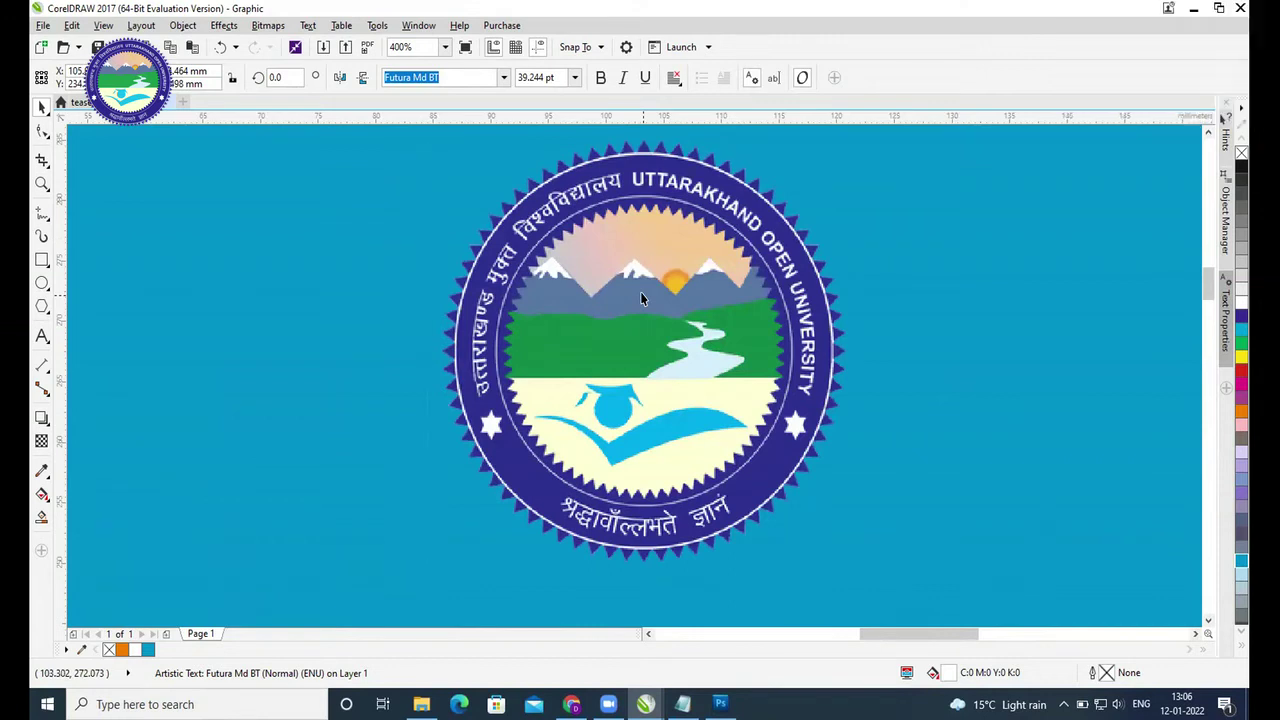
{"action": "scroll", "coordinate": [642, 298], "scroll_direction": "down", "scroll_amount": 1}
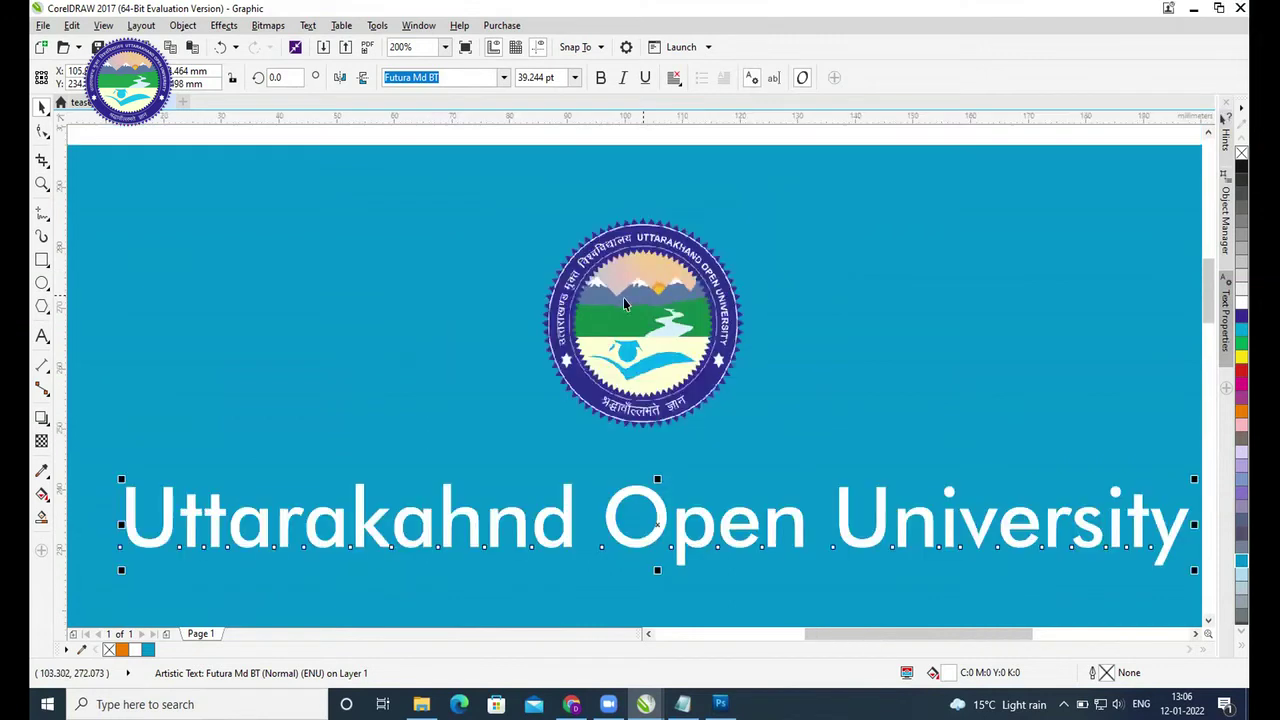
{"action": "left_click", "coordinate": [623, 302]}
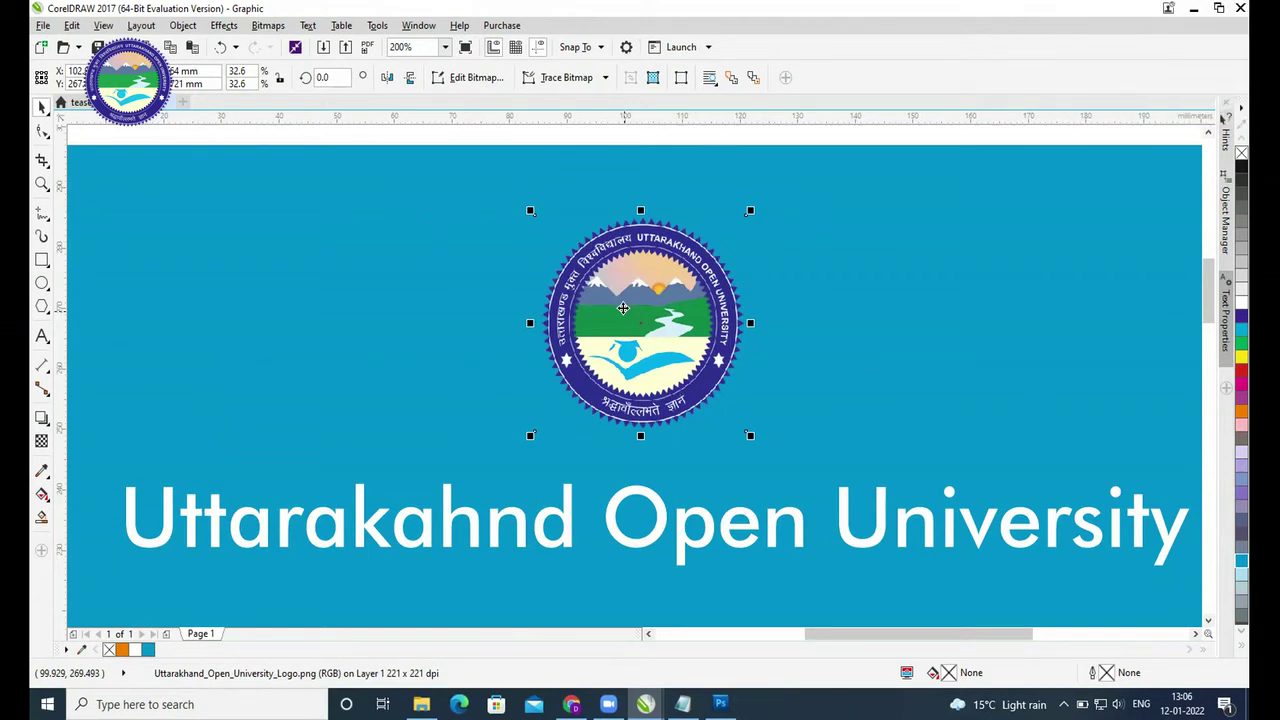
{"action": "left_click", "coordinate": [792, 325]}
{"action": "left_click", "coordinate": [669, 347]}
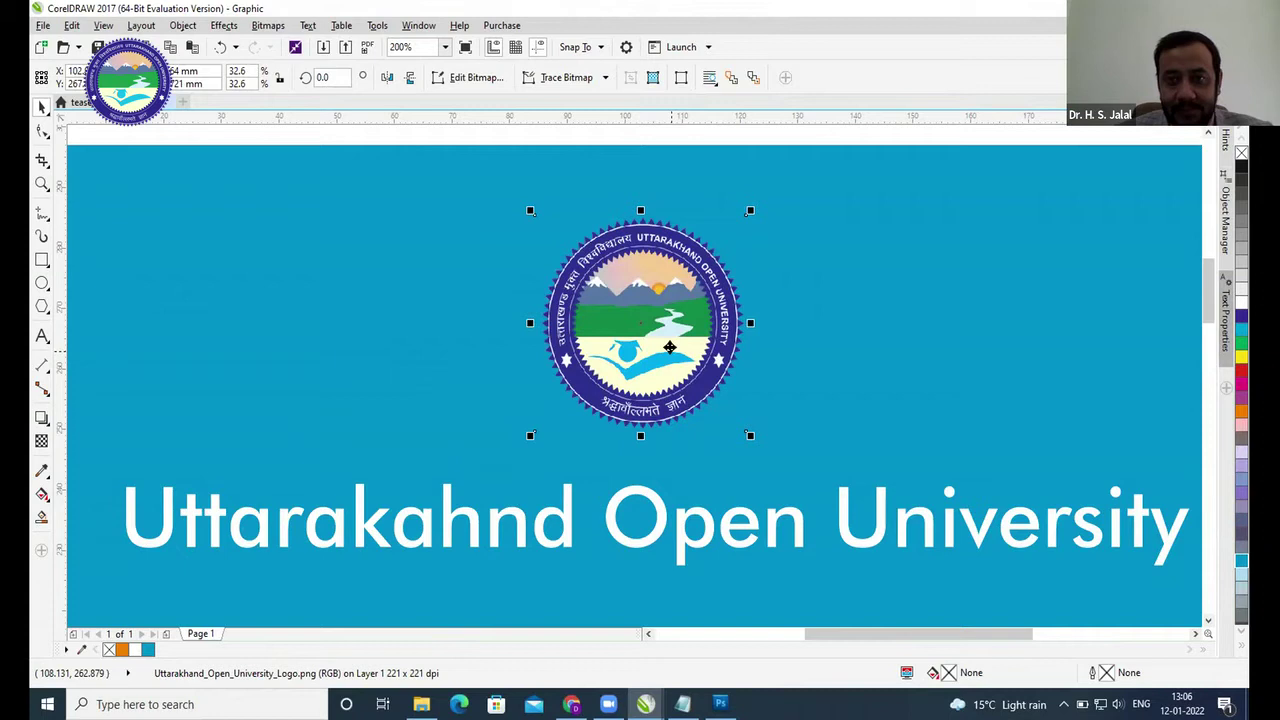
- Export the whole cover to the Desktop as Graphic.jpg in CMYK Color (32-bit) at 100% quality
{"action": "key", "text": "shift+F4"}
{"action": "left_click", "coordinate": [926, 317]}
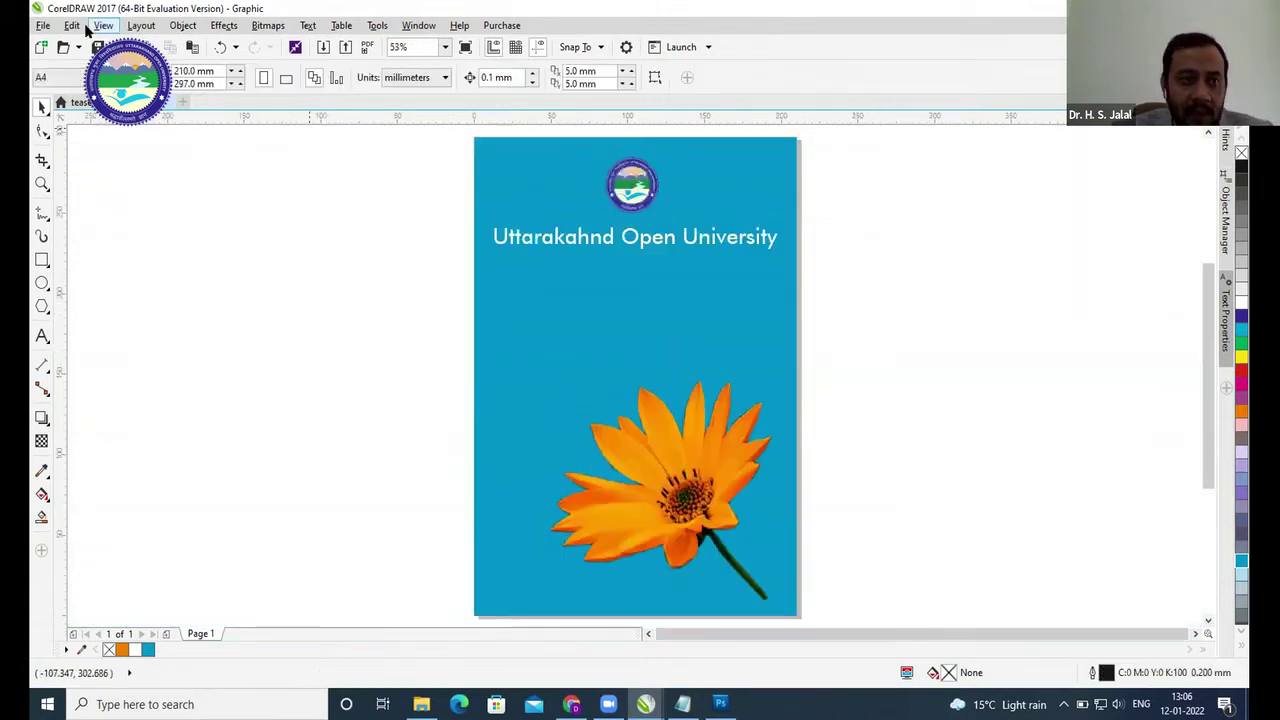
{"action": "left_click", "coordinate": [43, 25]}
{"action": "left_click", "coordinate": [75, 291]}
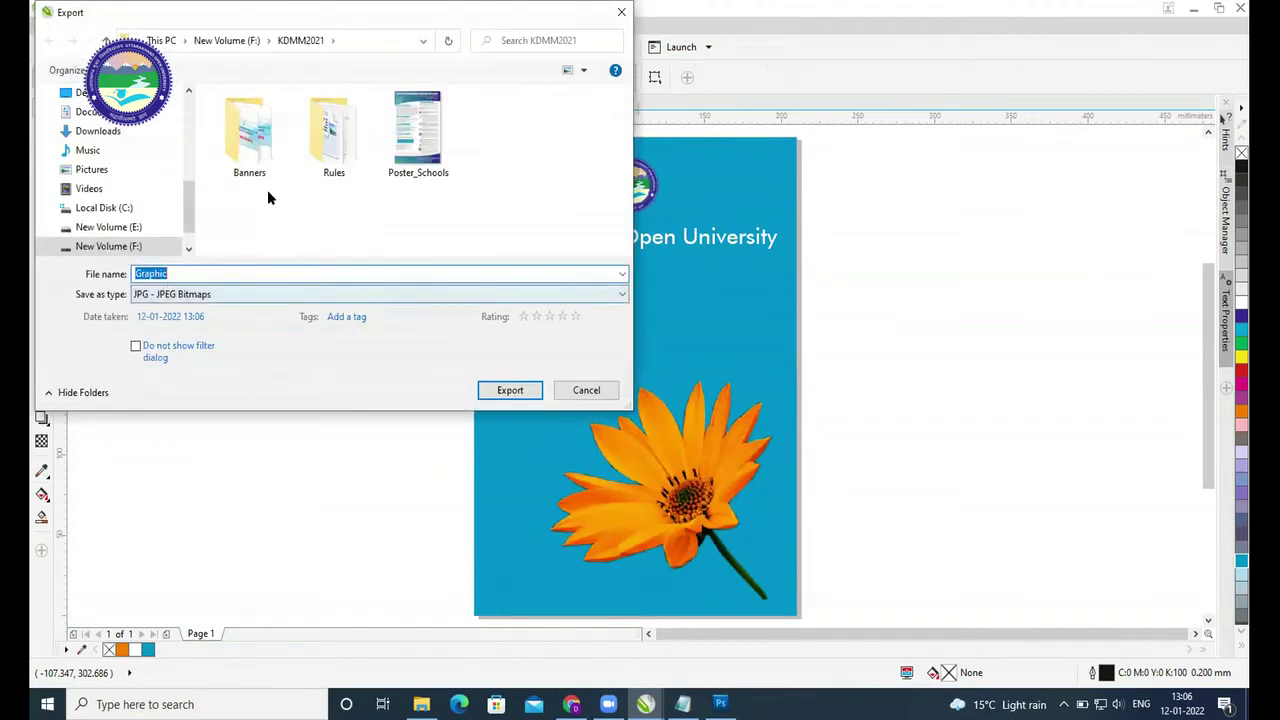
{"action": "left_click", "coordinate": [75, 92]}
{"action": "left_click", "coordinate": [184, 272]}
{"action": "left_click", "coordinate": [508, 390]}
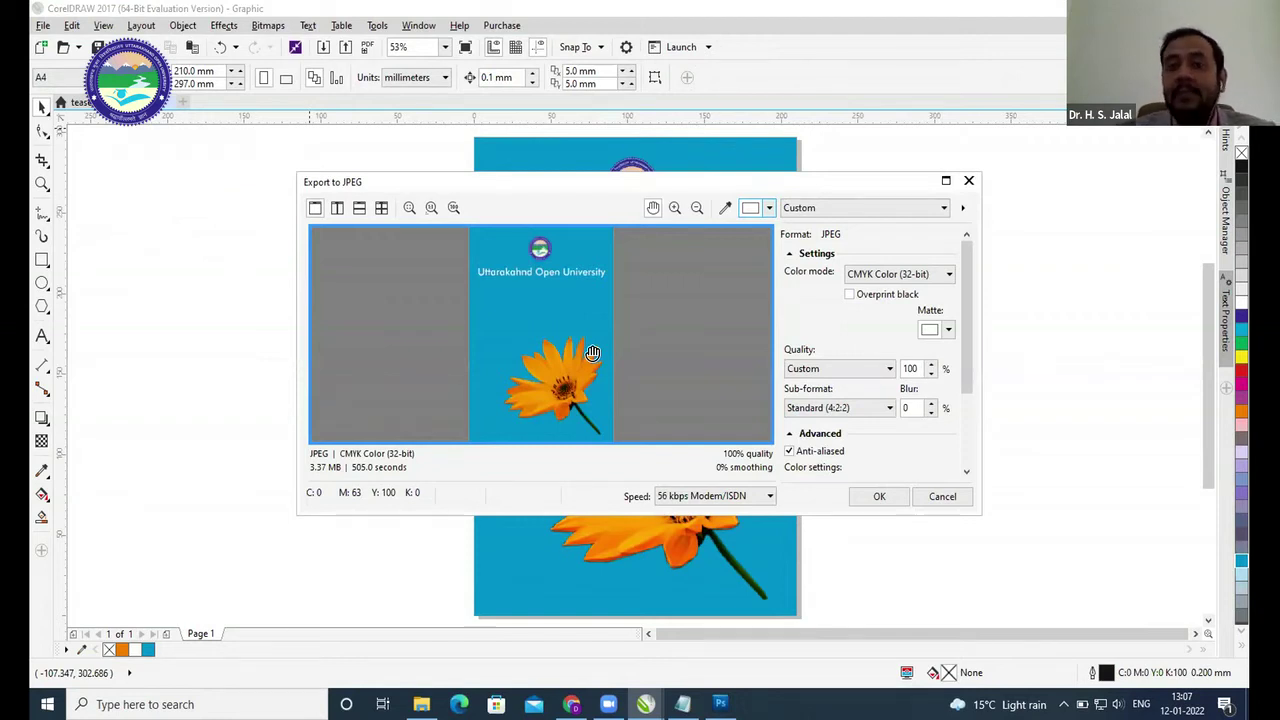
{"action": "left_click", "coordinate": [879, 496]}
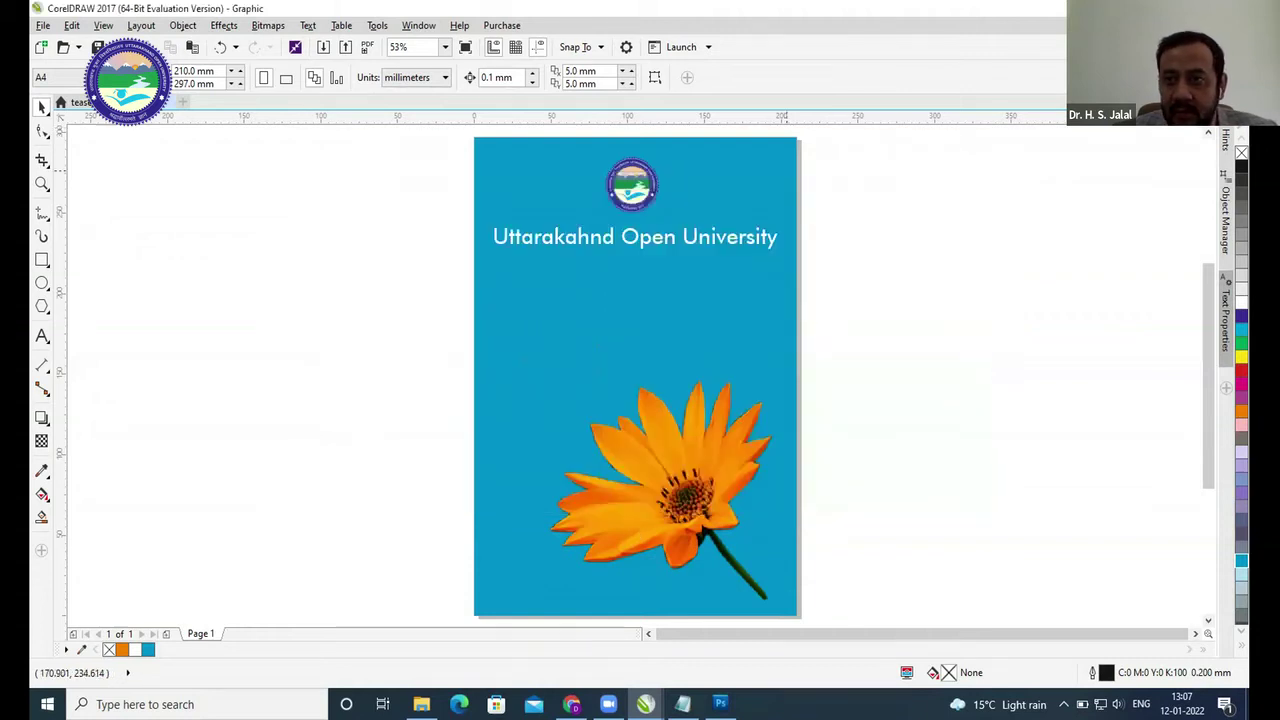
- Open the exported Graphic.jpg from the desktop and examine the flower's petal edges, magnifying up to 241%
{"action": "key", "text": "alt+Tab"}
{"action": "key", "text": "super+d"}
{"action": "double_click", "coordinate": [288, 155]}
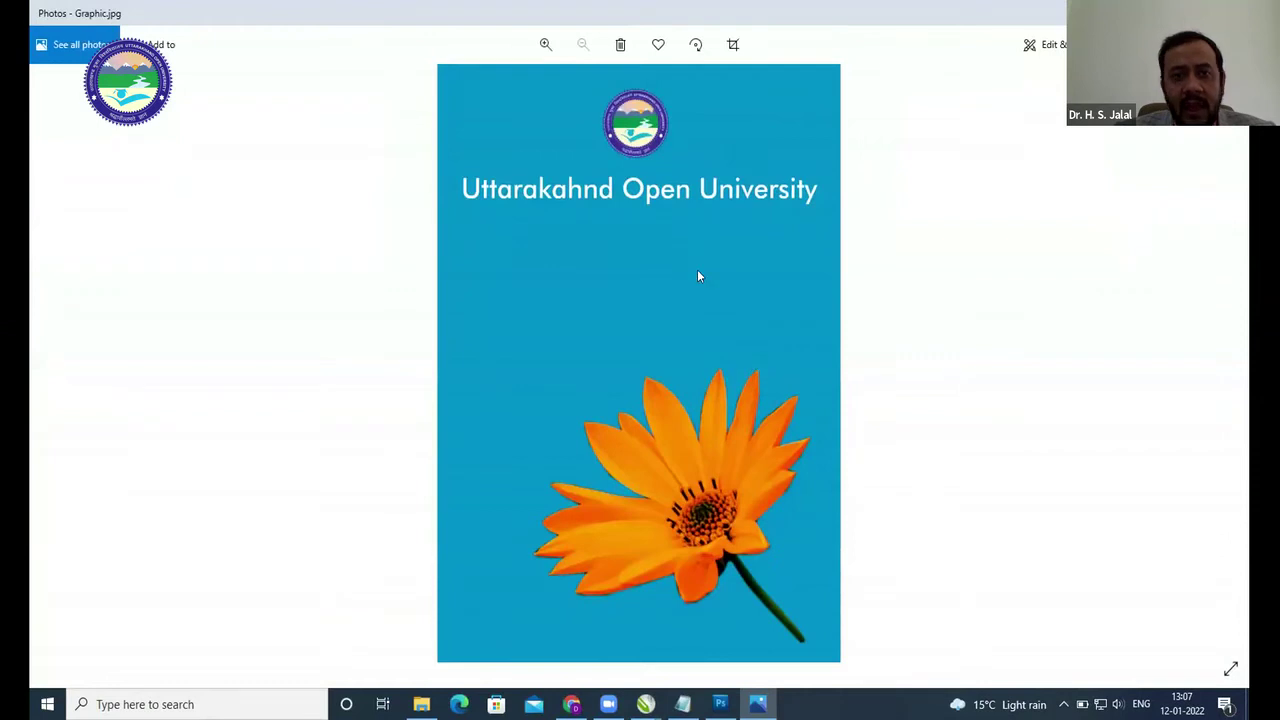
{"action": "scroll", "coordinate": [692, 325], "scroll_direction": "up", "scroll_amount": 5}
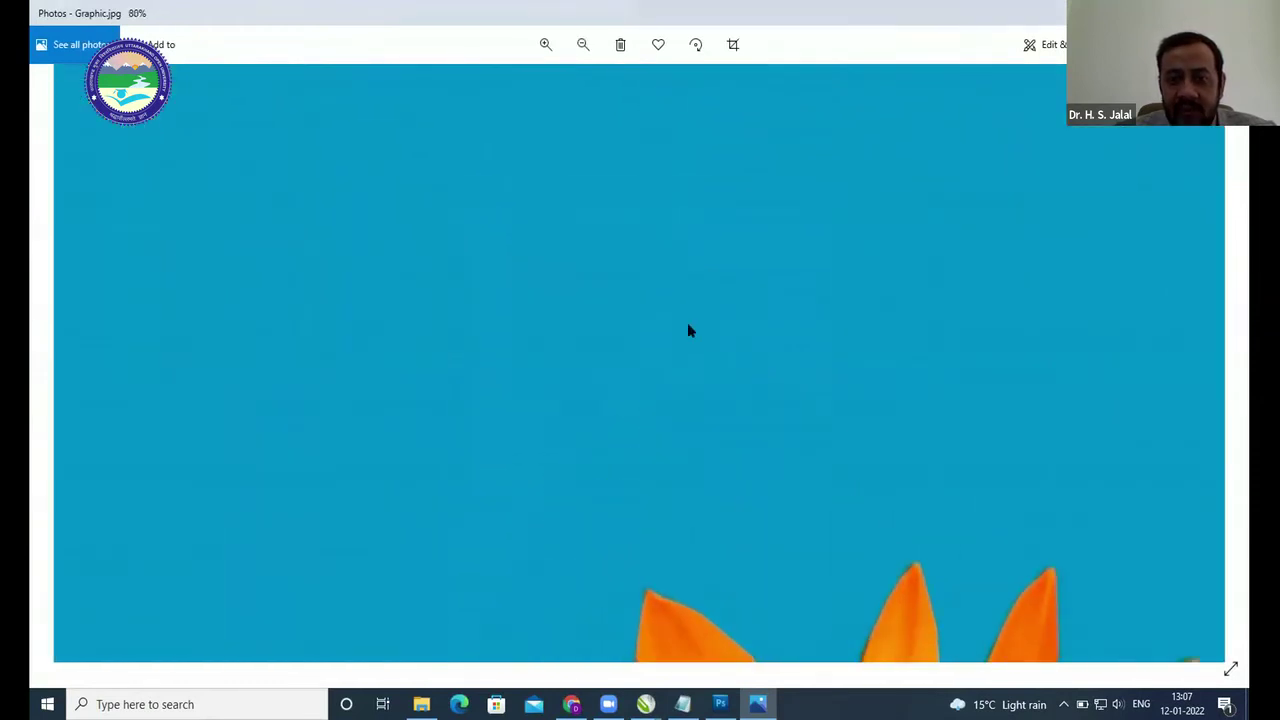
{"action": "scroll", "coordinate": [750, 428], "scroll_direction": "down", "scroll_amount": 2}
{"action": "scroll", "coordinate": [720, 410], "scroll_direction": "up", "scroll_amount": 4}
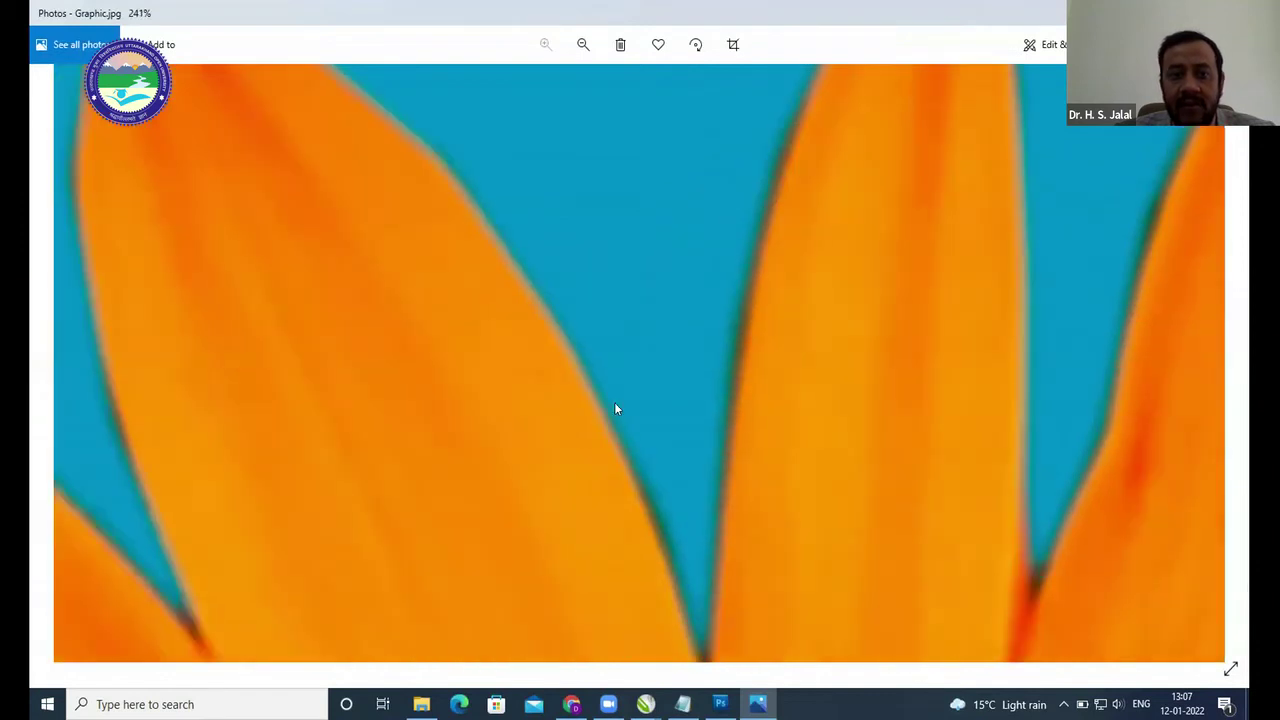
{"action": "left_click_drag", "start_coordinate": [615, 408], "coordinate": [731, 352]}
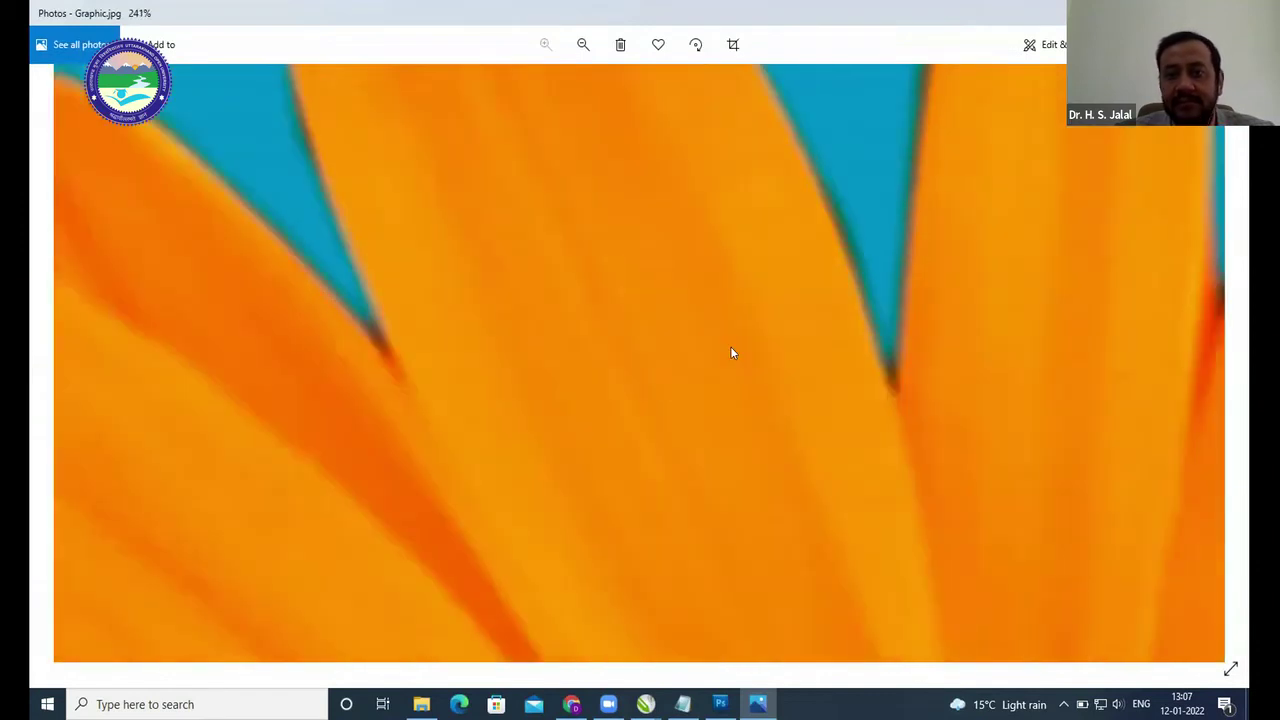
{"action": "scroll", "coordinate": [730, 350], "scroll_direction": "down", "scroll_amount": 3}
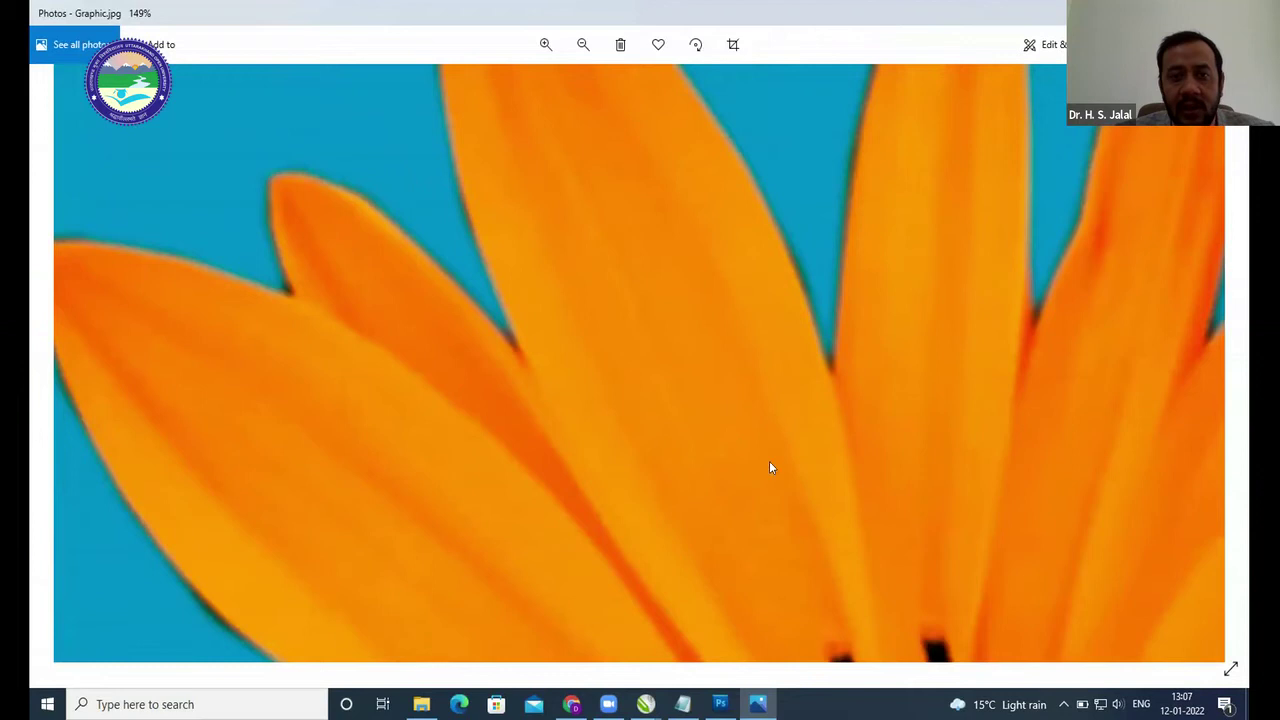
{"action": "scroll", "coordinate": [763, 280], "scroll_direction": "down", "scroll_amount": 6}
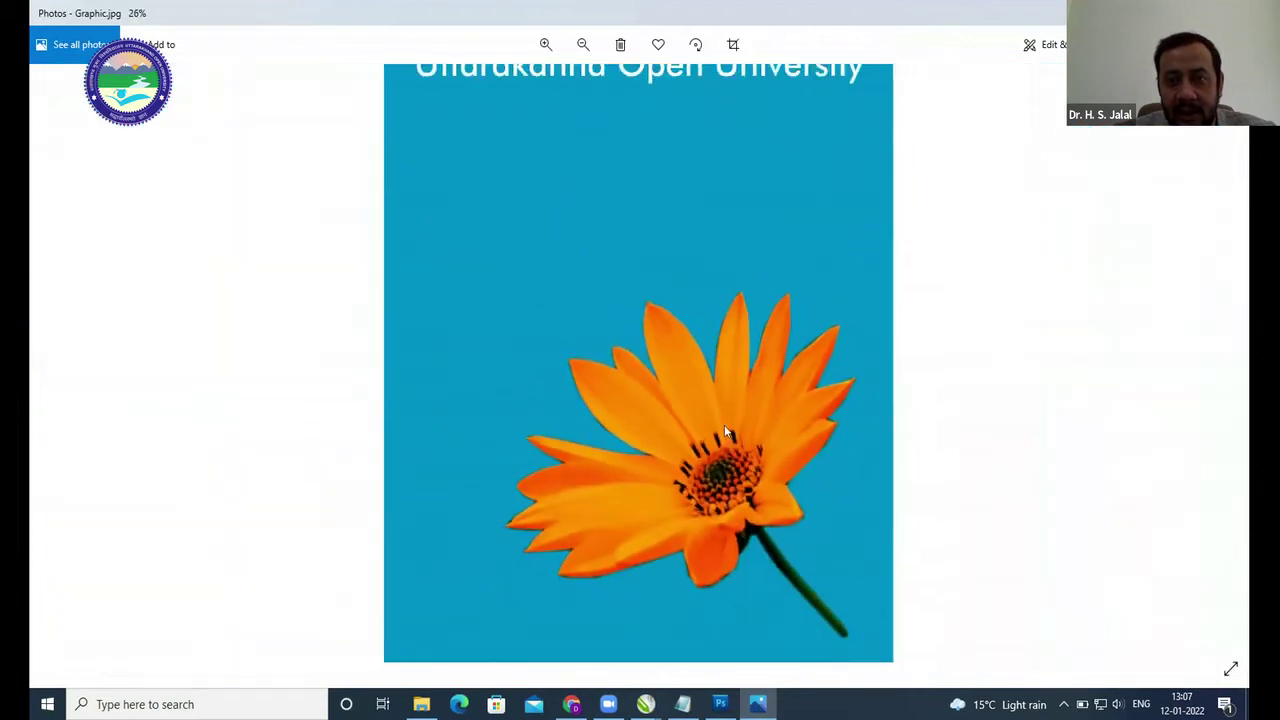
- Examine the university name's lettering in the exported image at 241%, and close the image
{"action": "scroll", "coordinate": [653, 230], "scroll_direction": "up", "scroll_amount": 8}
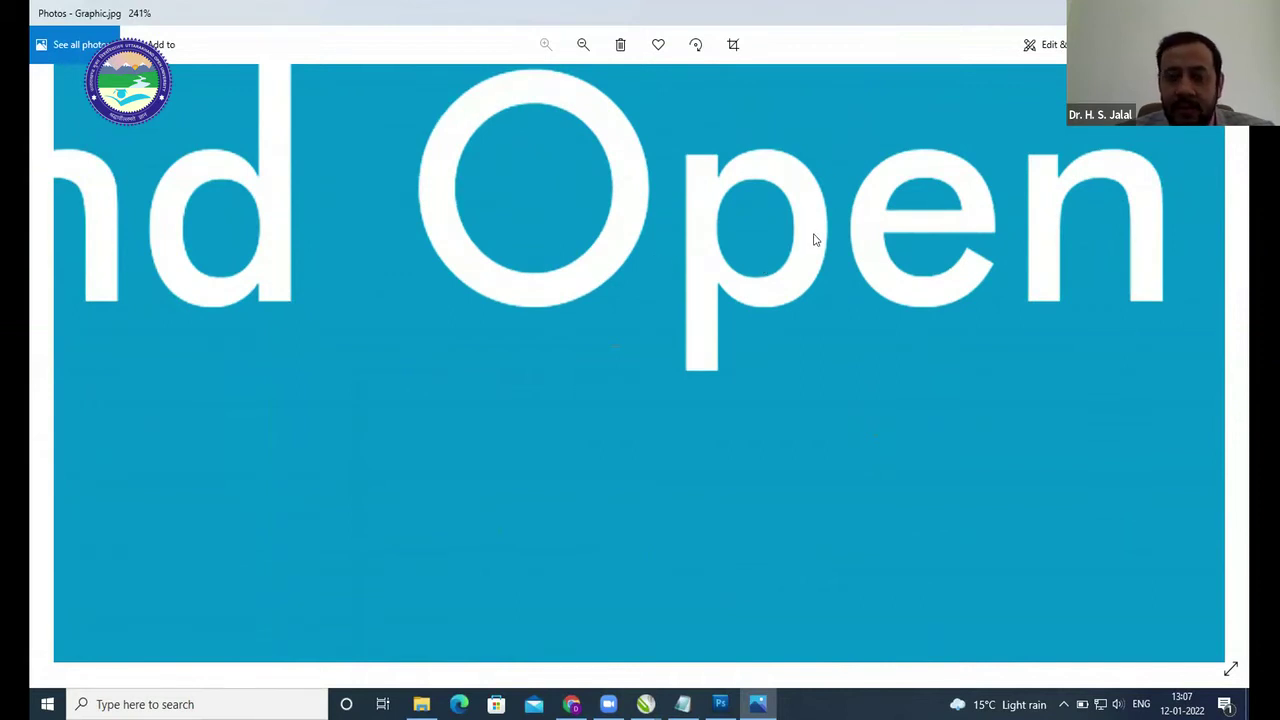
{"action": "scroll", "coordinate": [815, 240], "scroll_direction": "down", "scroll_amount": 8}
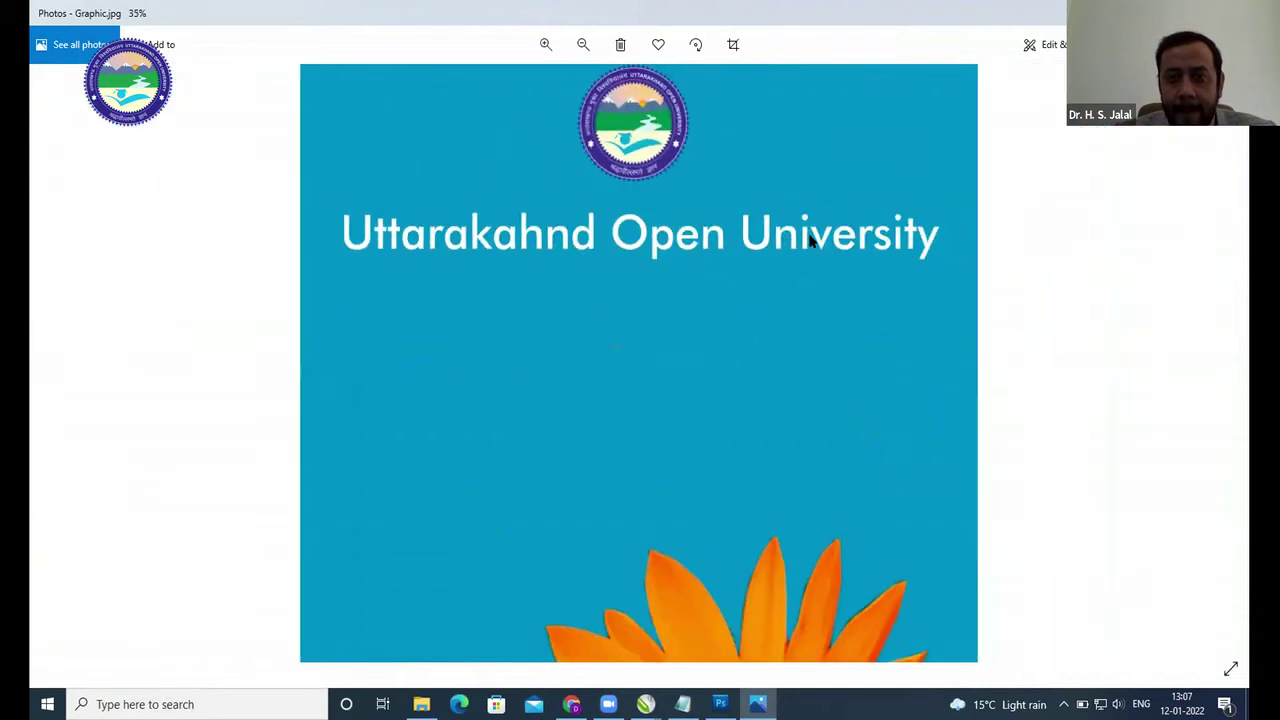
{"action": "scroll", "coordinate": [800, 240], "scroll_direction": "down", "scroll_amount": 2}
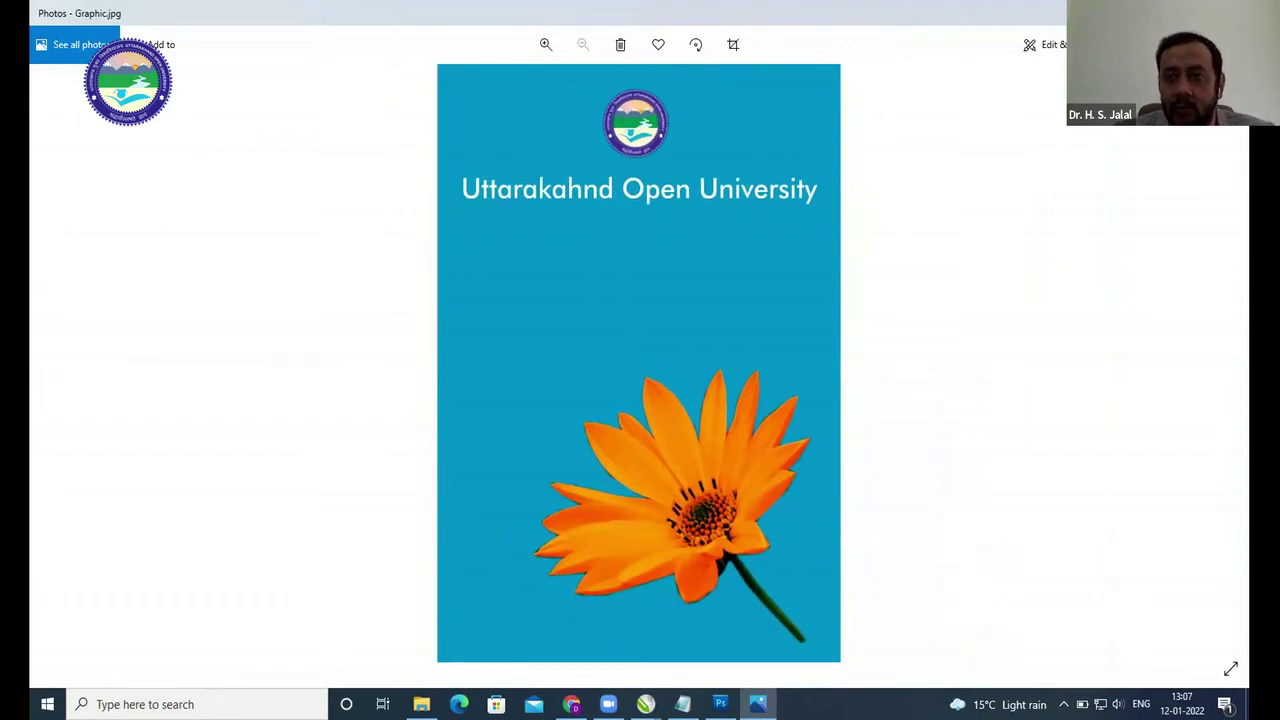
{"action": "left_click", "coordinate": [1256, 12]}
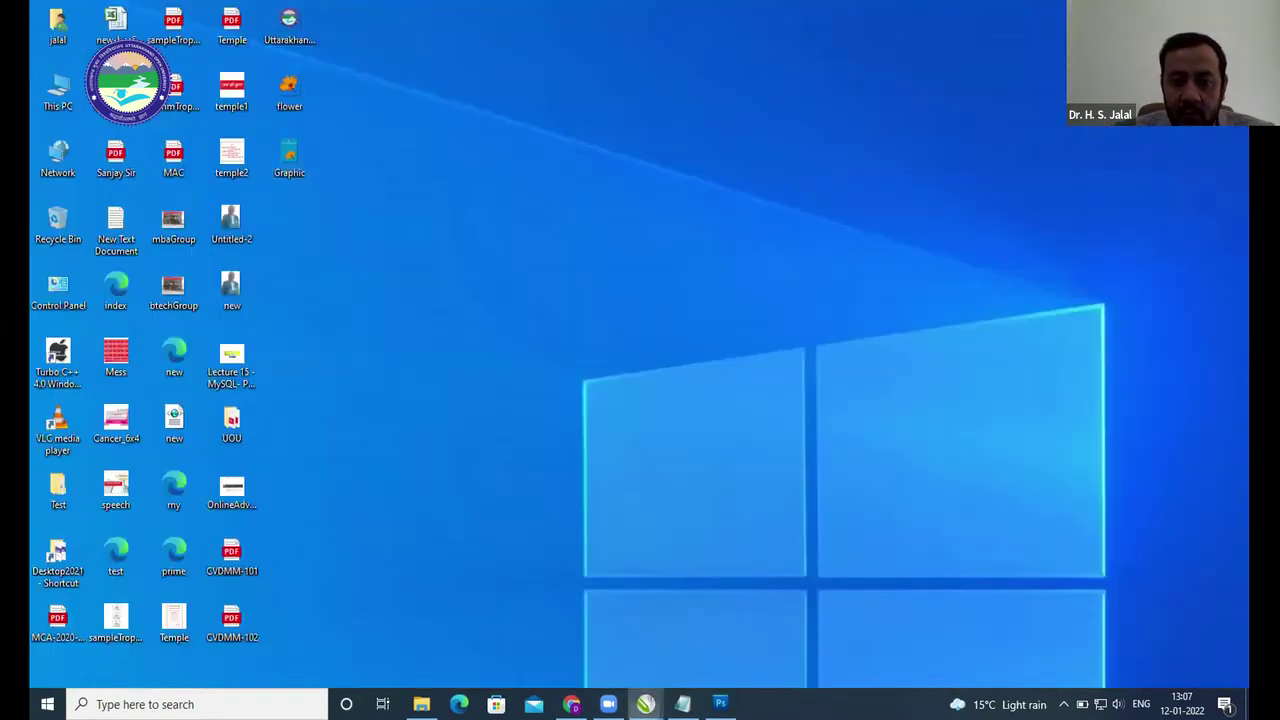
- Return to CorelDRAW and scale the flower down to 42.4%, keeping it in the cover's lower right corner
{"action": "mouse_move", "coordinate": [646, 704]}
{"action": "left_click", "coordinate": [709, 635]}
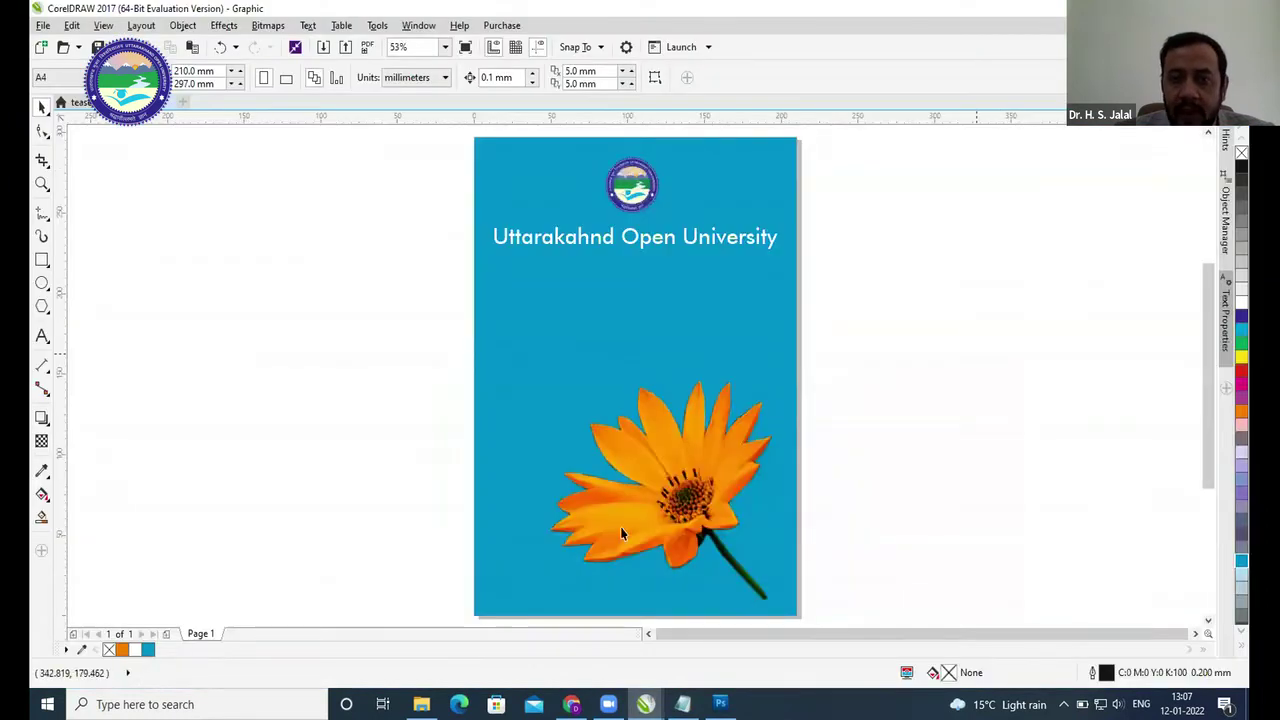
{"action": "left_click", "coordinate": [646, 485]}
{"action": "left_click", "coordinate": [970, 449]}
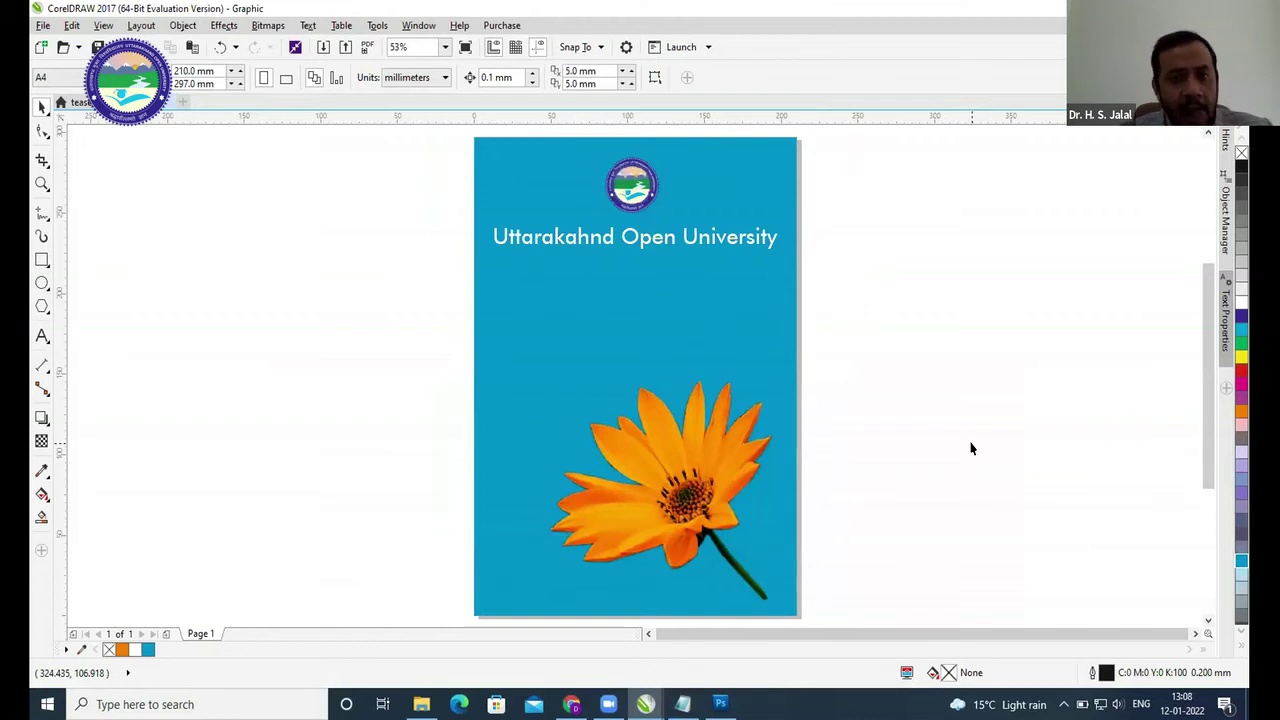
{"action": "left_click", "coordinate": [590, 444]}
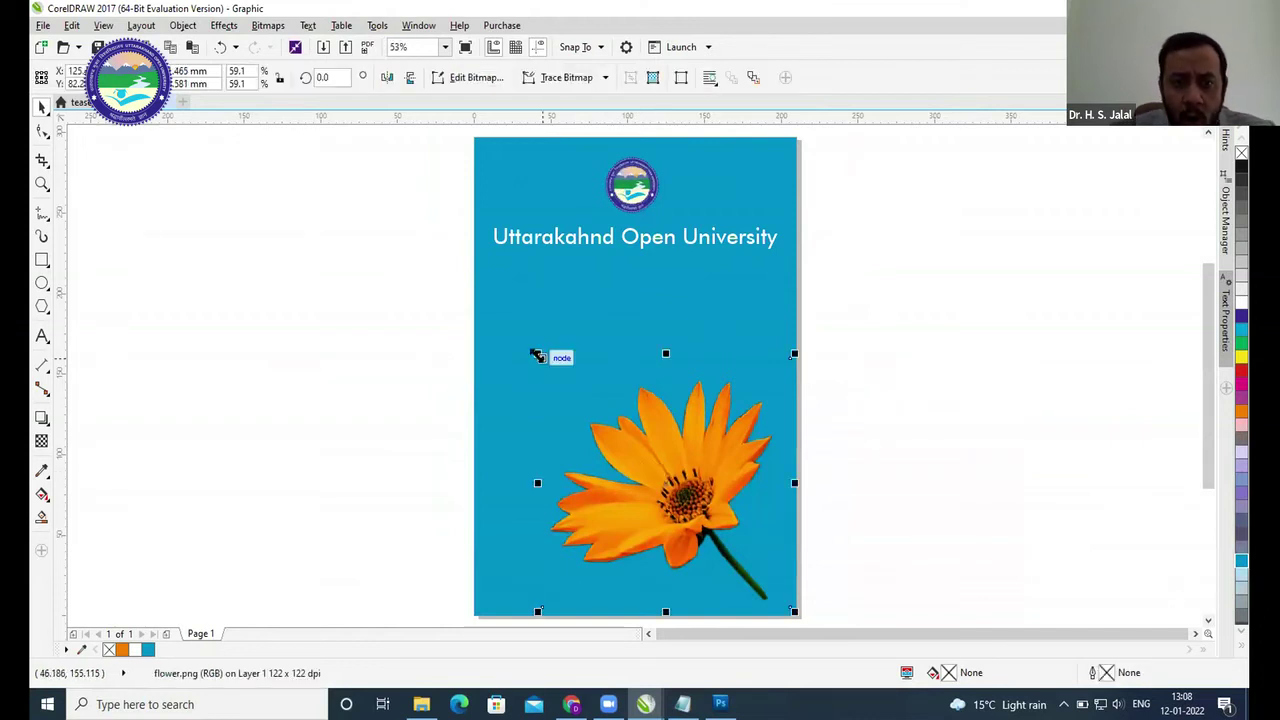
{"action": "left_click_drag", "start_coordinate": [543, 369], "coordinate": [603, 423]}
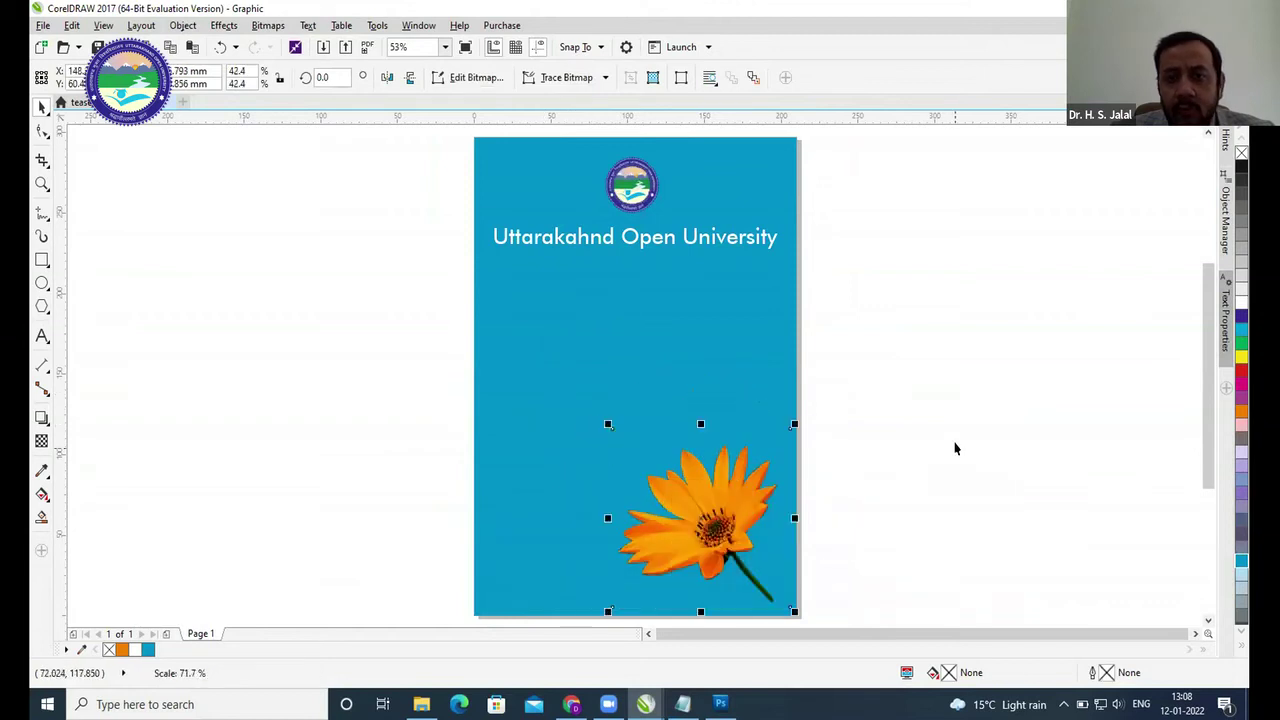
{"action": "left_click", "coordinate": [881, 459]}
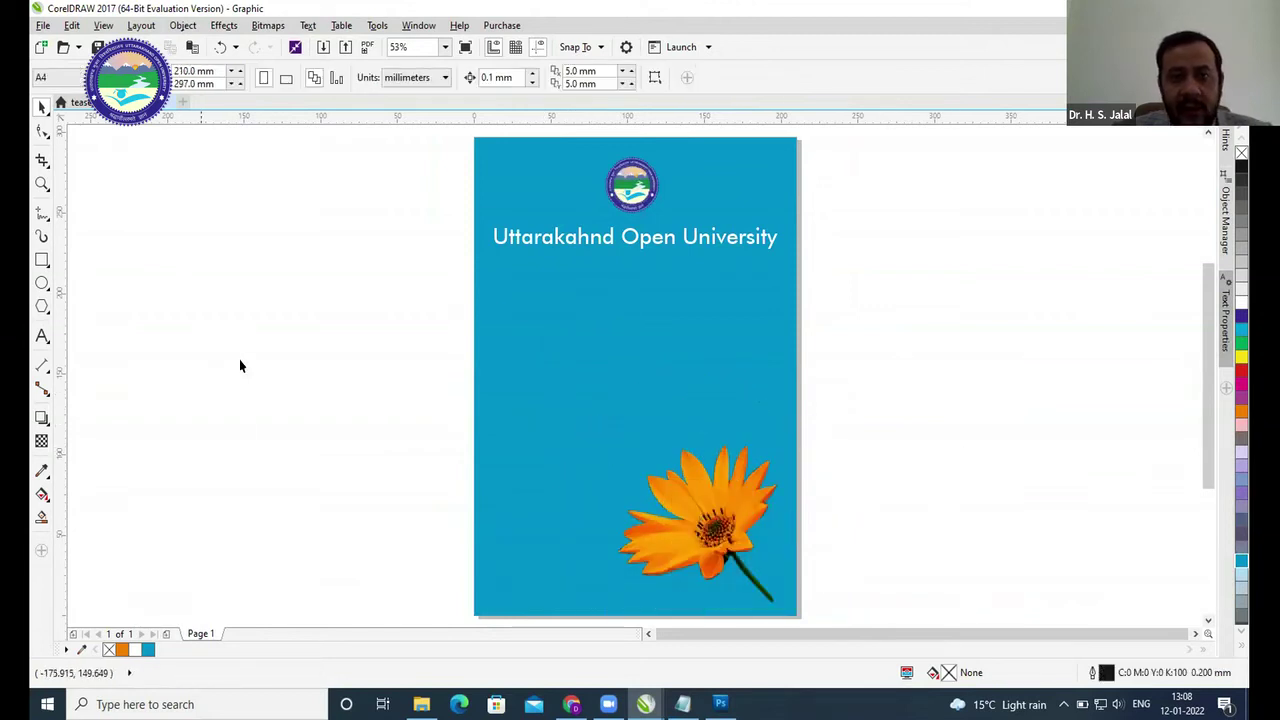
{"action": "left_click", "coordinate": [530, 246]}
{"action": "left_click", "coordinate": [276, 350]}
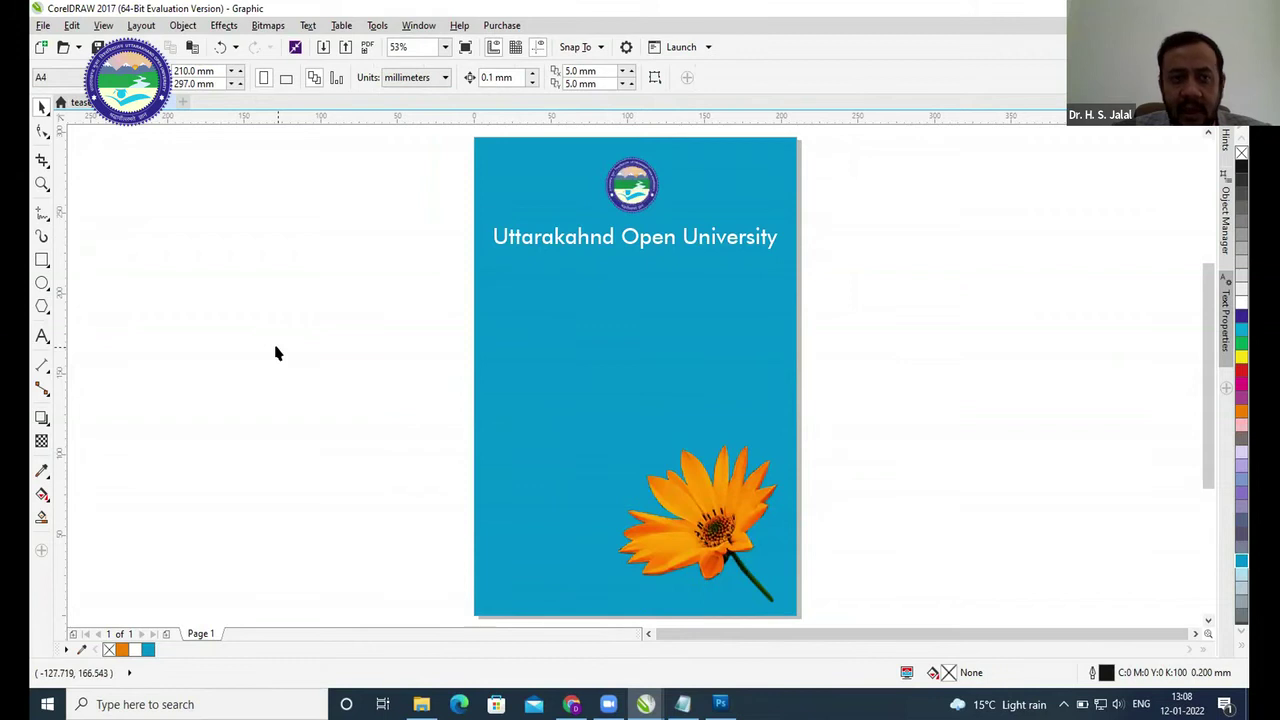
{"action": "left_click", "coordinate": [500, 255]}
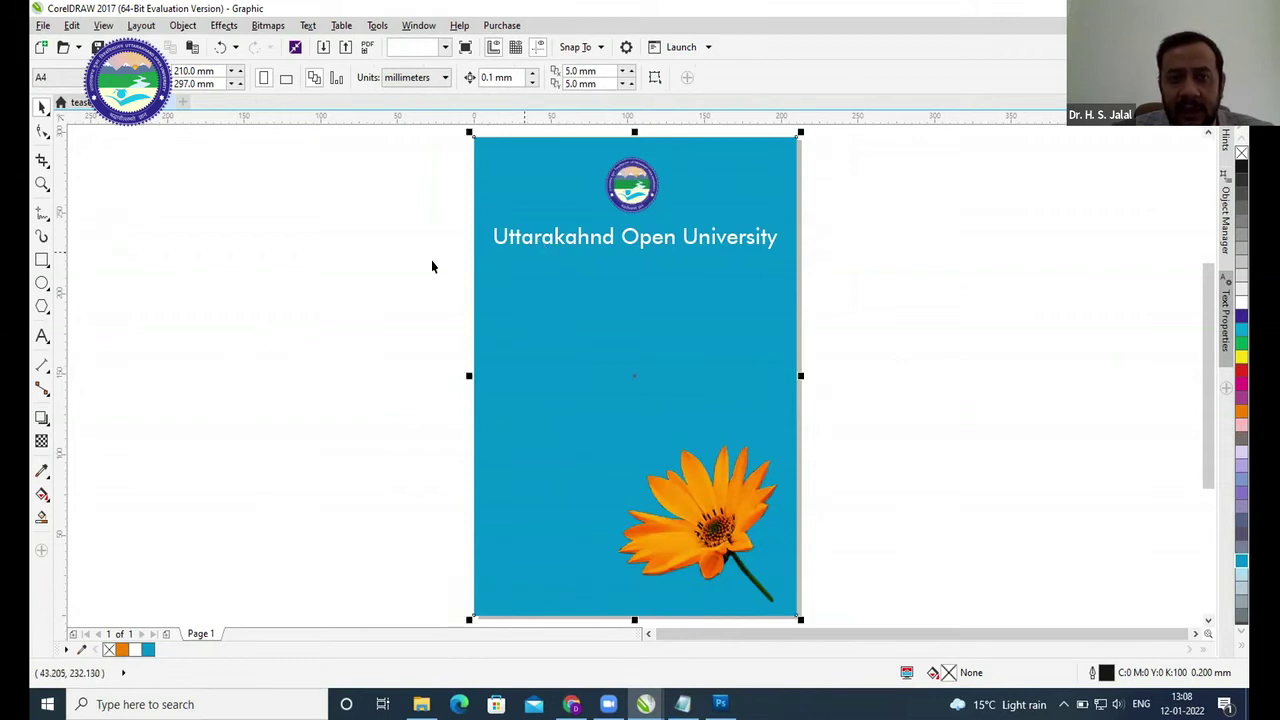
{"action": "left_click", "coordinate": [511, 239]}
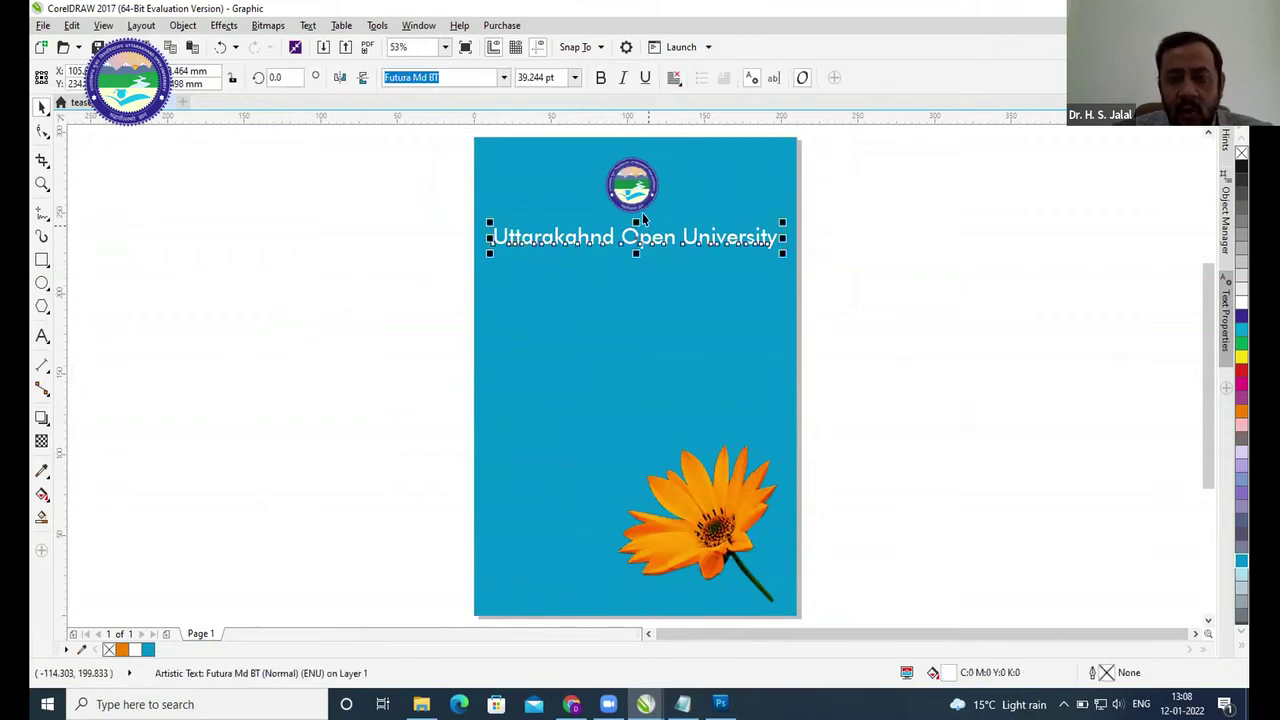
{"action": "scroll", "coordinate": [645, 218], "scroll_direction": "up", "scroll_amount": 2}
{"action": "scroll", "coordinate": [706, 272], "scroll_direction": "down", "scroll_amount": 2}
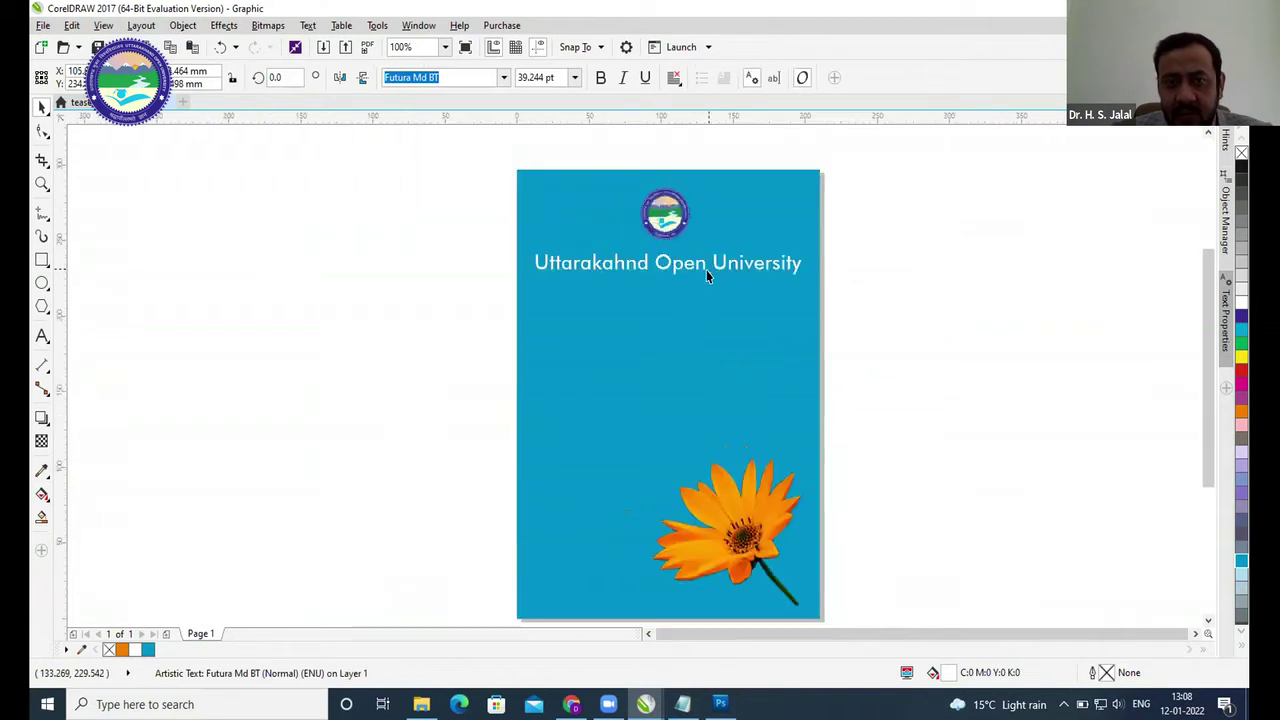
{"action": "left_click", "coordinate": [310, 306]}
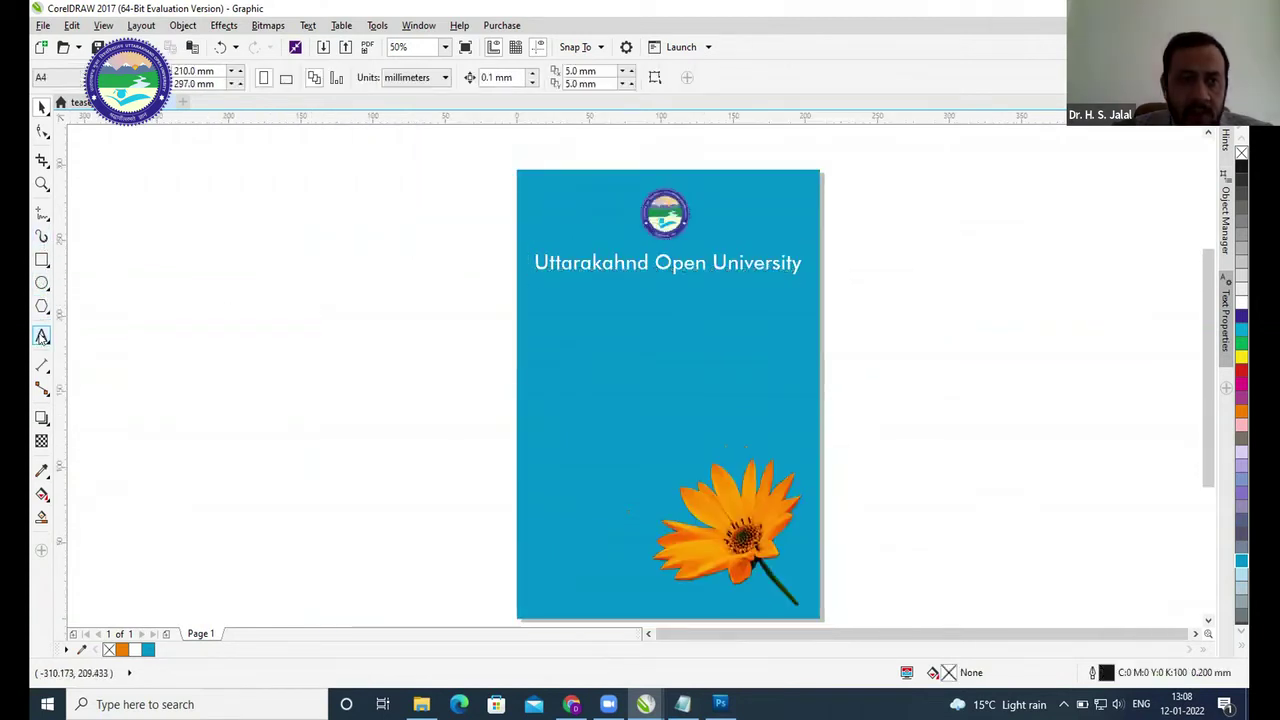
- Draw a paragraph text frame beneath the university name, nearly as wide as the heading and ending above the flower
{"action": "left_click", "coordinate": [42, 336]}
{"action": "left_click", "coordinate": [548, 300]}
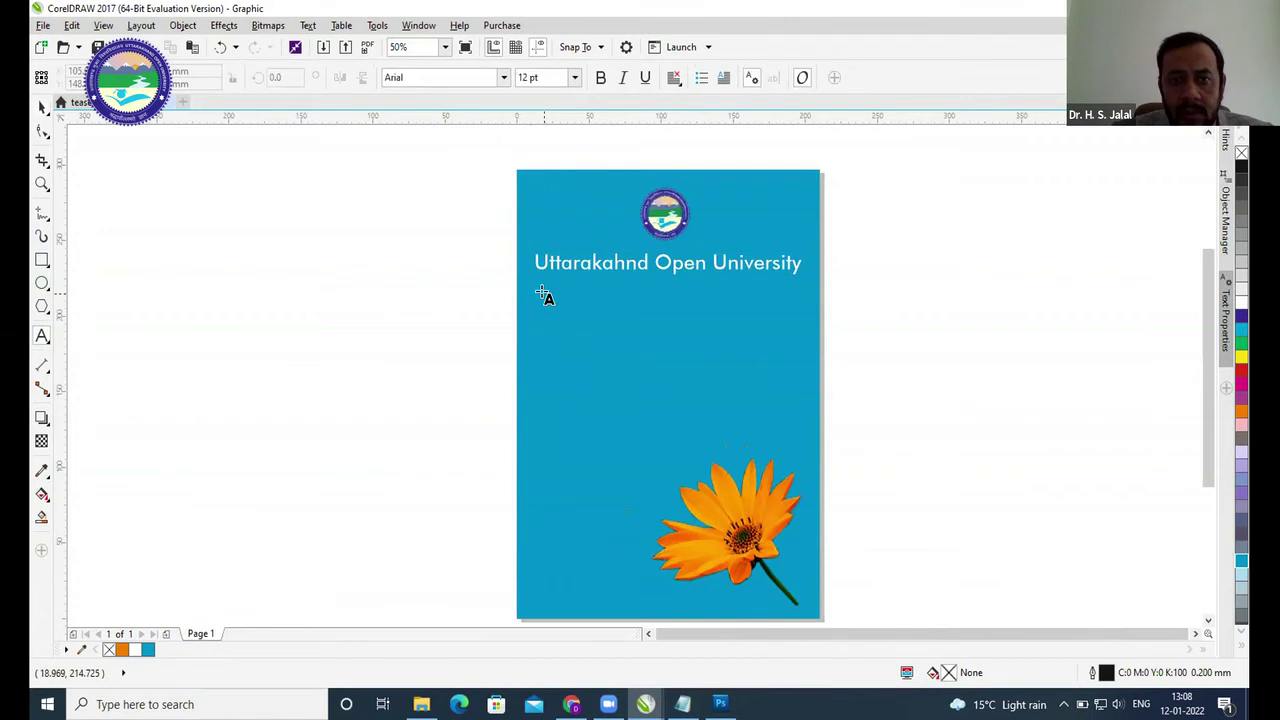
{"action": "left_click_drag", "start_coordinate": [570, 348], "coordinate": [792, 448]}
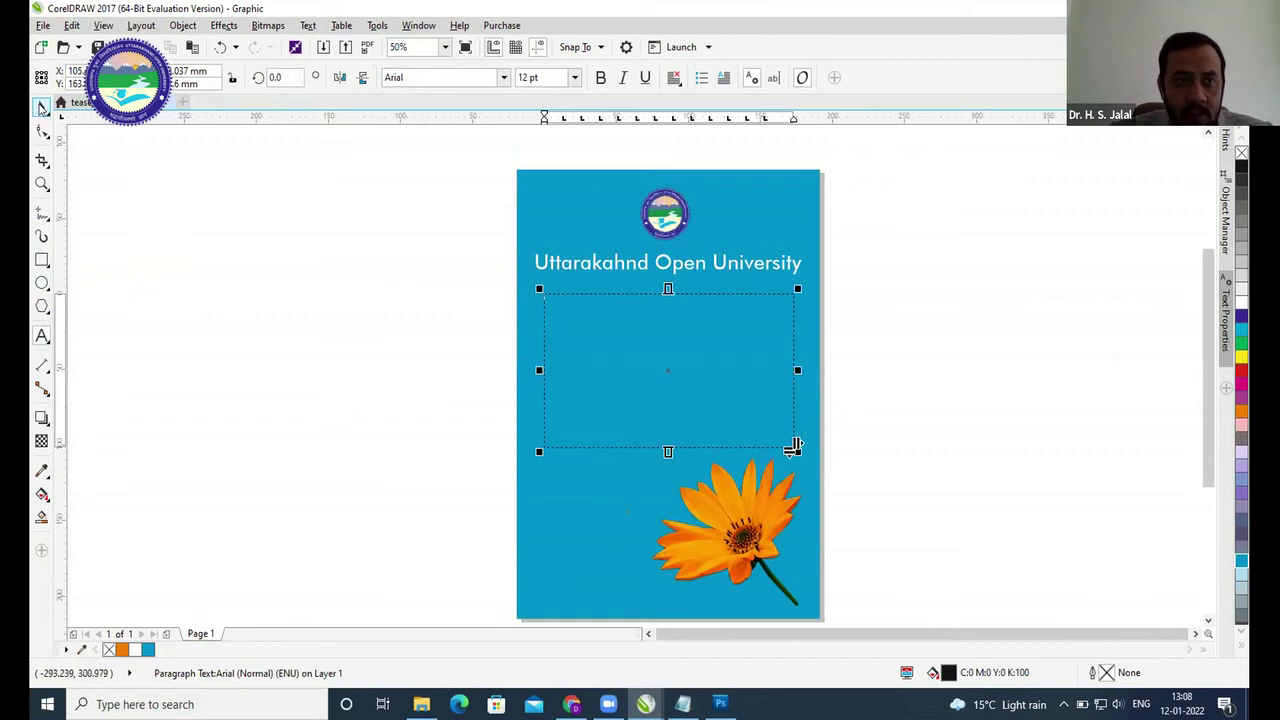
{"action": "left_click", "coordinate": [238, 330]}
{"action": "key", "text": "space"}
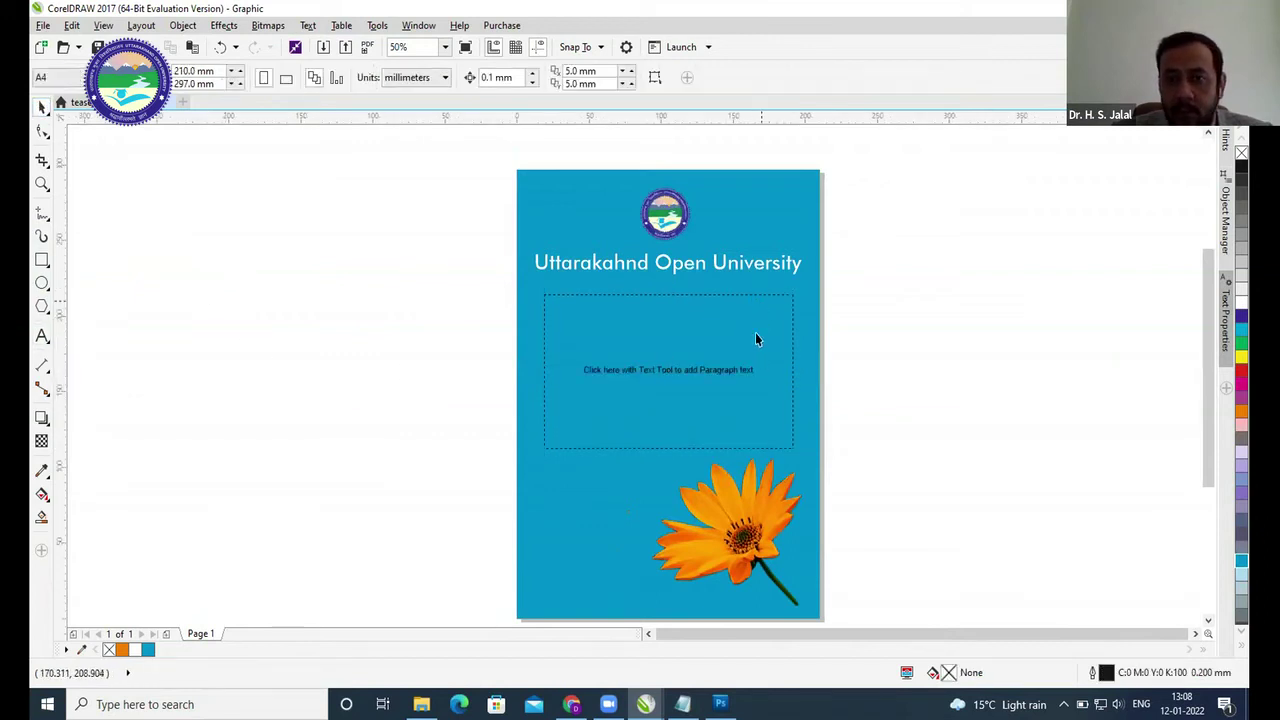
{"action": "left_click", "coordinate": [647, 372]}
{"action": "left_click", "coordinate": [980, 335]}
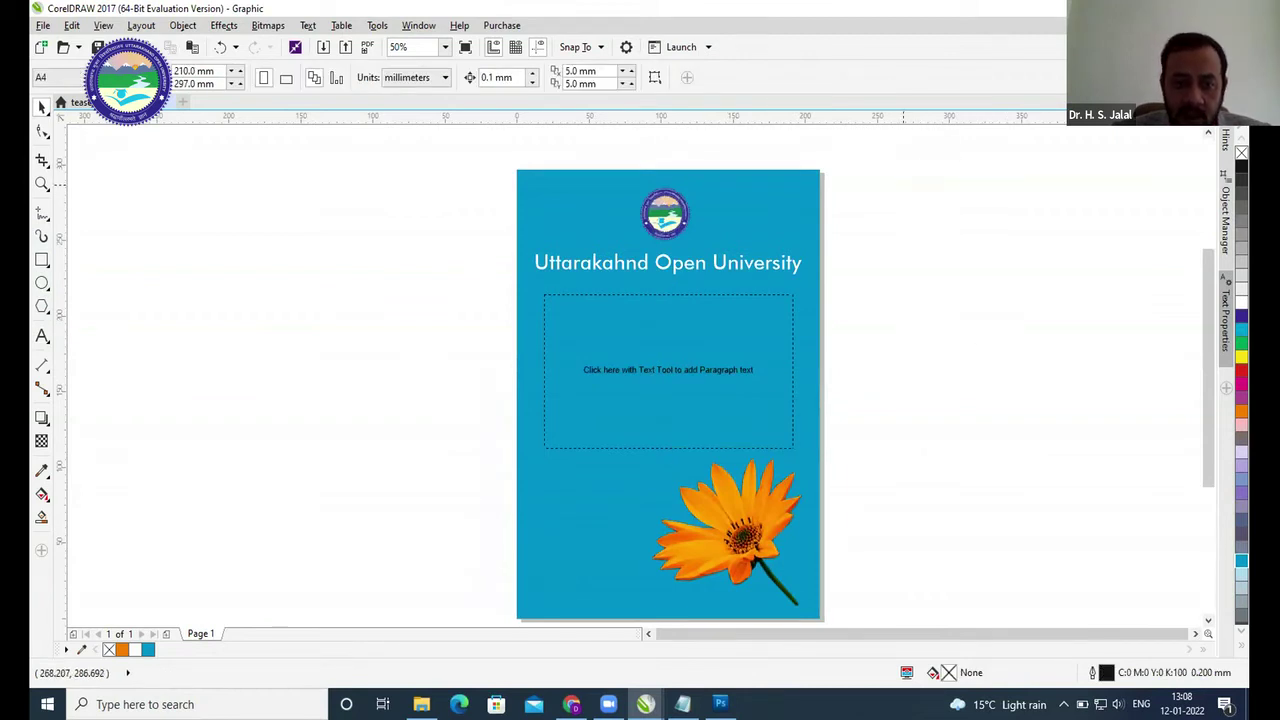
- Switch to Chrome and open the Wikipedia article "Flower" from the web results for flower
{"action": "left_click", "coordinate": [571, 704]}
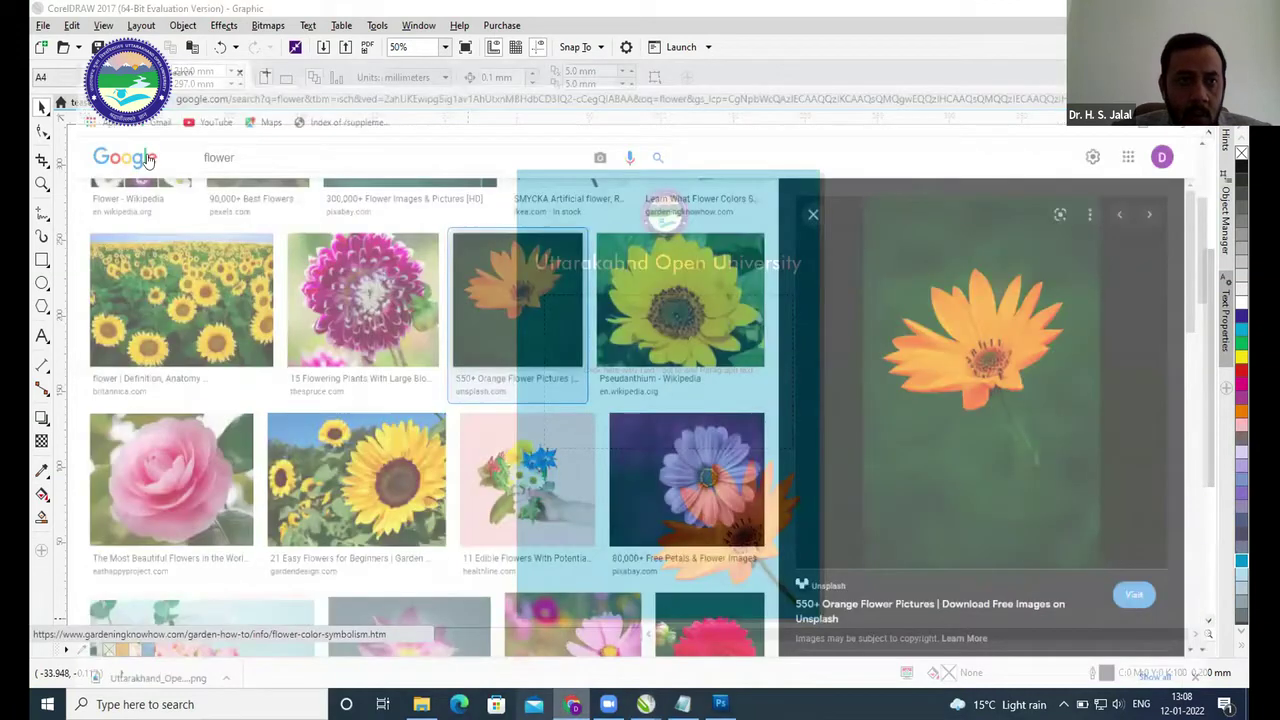
{"action": "scroll", "coordinate": [160, 165], "scroll_direction": "up", "scroll_amount": 3}
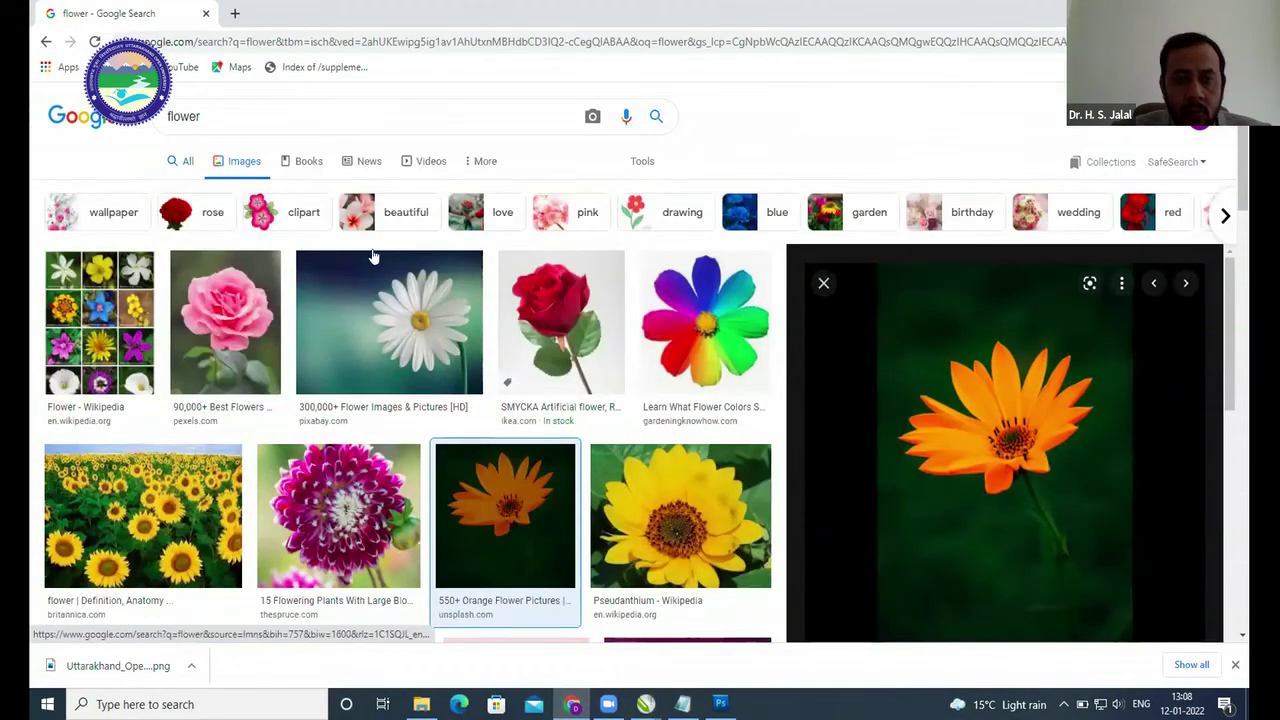
{"action": "scroll", "coordinate": [425, 298], "scroll_direction": "down", "scroll_amount": 5}
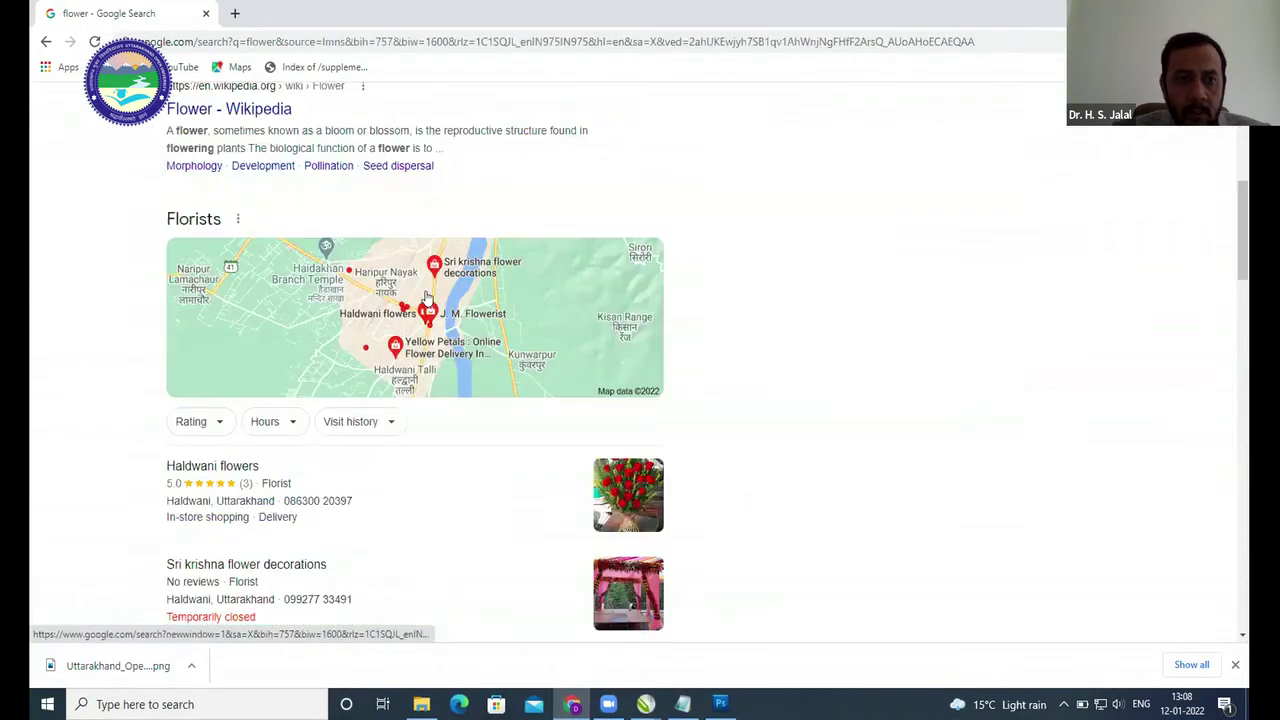
{"action": "scroll", "coordinate": [300, 300], "scroll_direction": "up", "scroll_amount": 3}
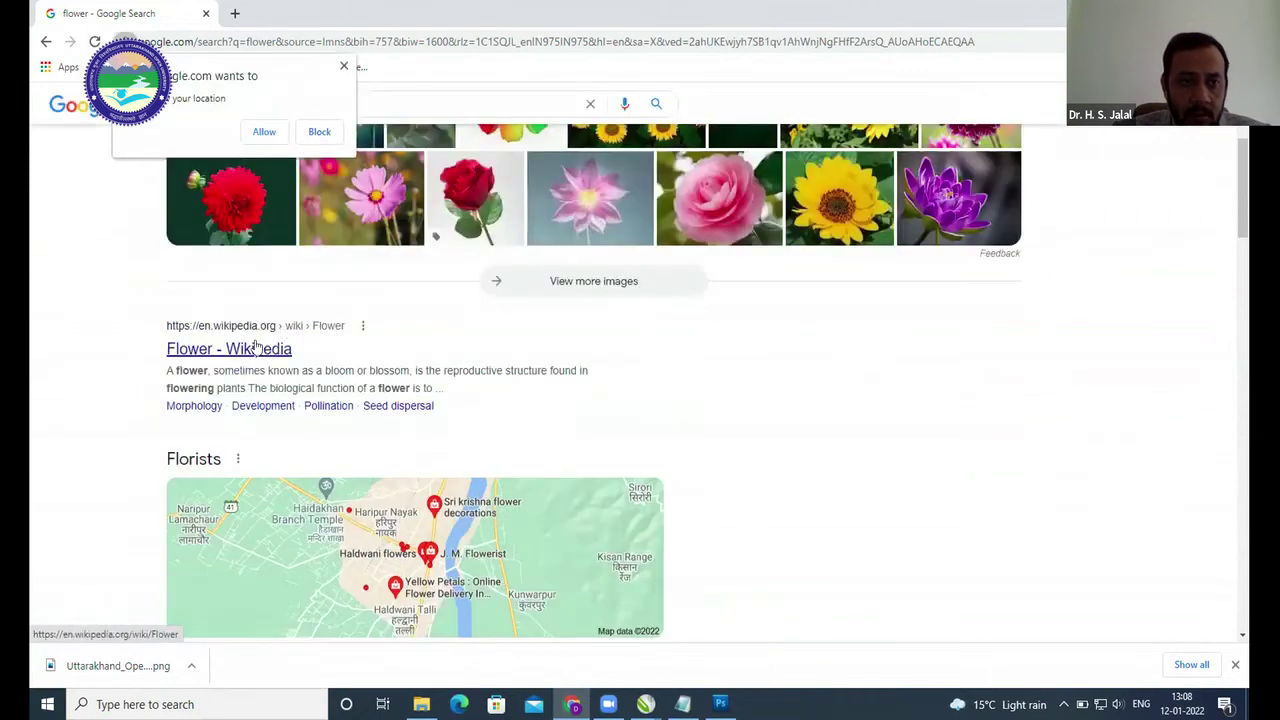
{"action": "left_click", "coordinate": [255, 346]}
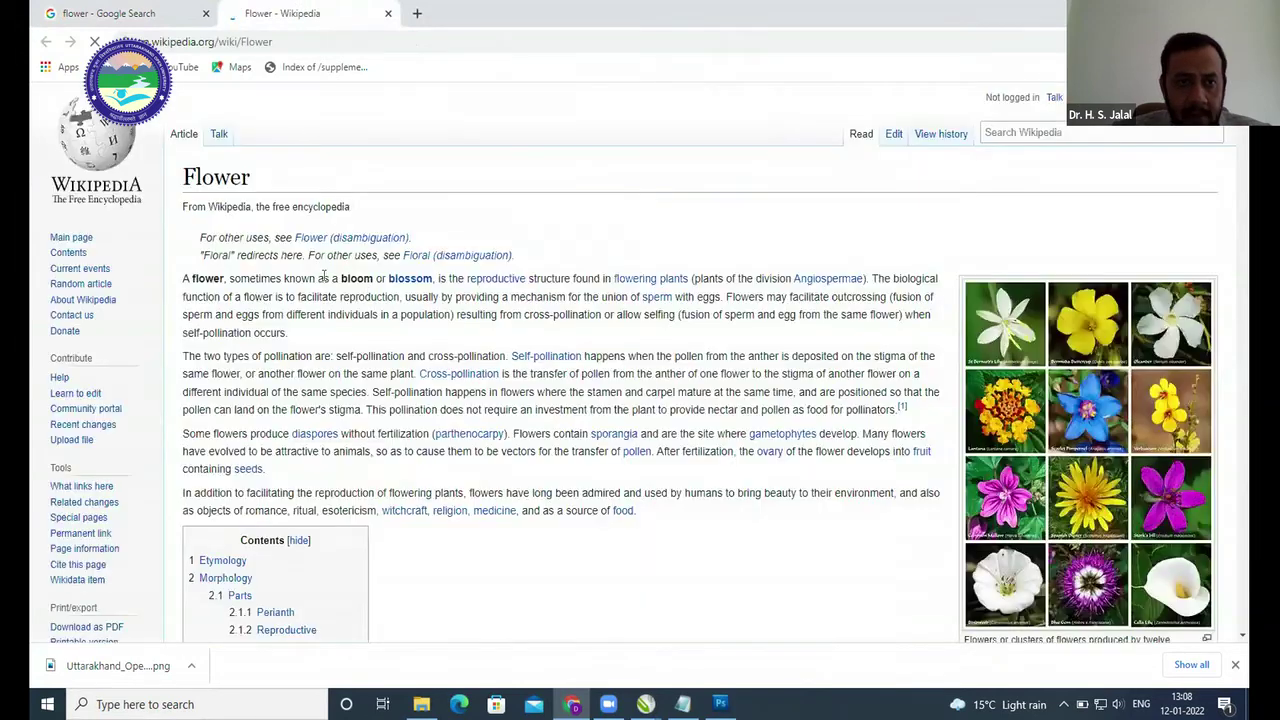
- Copy the four introductory paragraphs of the Flower article, up to the contents list
{"action": "left_click_drag", "start_coordinate": [206, 313], "coordinate": [638, 512]}
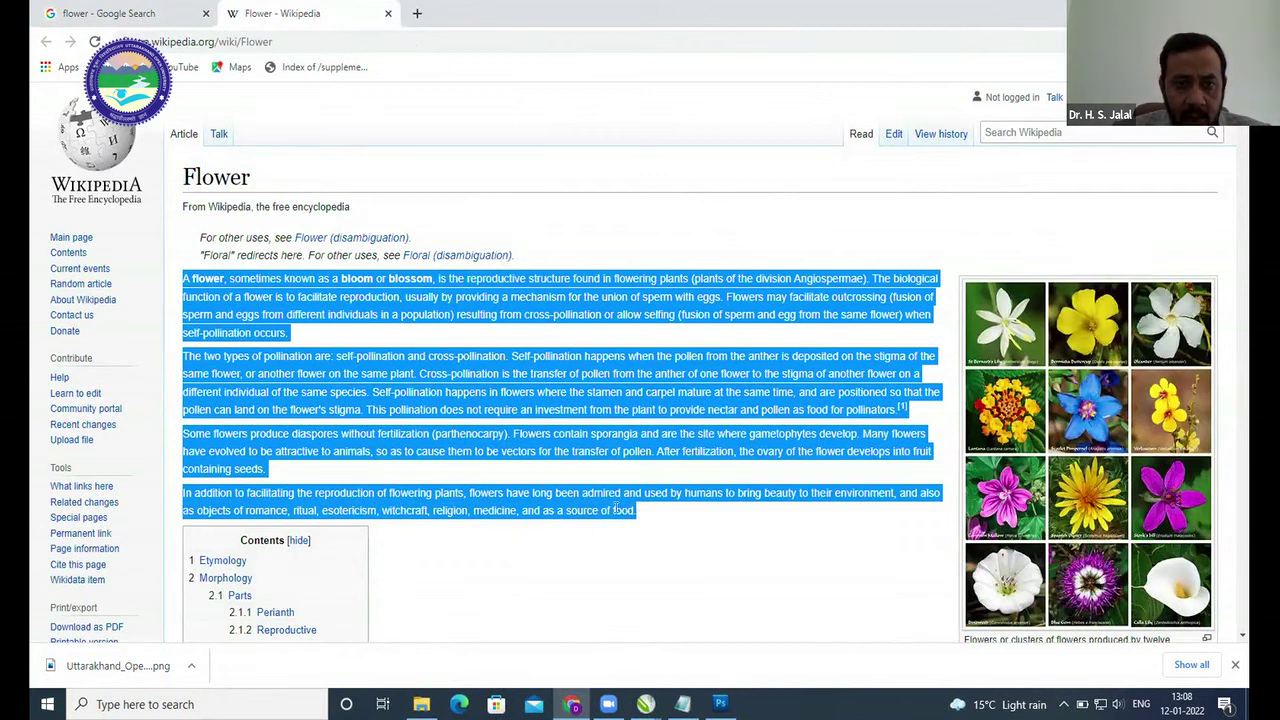
{"action": "right_click", "coordinate": [408, 310]}
{"action": "left_click", "coordinate": [457, 320]}
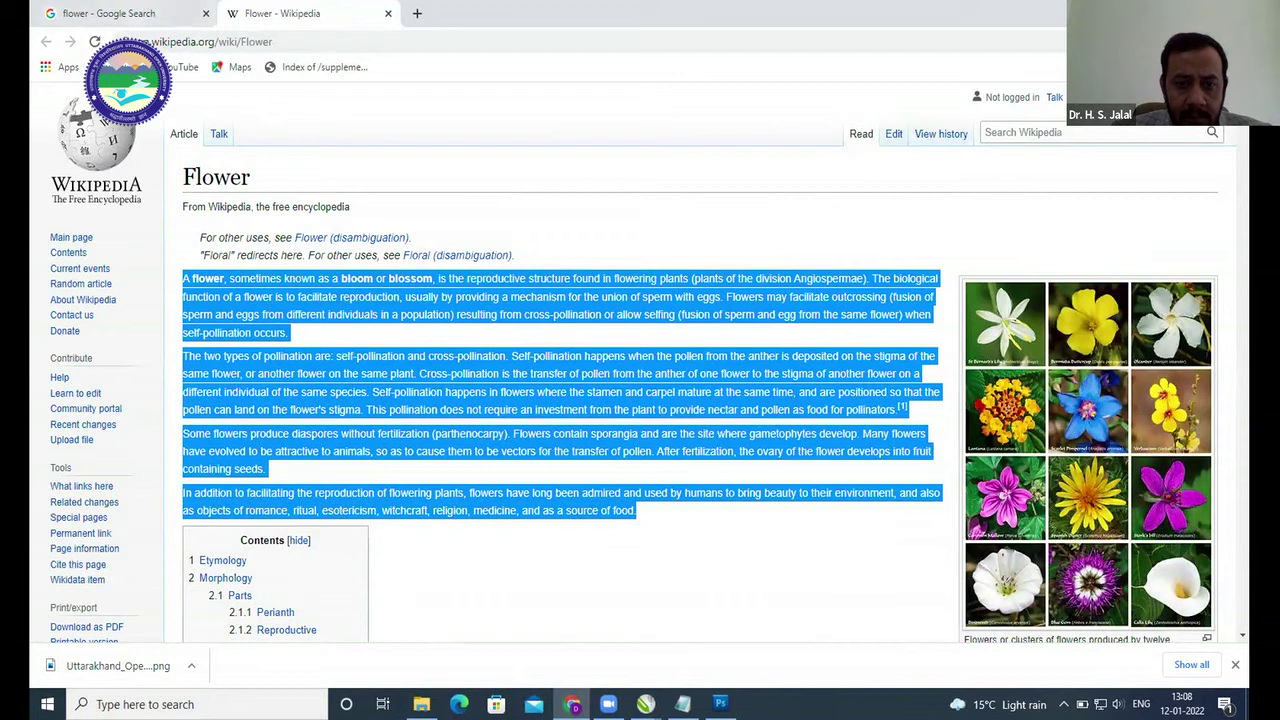
- Return to CorelDRAW and paste the copied paragraphs into the empty text frame beneath the university name
{"action": "left_click", "coordinate": [645, 704]}
{"action": "left_click", "coordinate": [727, 625]}
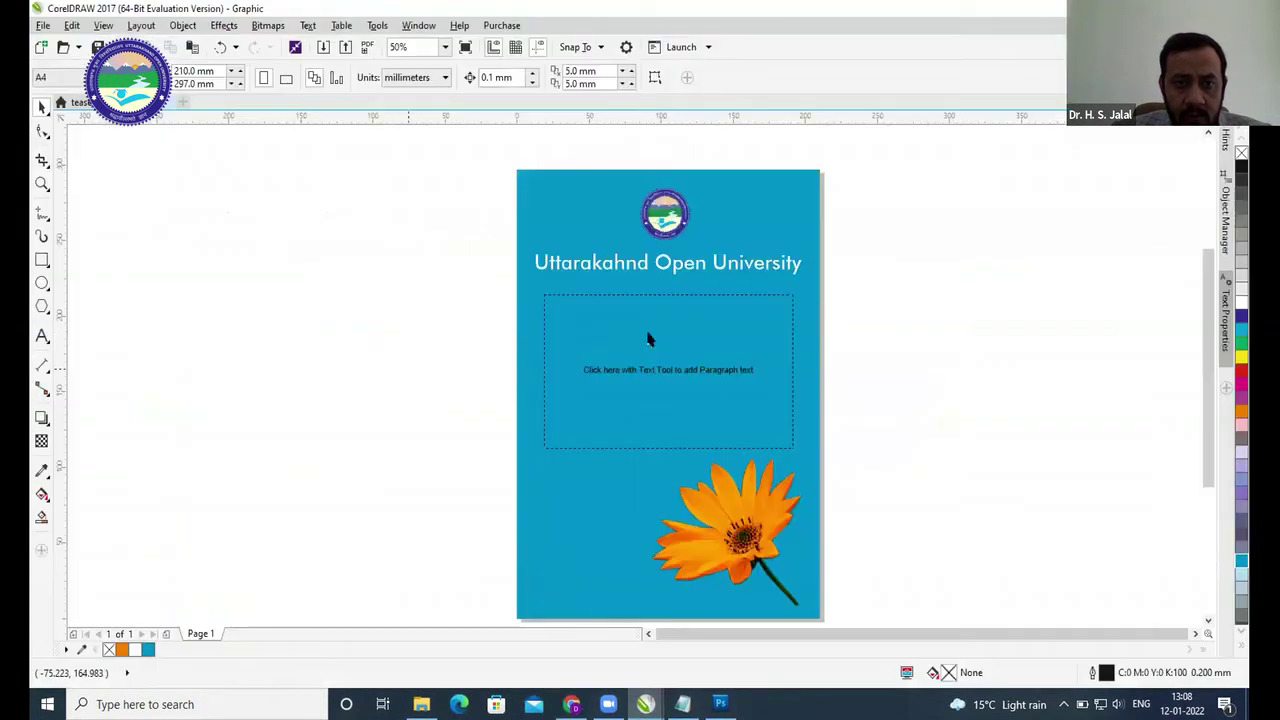
{"action": "double_click", "coordinate": [608, 312]}
{"action": "right_click", "coordinate": [584, 312]}
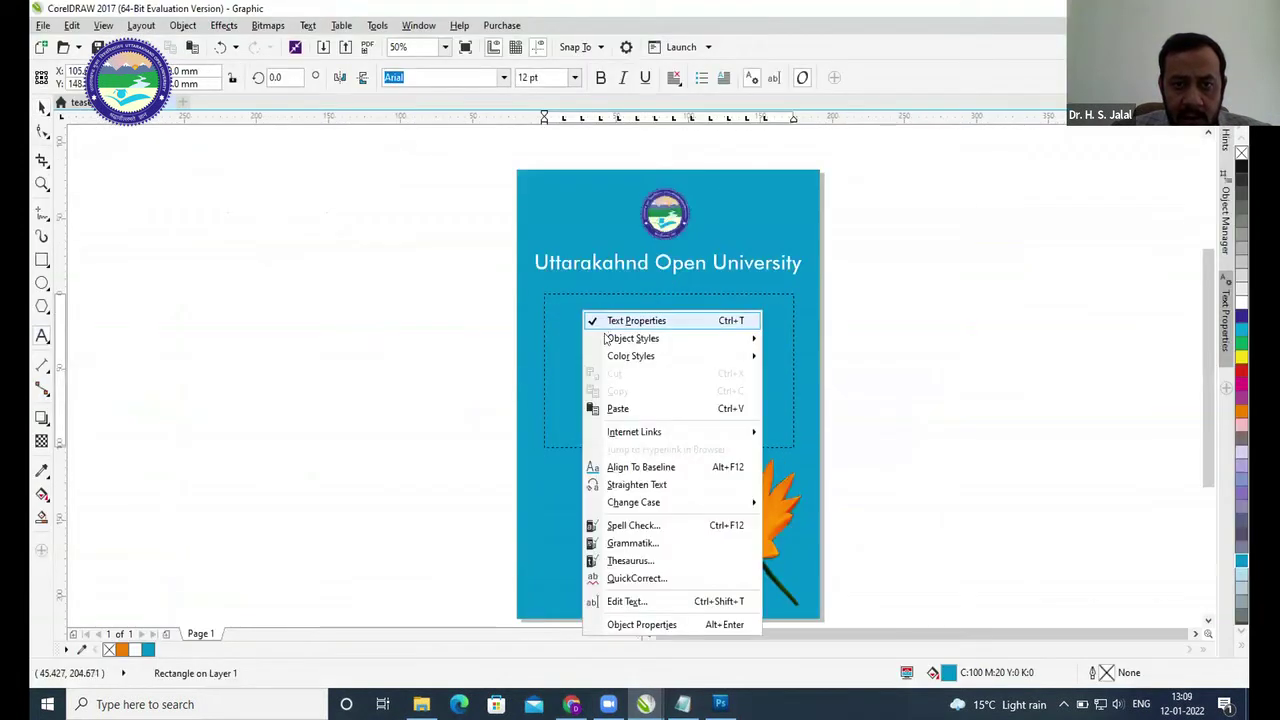
{"action": "left_click", "coordinate": [612, 407]}
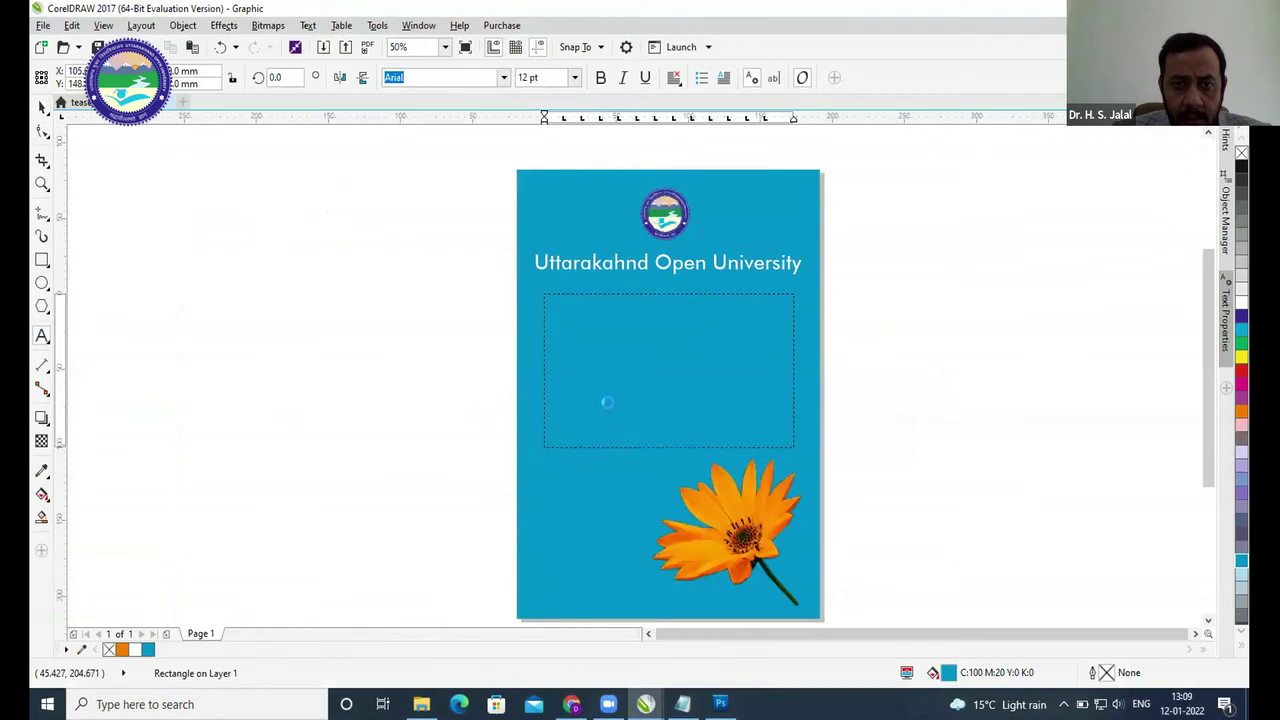
{"action": "key", "text": "Escape"}
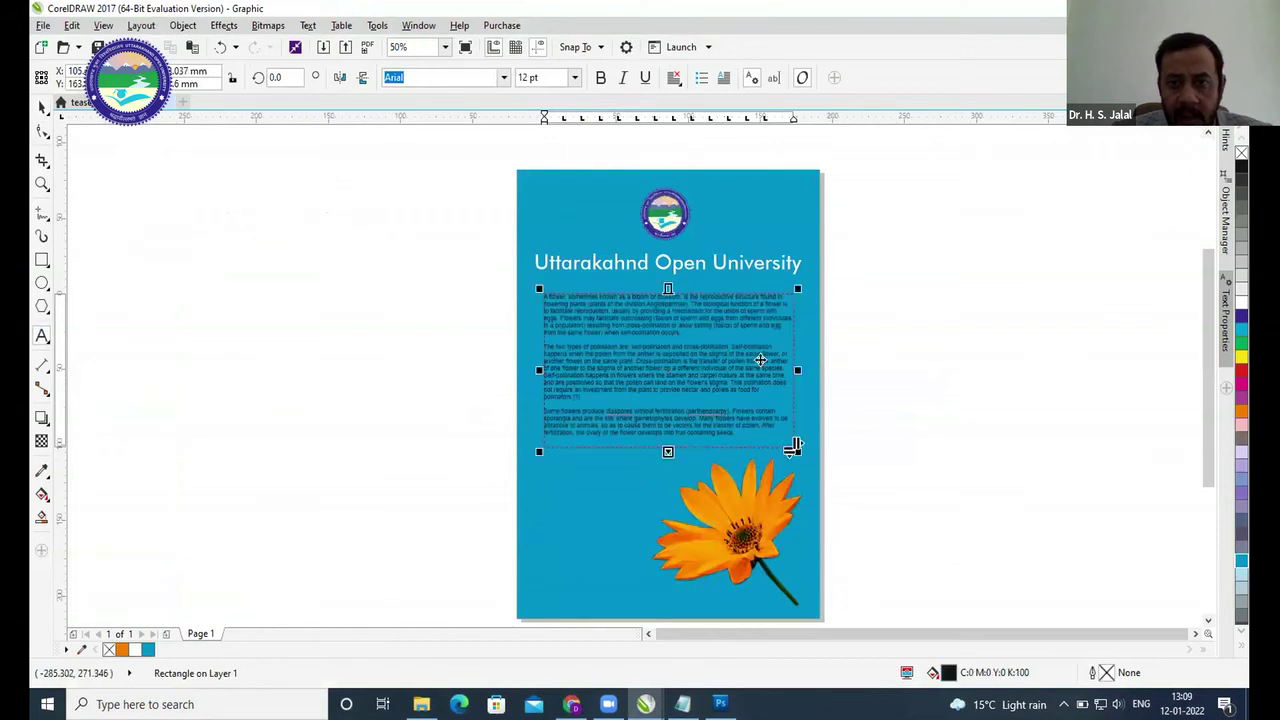
- Widen and lengthen the paragraph frame to fit all the pasted text, and shrink the flower toward the cover's lower right corner
{"action": "mouse_move", "coordinate": [796, 369]}
{"action": "left_mouse_down"}
{"action": "mouse_move", "coordinate": [818, 370]}
{"action": "mouse_move", "coordinate": [807, 369]}
{"action": "left_mouse_up"}
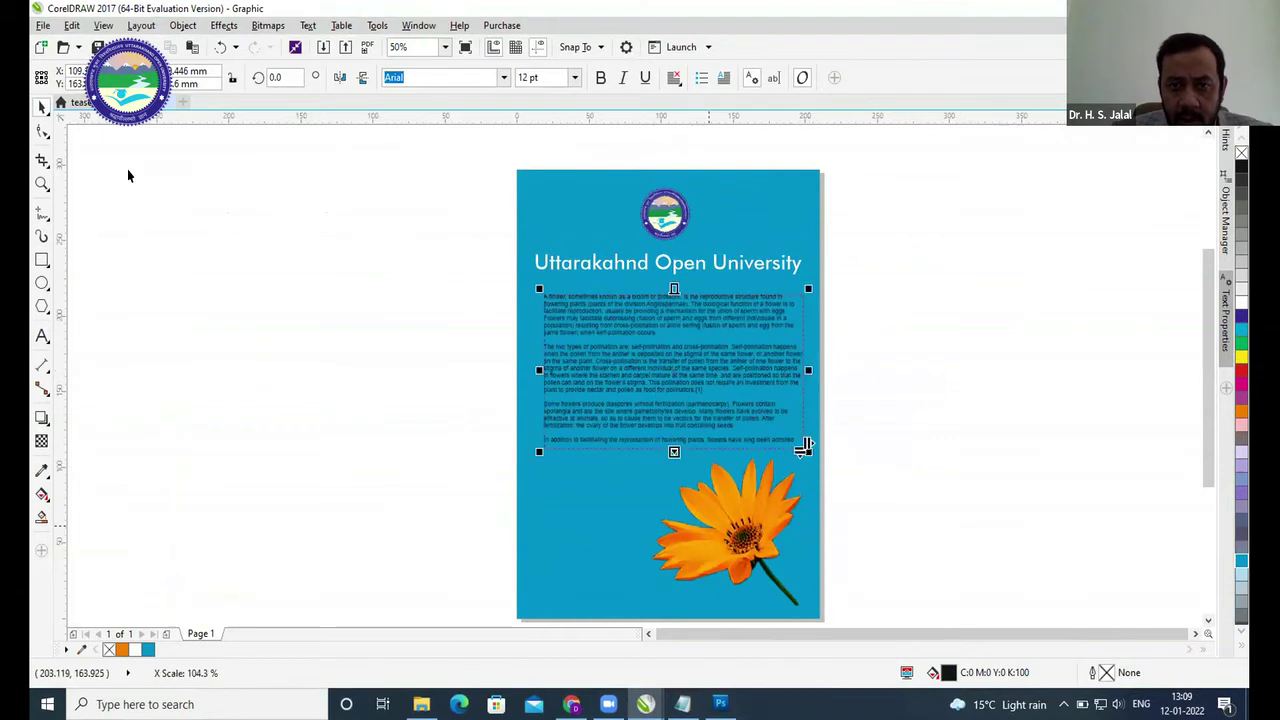
{"action": "left_click", "coordinate": [234, 257]}
{"action": "left_click", "coordinate": [718, 502]}
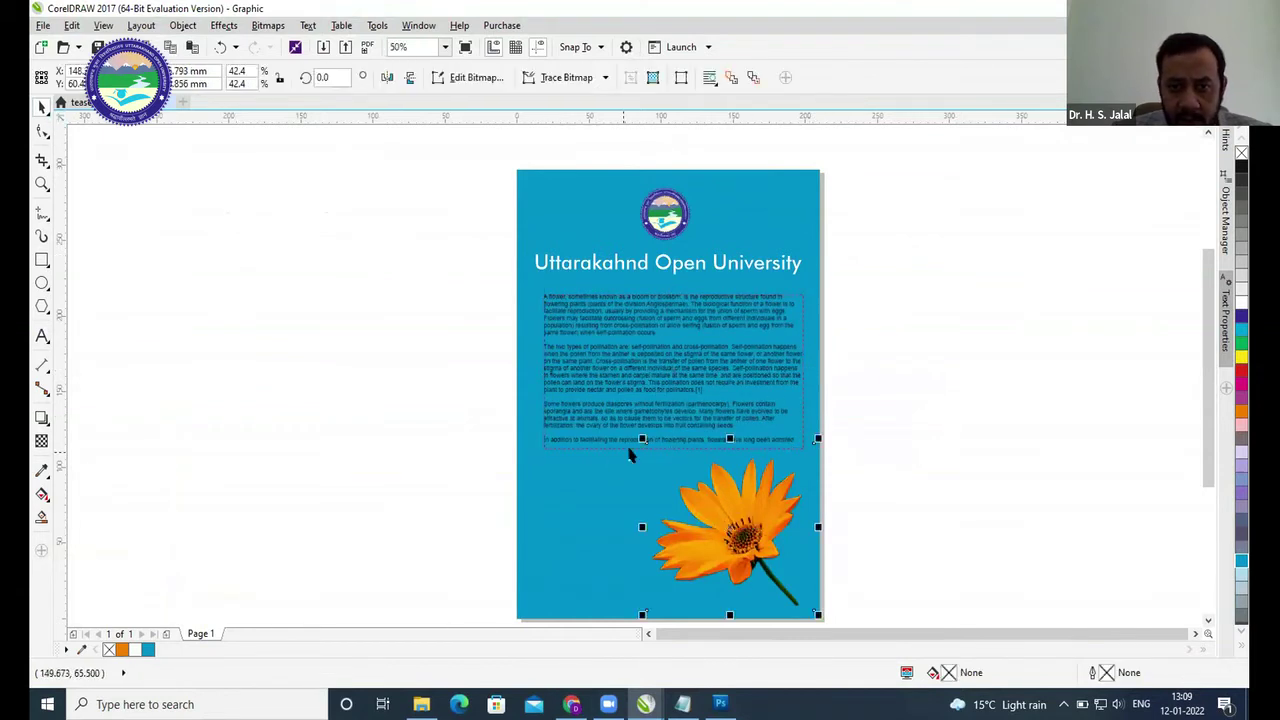
{"action": "left_click_drag", "start_coordinate": [642, 438], "coordinate": [673, 486]}
{"action": "left_click", "coordinate": [642, 375]}
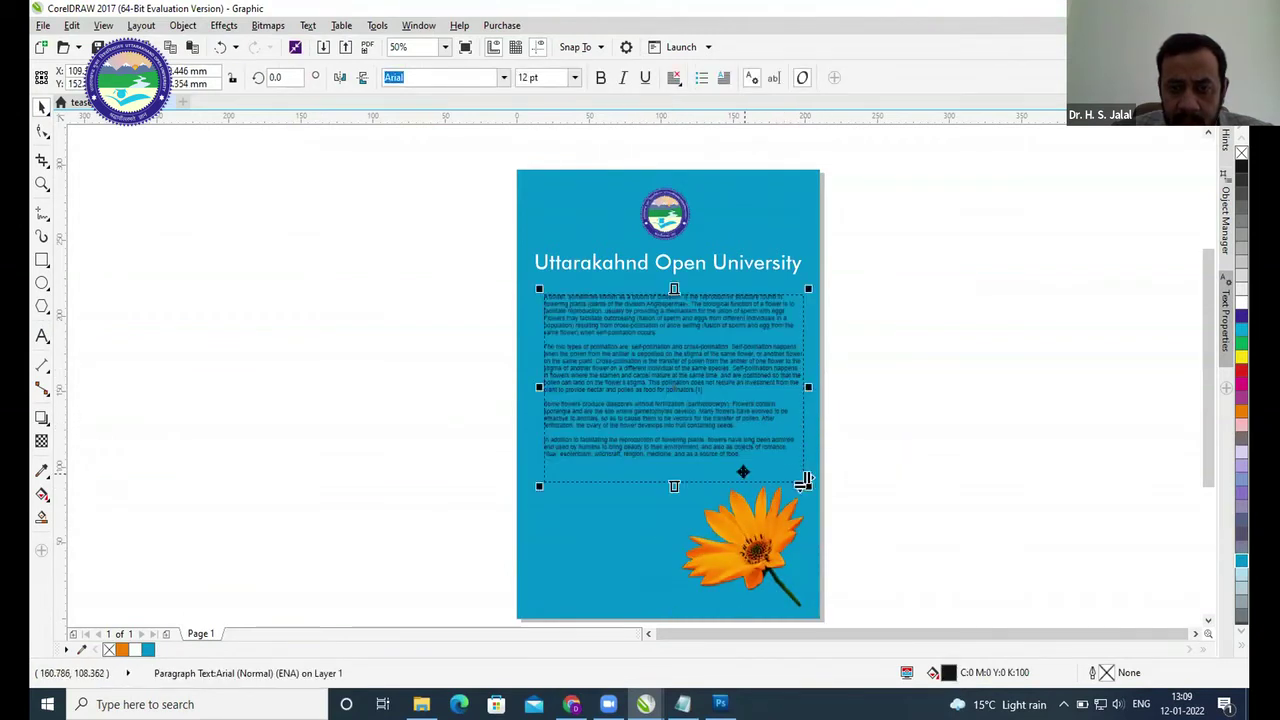
{"action": "scroll", "coordinate": [743, 472], "scroll_direction": "up", "scroll_amount": 2}
{"action": "scroll", "coordinate": [731, 468], "scroll_direction": "down", "scroll_amount": 2}
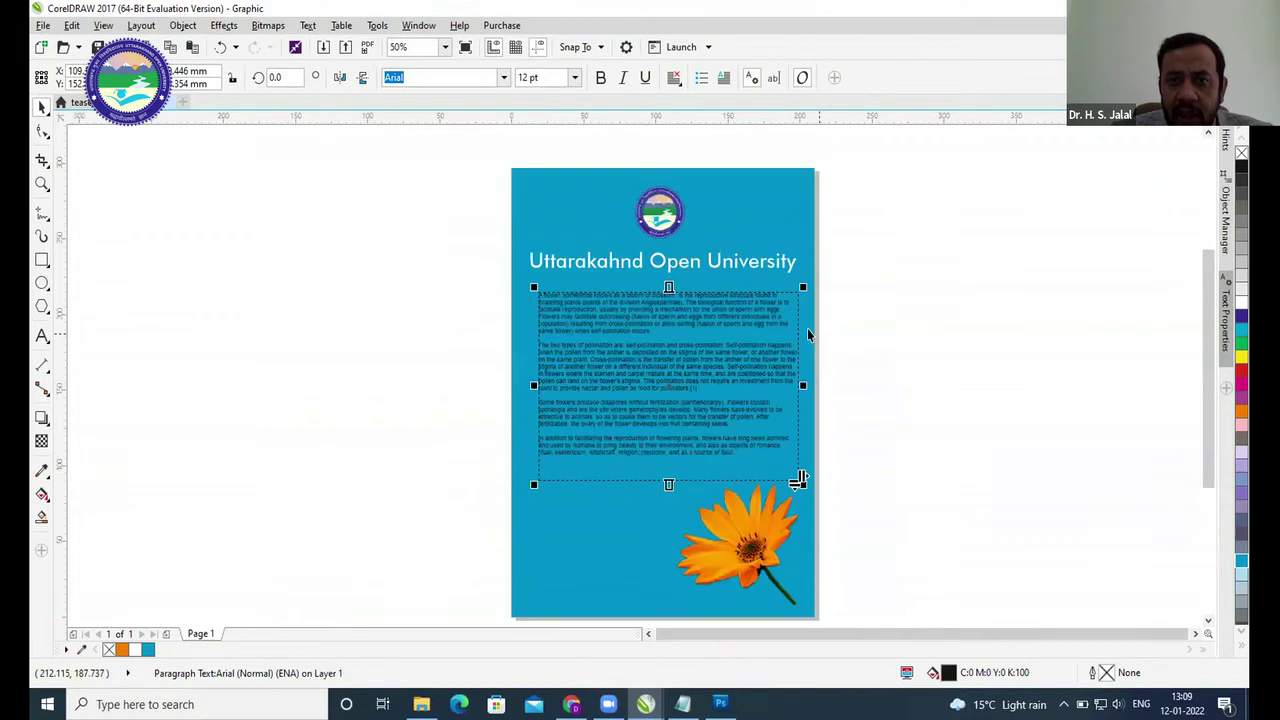
{"action": "scroll", "coordinate": [689, 349], "scroll_direction": "up", "scroll_amount": 2}
{"action": "scroll", "coordinate": [693, 346], "scroll_direction": "down", "scroll_amount": 2}
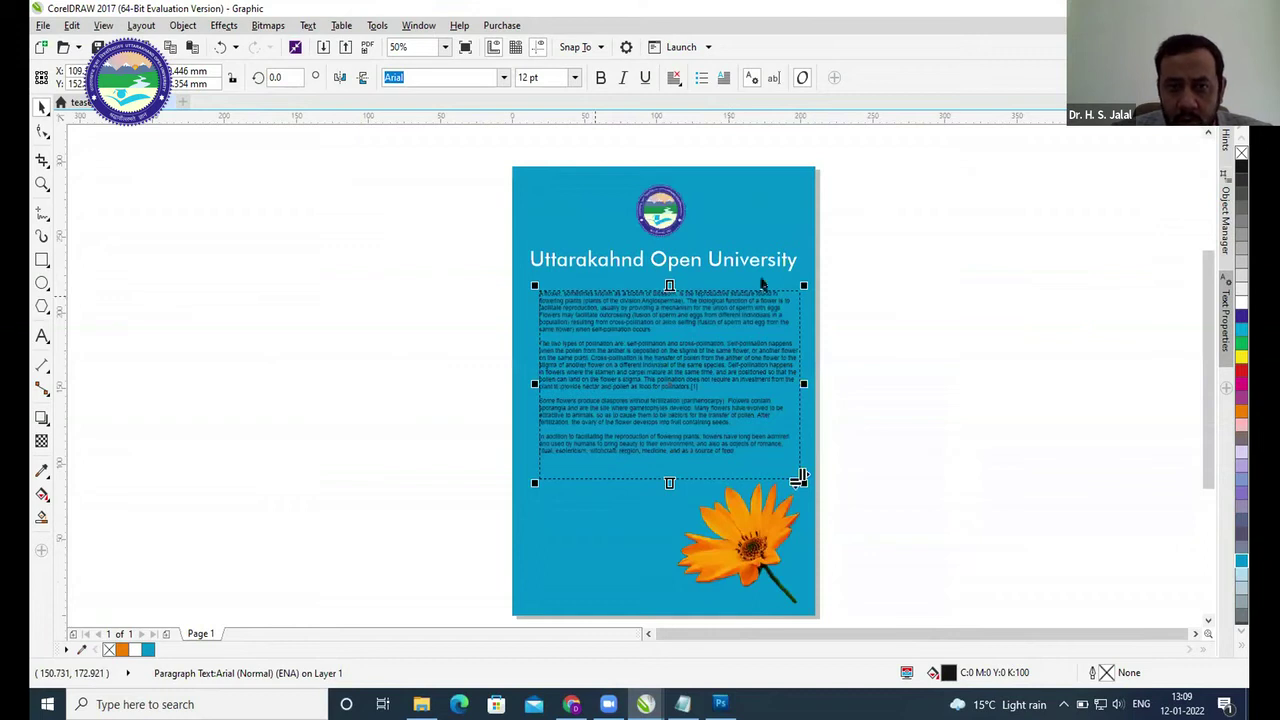
{"action": "left_click", "coordinate": [665, 437]}
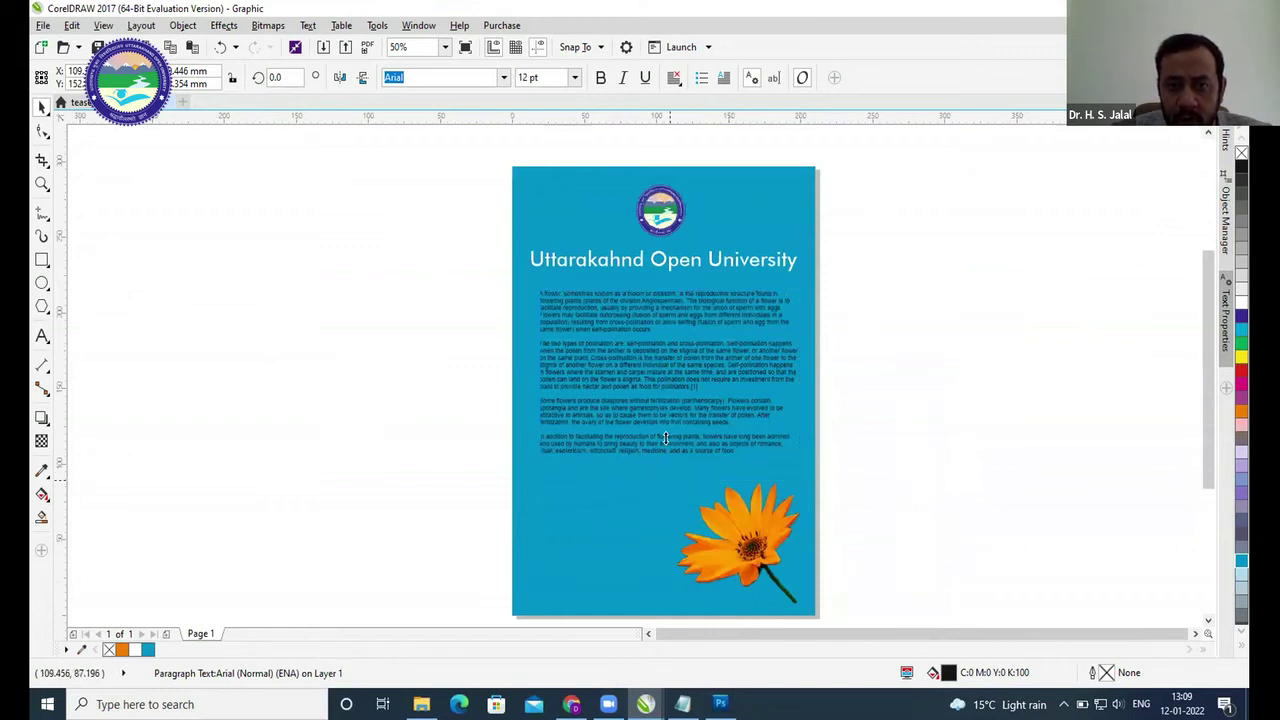
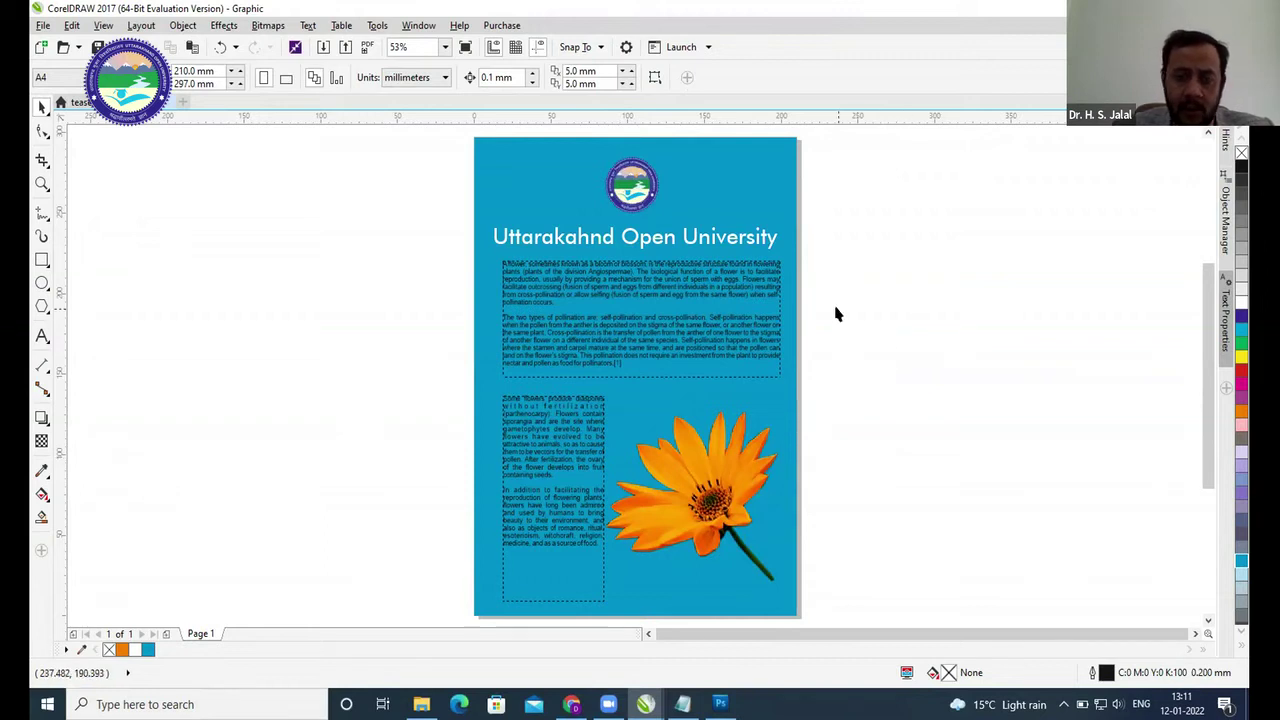
- Scale the flower up to 70.8% so that it extends across both paragraph text frames
{"action": "left_click", "coordinate": [716, 490]}
{"action": "left_click_drag", "start_coordinate": [593, 390], "coordinate": [486, 264]}
{"action": "left_click", "coordinate": [950, 365]}
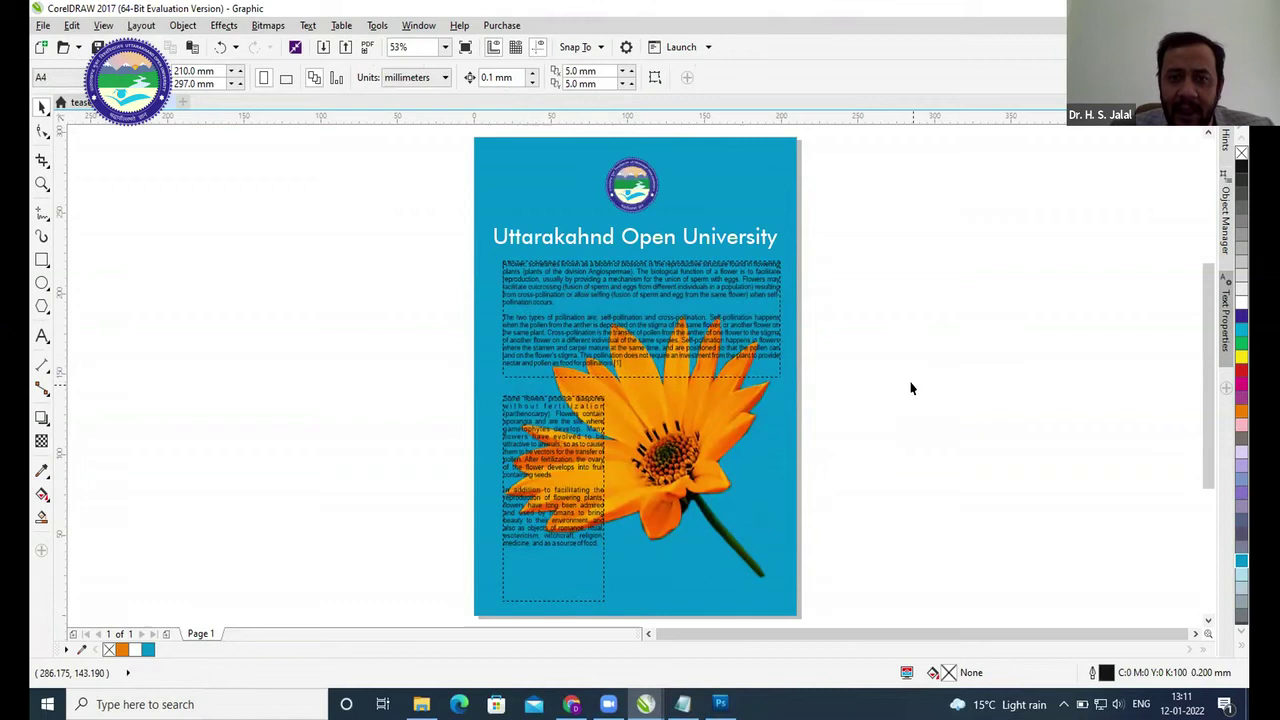
- Select the enlarged flower and examine the Order commands and their shortcuts for changing its stacking position
{"action": "key", "text": "Tab"}
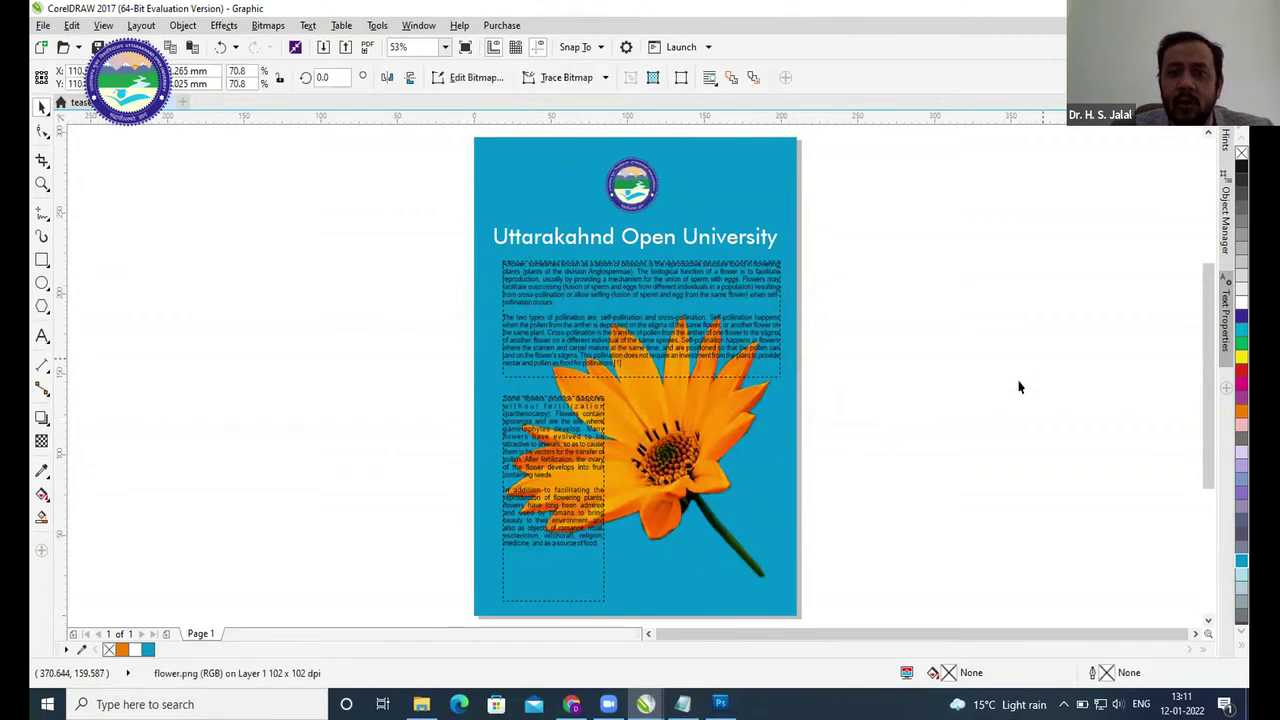
{"action": "left_click", "coordinate": [690, 456]}
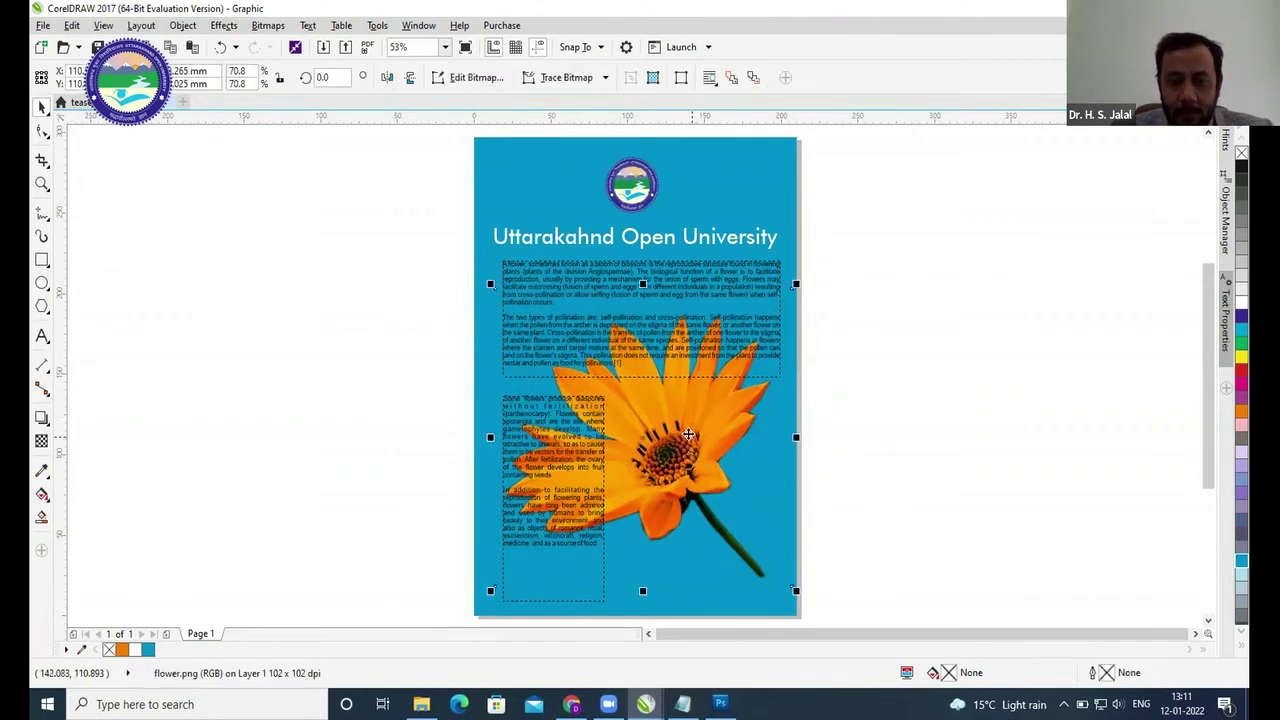
{"action": "right_click", "coordinate": [690, 437]}
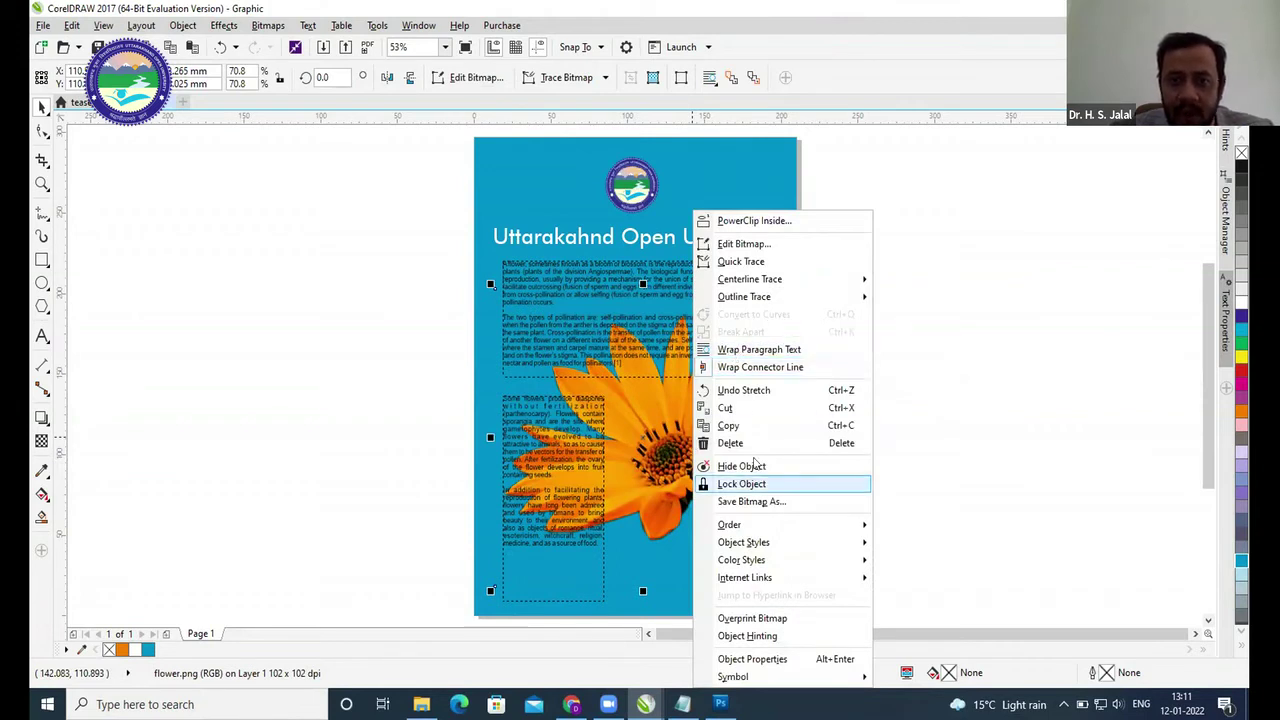
{"action": "mouse_move", "coordinate": [740, 527]}
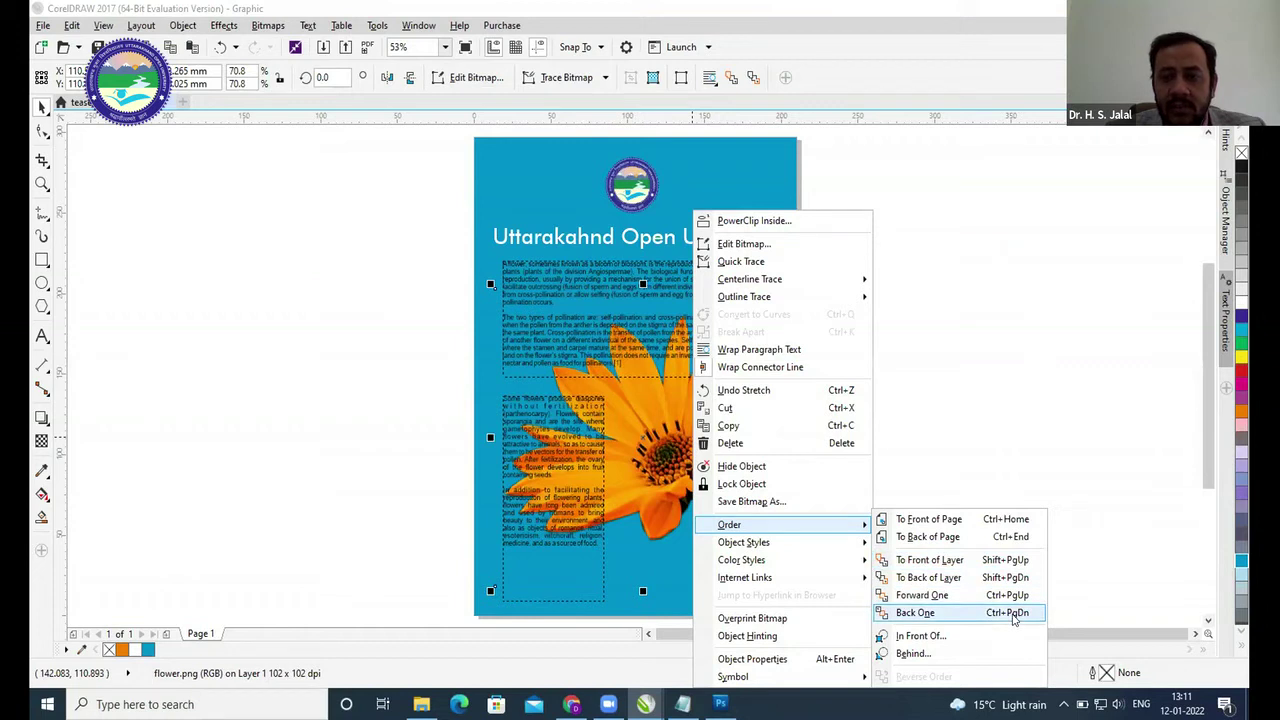
{"action": "left_click", "coordinate": [1014, 342]}
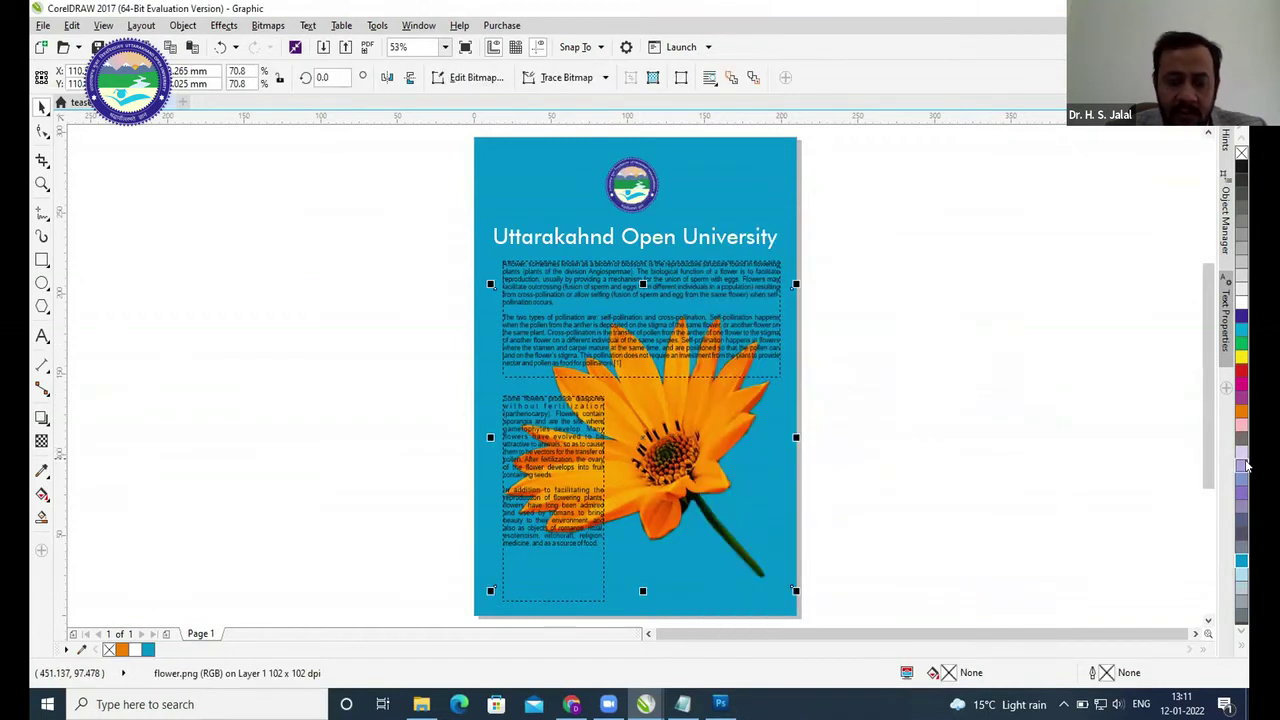
- Bring the flower to the front of the page, send it to the back, and move it forward one level above the background
{"action": "key", "text": "ctrl+Home"}
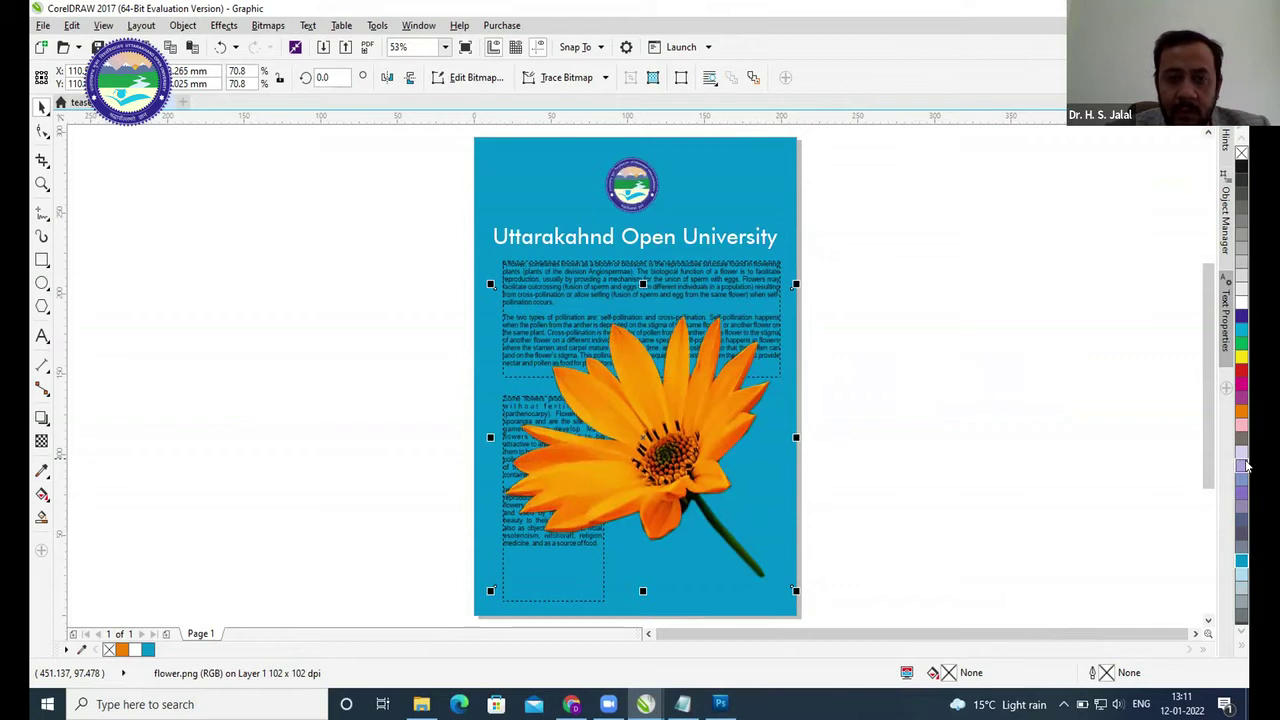
{"action": "key", "text": "ctrl+End"}
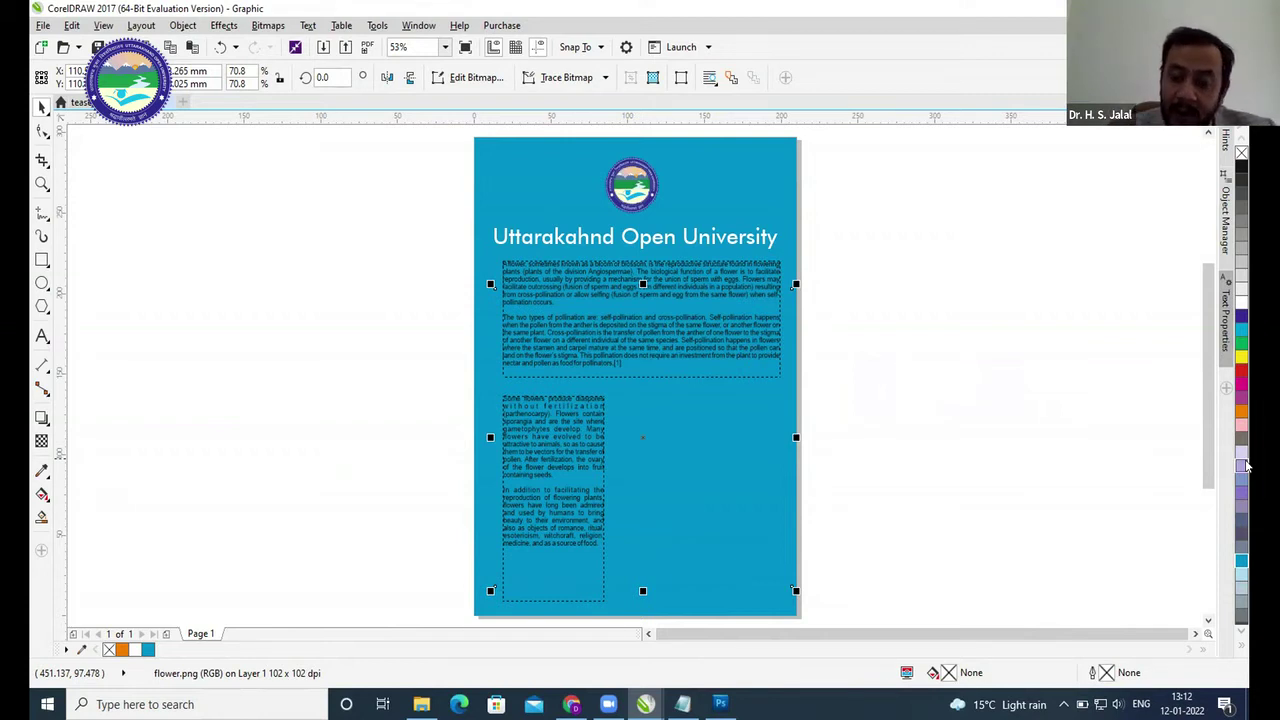
{"action": "key", "text": "ctrl+Page_Up"}
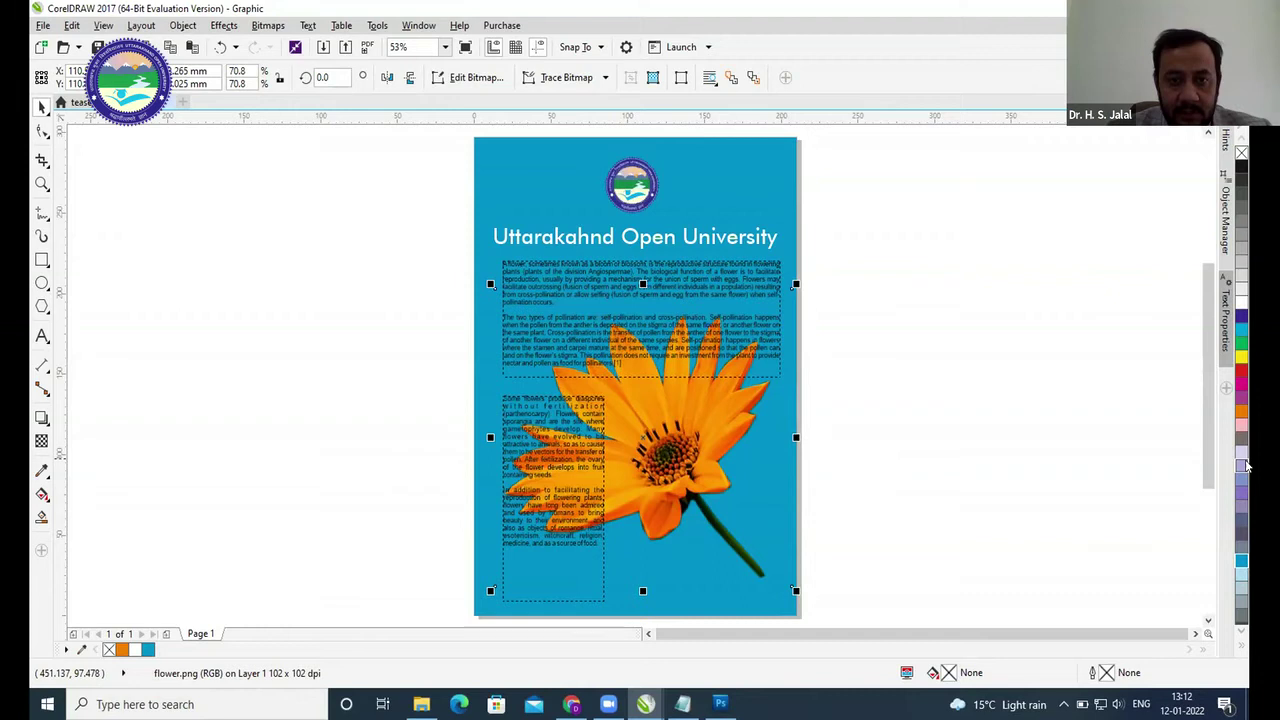
{"action": "left_click", "coordinate": [933, 395]}
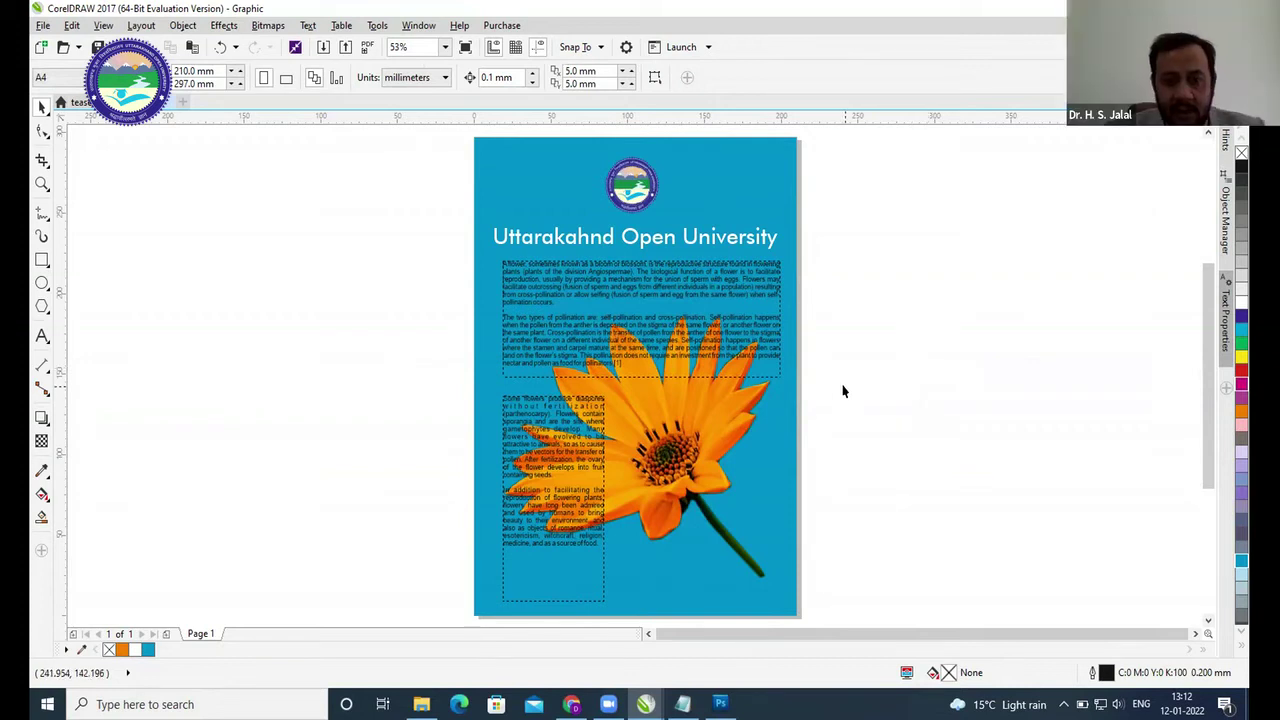
- Switch to Photoshop and compare the original flower photo in Untitled-1 with the isolated flower in Untitled-2
{"action": "key", "text": "alt+Tab"}
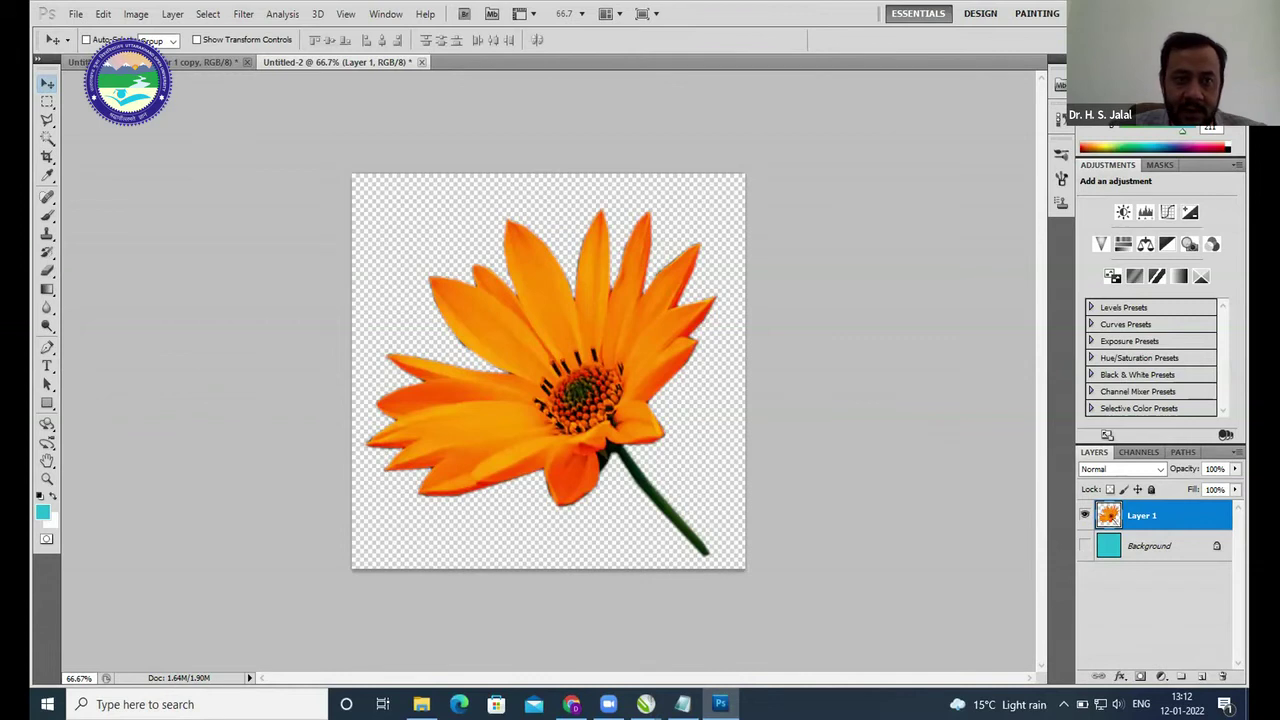
{"action": "left_click", "coordinate": [200, 62]}
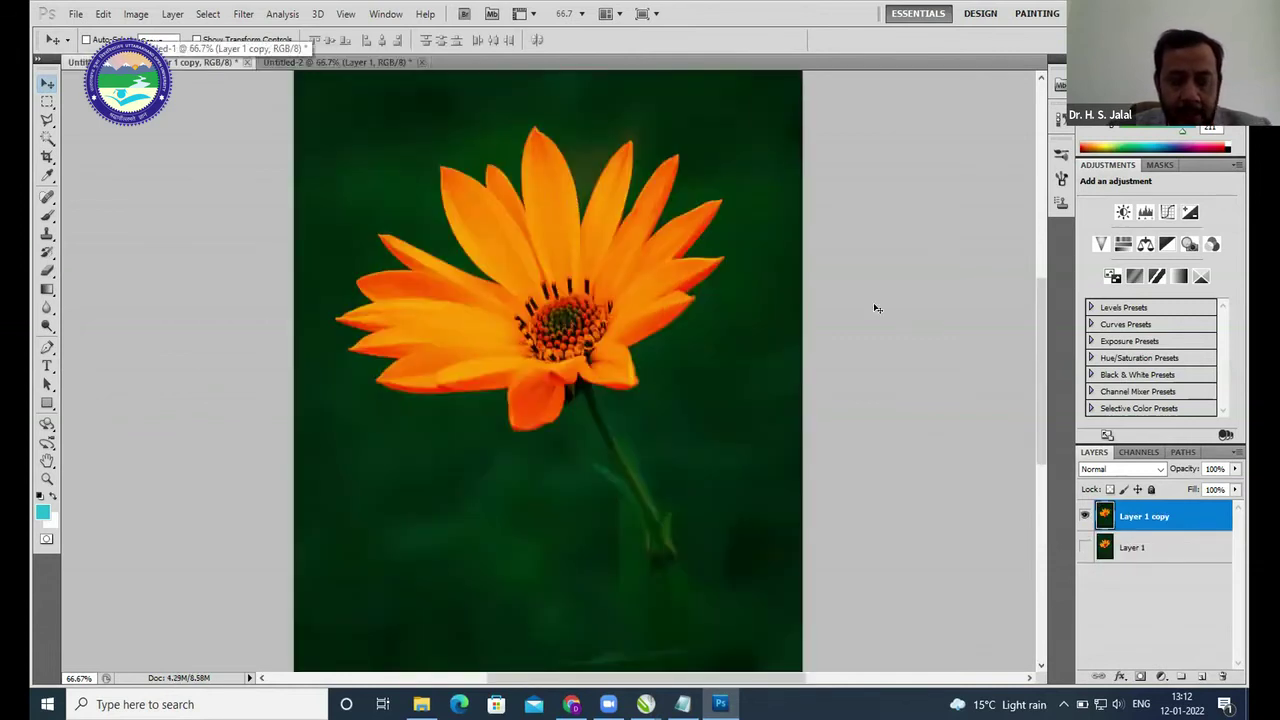
{"action": "key", "text": "ctrl+Tab"}
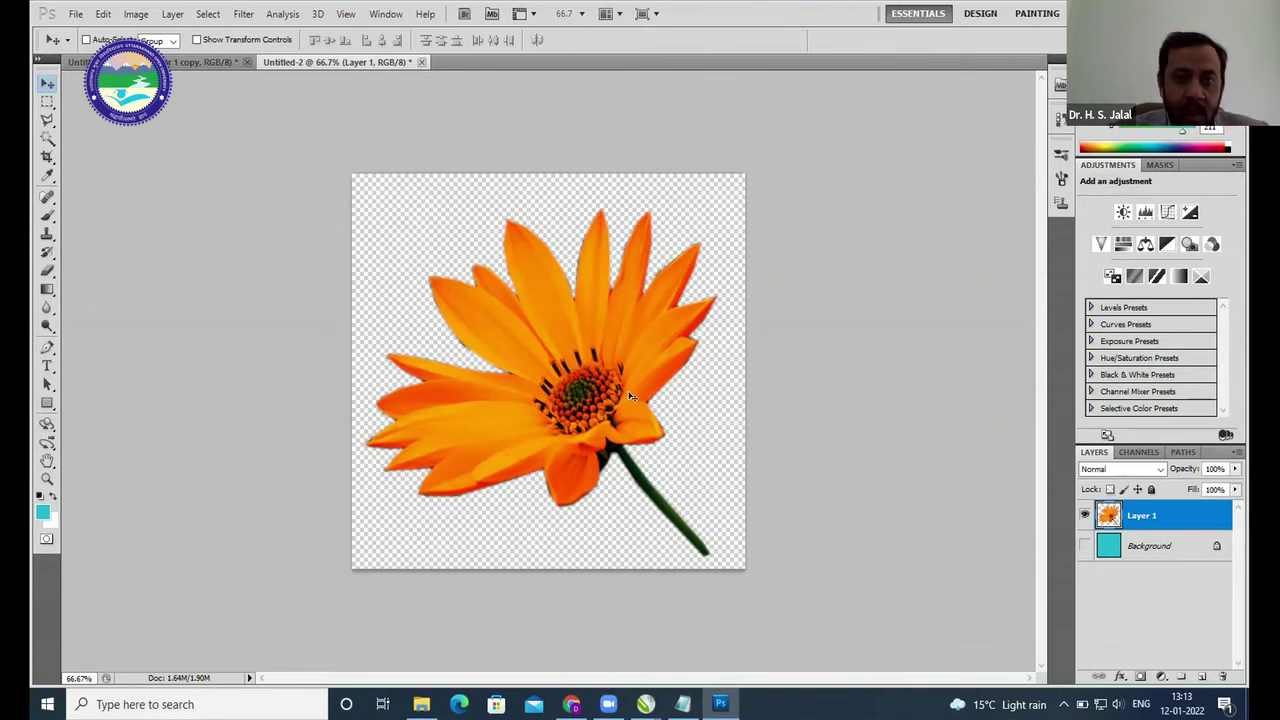
- Open the Hue/Saturation adjustment for the isolated flower layer and shift the master hue to -67
{"action": "left_click", "coordinate": [136, 15]}
{"action": "mouse_move", "coordinate": [150, 54]}
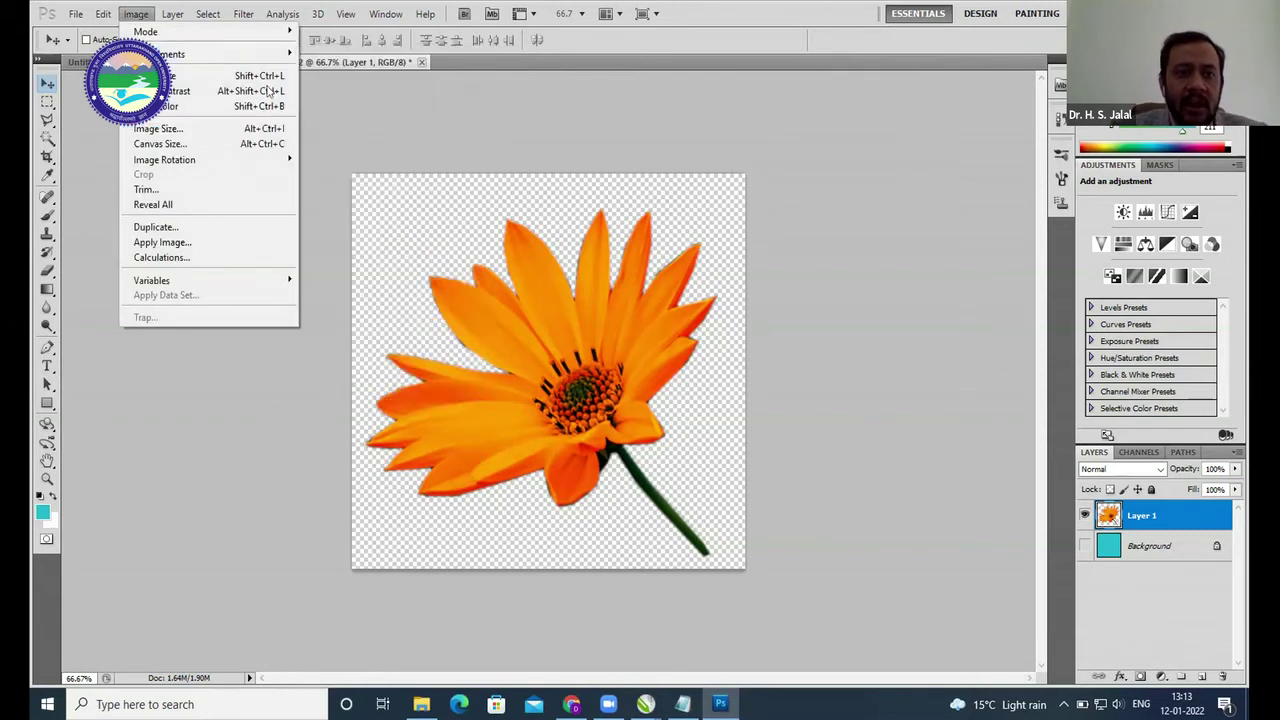
{"action": "mouse_move", "coordinate": [230, 54]}
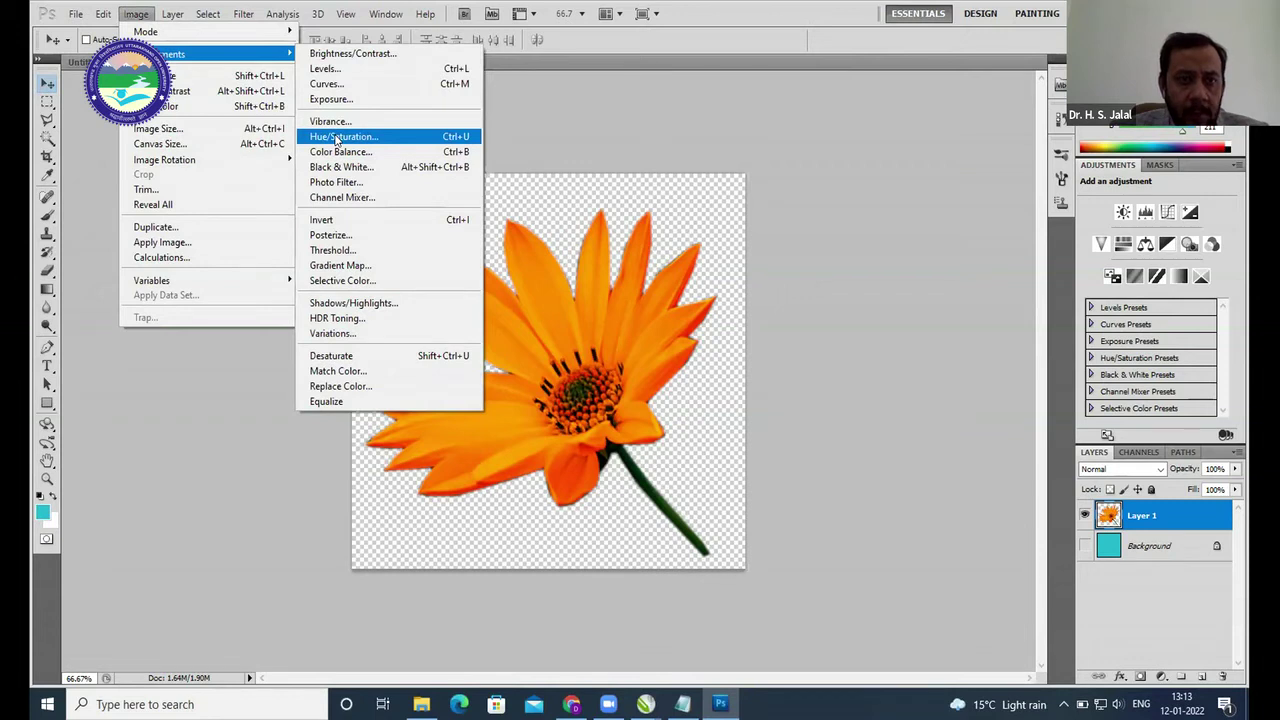
{"action": "left_click", "coordinate": [336, 138]}
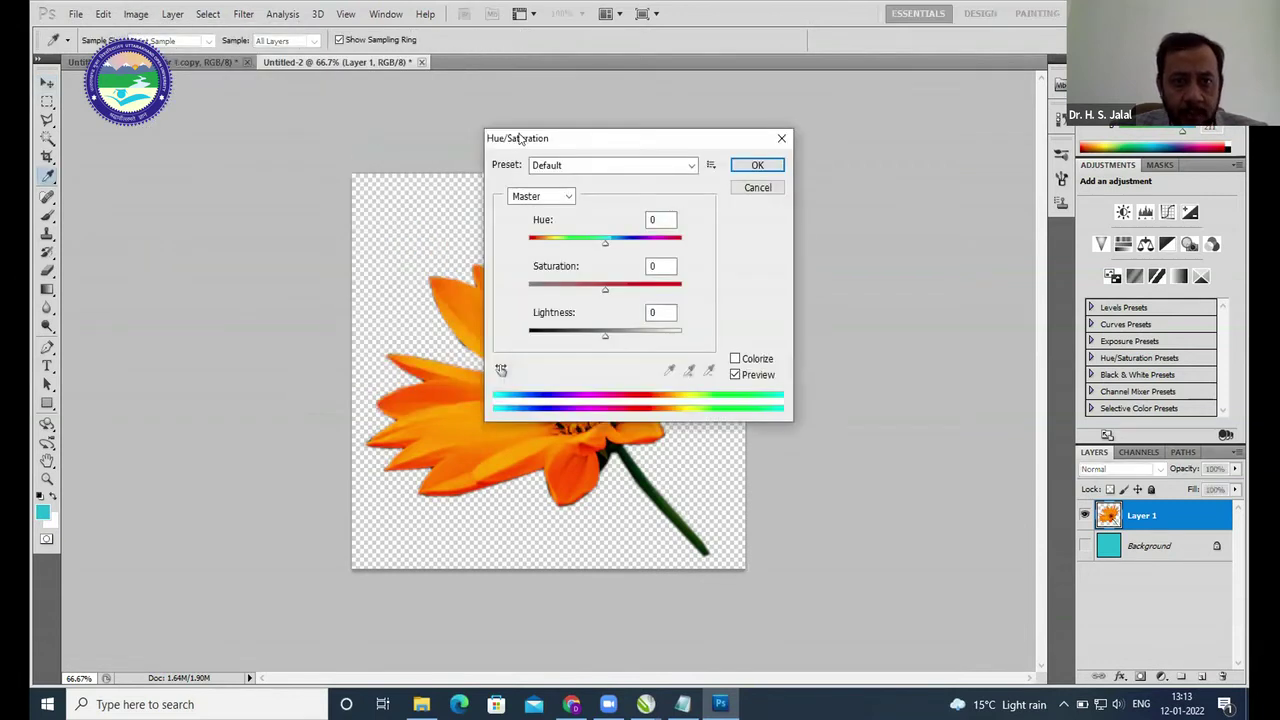
{"action": "left_click_drag", "start_coordinate": [523, 140], "coordinate": [795, 135]}
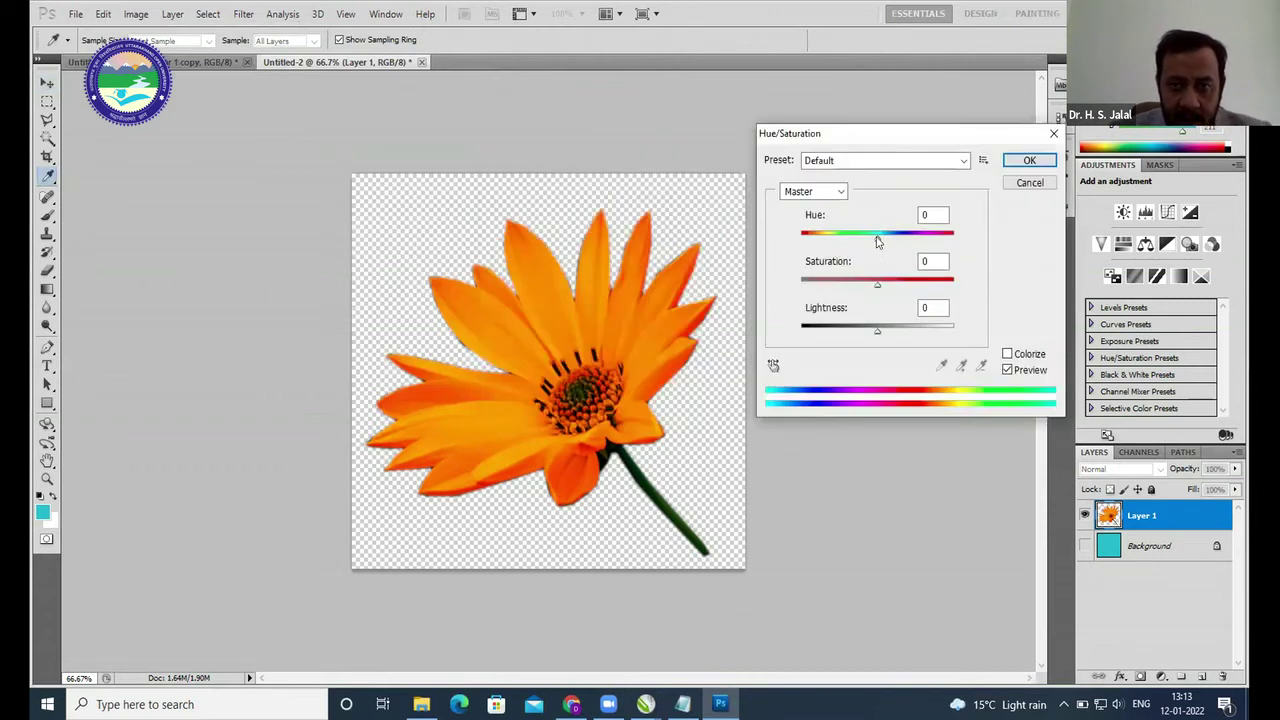
{"action": "left_click_drag", "start_coordinate": [877, 241], "coordinate": [836, 238]}
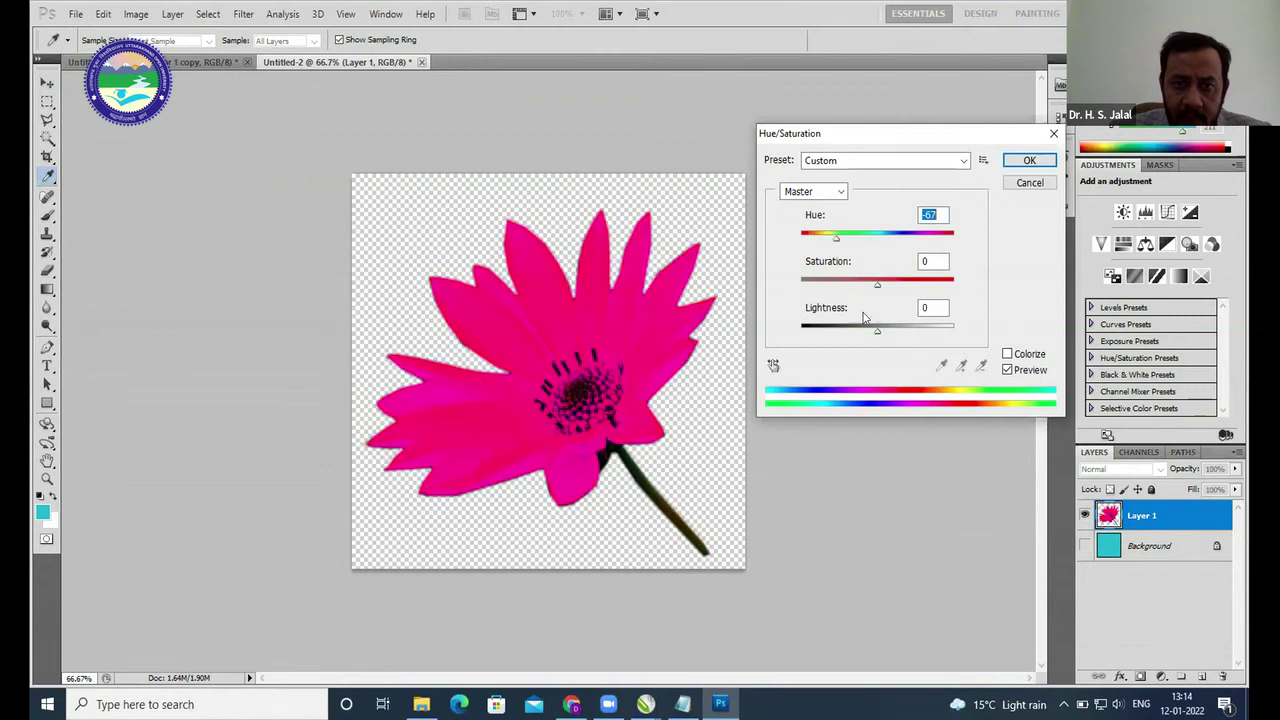
- Try other saturation and hue settings, and apply a hue shift that turns the flower orange-red
{"action": "mouse_move", "coordinate": [877, 286]}
{"action": "left_mouse_down"}
{"action": "mouse_move", "coordinate": [838, 289]}
{"action": "mouse_move", "coordinate": [856, 288]}
{"action": "left_mouse_up"}
{"action": "left_click", "coordinate": [830, 242]}
{"action": "left_click_drag", "start_coordinate": [830, 242], "coordinate": [899, 243]}
{"action": "left_click_drag", "start_coordinate": [883, 243], "coordinate": [859, 245]}
{"action": "key", "text": "Return"}
{"action": "key", "text": "v"}
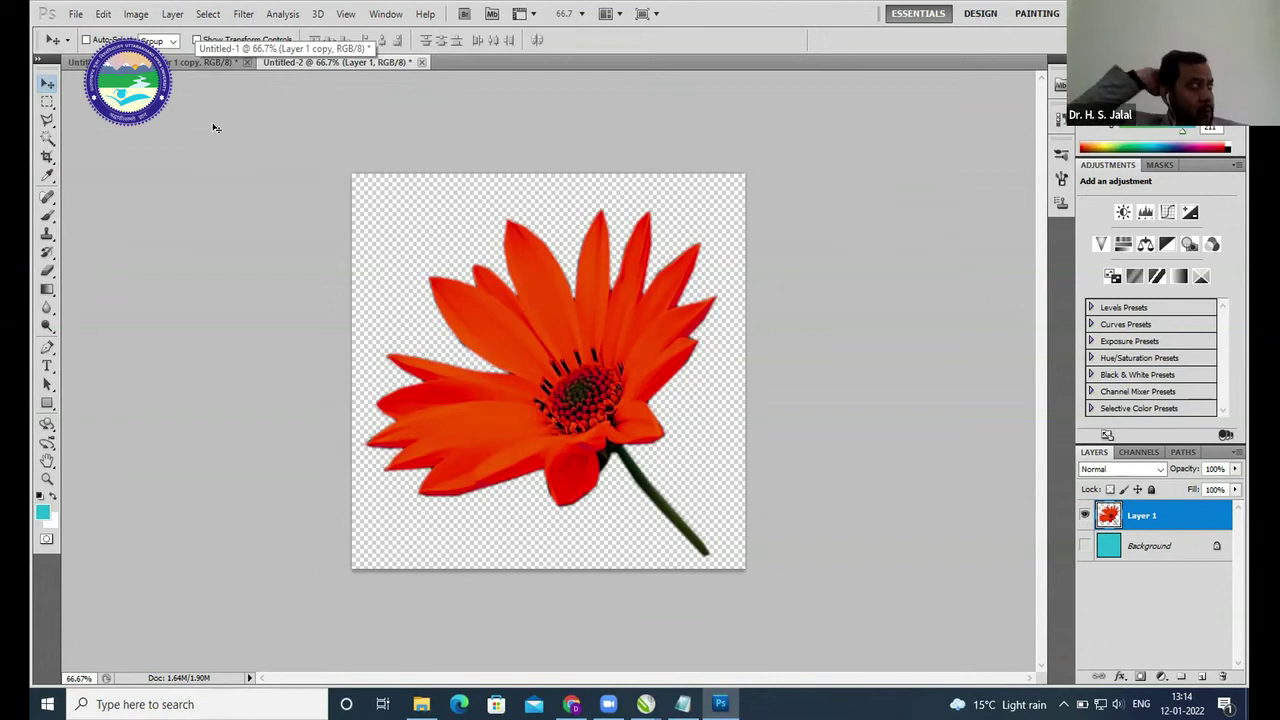
- Start another Hue/Saturation adjustment on the flower, setting the Reds range to hue +35 and saturation +89
{"action": "left_click", "coordinate": [136, 14]}
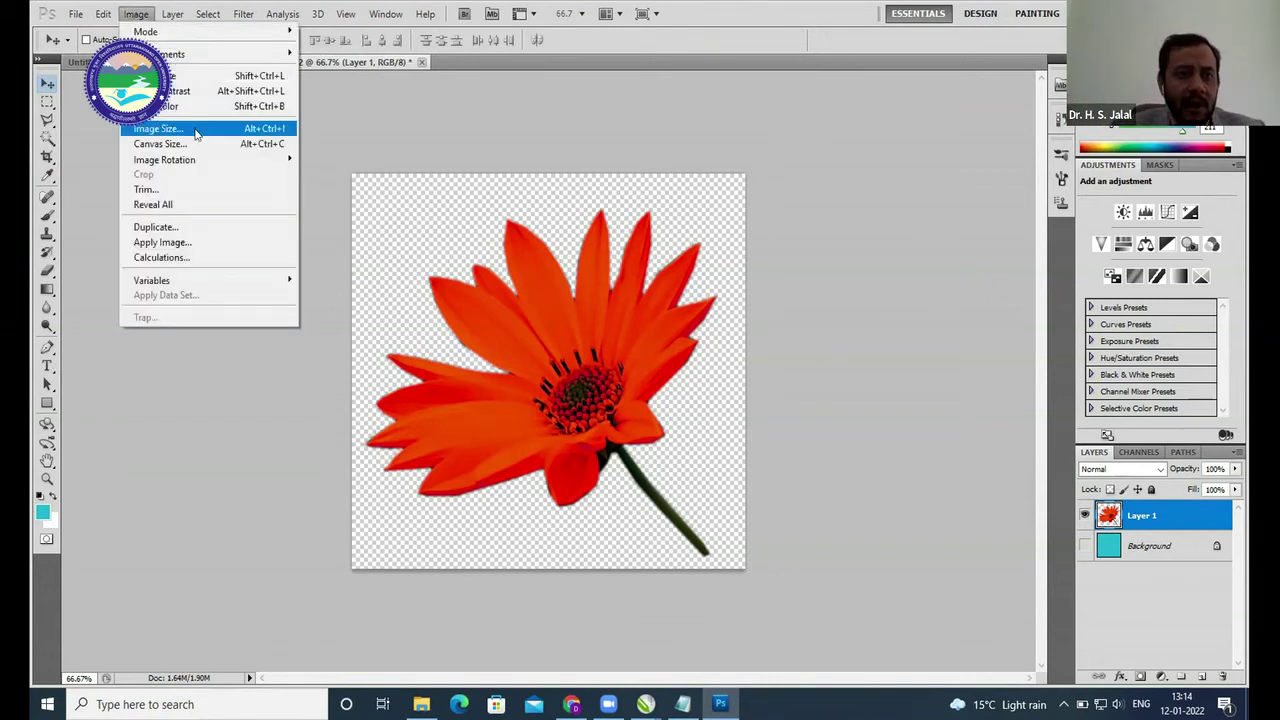
{"action": "mouse_move", "coordinate": [185, 55]}
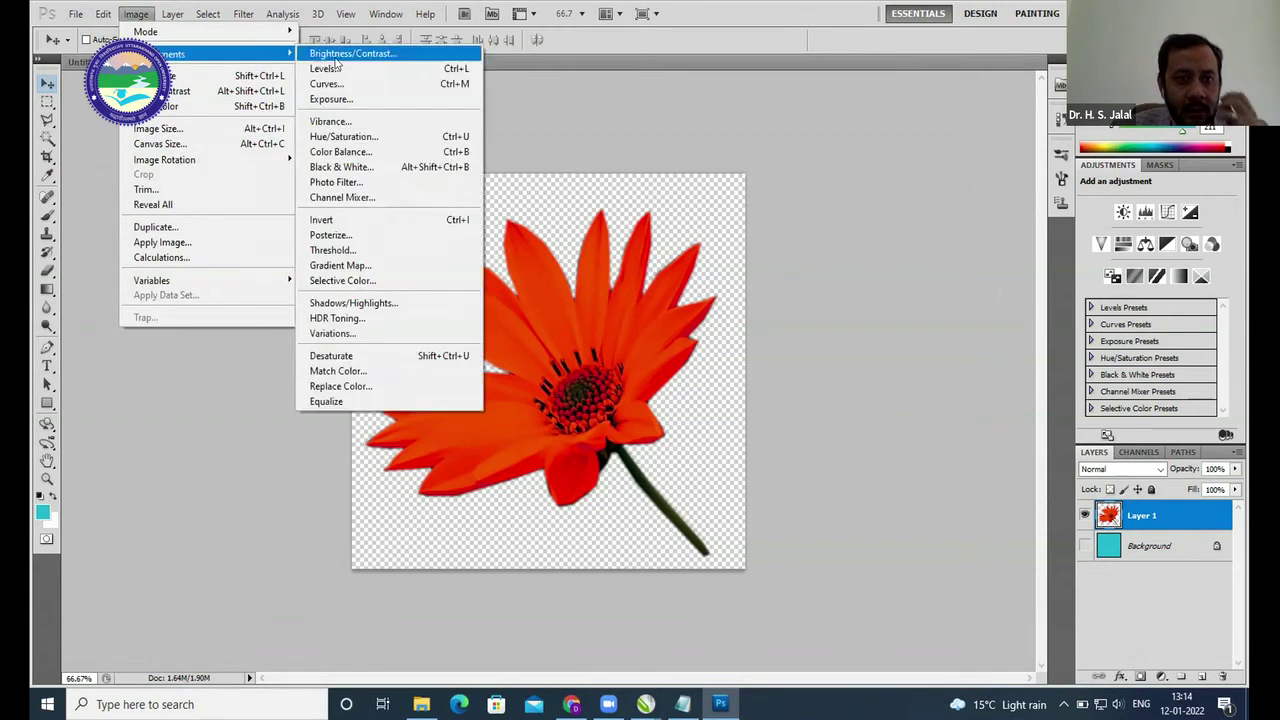
{"action": "left_click", "coordinate": [343, 137]}
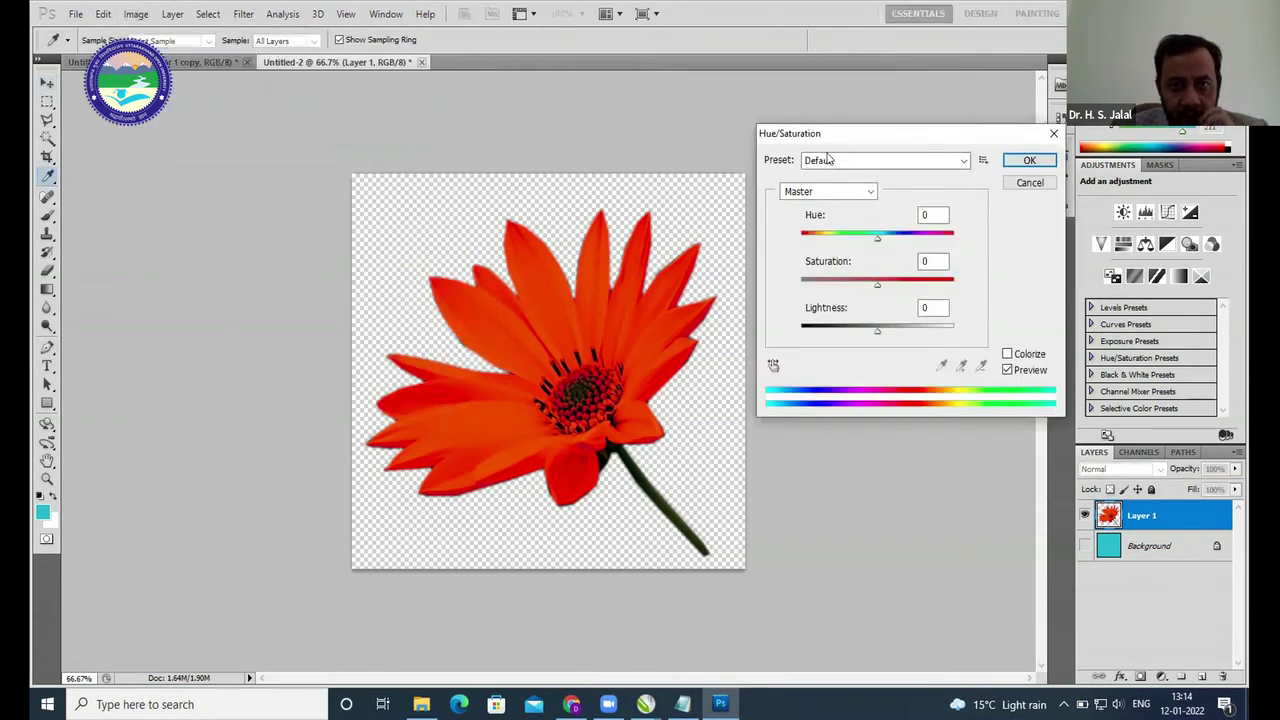
{"action": "left_click_drag", "start_coordinate": [829, 134], "coordinate": [875, 122]}
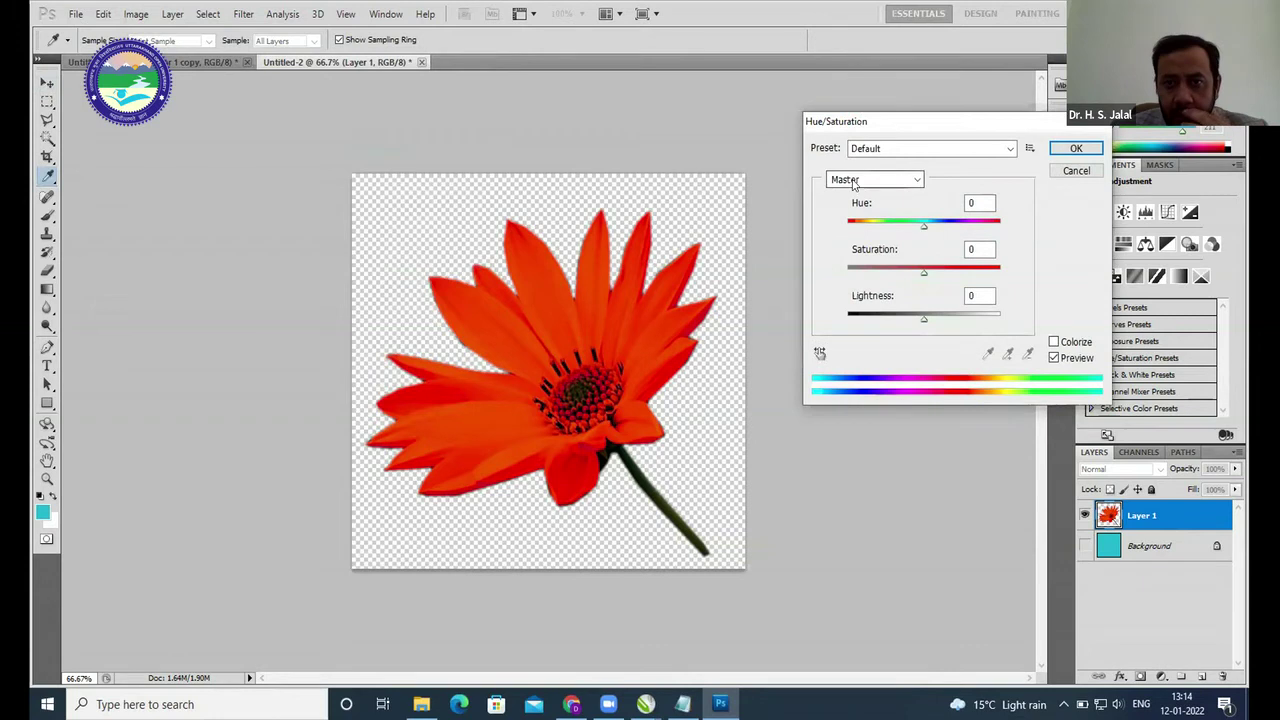
{"action": "left_click", "coordinate": [862, 181]}
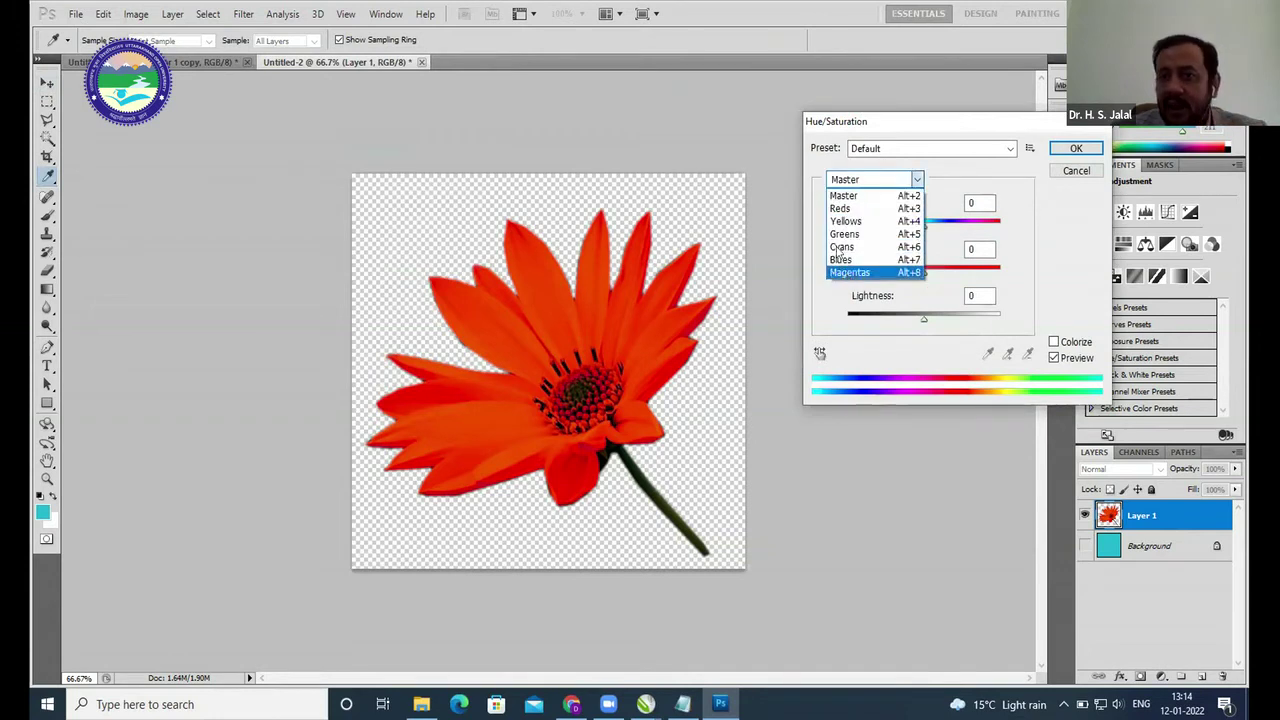
{"action": "left_click", "coordinate": [836, 209]}
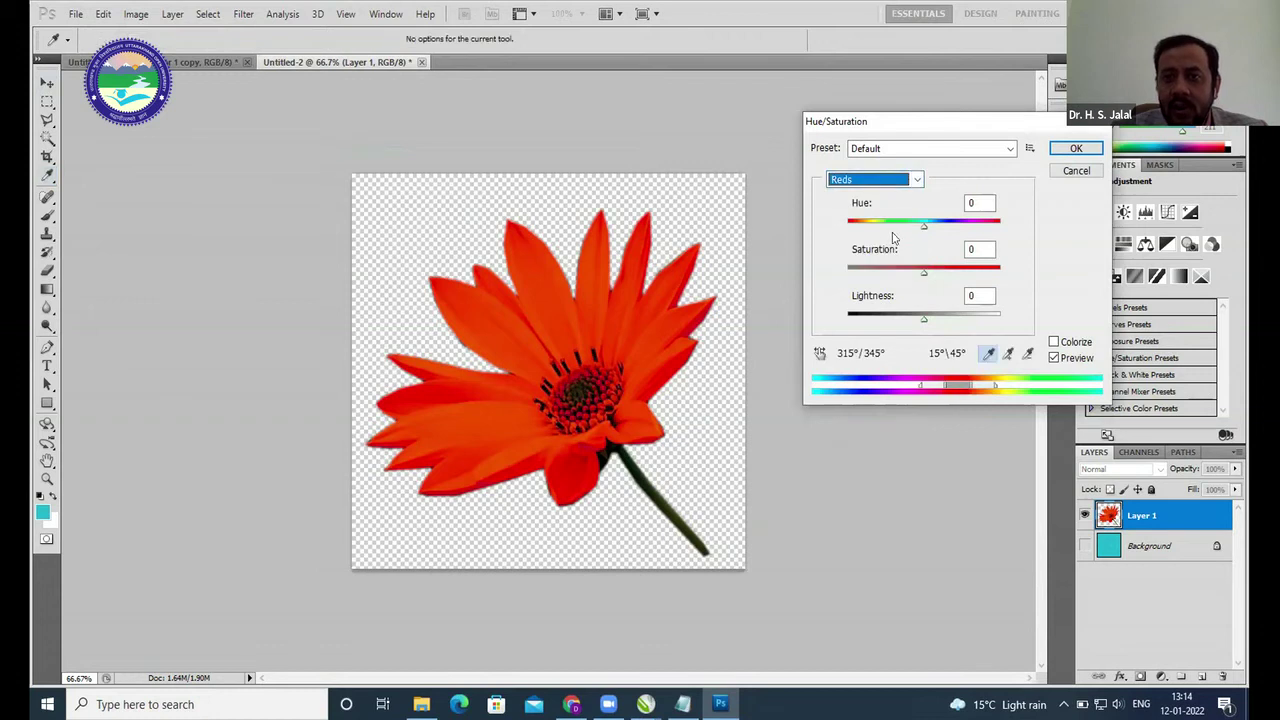
{"action": "left_click_drag", "start_coordinate": [922, 227], "coordinate": [950, 228]}
{"action": "left_click_drag", "start_coordinate": [926, 270], "coordinate": [953, 275]}
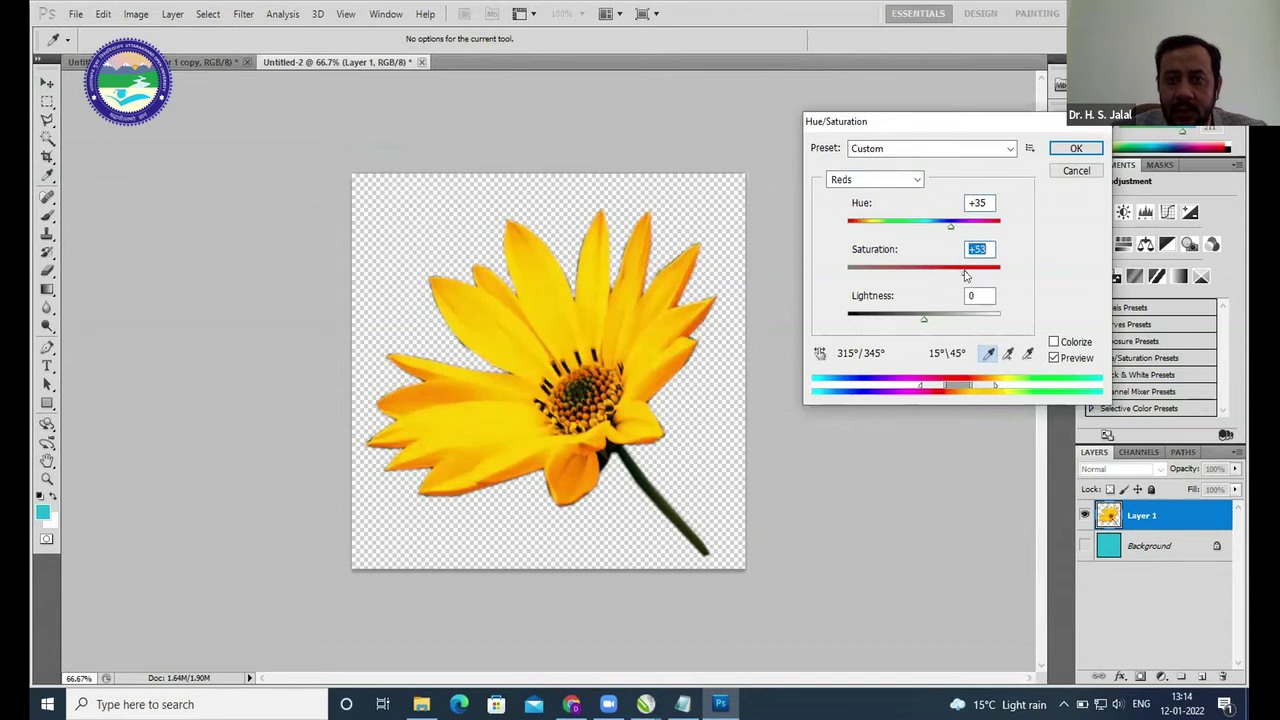
{"action": "left_click_drag", "start_coordinate": [974, 274], "coordinate": [992, 274]}
- Set the Yellows saturation to -69 and the Greens saturation to +50, and apply the Hue/Saturation adjustment
{"action": "left_click", "coordinate": [866, 182]}
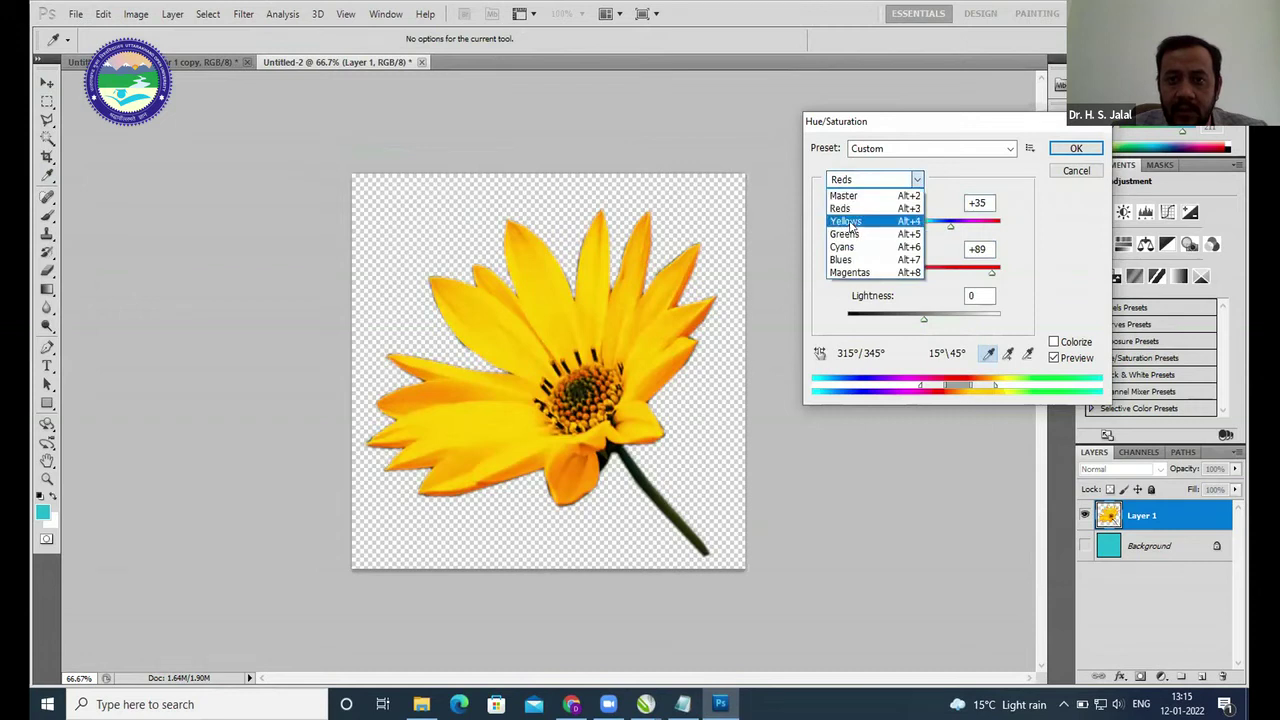
{"action": "left_click", "coordinate": [853, 222]}
{"action": "left_click_drag", "start_coordinate": [923, 272], "coordinate": [872, 274]}
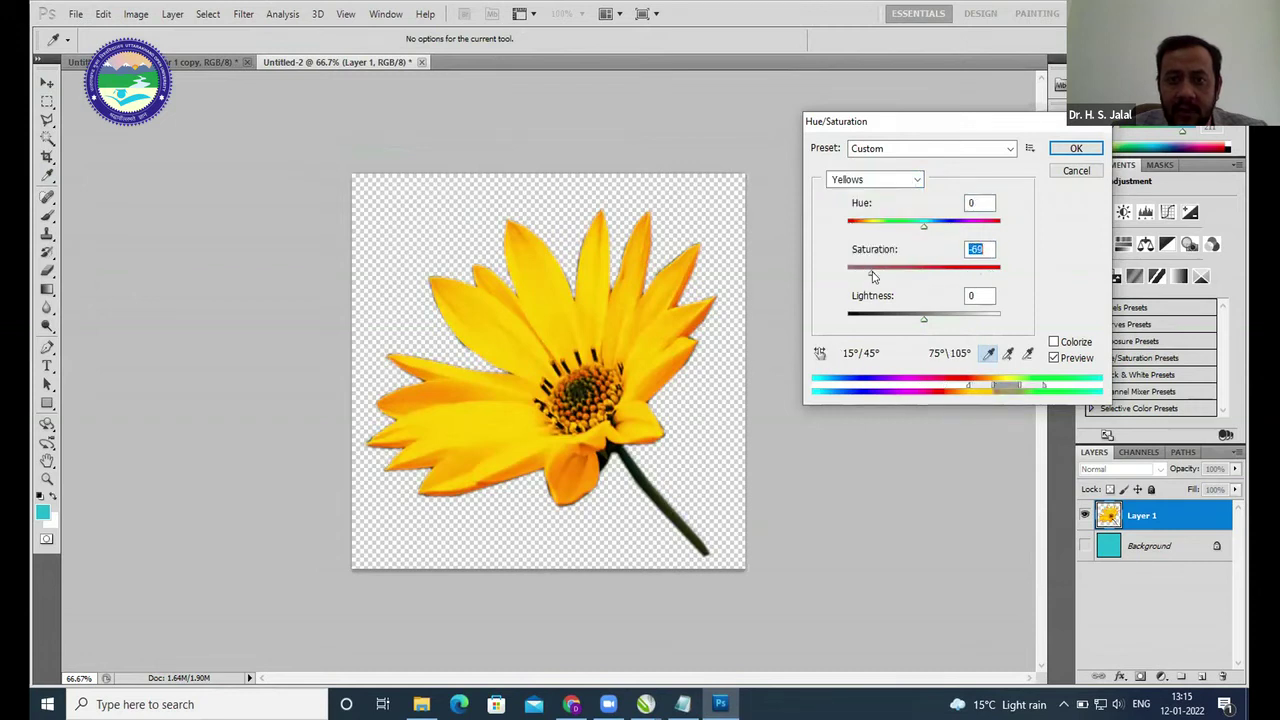
{"action": "left_click", "coordinate": [856, 180]}
{"action": "left_click", "coordinate": [857, 239]}
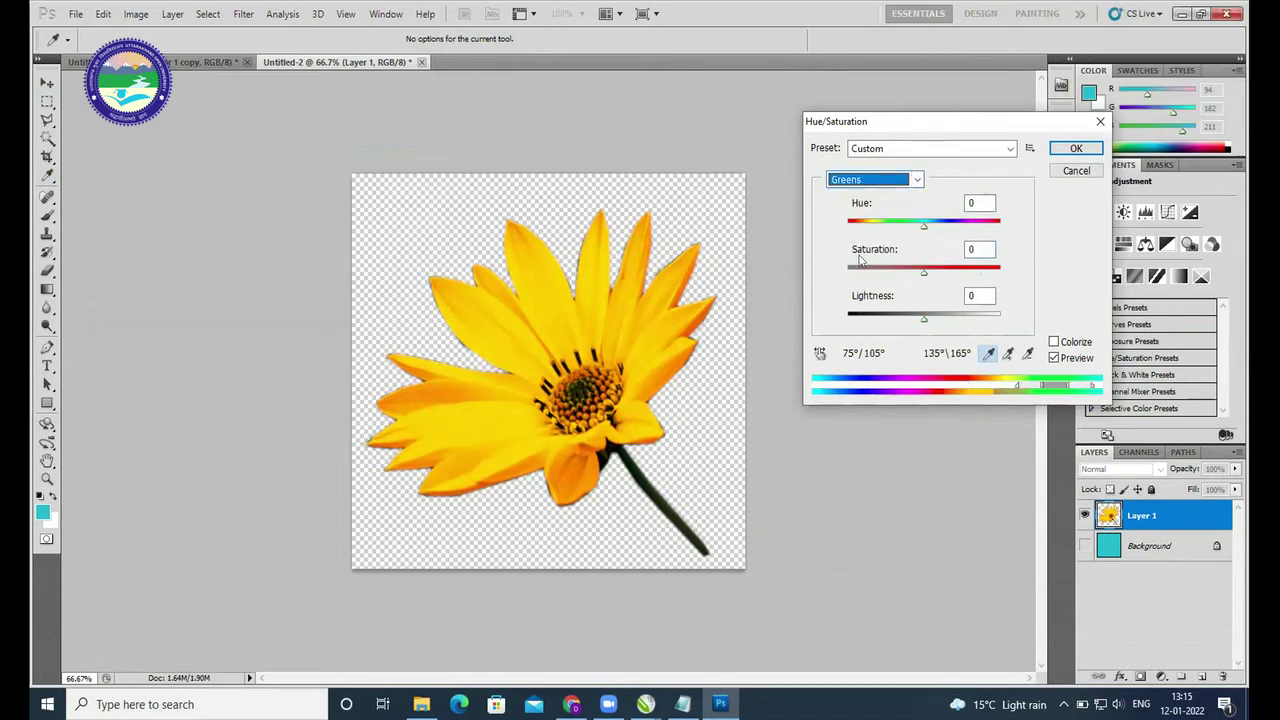
{"action": "left_click_drag", "start_coordinate": [921, 275], "coordinate": [962, 275]}
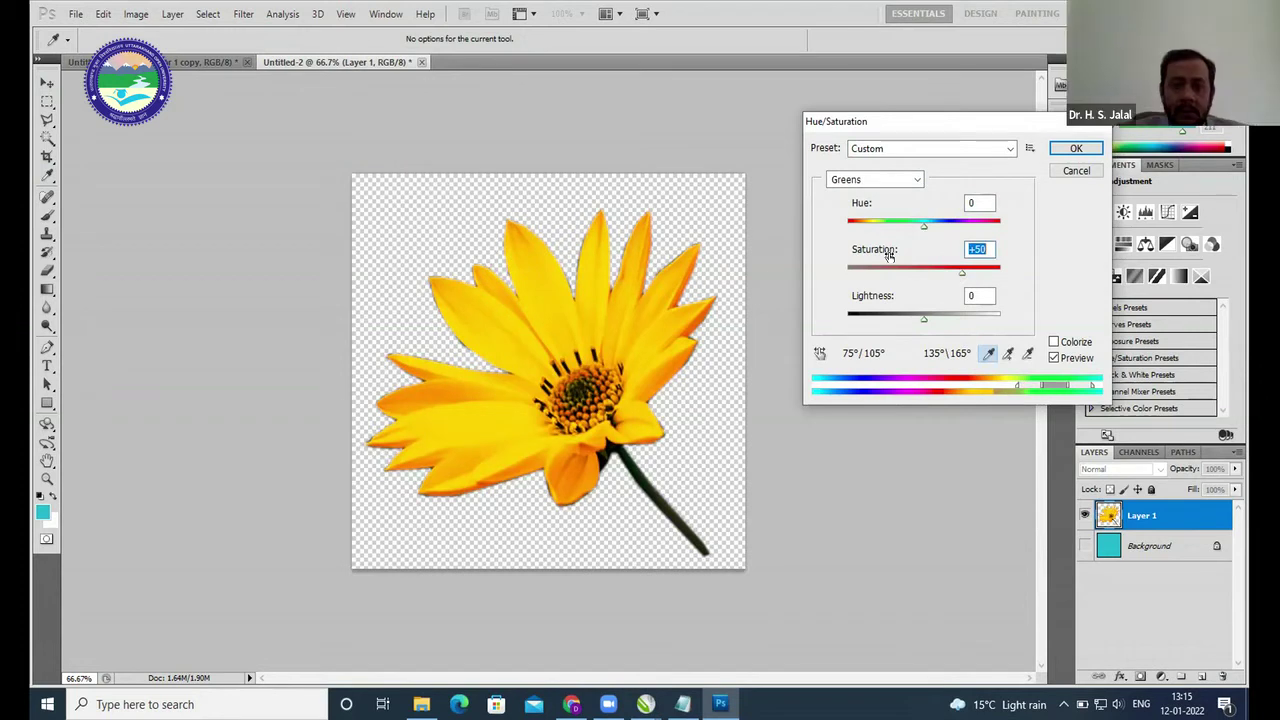
{"action": "left_click", "coordinate": [1062, 150]}
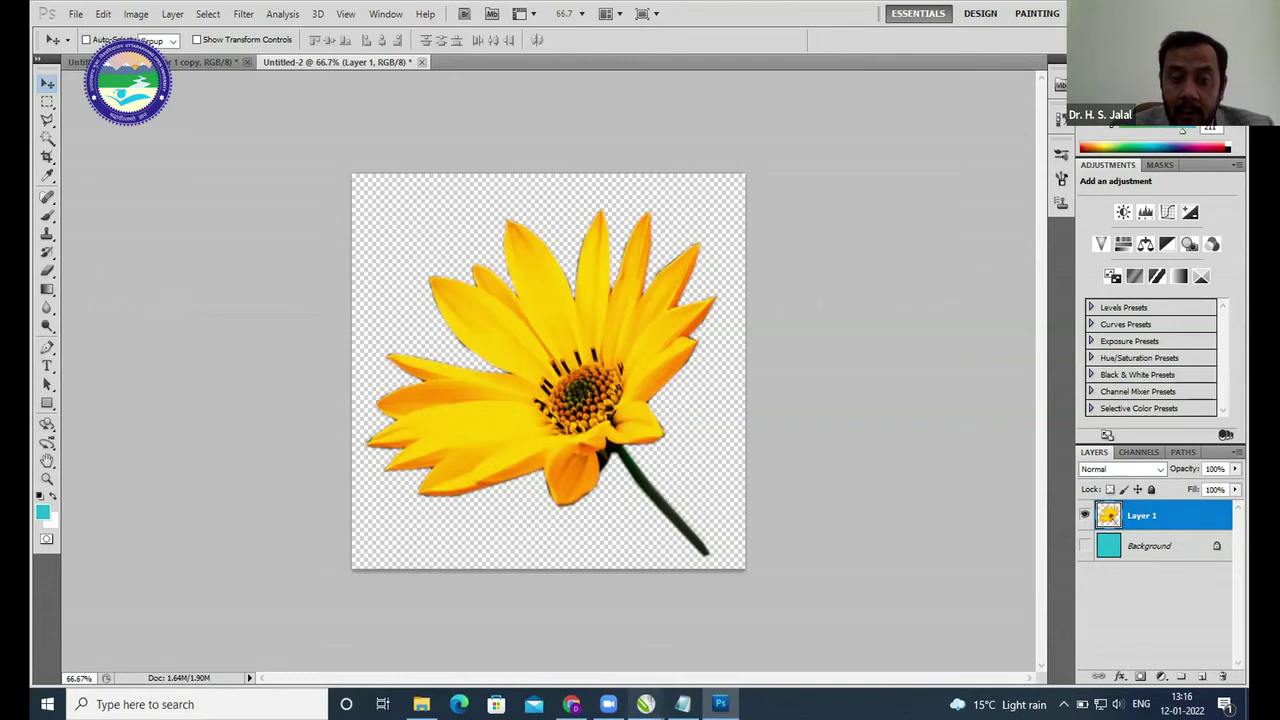
- Switch to CorelDRAW and try to edit the curve-converted "Uttarakahnd Open University" title with the Text tool
{"action": "mouse_move", "coordinate": [646, 704]}
{"action": "left_click", "coordinate": [684, 642]}
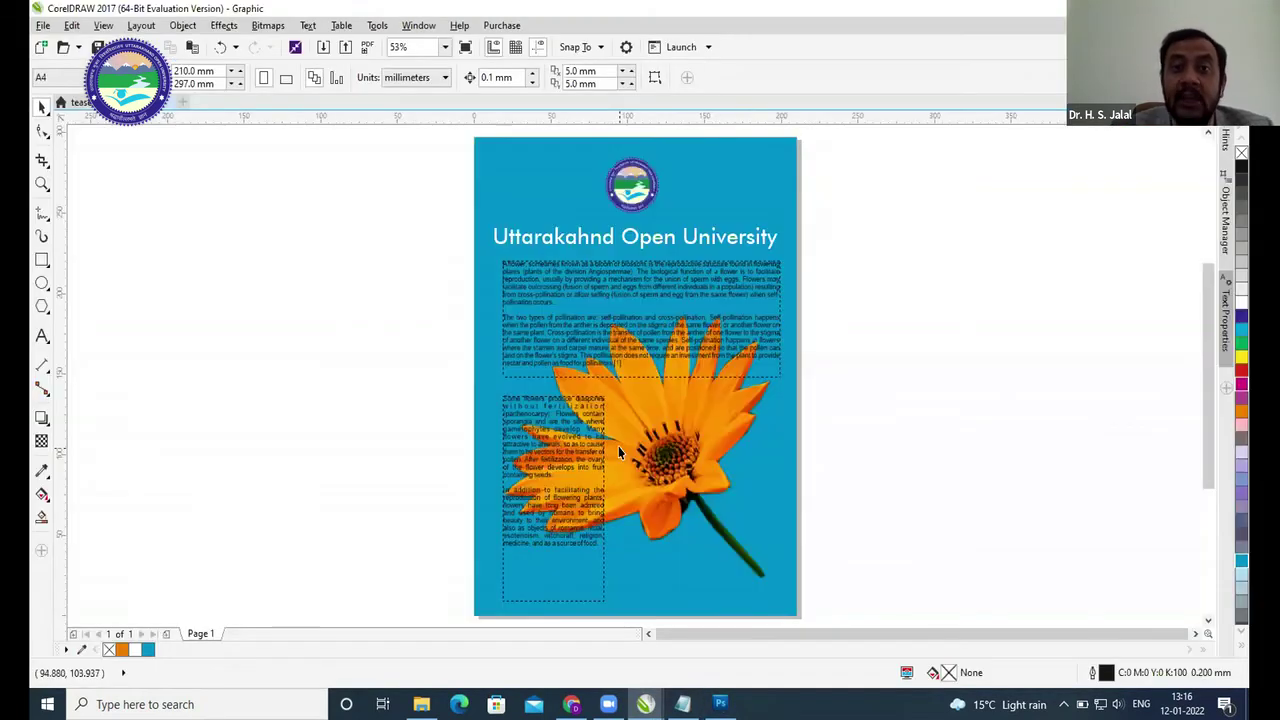
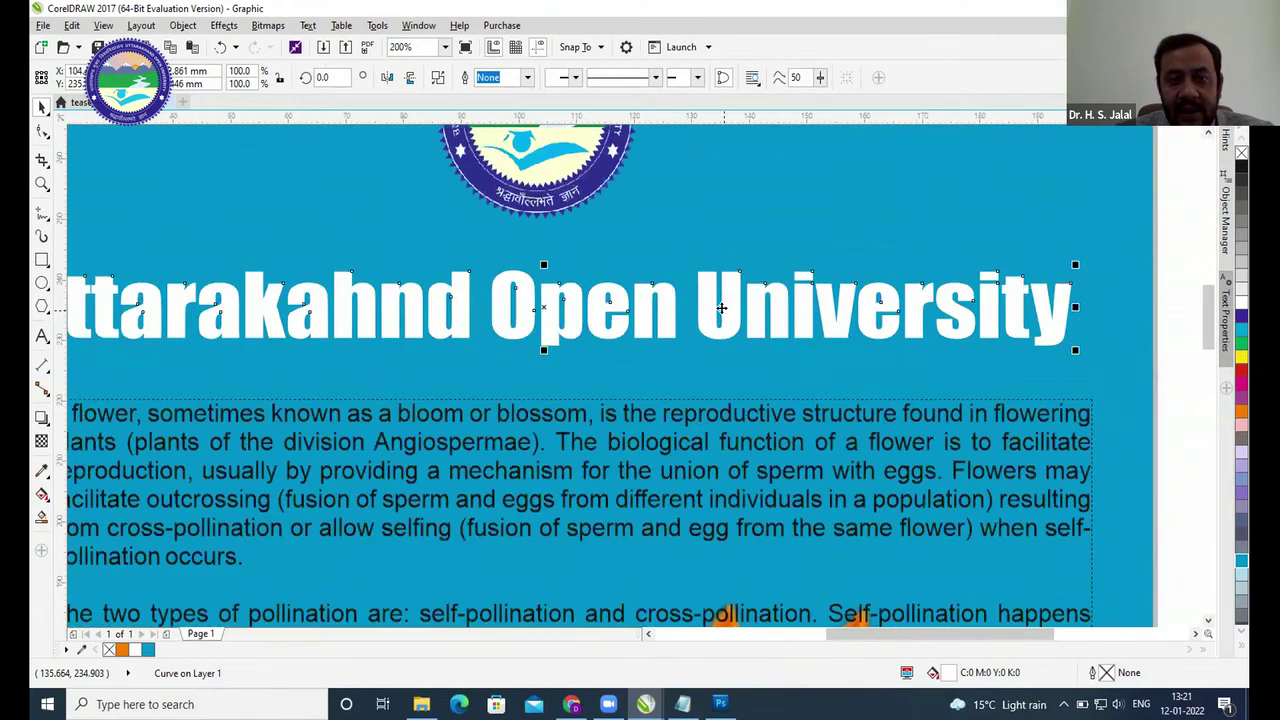
{"action": "scroll", "coordinate": [723, 309], "scroll_direction": "down", "scroll_amount": 2}
{"action": "left_click", "coordinate": [140, 280]}
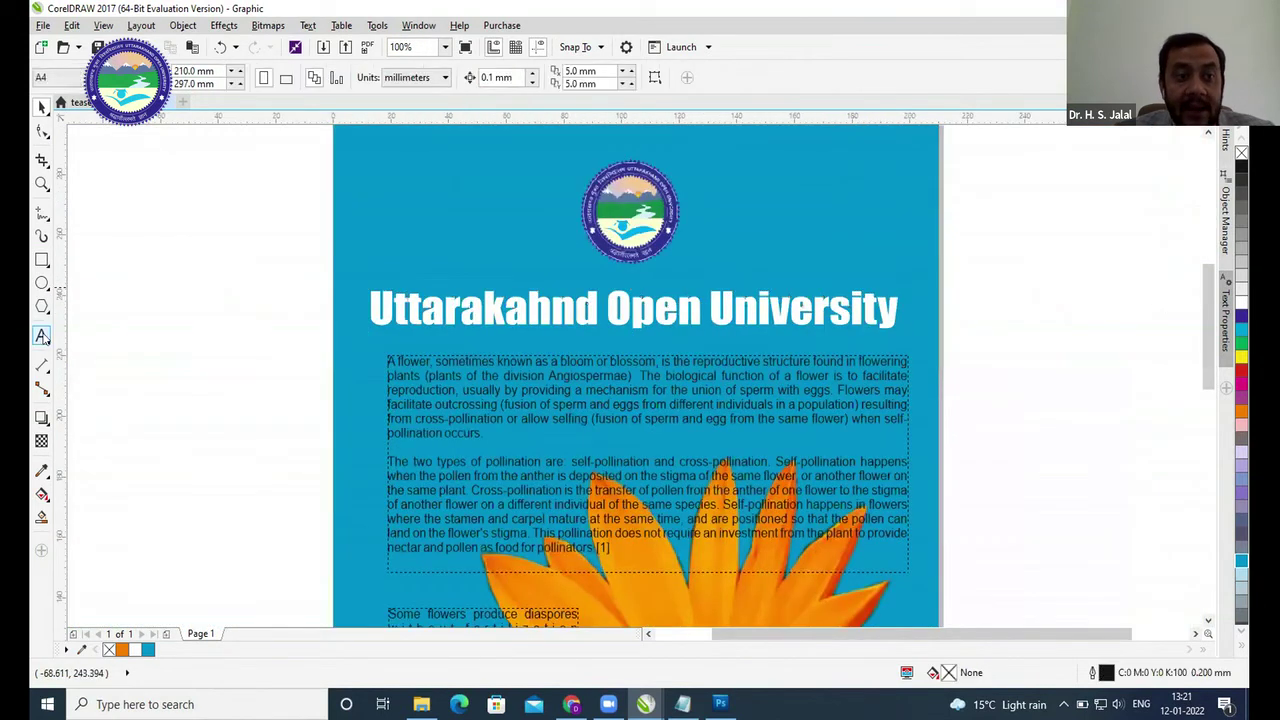
{"action": "double_click", "coordinate": [455, 330]}
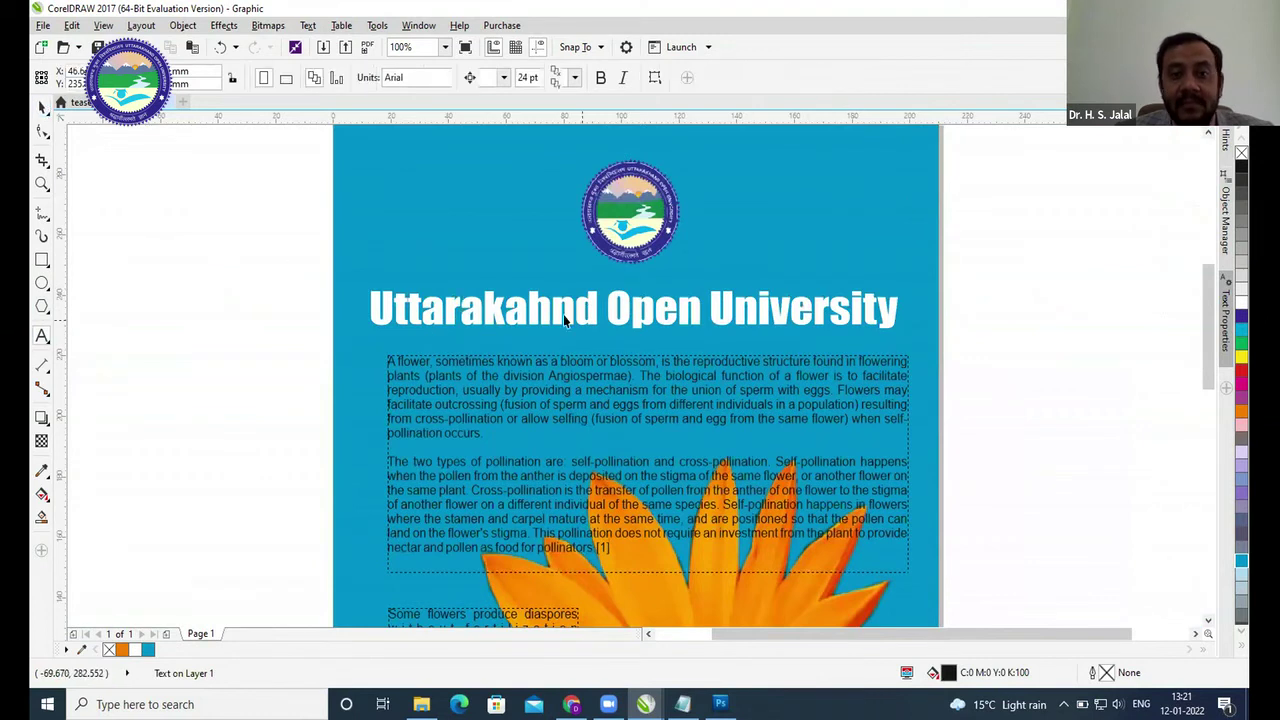
{"action": "key", "text": "ctrl+q"}
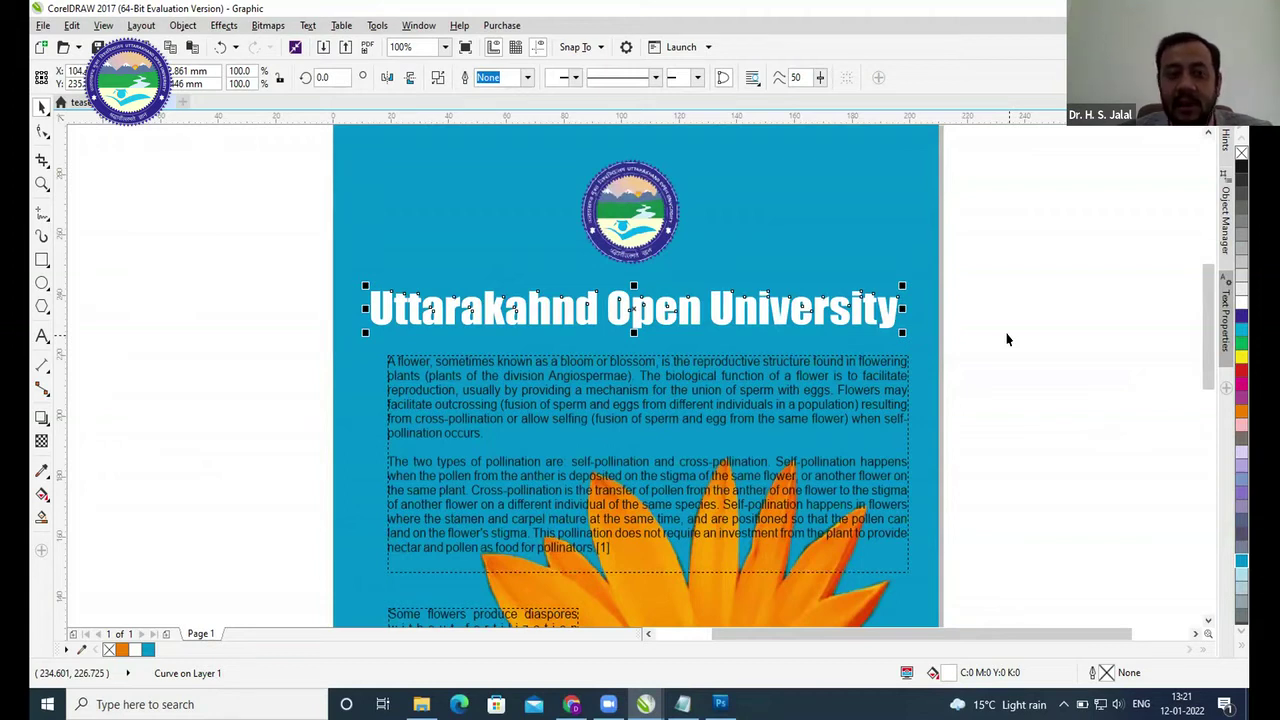
- Scale the university title curves up to 100.3% and deselect them
{"action": "mouse_move", "coordinate": [903, 285]}
{"action": "left_mouse_down"}
{"action": "mouse_move", "coordinate": [964, 268]}
{"action": "mouse_move", "coordinate": [944, 285]}
{"action": "mouse_move", "coordinate": [957, 300]}
{"action": "mouse_move", "coordinate": [597, 306]}
{"action": "mouse_move", "coordinate": [903, 268]}
{"action": "left_mouse_up"}
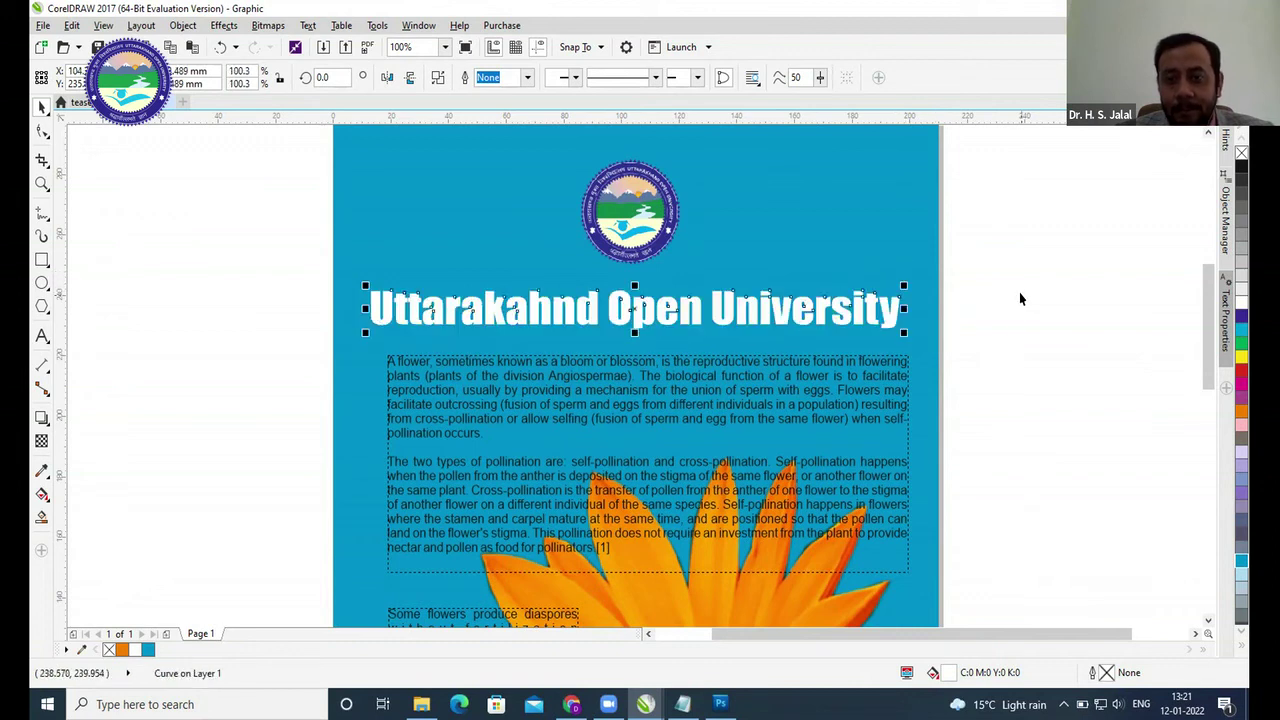
{"action": "left_click", "coordinate": [959, 354]}
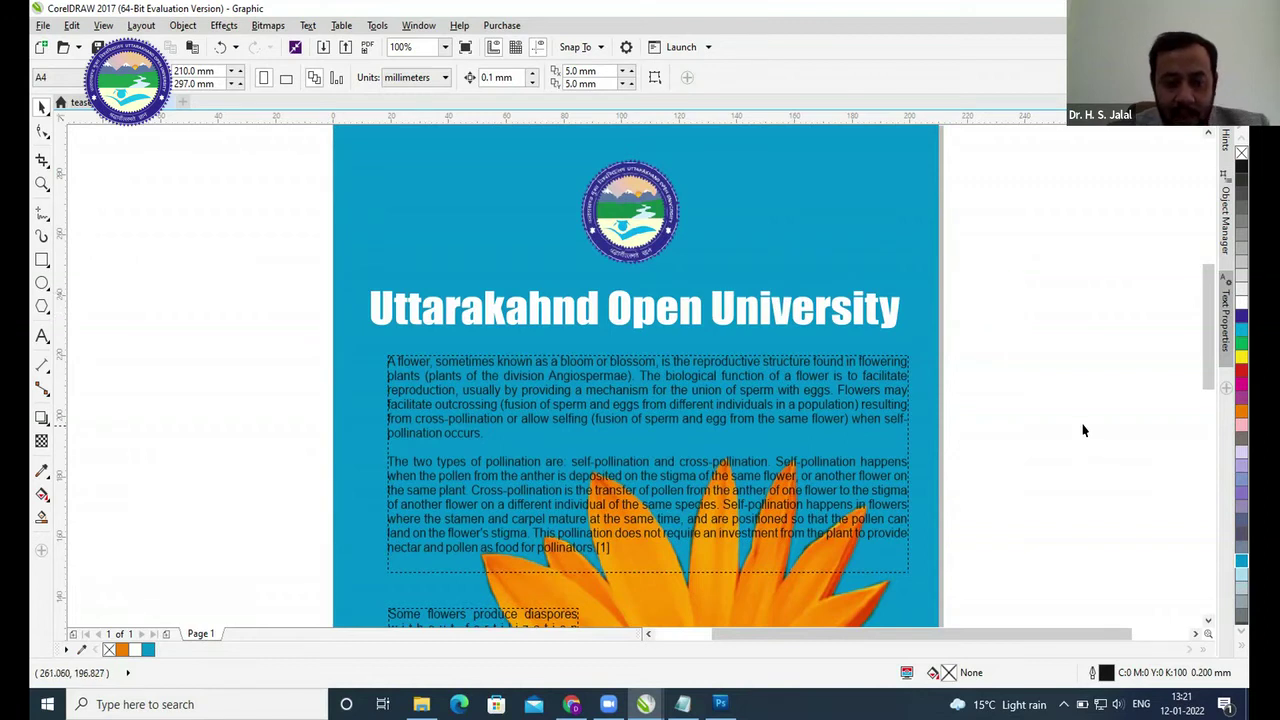
{"action": "key", "text": "shift+F4"}
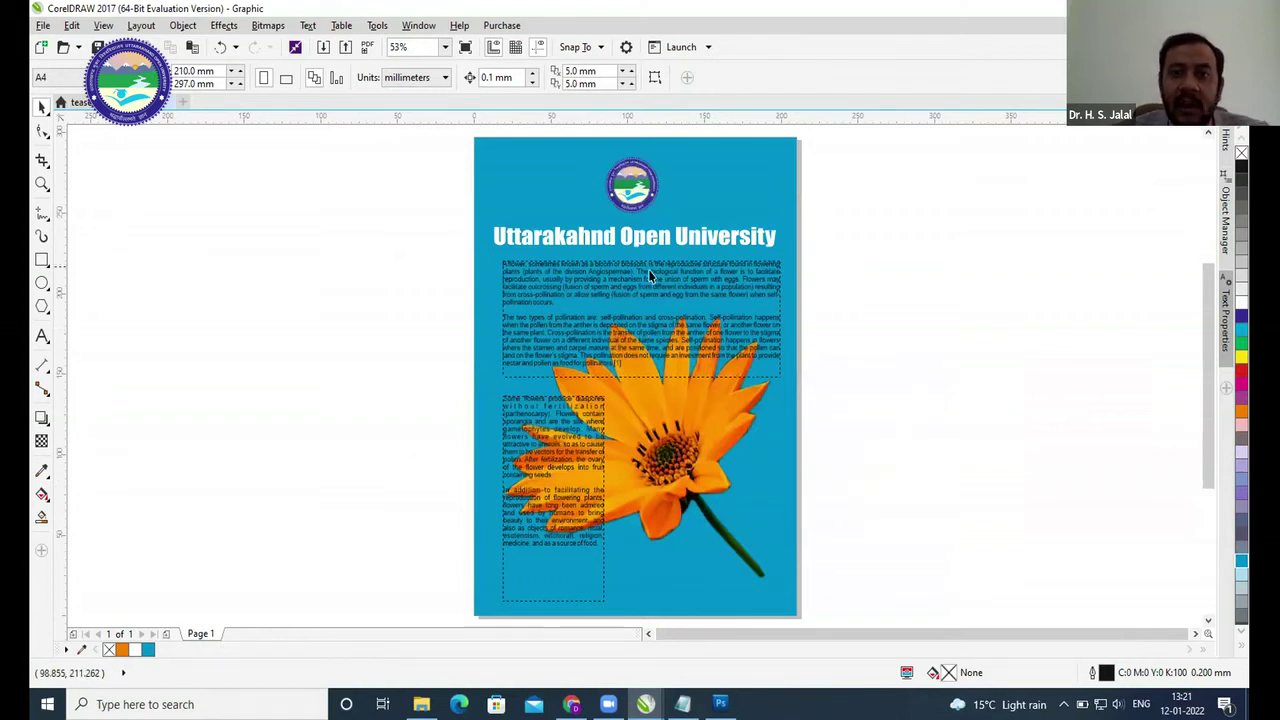
- Inspect the paragraph text, and shrink the flower image to 46.4% so it sits beside the narrow lower text frame
{"action": "left_click", "coordinate": [577, 264]}
{"action": "left_click", "coordinate": [878, 303]}
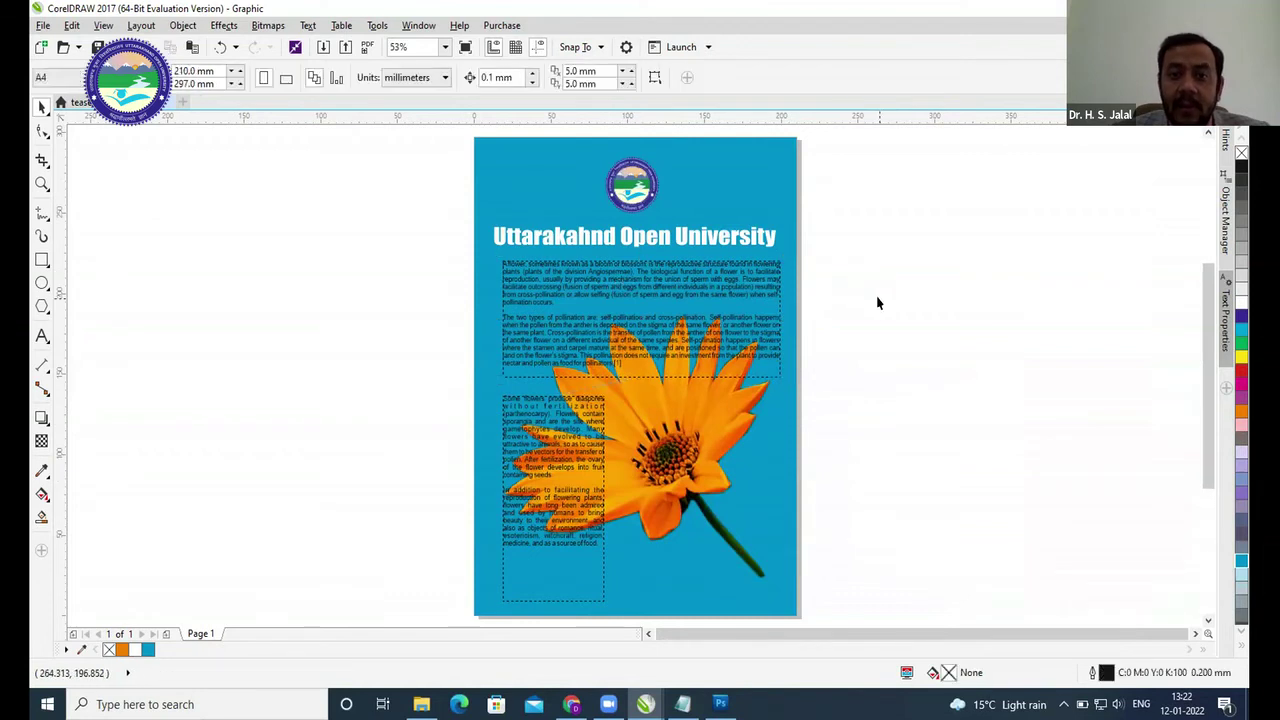
{"action": "scroll", "coordinate": [657, 280], "scroll_direction": "up", "scroll_amount": 2}
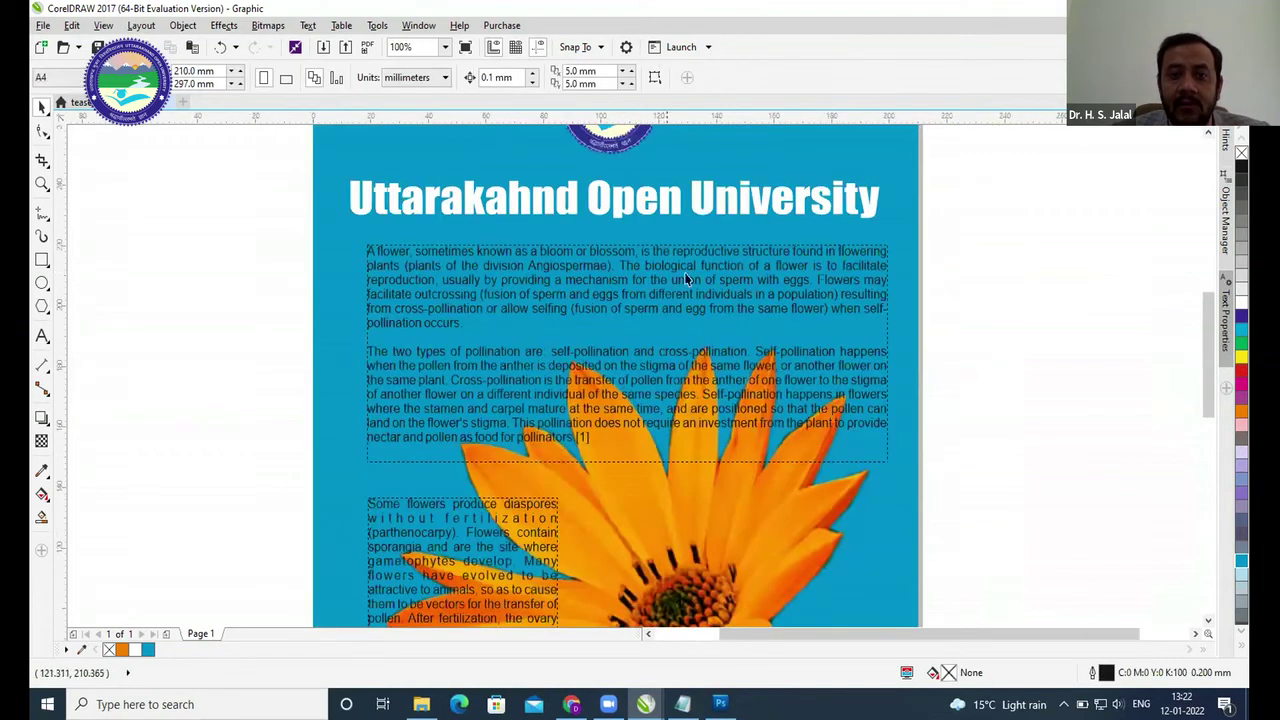
{"action": "scroll", "coordinate": [640, 290], "scroll_direction": "up", "scroll_amount": 1}
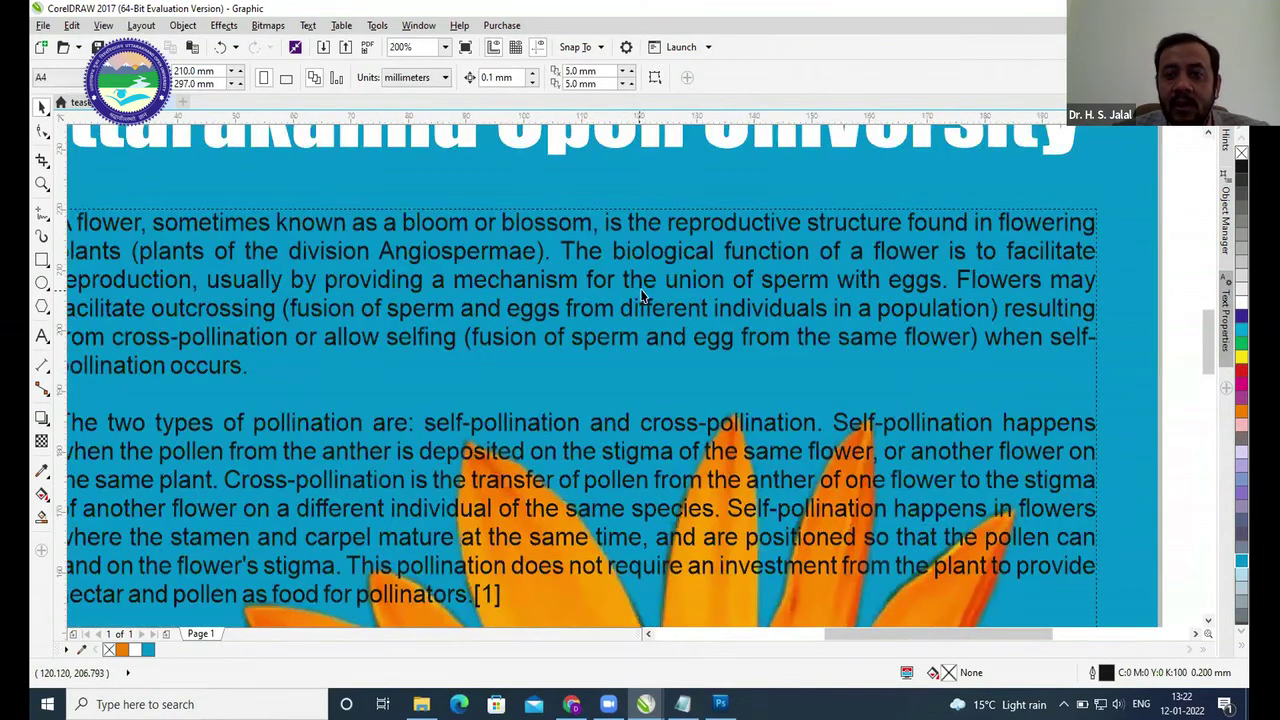
{"action": "scroll", "coordinate": [643, 290], "scroll_direction": "down", "scroll_amount": 1}
{"action": "scroll", "coordinate": [643, 290], "scroll_direction": "down", "scroll_amount": 1}
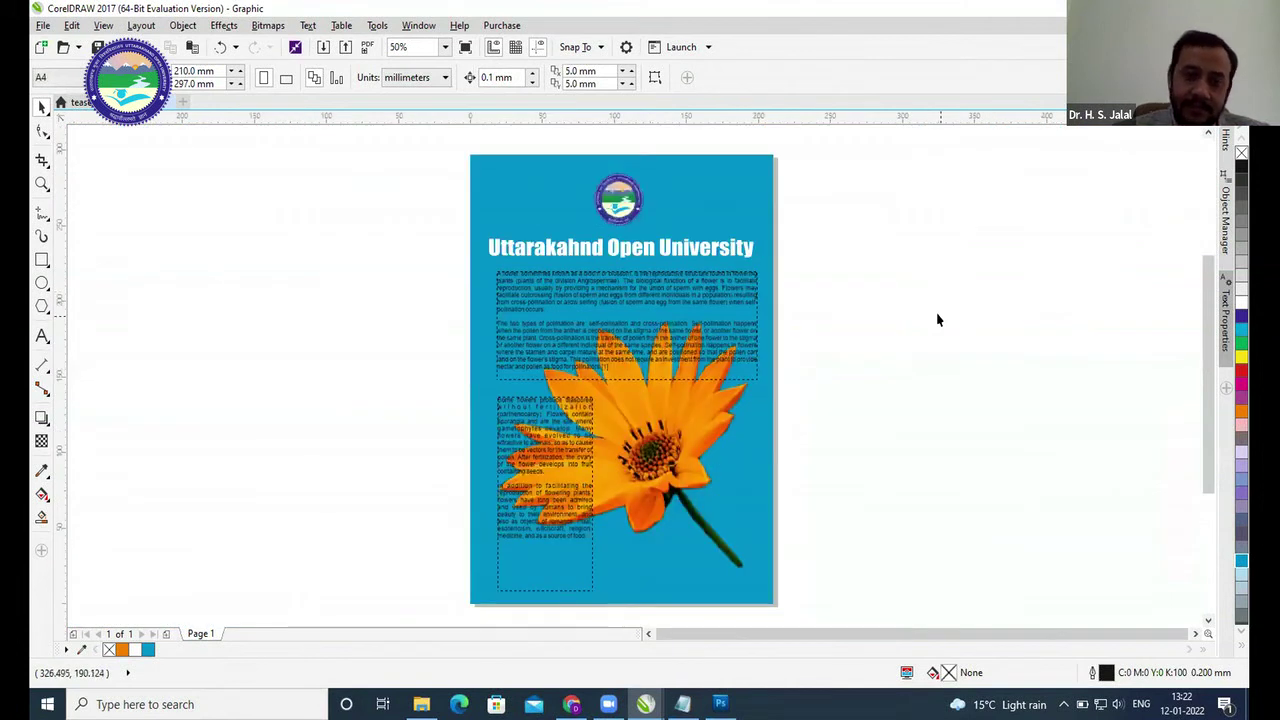
{"action": "left_click", "coordinate": [612, 383]}
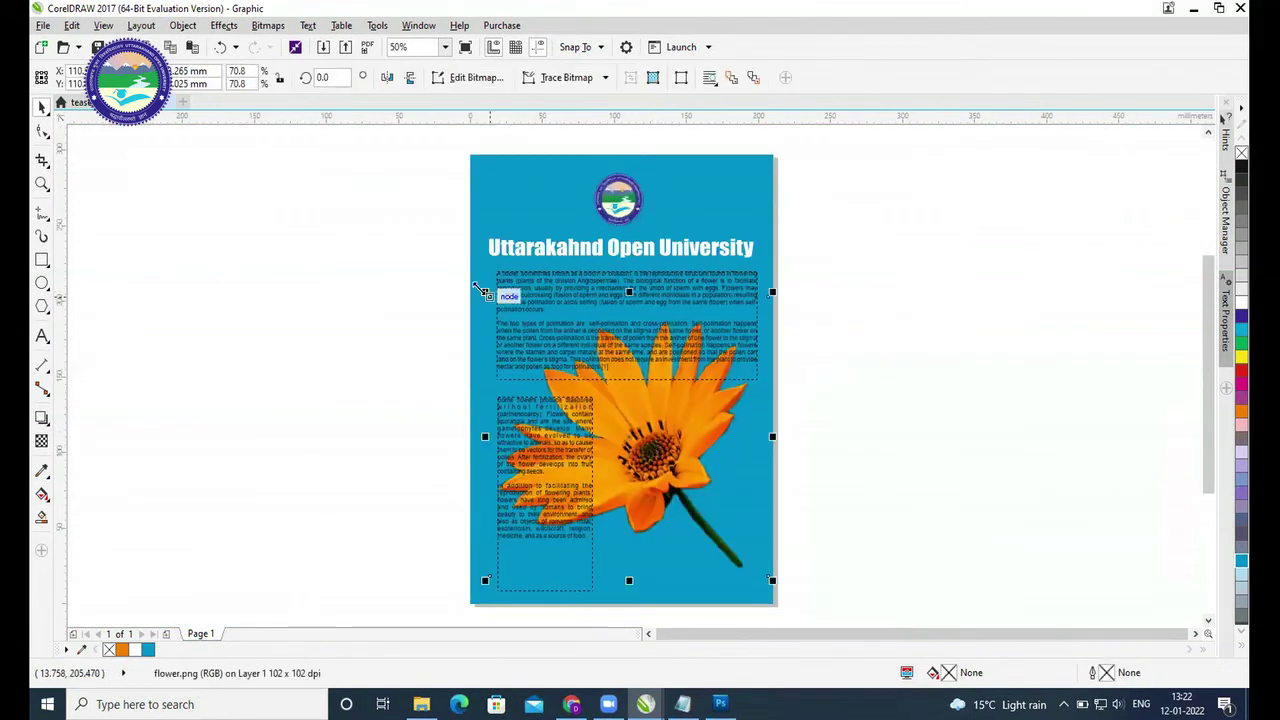
{"action": "left_click_drag", "start_coordinate": [490, 303], "coordinate": [617, 394]}
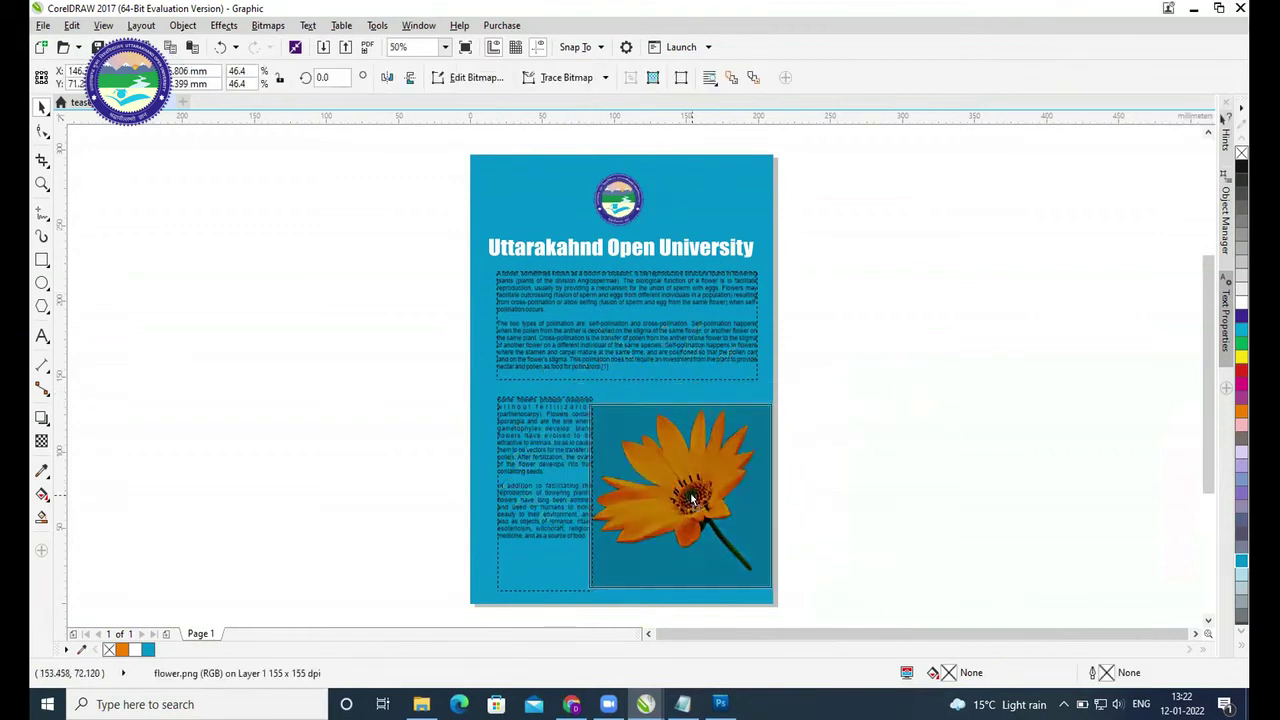
{"action": "left_click", "coordinate": [904, 449]}
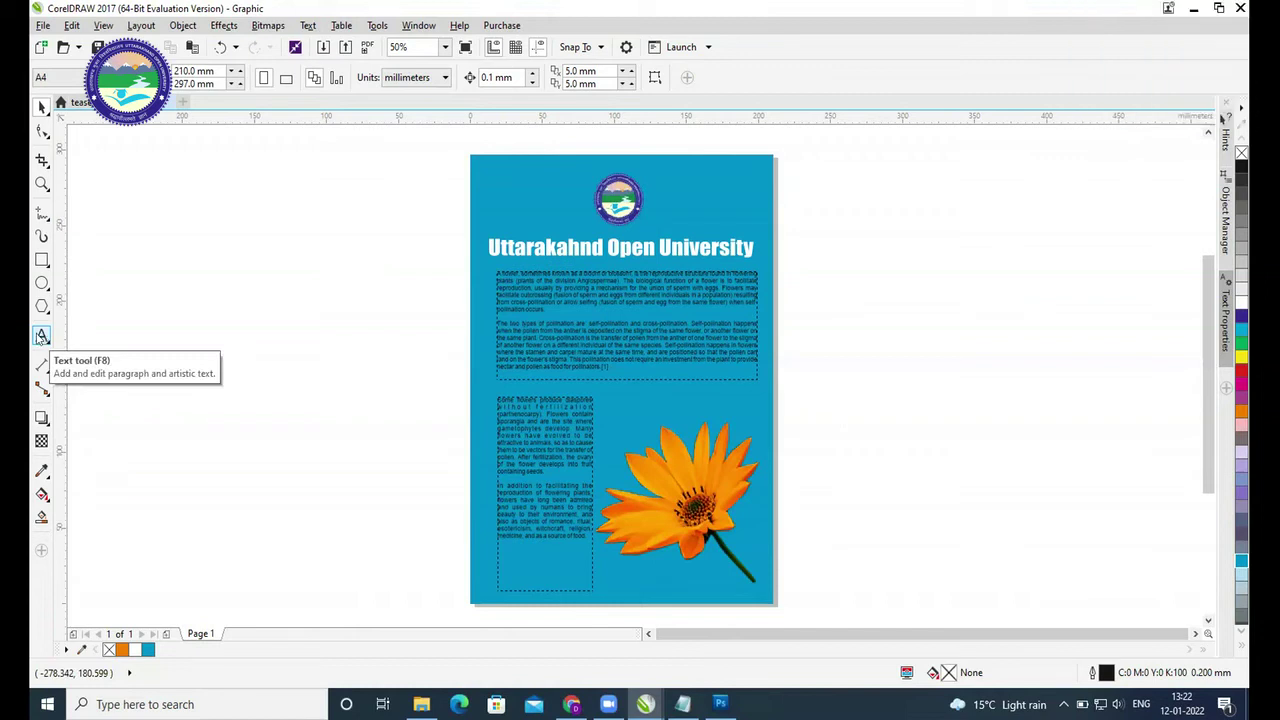
- Add the artistic text "Hello" in 24 pt Arial on the empty area outside the page
{"action": "left_click", "coordinate": [41, 336]}
{"action": "left_click", "coordinate": [226, 296]}
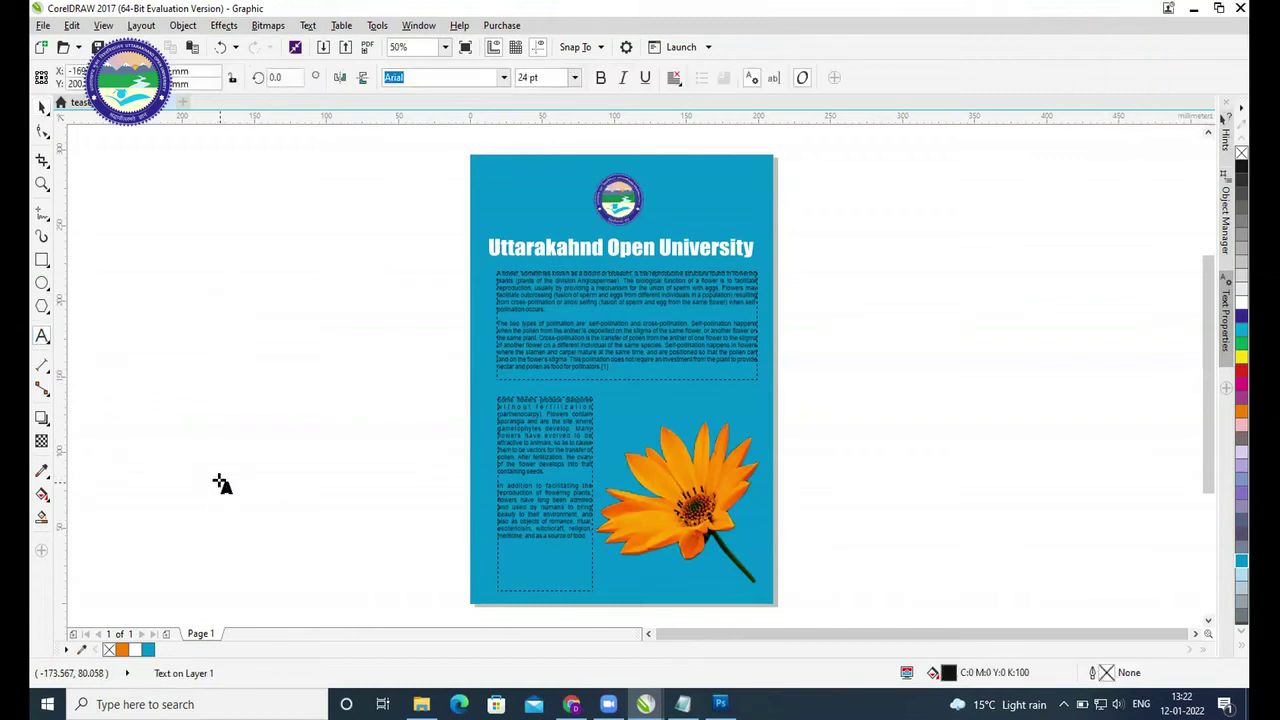
{"action": "type", "text": "Hello"}
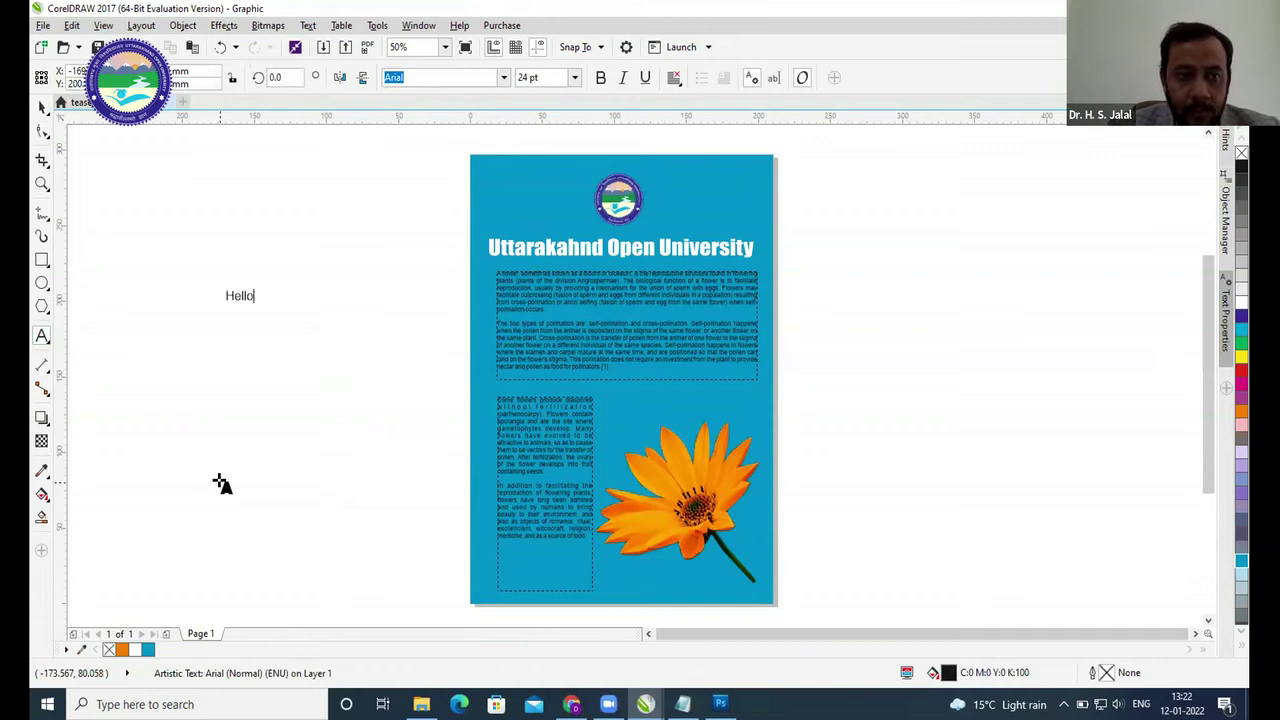
- Enlarge the artistic text "Hello" proportionally to about 88.7 pt and deselect it
{"action": "key", "text": "Escape"}
{"action": "key", "text": "ctrl+space"}
{"action": "left_click_drag", "start_coordinate": [263, 309], "coordinate": [330, 364]}
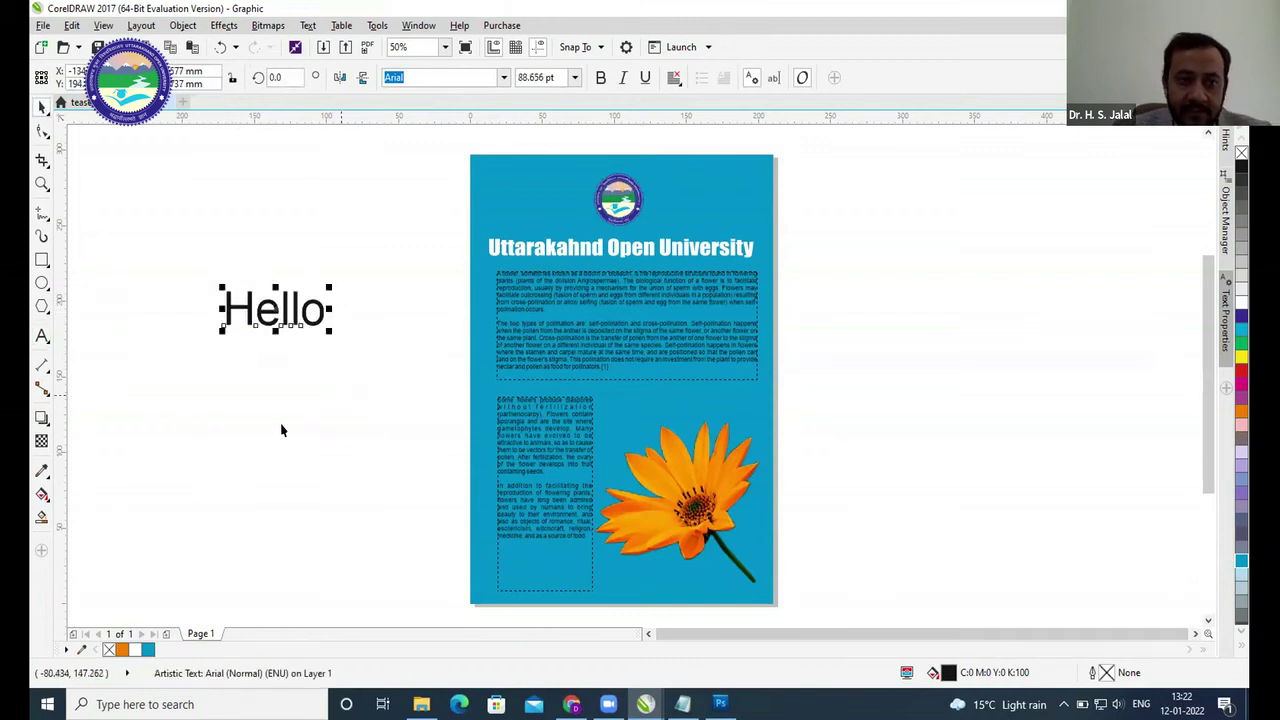
{"action": "left_click", "coordinate": [281, 430]}
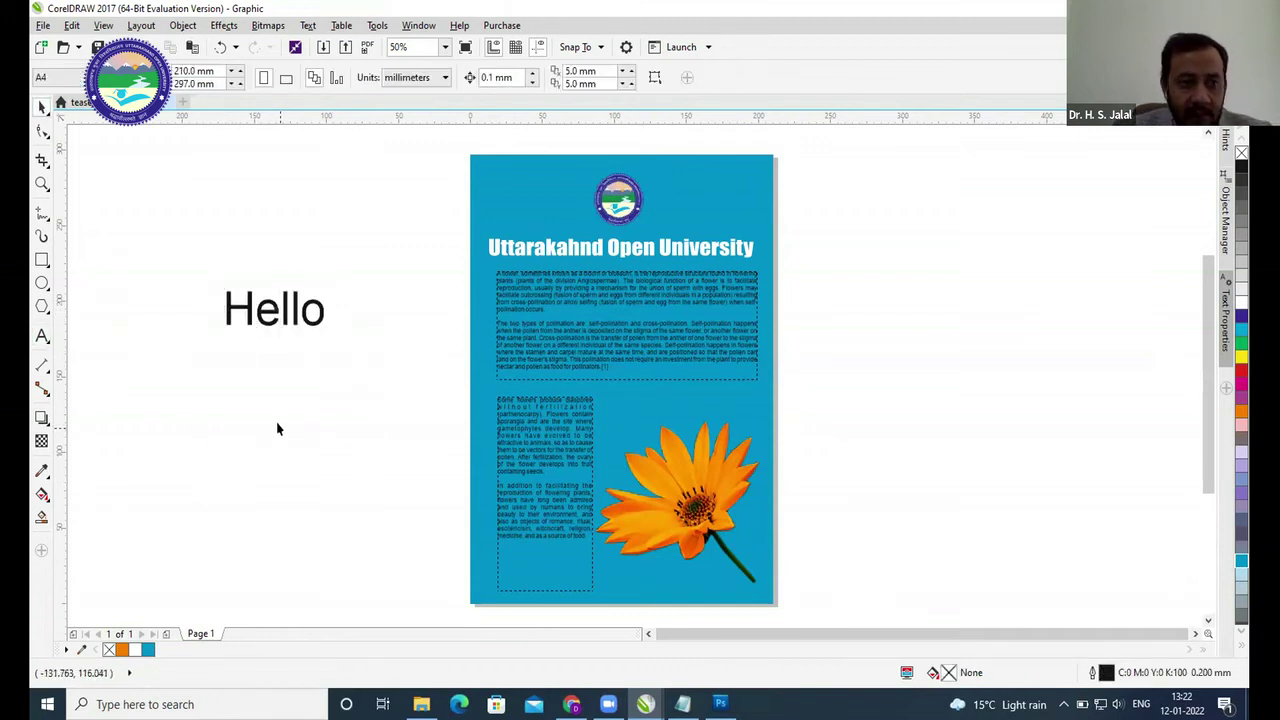
- Add the paragraph text "Hello" in a small frame below the artistic text and set its font size to 48 pt
{"action": "left_click", "coordinate": [42, 336]}
{"action": "left_click_drag", "start_coordinate": [225, 351], "coordinate": [330, 391]}
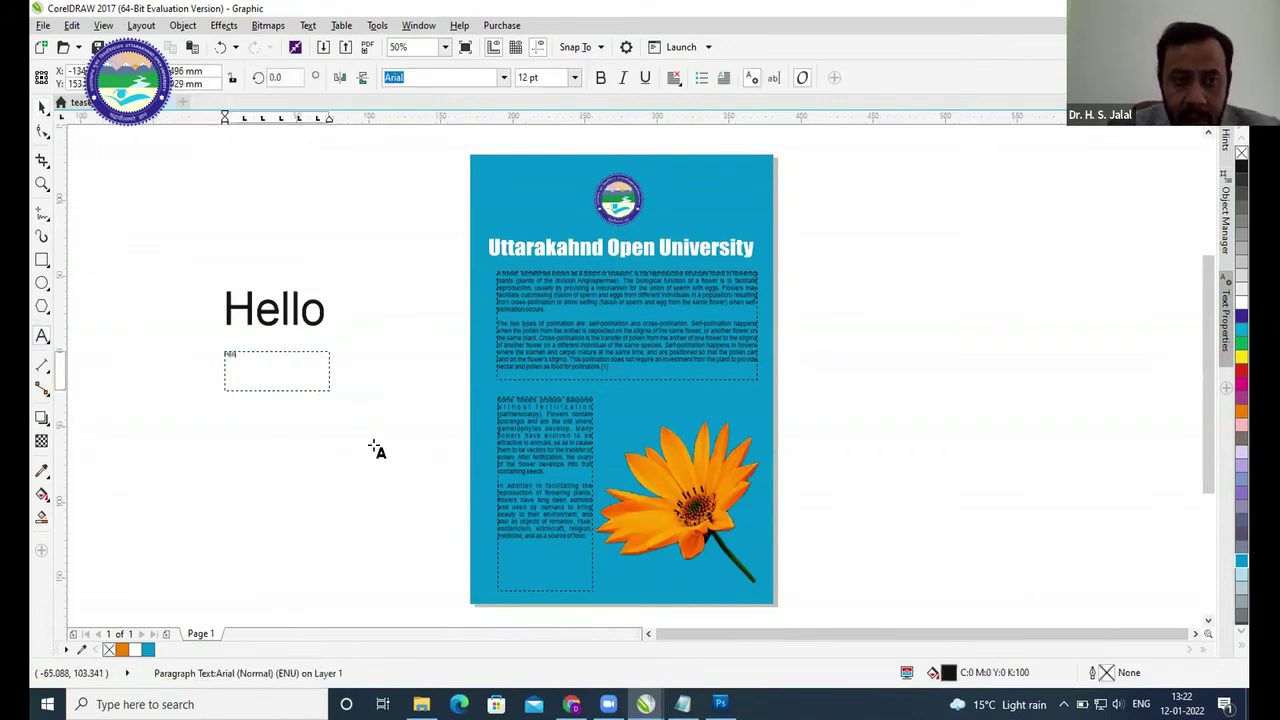
{"action": "key", "text": "Escape"}
{"action": "key", "text": "space"}
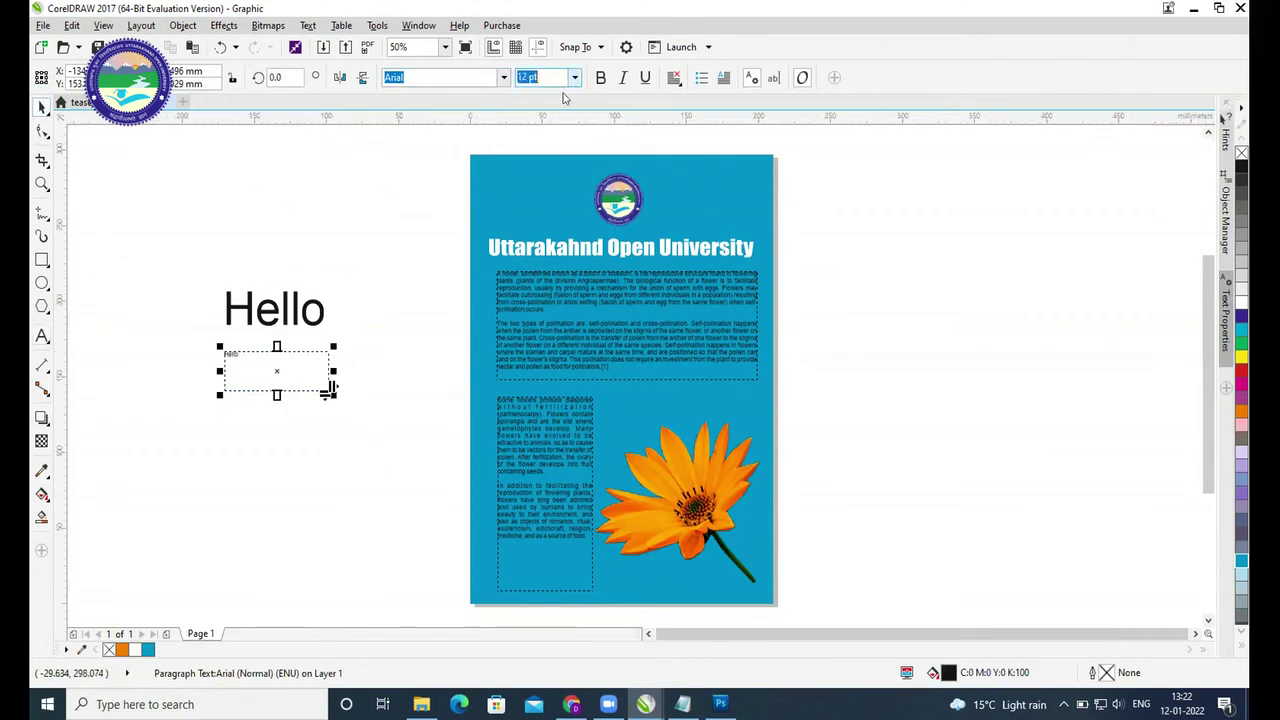
{"action": "left_click", "coordinate": [574, 77]}
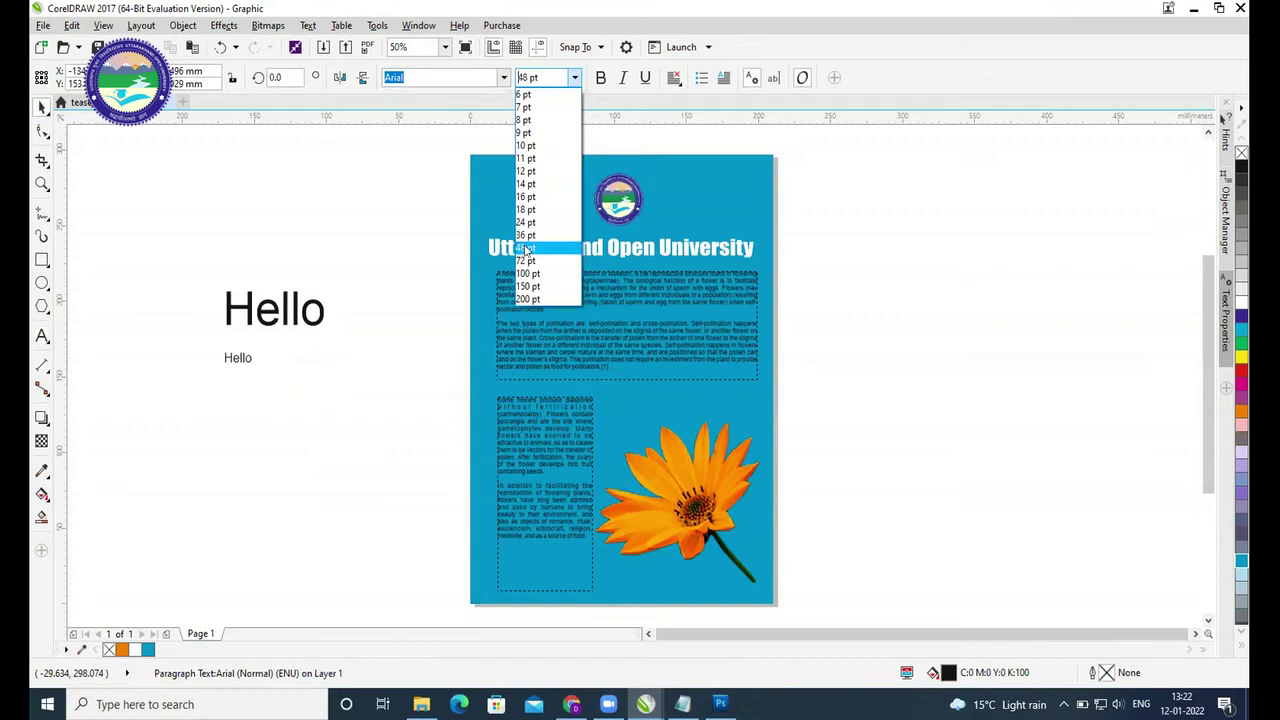
{"action": "left_click", "coordinate": [526, 250]}
{"action": "key", "text": "ctrl+z"}
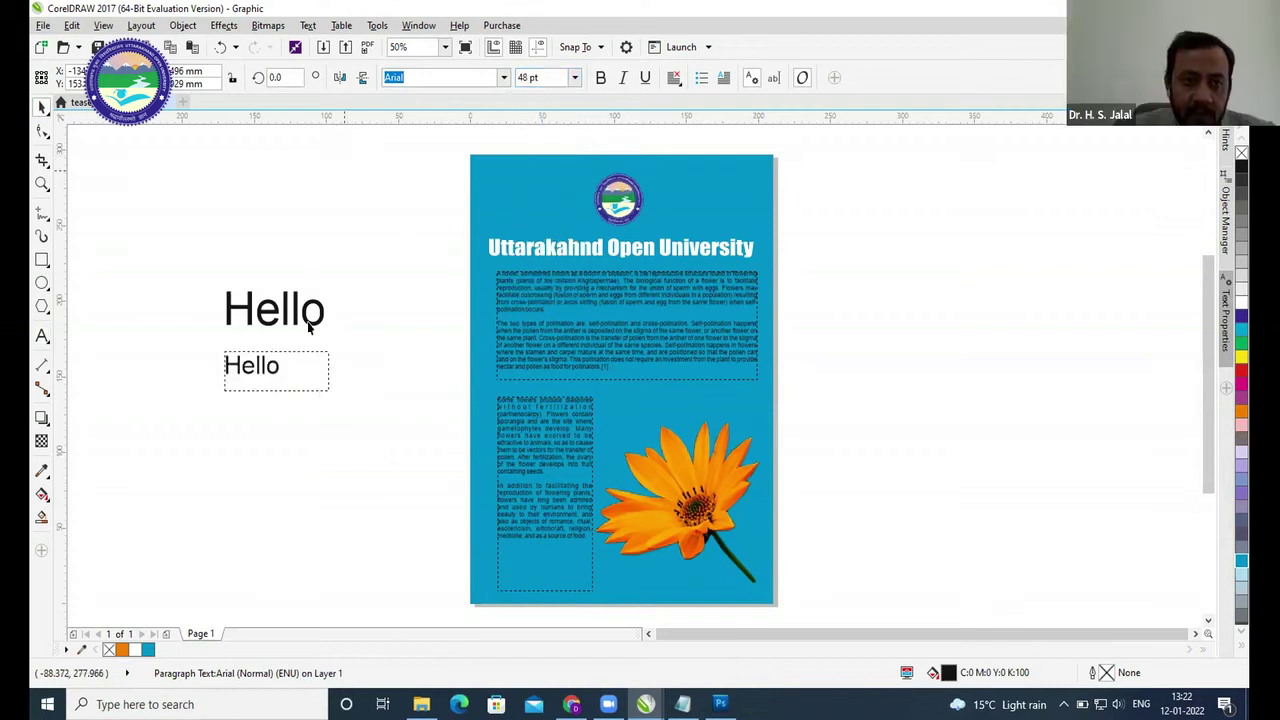
{"action": "left_click", "coordinate": [373, 276]}
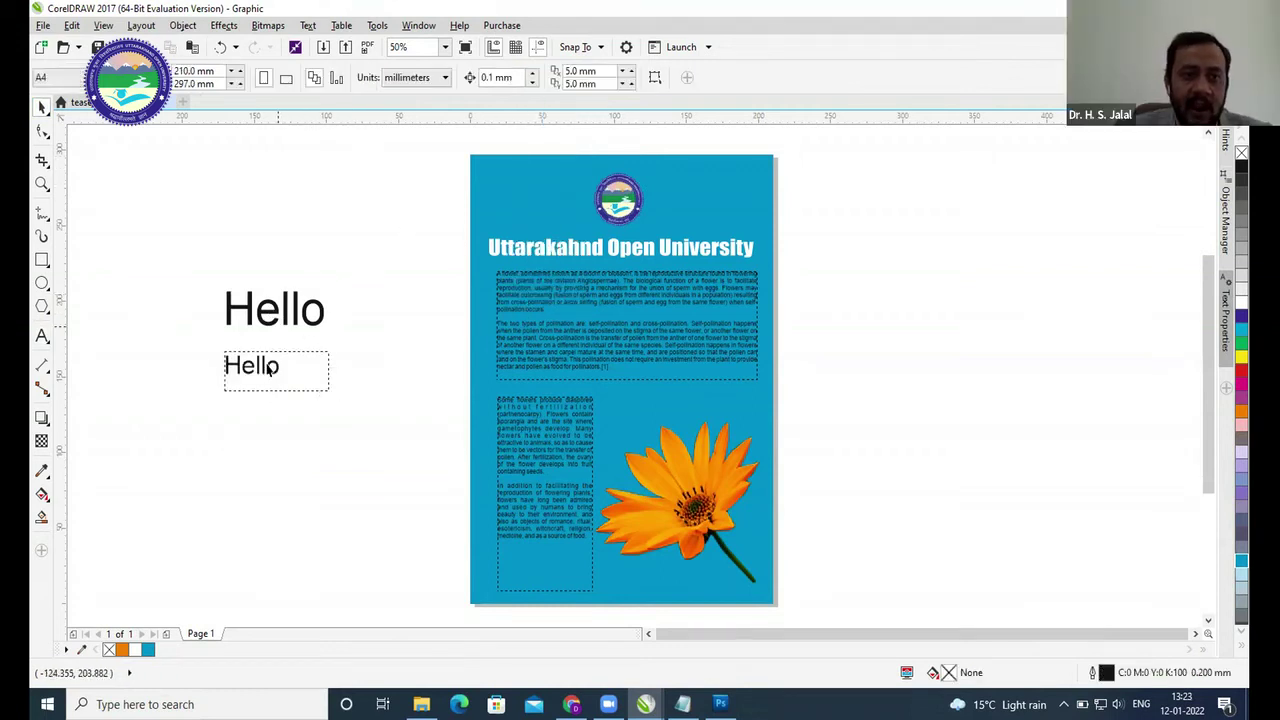
- Shrink the artistic "Hello" to about 77.4 pt, and enlarge the paragraph text frame below it, stretching its height to 201.4%
{"action": "left_click", "coordinate": [303, 363]}
{"action": "left_click", "coordinate": [267, 317]}
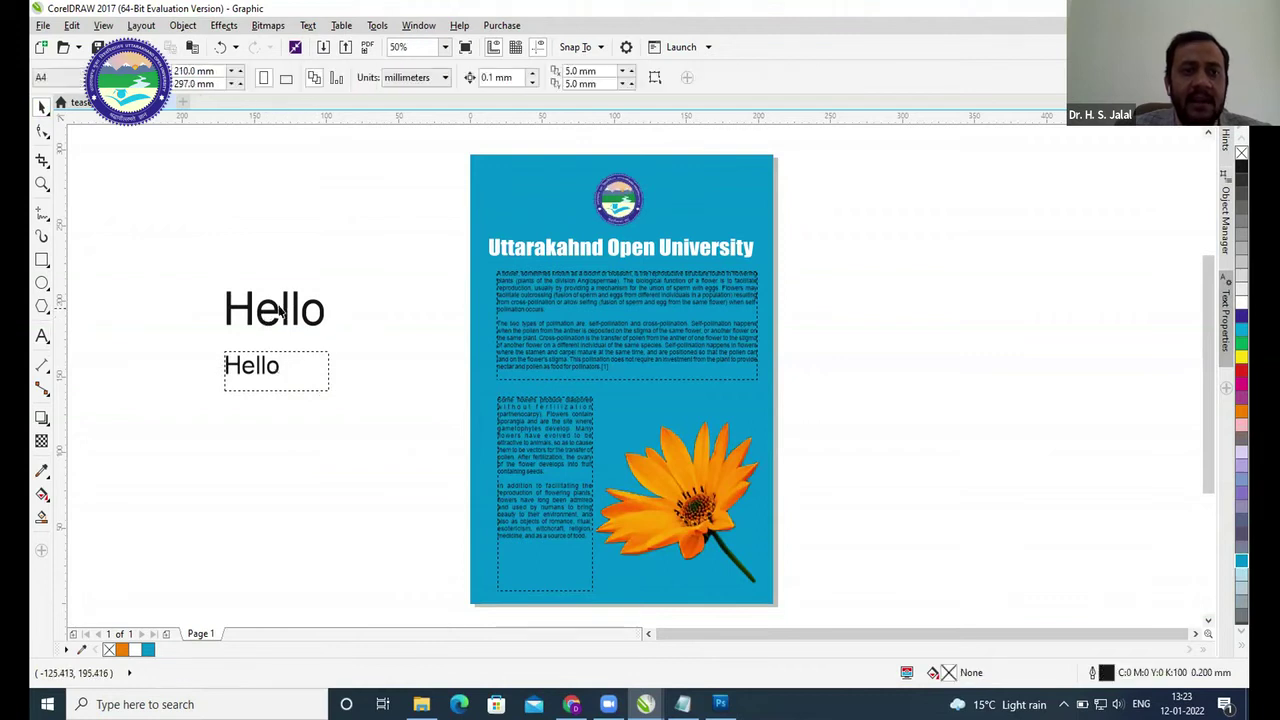
{"action": "left_click", "coordinate": [272, 310]}
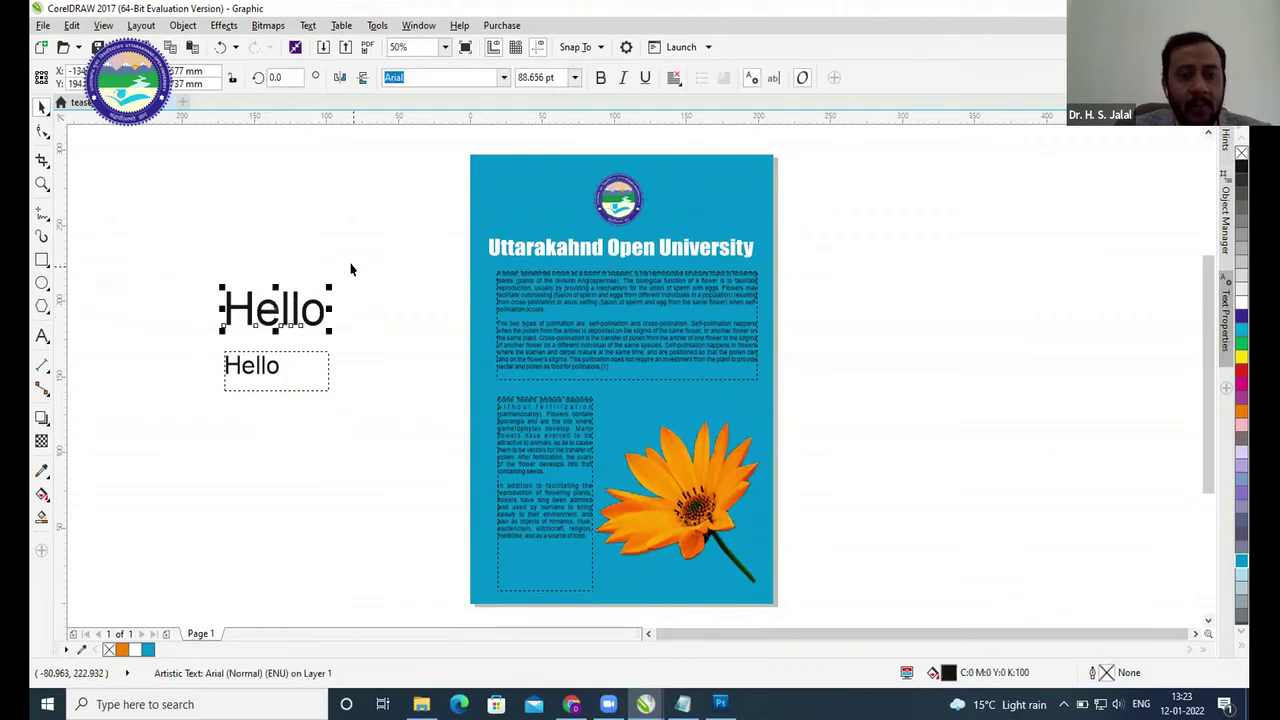
{"action": "mouse_move", "coordinate": [329, 287]}
{"action": "left_mouse_down"}
{"action": "mouse_move", "coordinate": [371, 252]}
{"action": "mouse_move", "coordinate": [380, 268]}
{"action": "mouse_move", "coordinate": [349, 292]}
{"action": "left_mouse_up"}
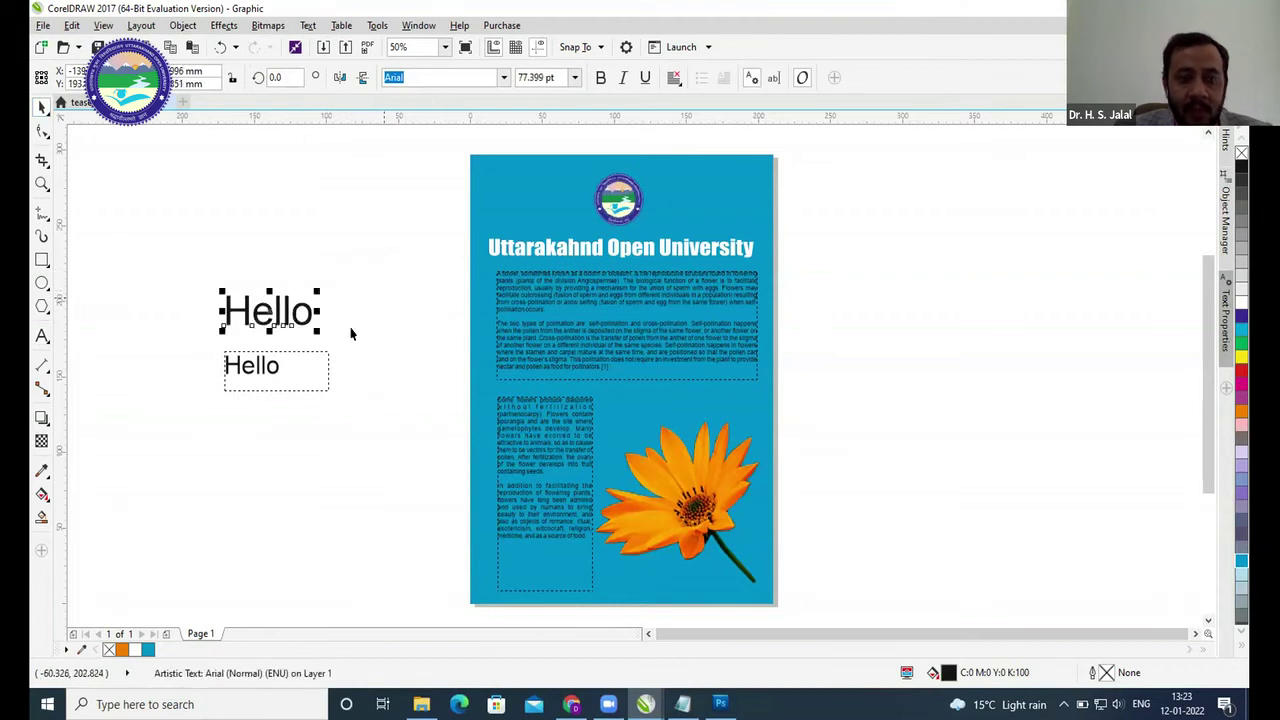
{"action": "left_click", "coordinate": [250, 372]}
{"action": "left_click_drag", "start_coordinate": [333, 345], "coordinate": [384, 325]}
{"action": "left_click_drag", "start_coordinate": [302, 395], "coordinate": [304, 453]}
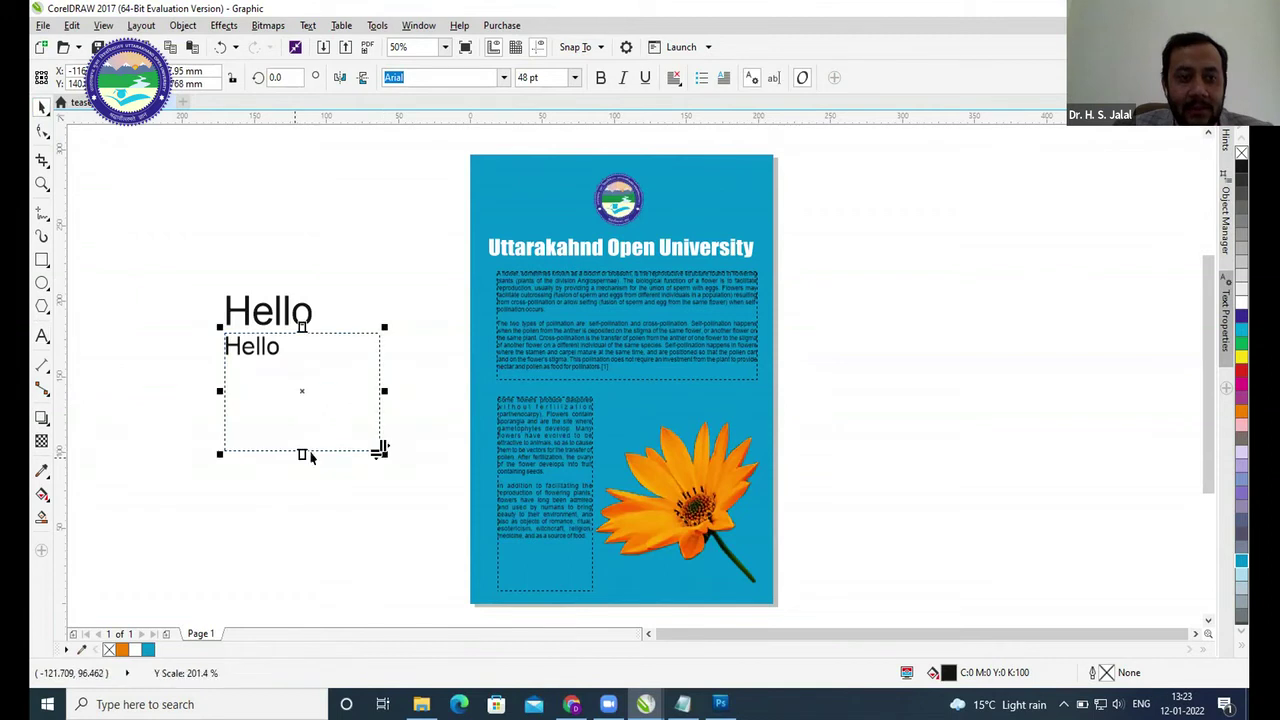
- Stretch the artistic "Hello" to 249.3% height and to the frame's width, and move it up clear of the frame
{"action": "left_click", "coordinate": [258, 312]}
{"action": "left_click_drag", "start_coordinate": [266, 280], "coordinate": [354, 251]}
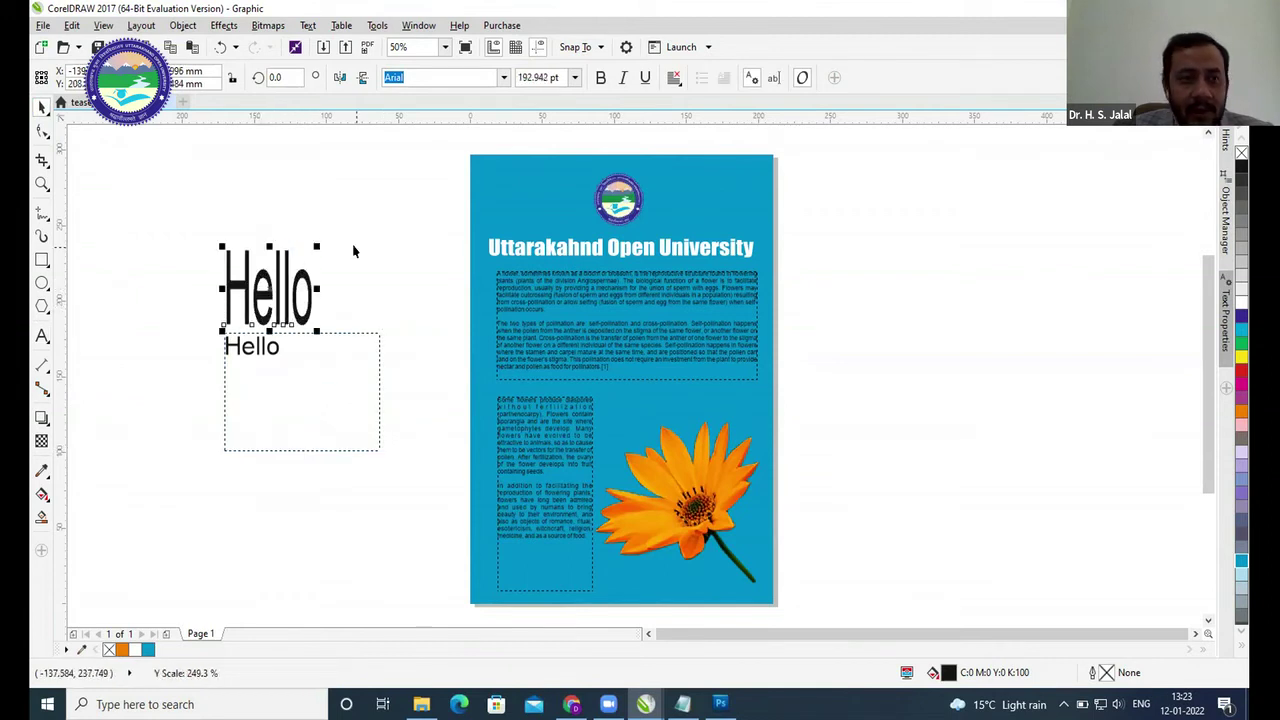
{"action": "left_click", "coordinate": [276, 350]}
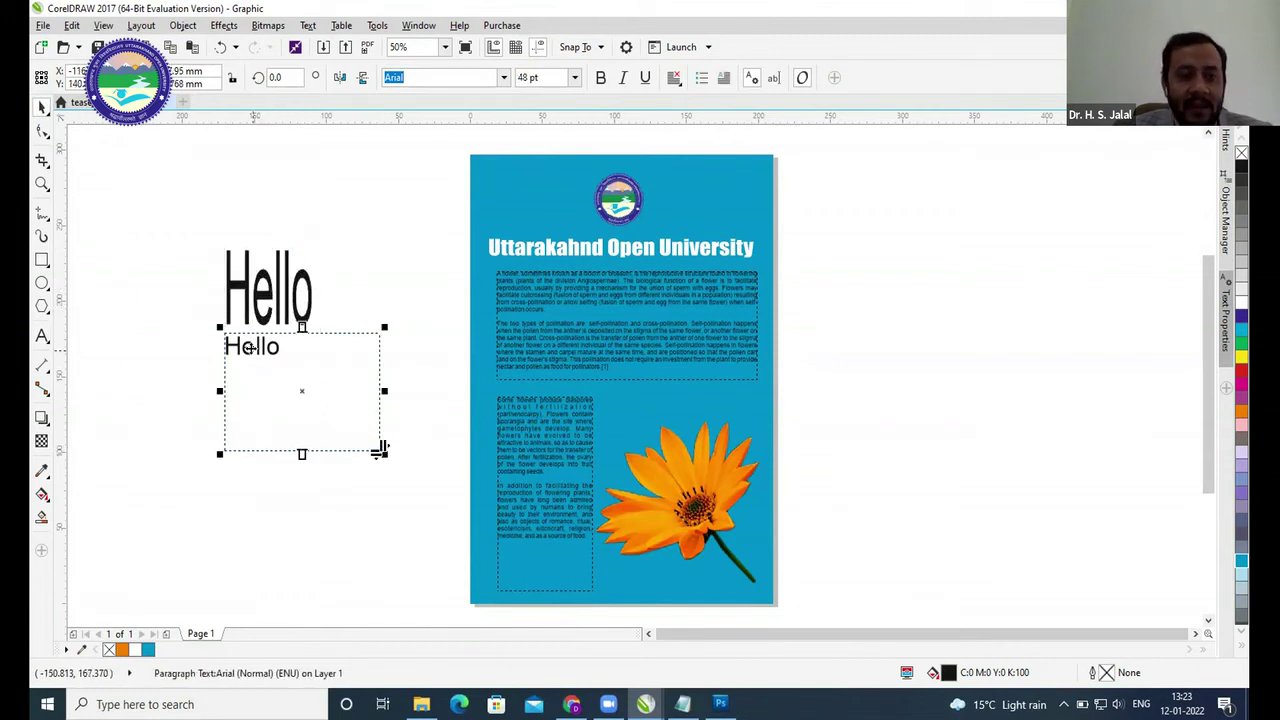
{"action": "left_click", "coordinate": [258, 292]}
{"action": "left_click_drag", "start_coordinate": [317, 287], "coordinate": [383, 288]}
{"action": "left_click", "coordinate": [407, 388]}
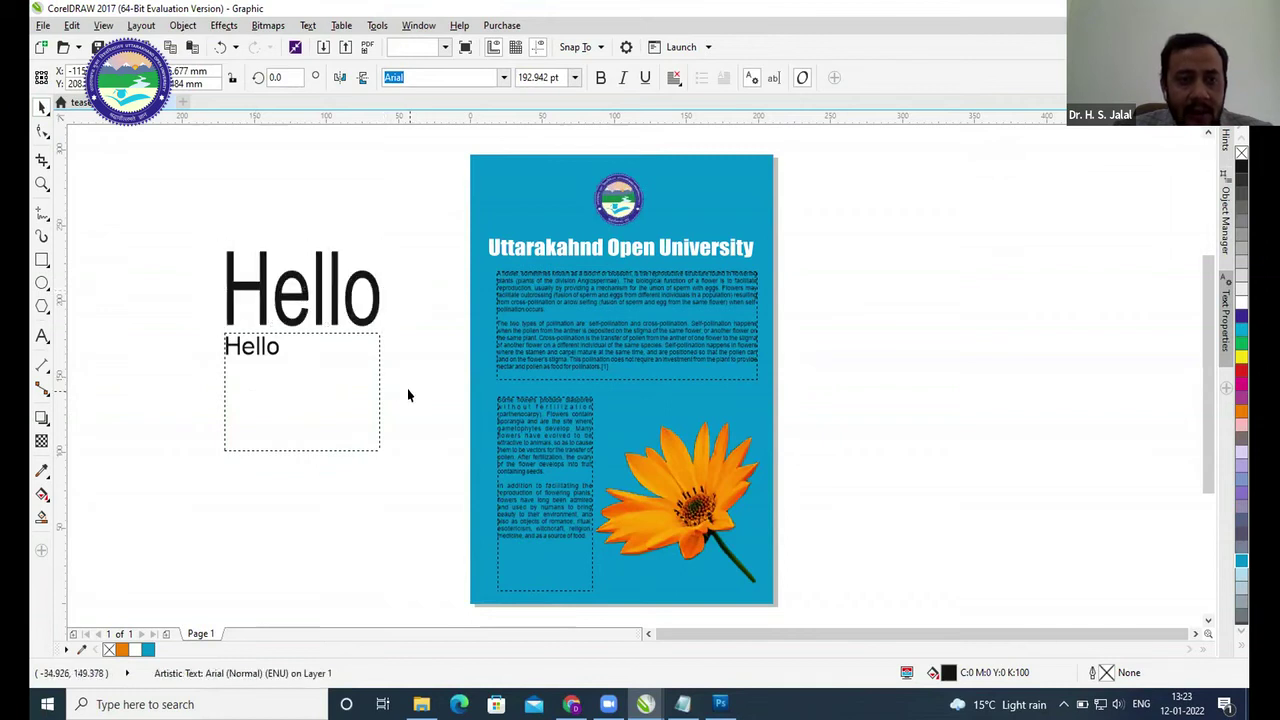
{"action": "left_click", "coordinate": [250, 345]}
{"action": "left_click_drag", "start_coordinate": [285, 288], "coordinate": [285, 265]}
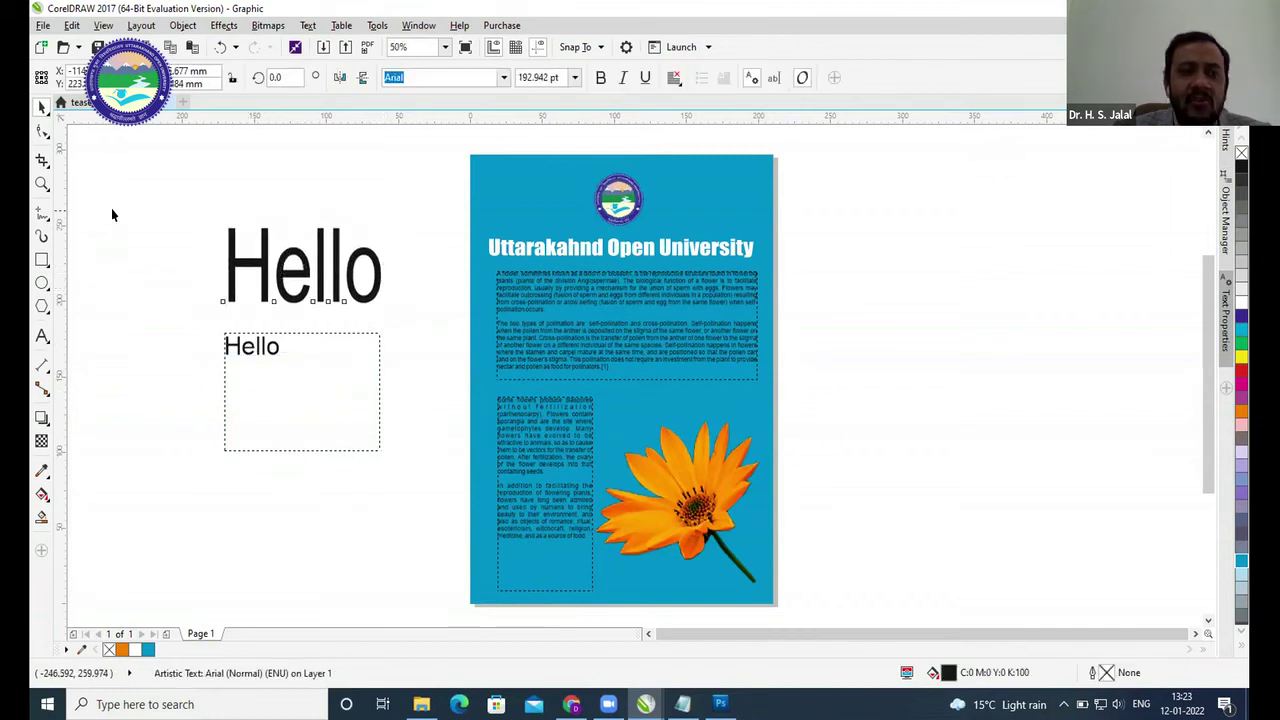
- Convert the upper "Hello" to paragraph text and scale its frame to 147.1% so the whole word fits
{"action": "right_click", "coordinate": [265, 262]}
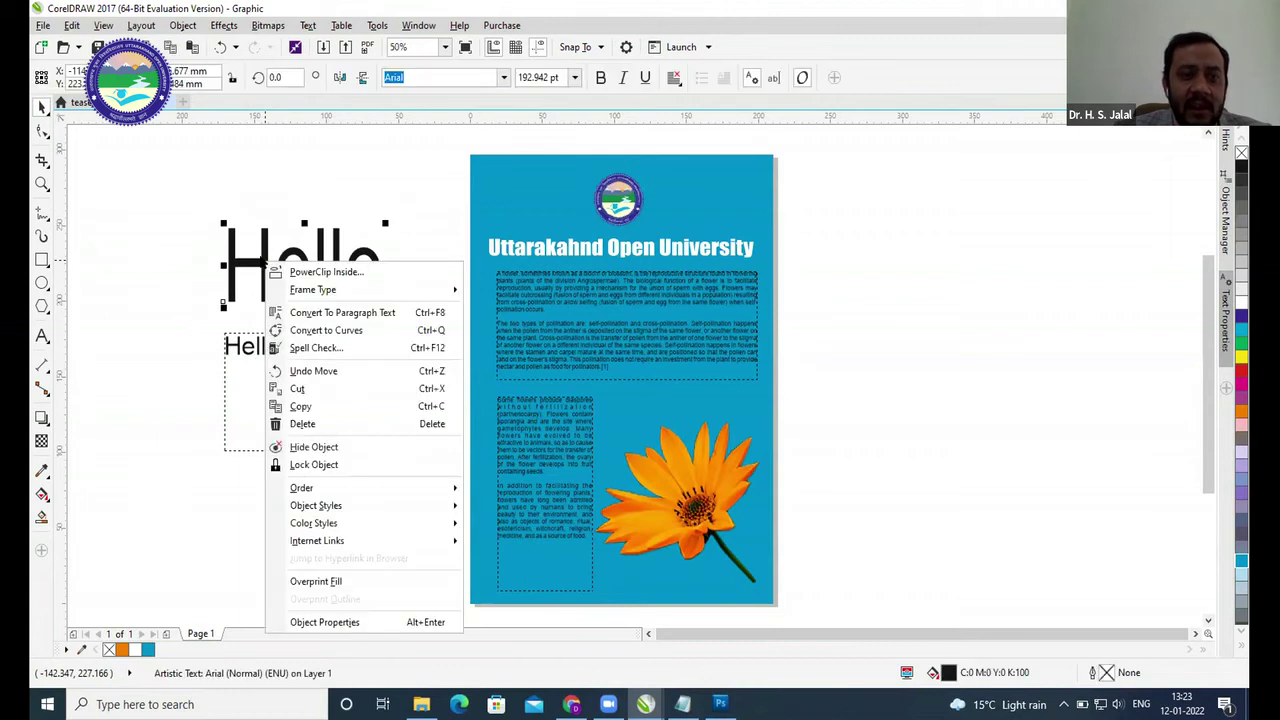
{"action": "left_click", "coordinate": [366, 316]}
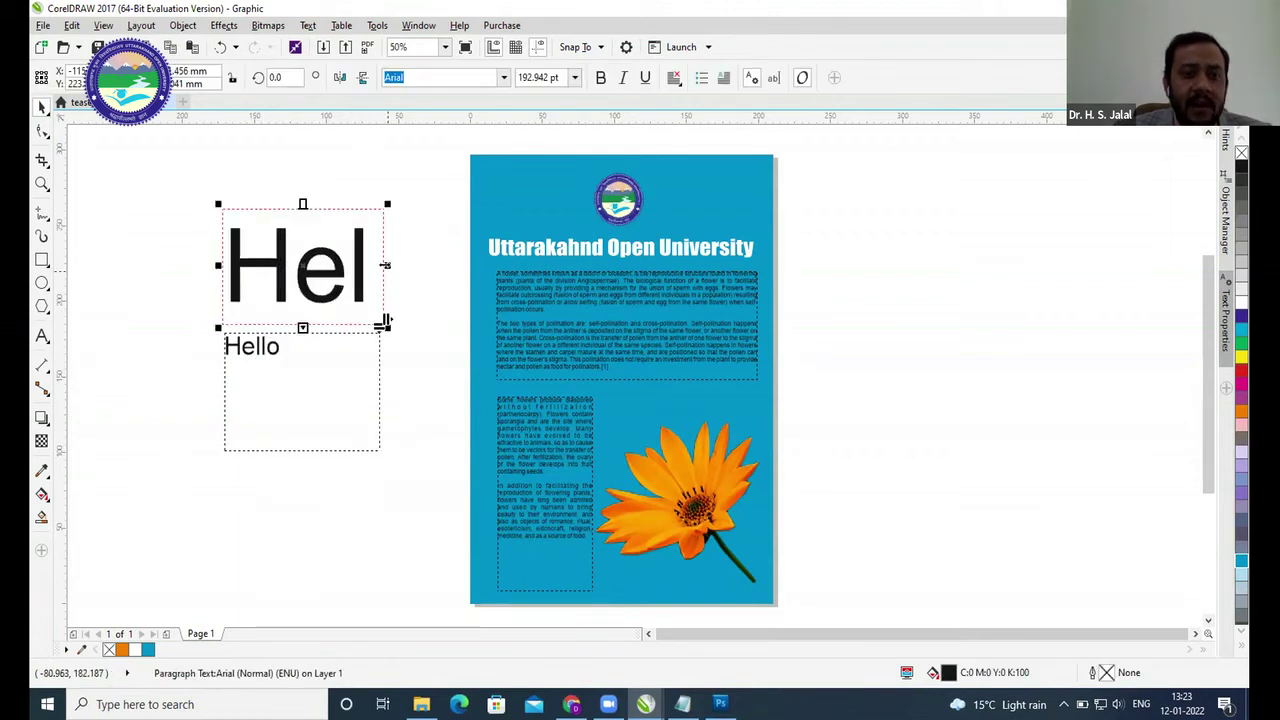
{"action": "left_click_drag", "start_coordinate": [383, 322], "coordinate": [458, 322]}
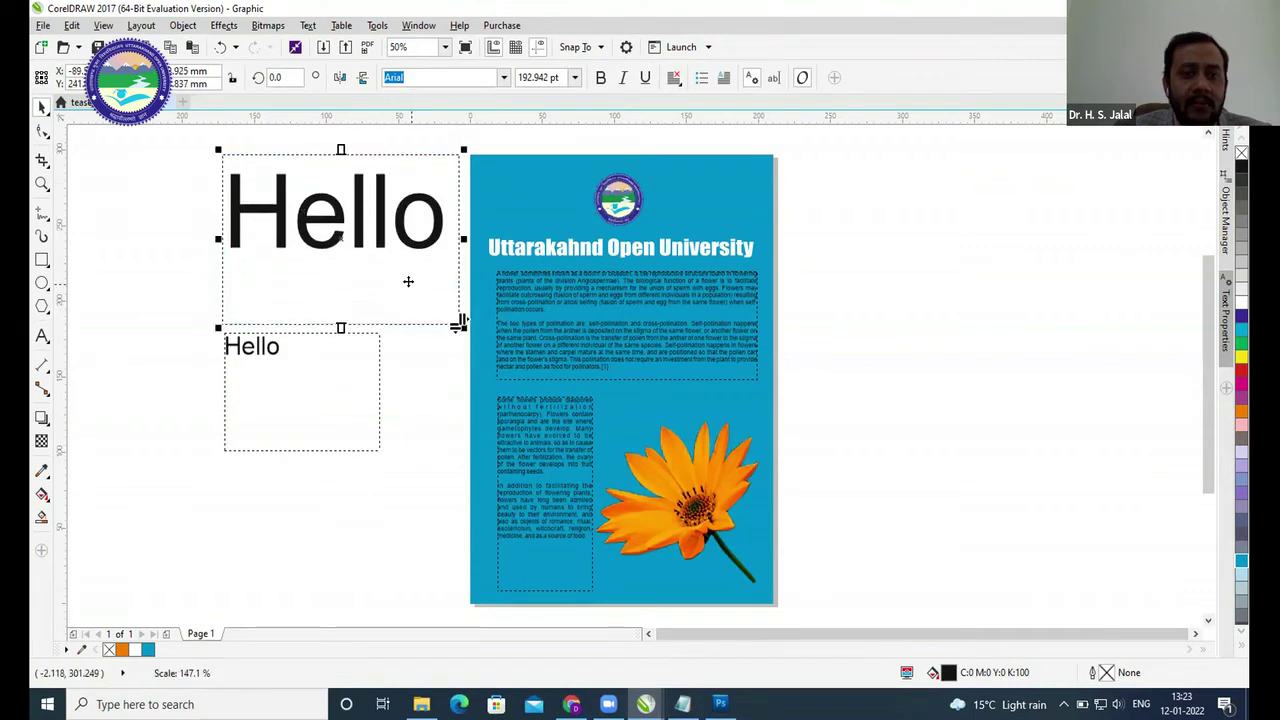
- Convert the lower "Hello" to artistic text, enlarge it to about 185.6 pt and deselect it
{"action": "left_click", "coordinate": [257, 349]}
{"action": "right_click", "coordinate": [263, 350]}
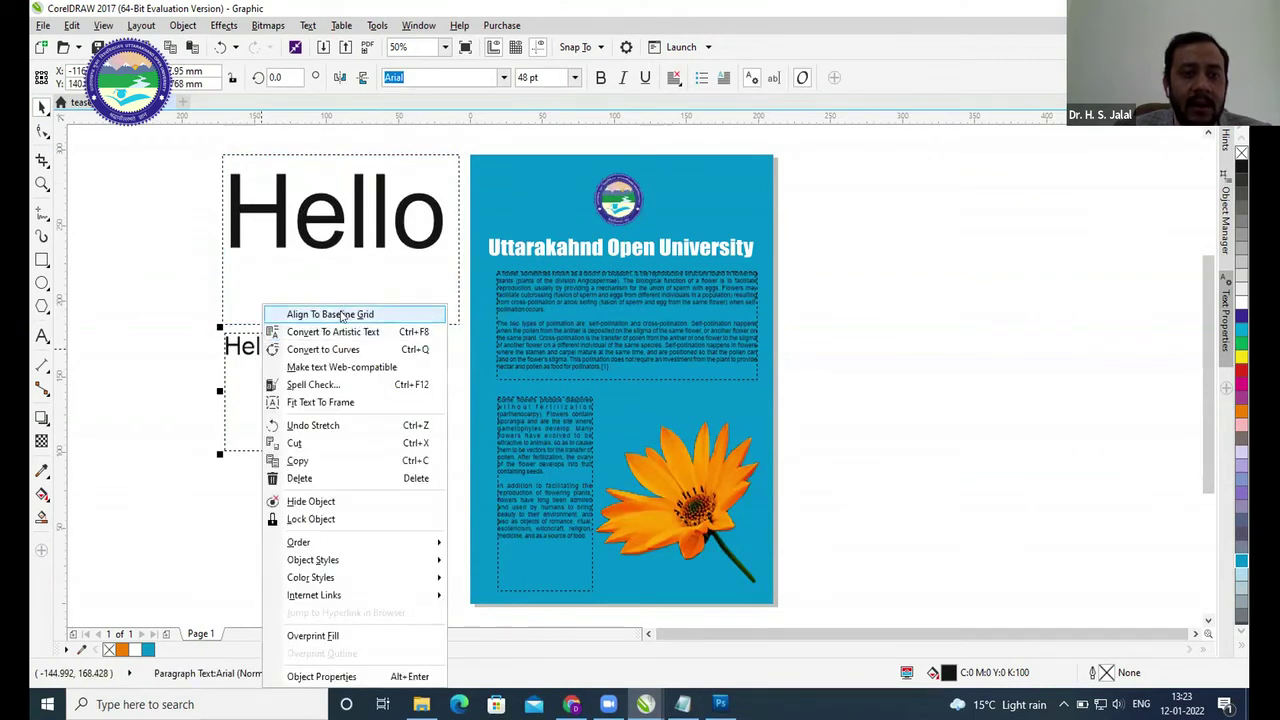
{"action": "left_click", "coordinate": [343, 332]}
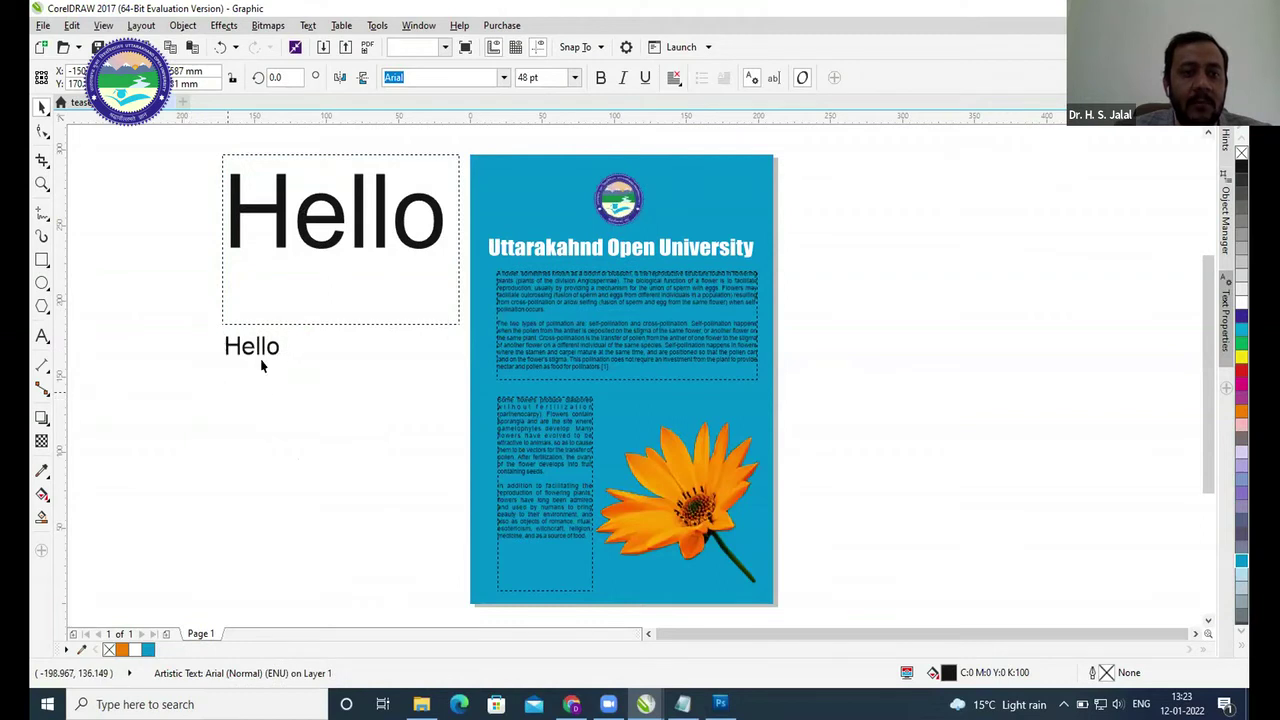
{"action": "left_click_drag", "start_coordinate": [283, 362], "coordinate": [432, 412]}
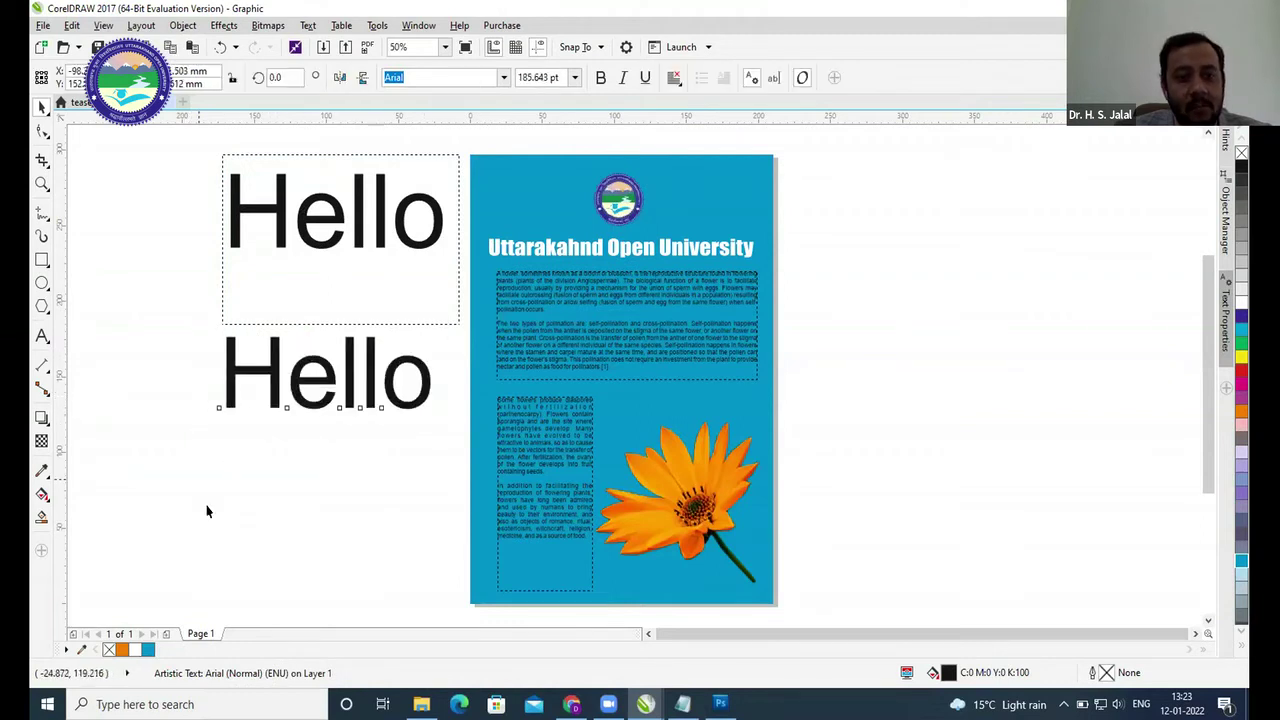
{"action": "left_click", "coordinate": [207, 511]}
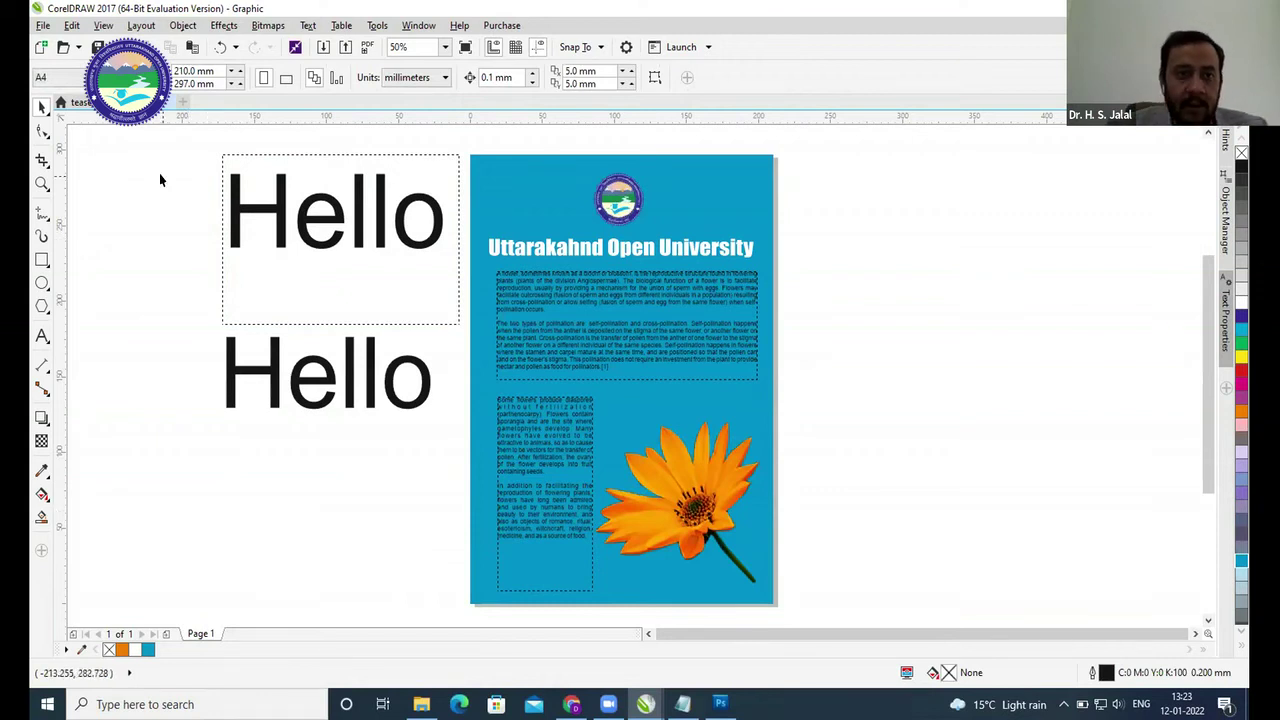
- Delete both "Hello" texts beside the page
{"action": "left_click", "coordinate": [310, 278]}
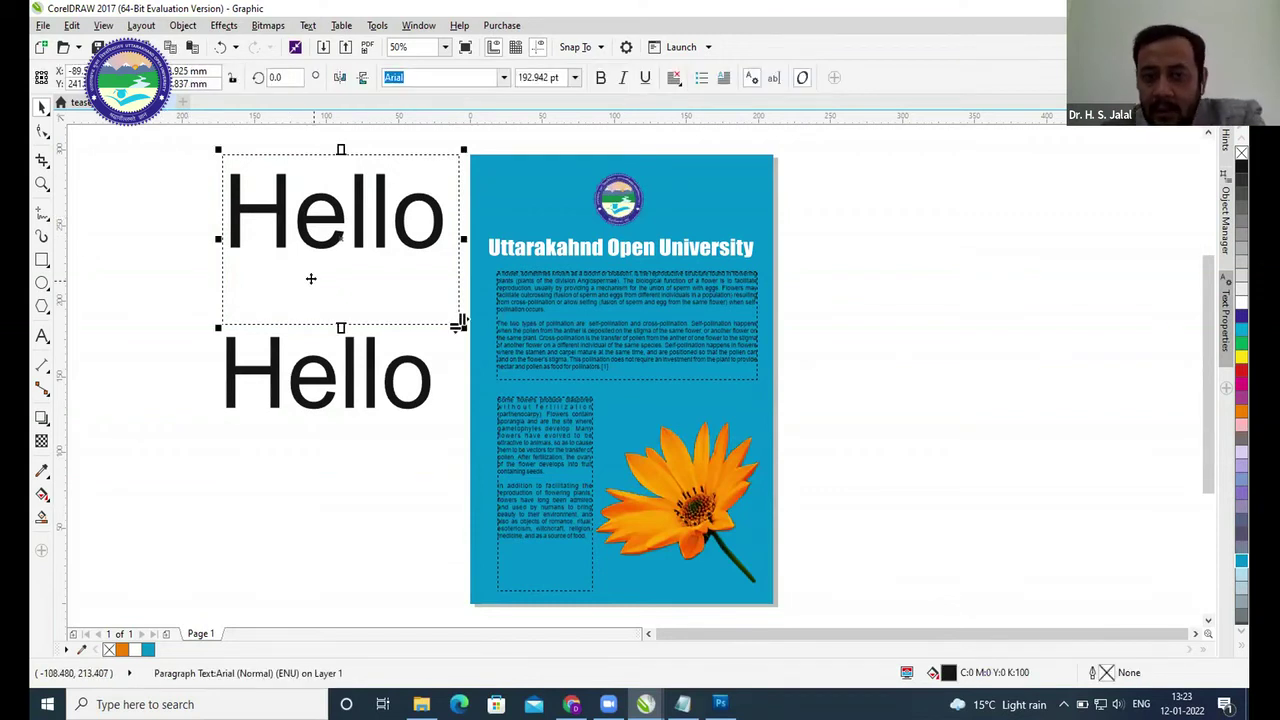
{"action": "key", "text": "Delete"}
{"action": "left_click", "coordinate": [300, 375]}
{"action": "key", "text": "Delete"}
{"action": "left_click", "coordinate": [292, 282]}
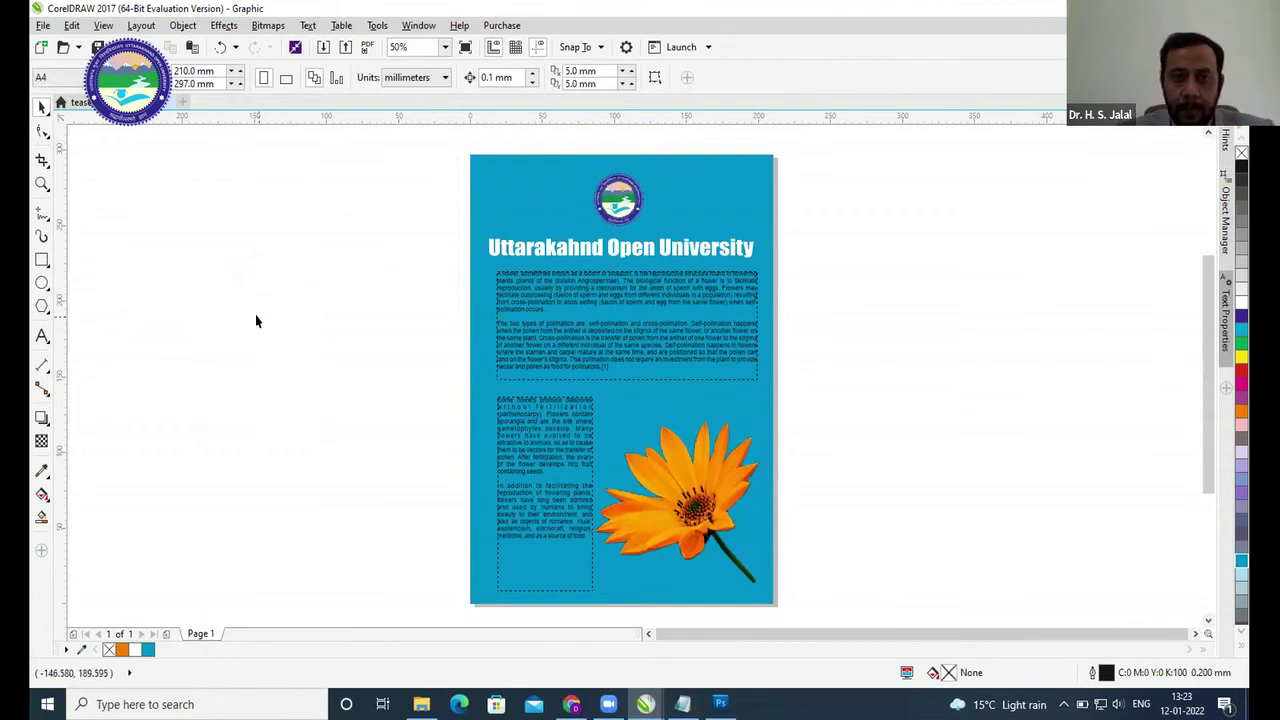
- Delete the university title curves, both paragraph text frames and the flower image from the cover, keeping the logo and blue background
{"action": "left_click", "coordinate": [615, 205]}
{"action": "left_click", "coordinate": [585, 252]}
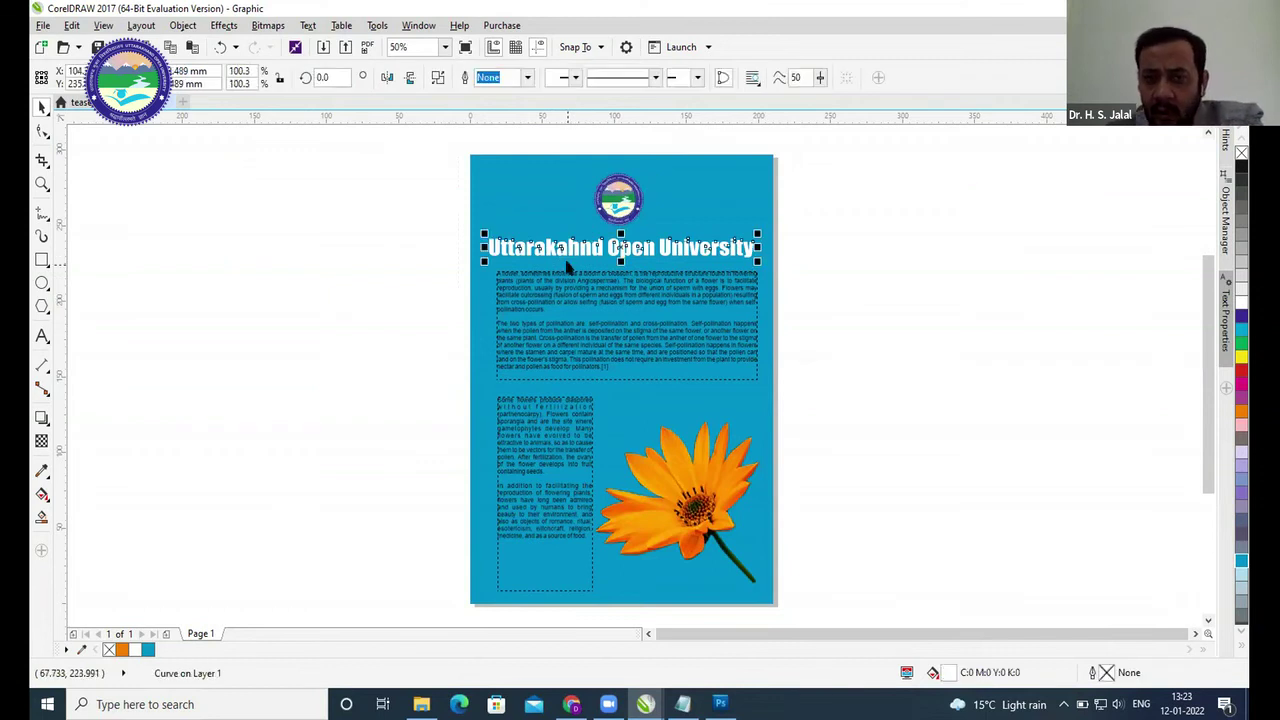
{"action": "key", "text": "Delete"}
{"action": "left_click", "coordinate": [571, 309]}
{"action": "key", "text": "Delete"}
{"action": "left_click", "coordinate": [538, 415]}
{"action": "key", "text": "Delete"}
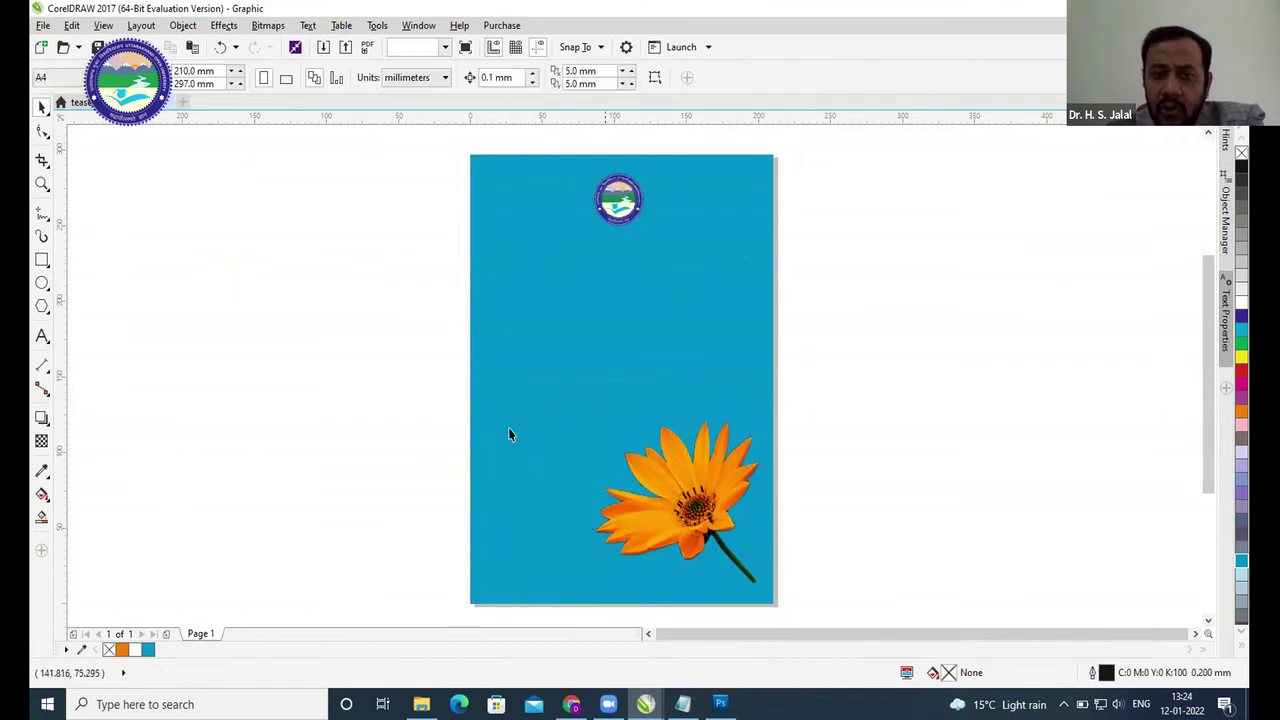
{"action": "key", "text": "Delete"}
{"action": "left_click", "coordinate": [563, 334]}
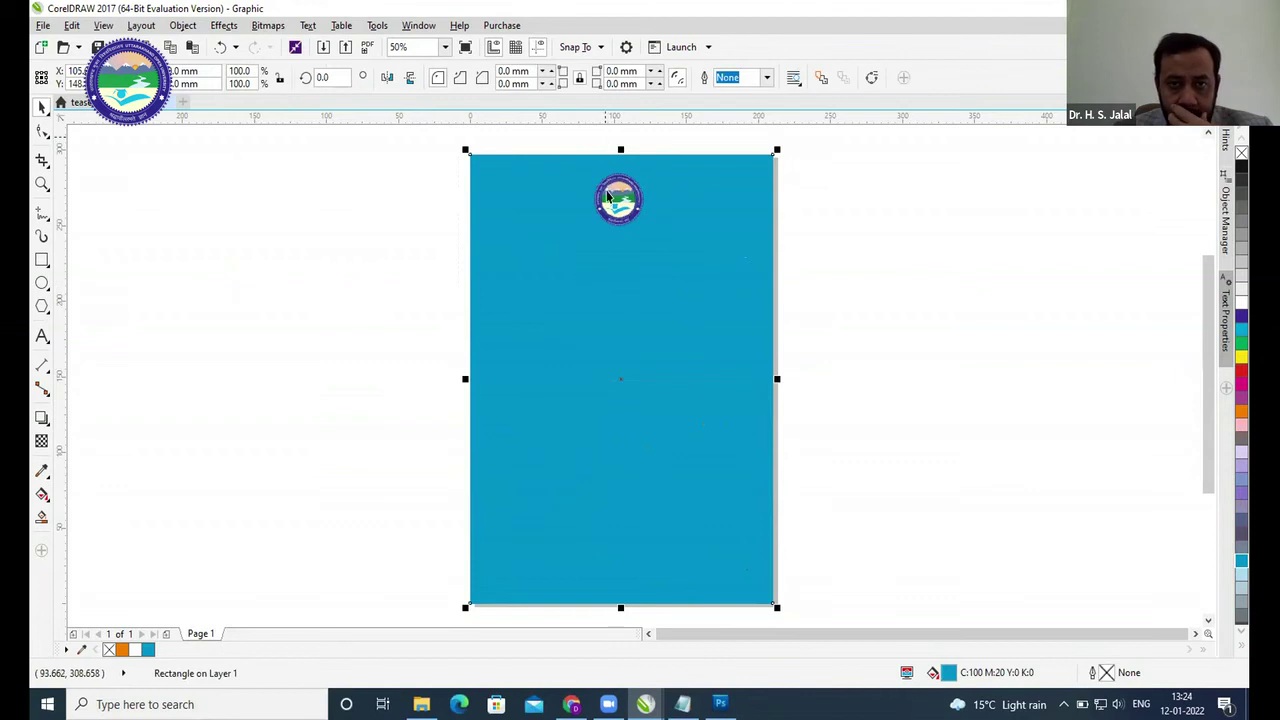
- Move the university logo off the page onto the empty area to its right
{"action": "left_click", "coordinate": [617, 257]}
{"action": "left_click", "coordinate": [859, 233]}
{"action": "left_click", "coordinate": [621, 201]}
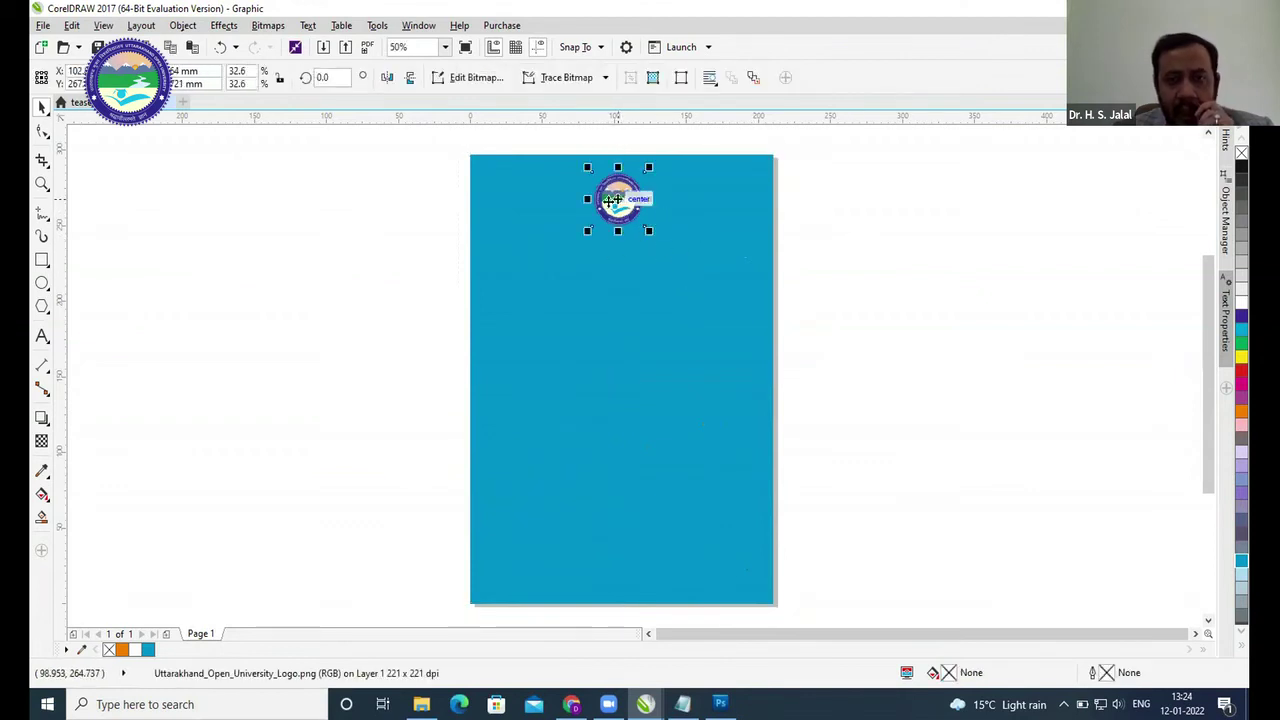
{"action": "left_click_drag", "start_coordinate": [621, 199], "coordinate": [897, 206]}
{"action": "left_click", "coordinate": [897, 303]}
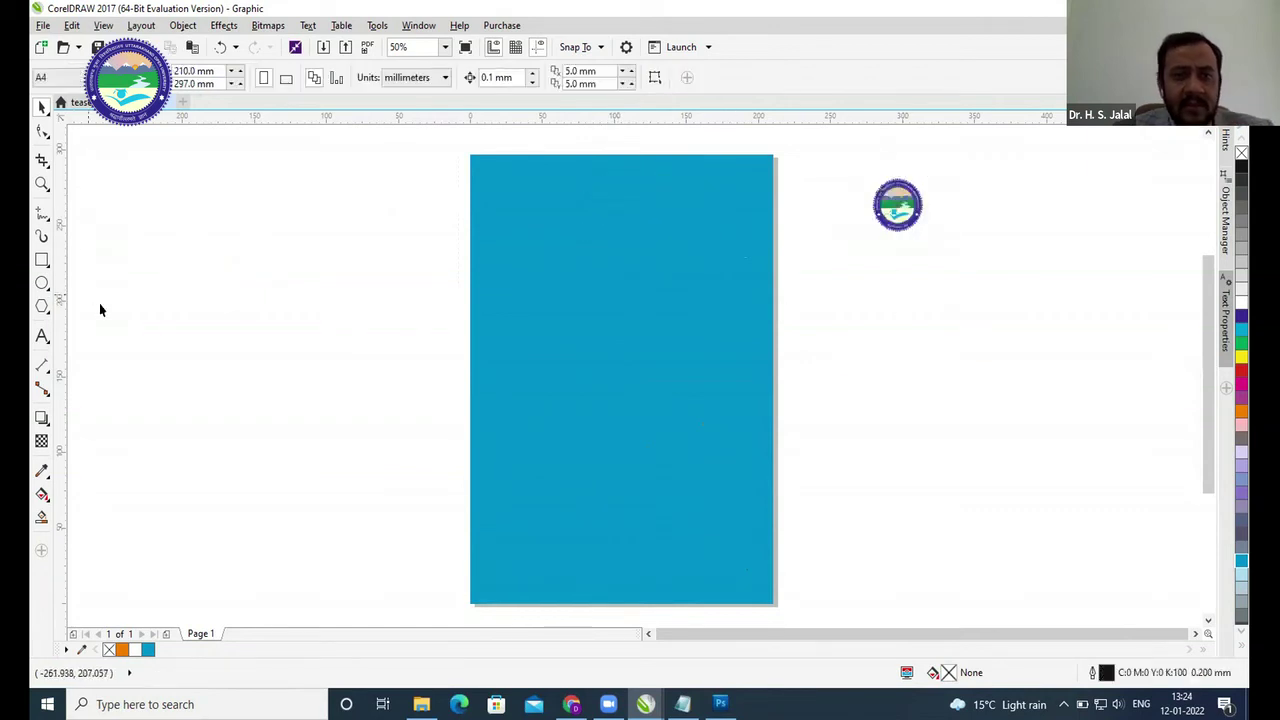
- Add the artistic text "Uttarakhand Open University" in 24 pt Arial on the empty area left of the page
{"action": "left_click", "coordinate": [42, 336]}
{"action": "left_click", "coordinate": [225, 288]}
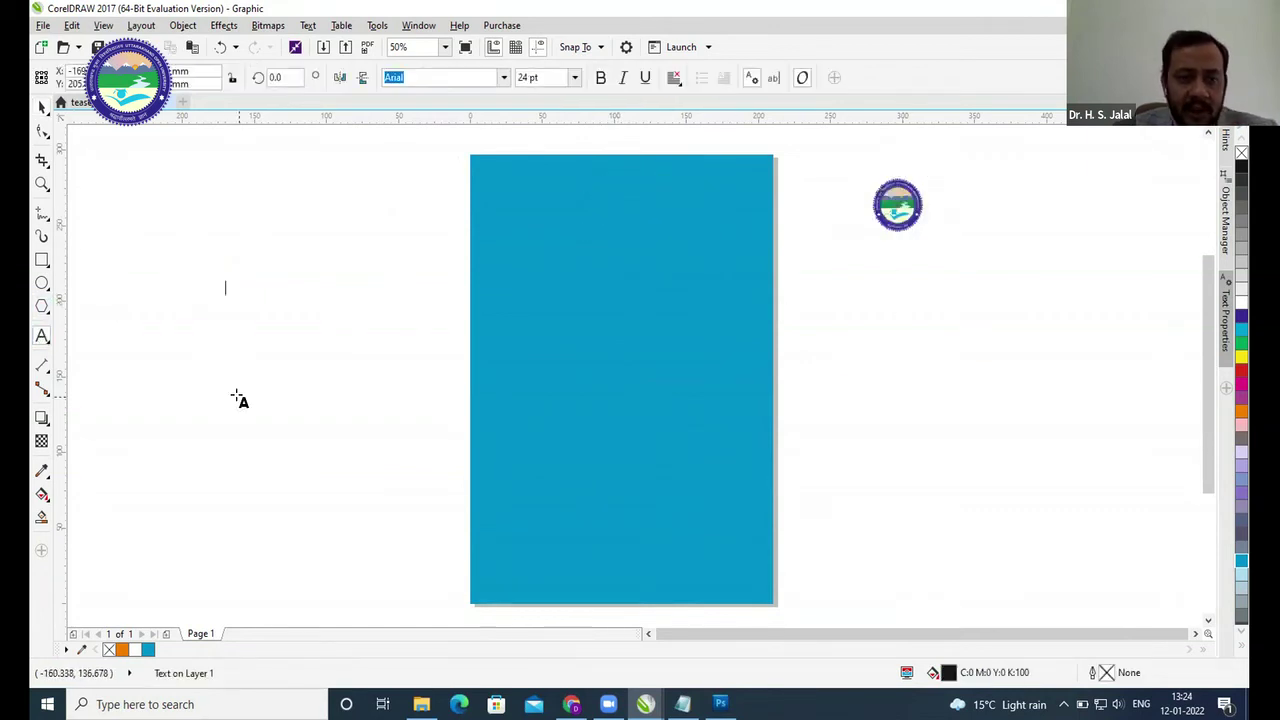
{"action": "type", "text": "Uttarakhand Open University"}
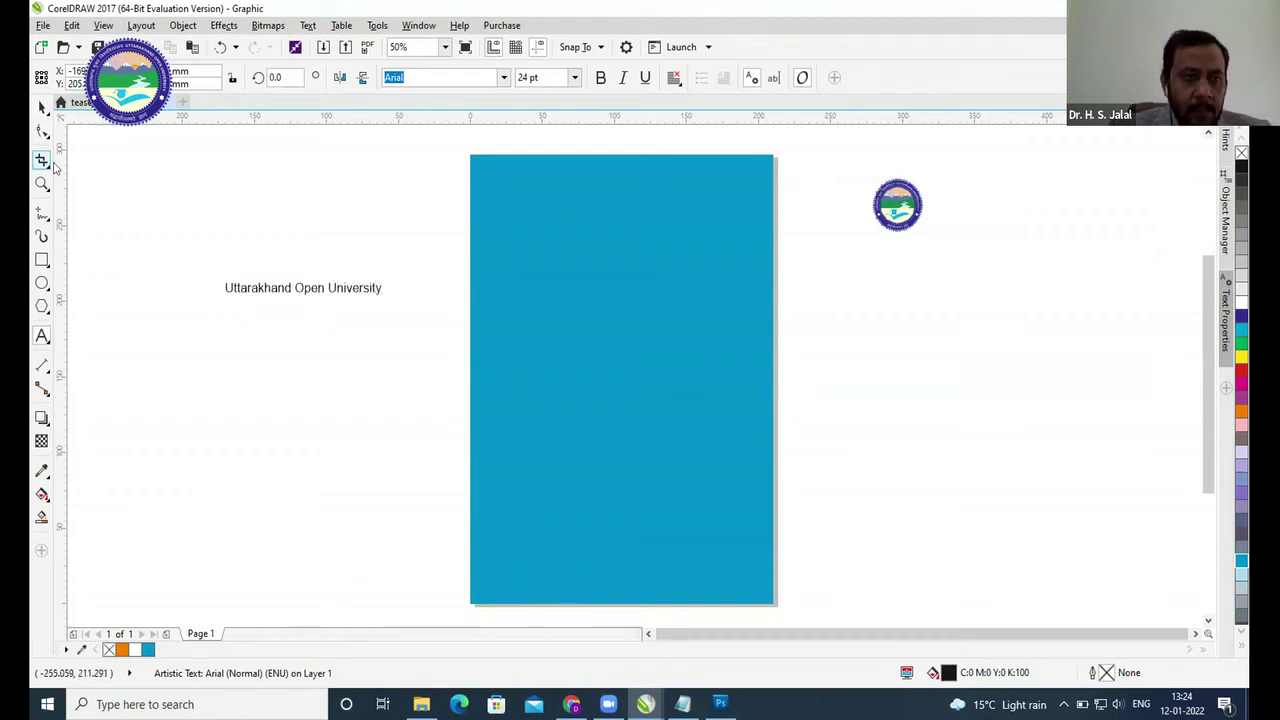
- Enlarge the "Uttarakhand Open University" text to about 33.7 pt and place it centred near the top of the blue page
{"action": "left_click", "coordinate": [42, 107]}
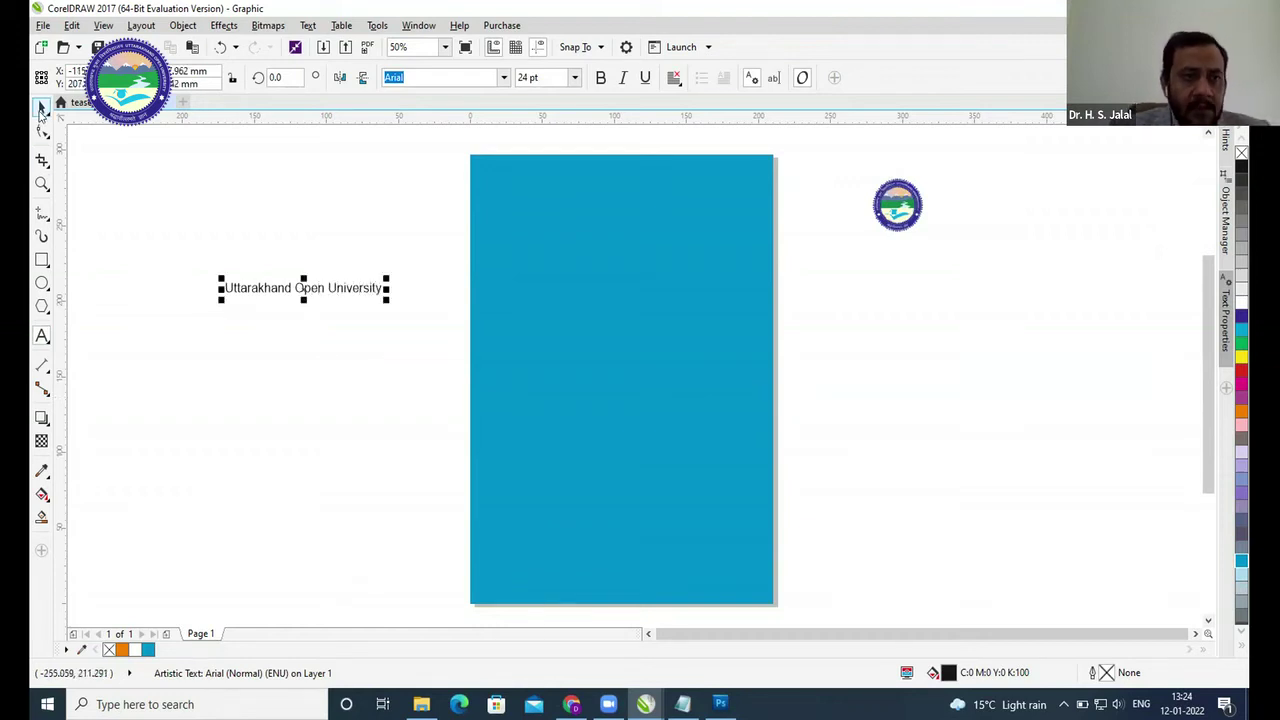
{"action": "left_click_drag", "start_coordinate": [386, 298], "coordinate": [596, 212]}
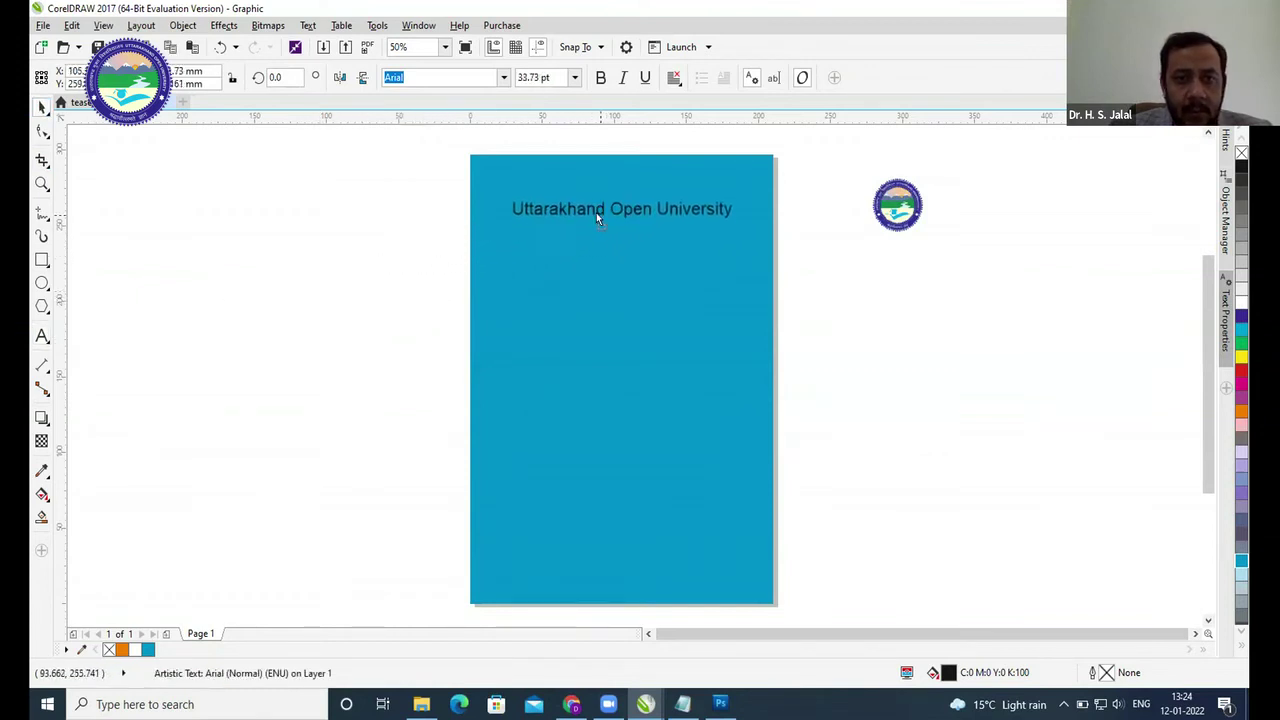
{"action": "scroll", "coordinate": [907, 180], "scroll_direction": "up", "scroll_amount": 3}
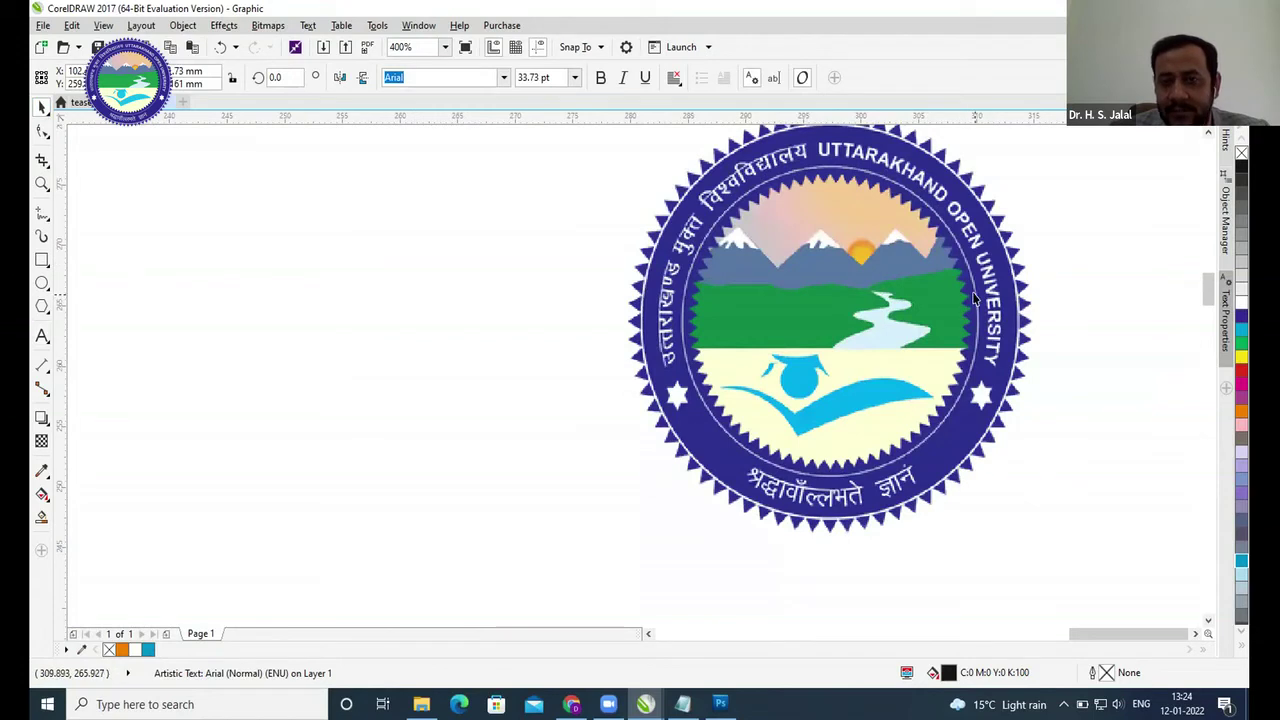
{"action": "scroll", "coordinate": [973, 298], "scroll_direction": "down", "scroll_amount": 2}
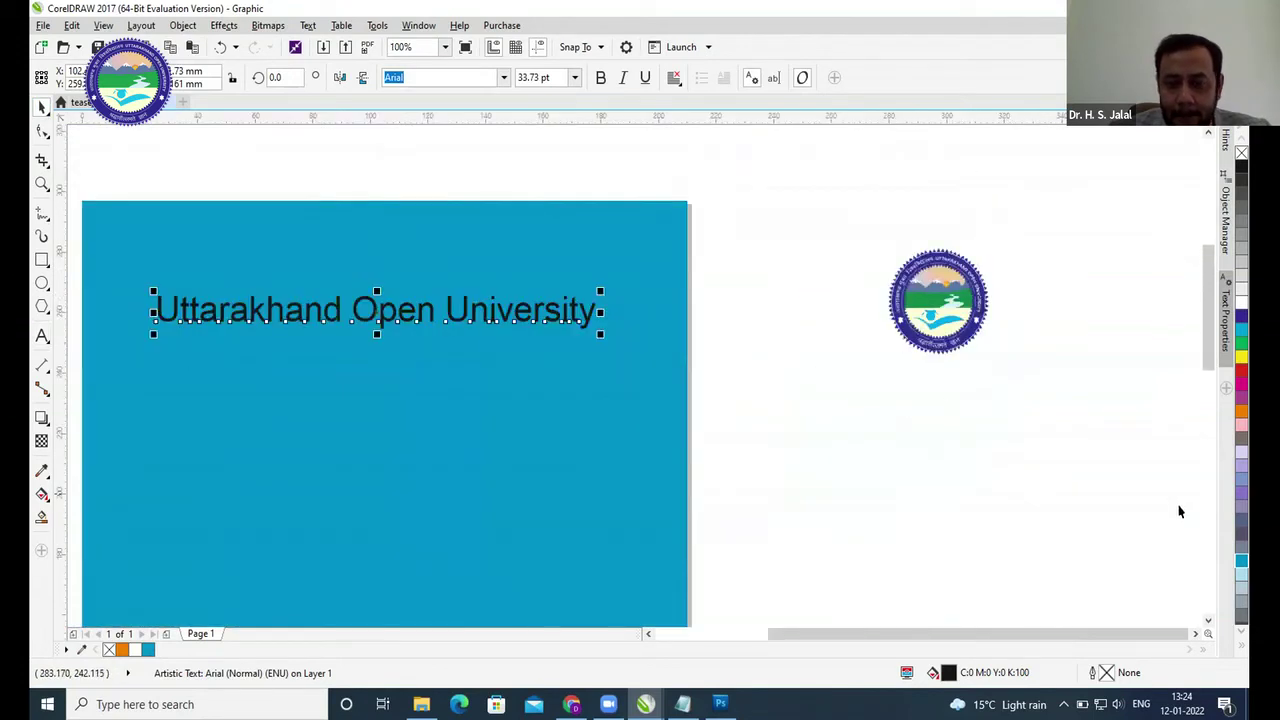
- Move the "Uttarakhand Open University" title off the page to just below the logo and copy its whole text
{"action": "left_click", "coordinate": [1197, 633]}
{"action": "scroll", "coordinate": [1007, 527], "scroll_direction": "down", "scroll_amount": 1}
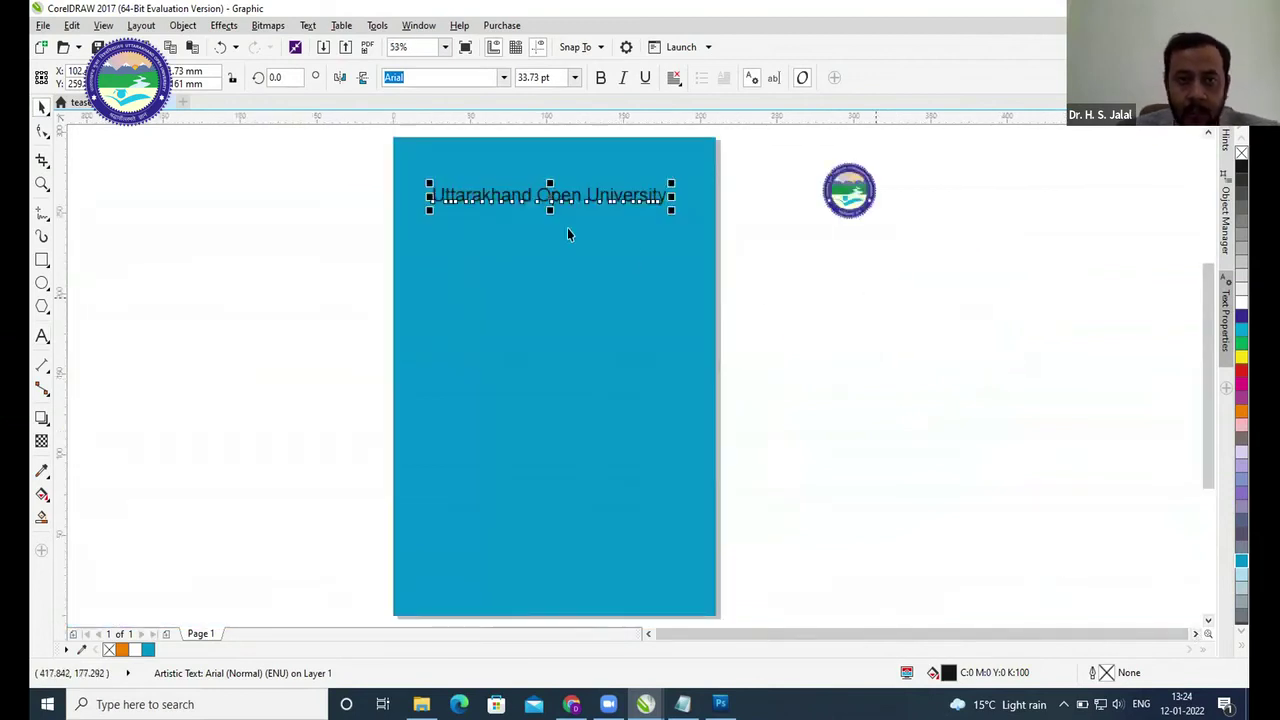
{"action": "left_click_drag", "start_coordinate": [521, 197], "coordinate": [887, 280]}
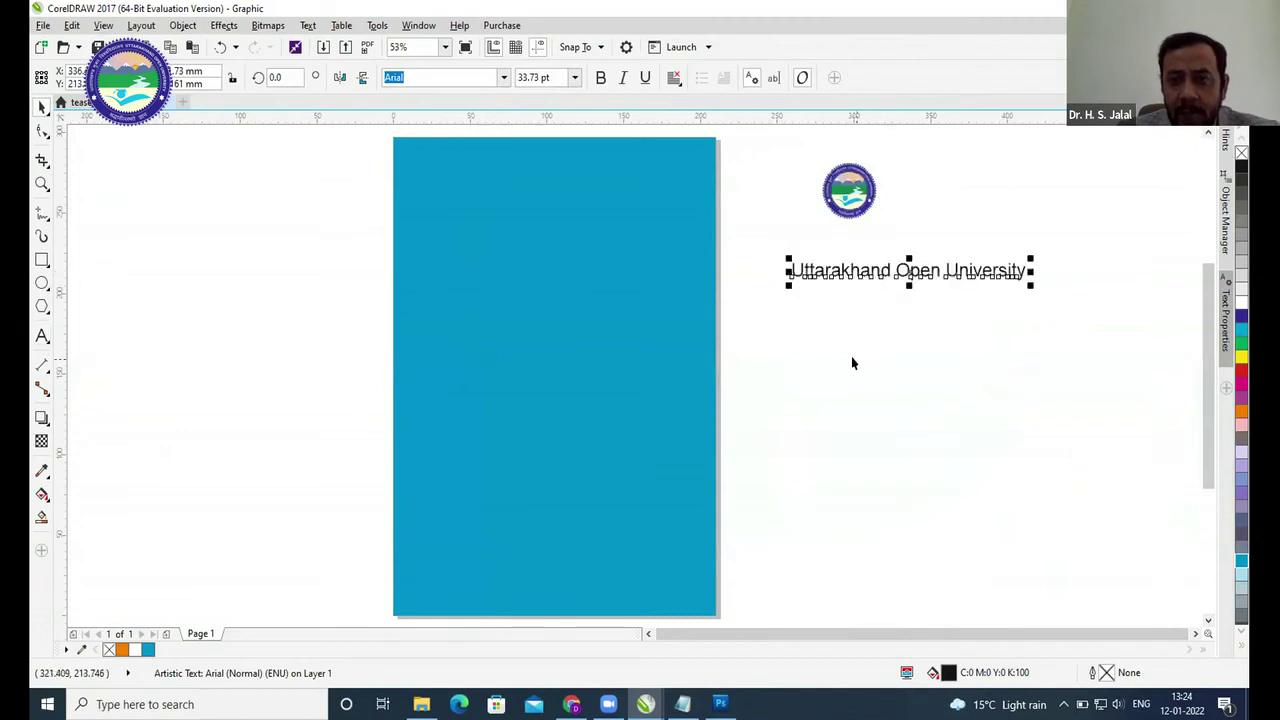
{"action": "left_click", "coordinate": [847, 355]}
{"action": "left_click", "coordinate": [843, 271]}
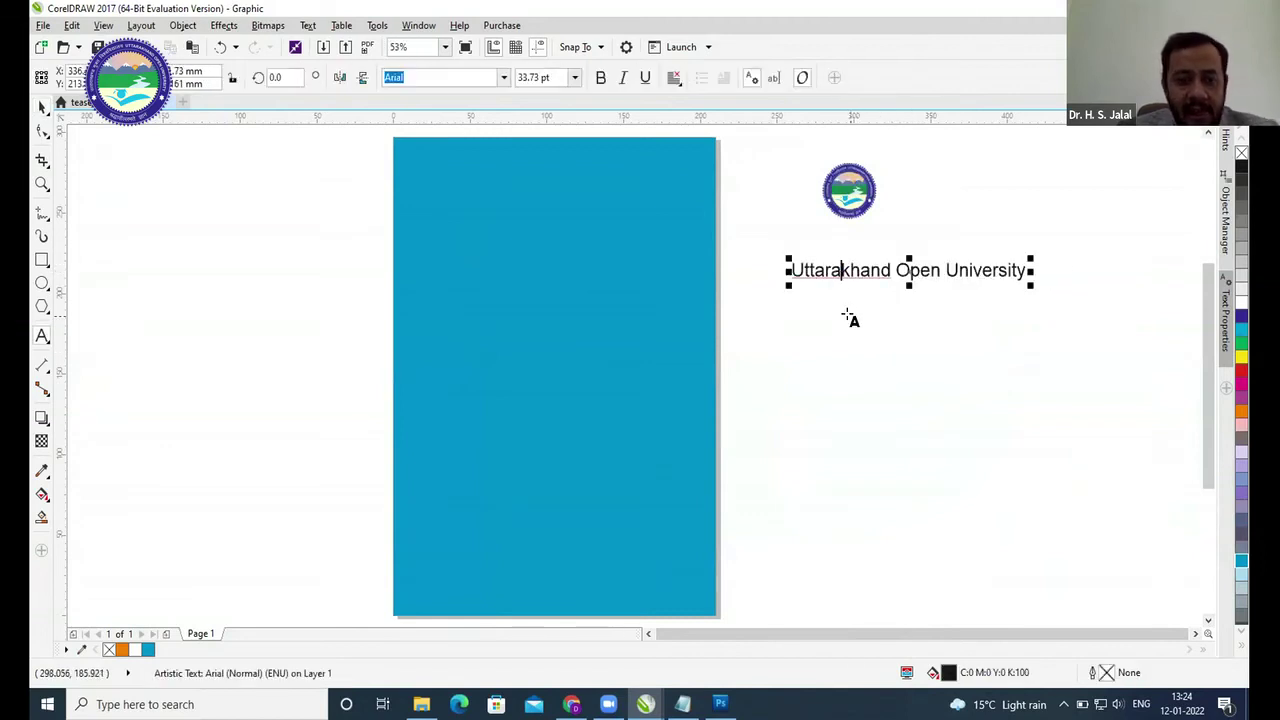
{"action": "key", "text": "F8"}
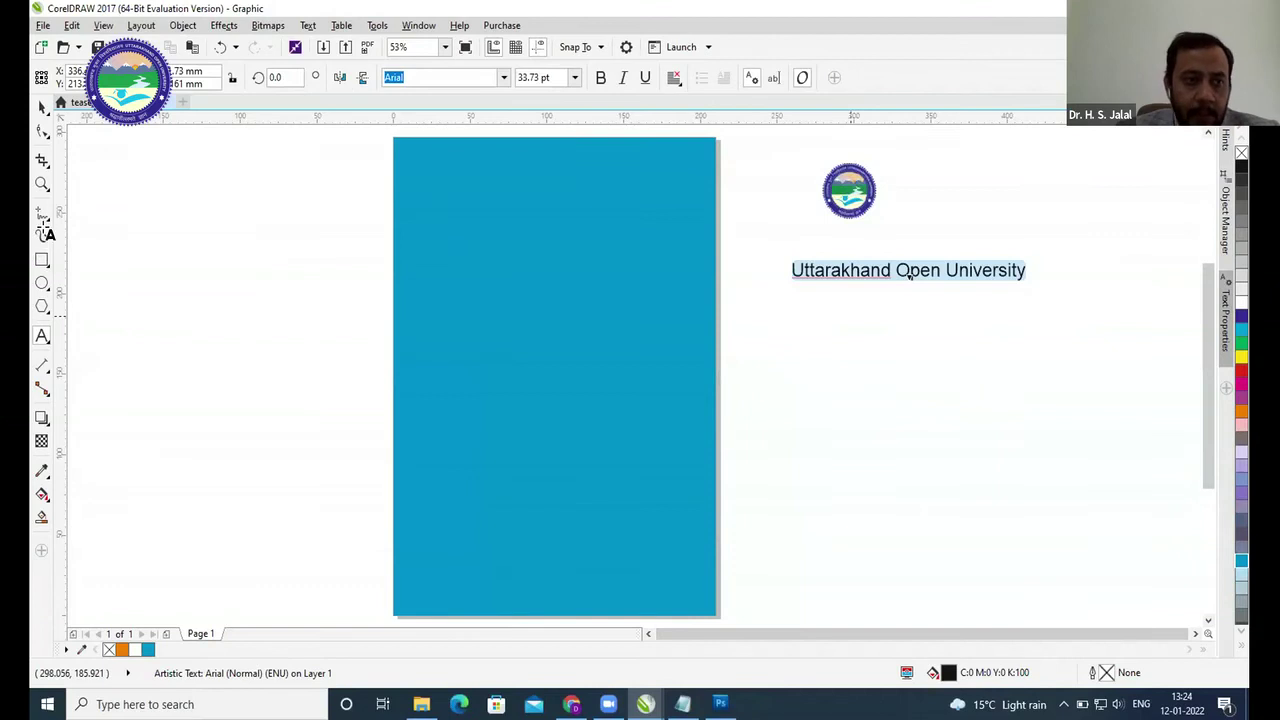
- Draw an unfilled ellipse about 120 mm wide on the blue page and move it into the page's upper half
{"action": "left_click", "coordinate": [42, 283]}
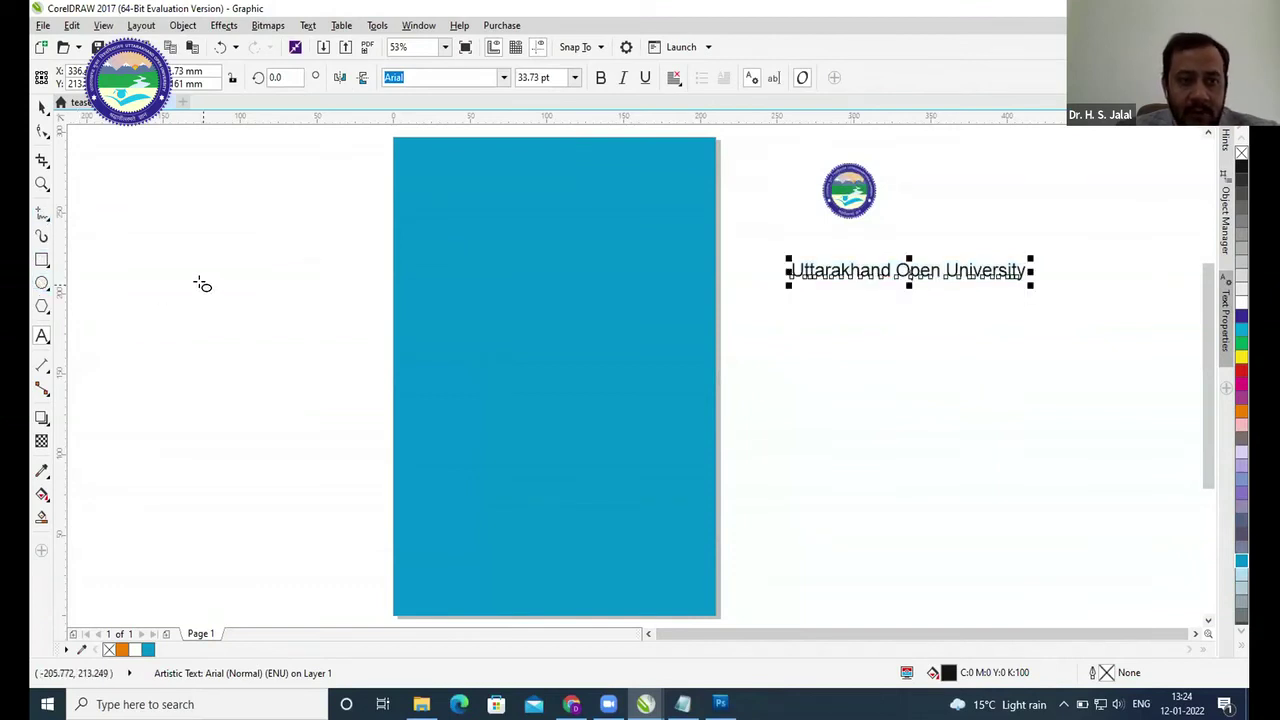
{"action": "left_click_drag", "start_coordinate": [479, 268], "coordinate": [586, 450]}
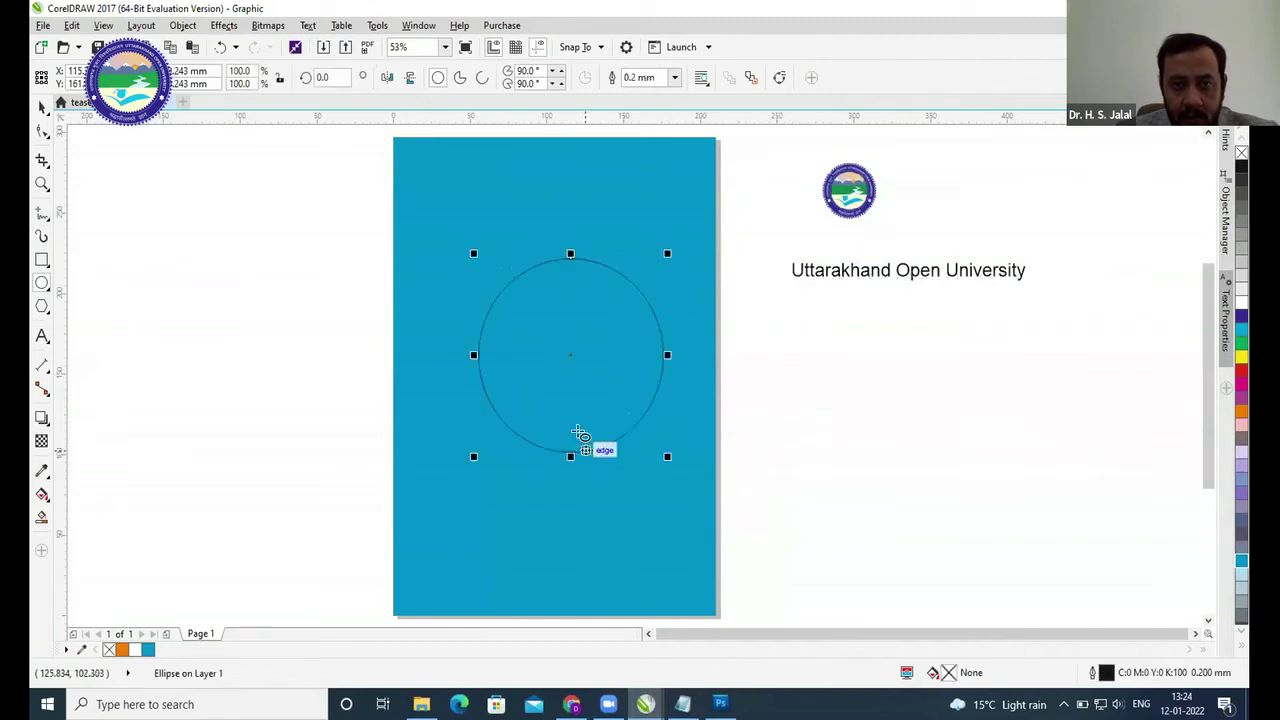
{"action": "left_click_drag", "start_coordinate": [569, 351], "coordinate": [548, 266]}
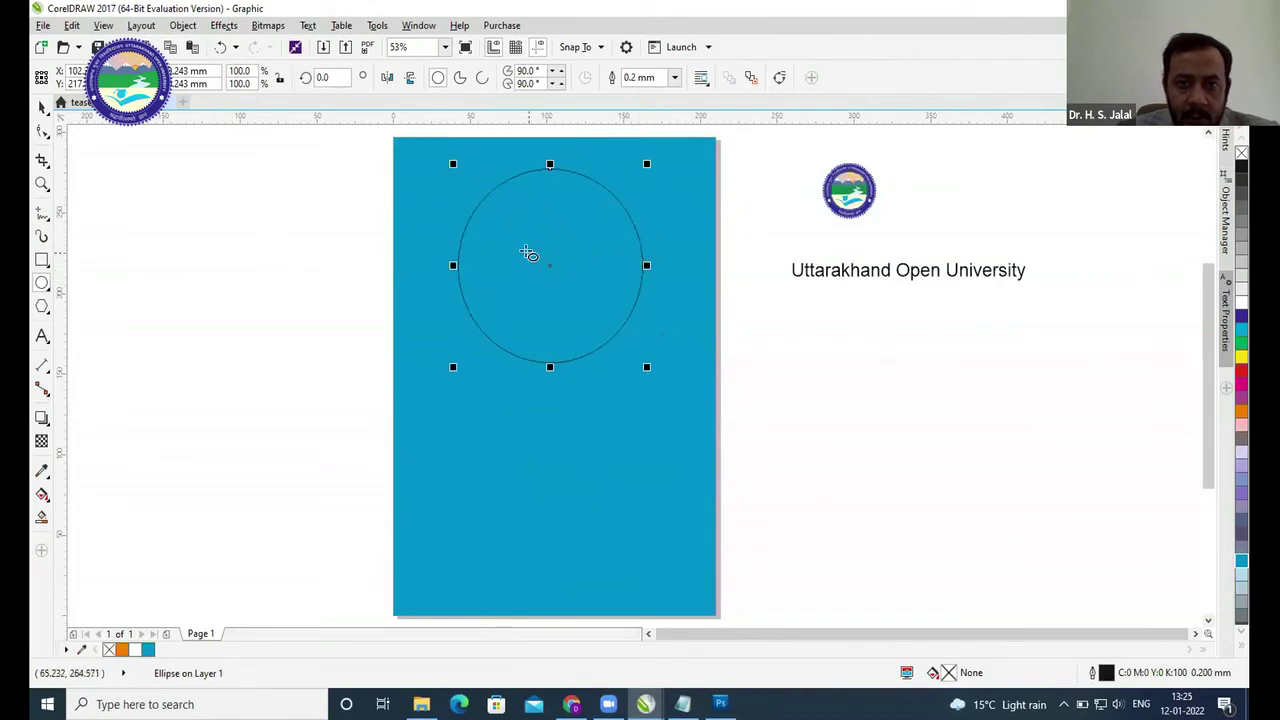
- Paste the copied "Uttarakhand Open University" text onto the ellipse's outline at 33.73 pt so it follows the curve
{"action": "left_click", "coordinate": [41, 336]}
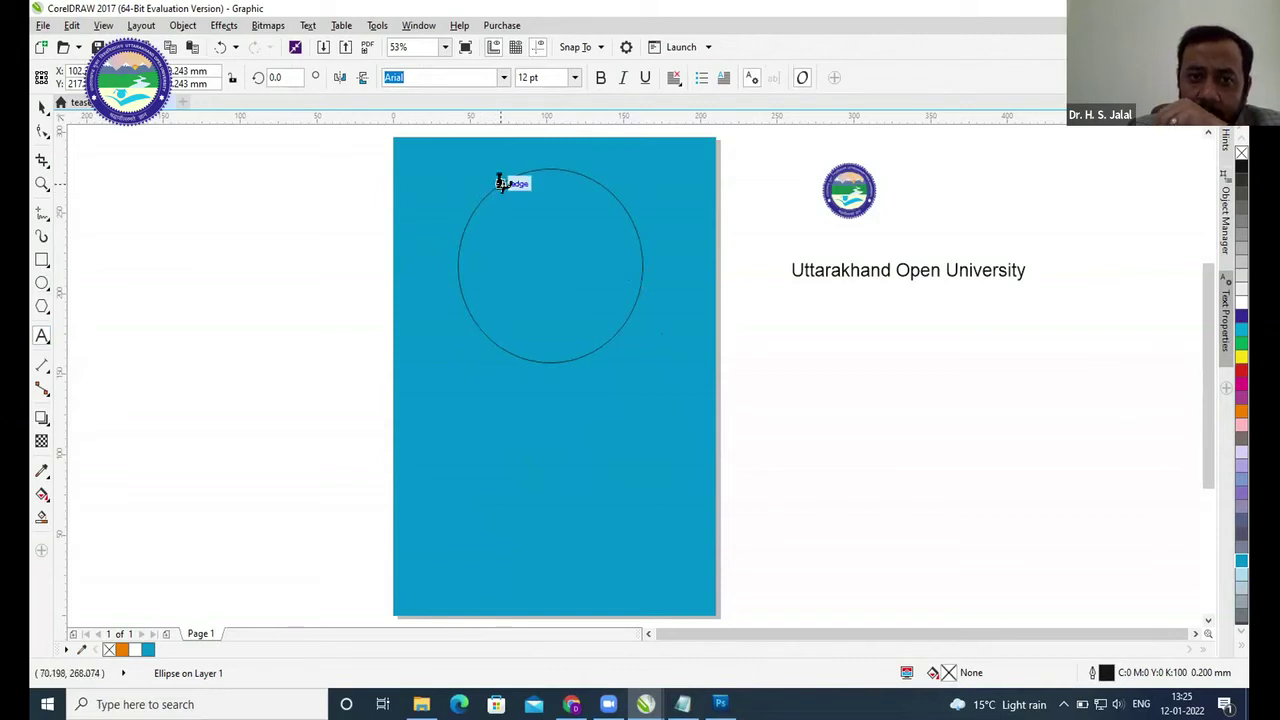
{"action": "left_click", "coordinate": [500, 183]}
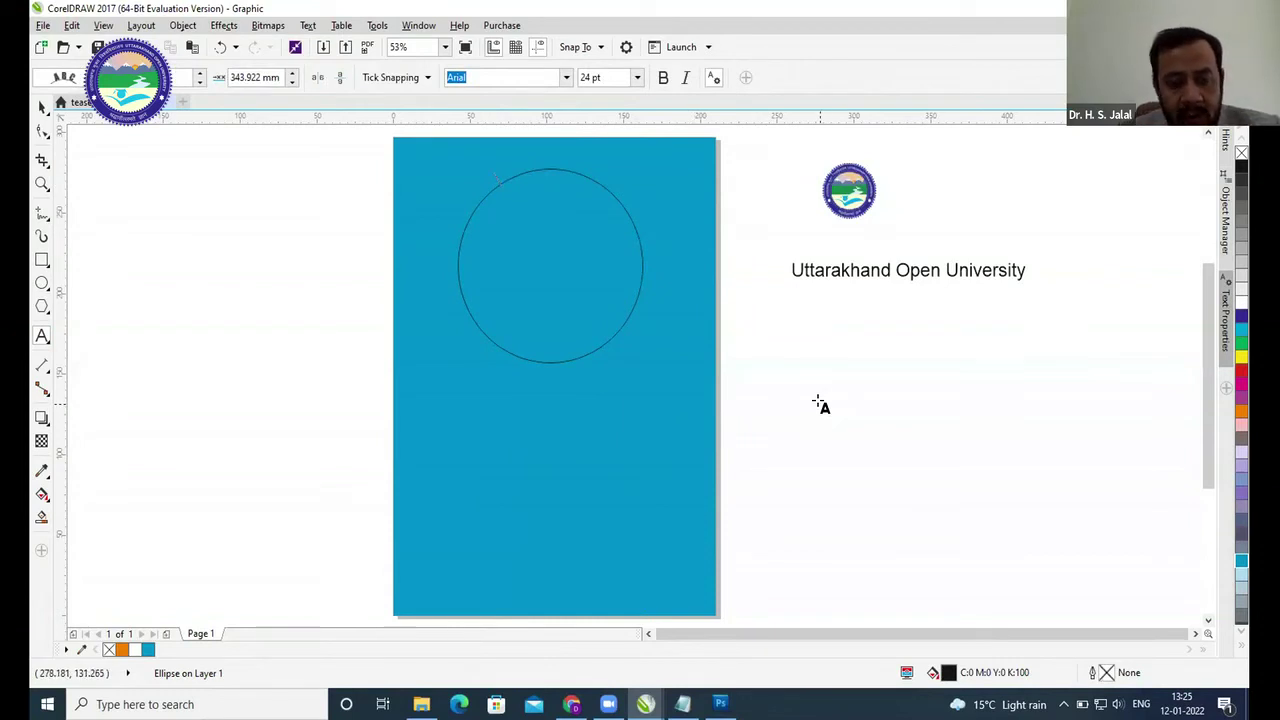
{"action": "left_click", "coordinate": [40, 105]}
{"action": "left_click", "coordinate": [763, 320]}
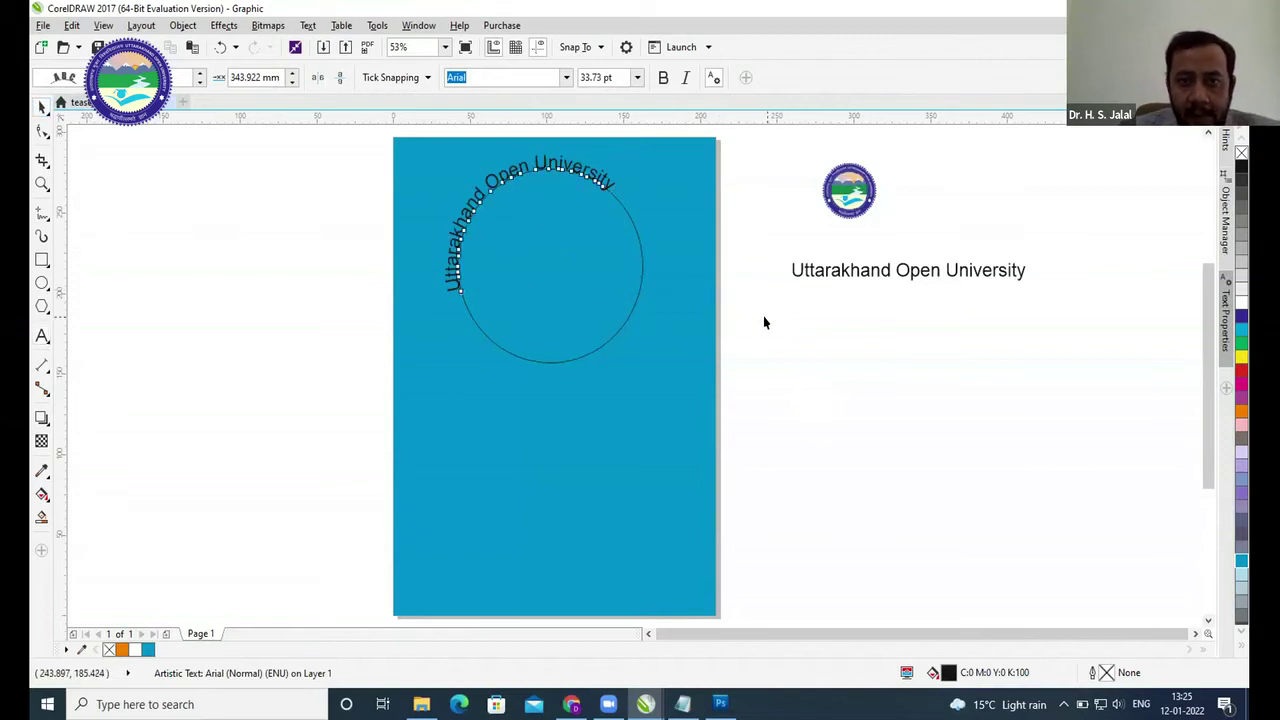
- Enlarge the curved title together with its ellipse to about 38.7 pt and position it centred in the page's upper half
{"action": "left_click", "coordinate": [469, 217]}
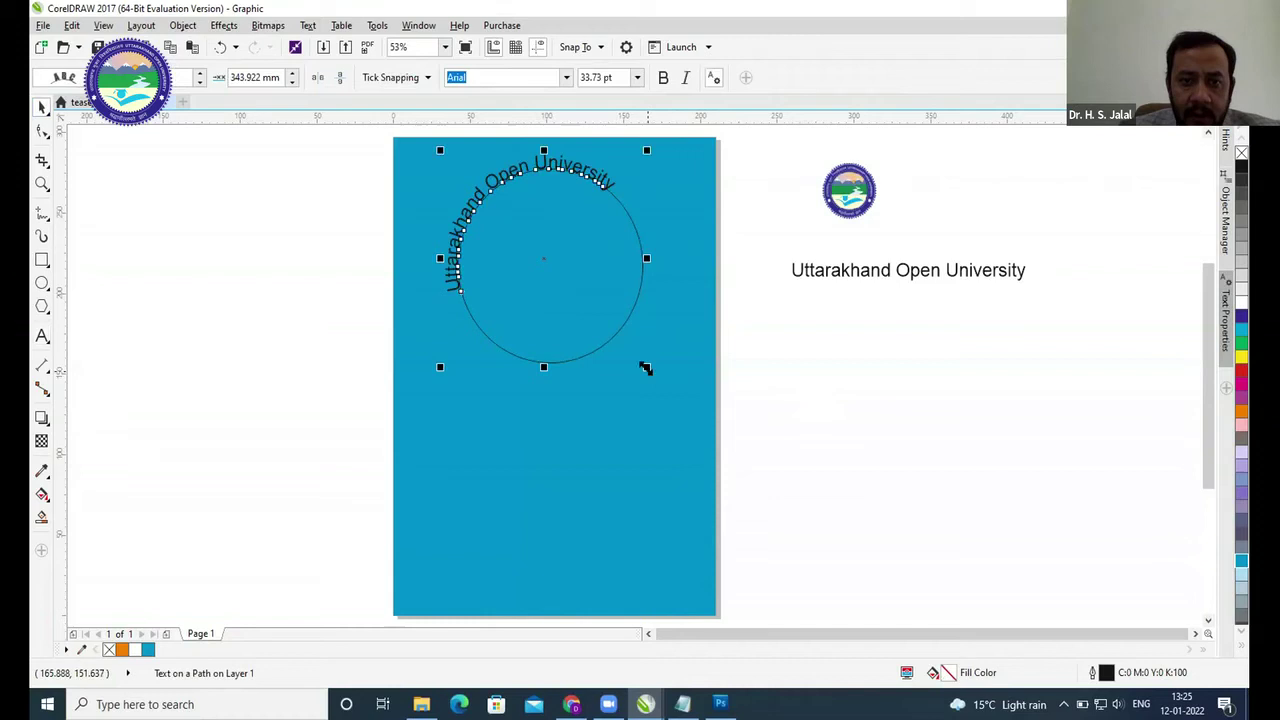
{"action": "left_click_drag", "start_coordinate": [645, 368], "coordinate": [547, 290]}
{"action": "left_click", "coordinate": [829, 391]}
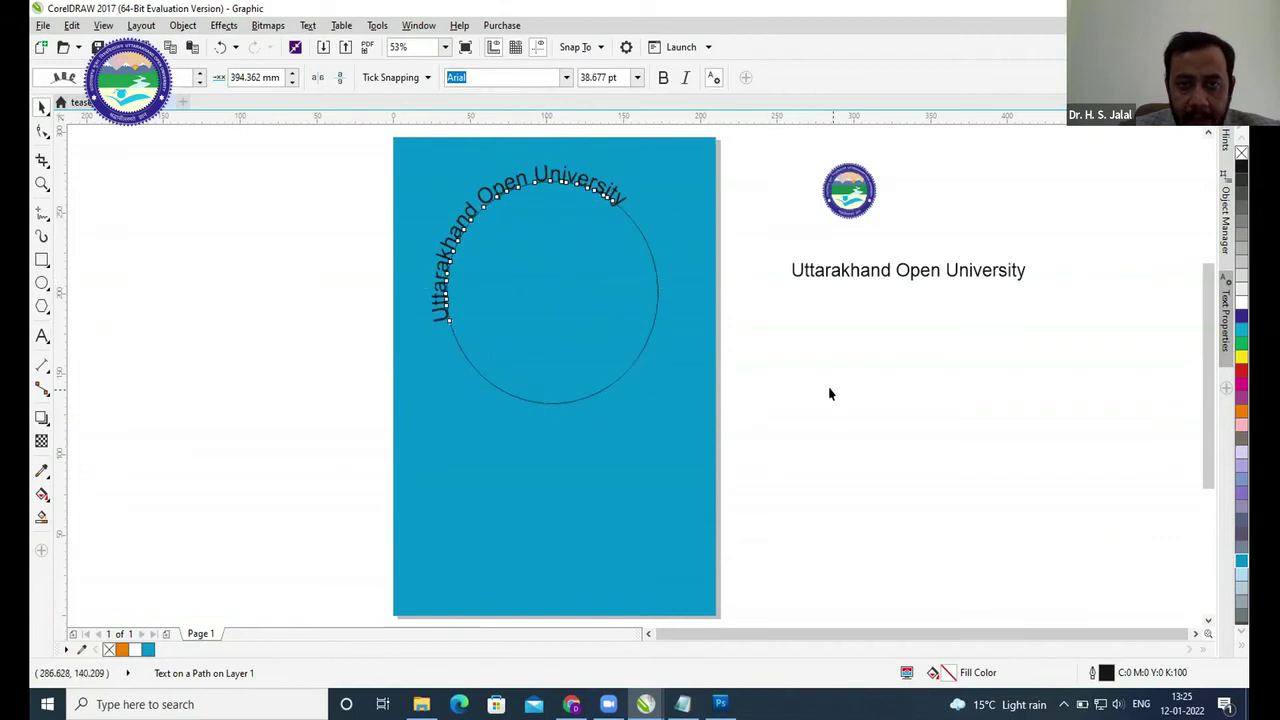
- Select the curved title and examine close up where its first letter starts on the ellipse
{"action": "left_click", "coordinate": [436, 270]}
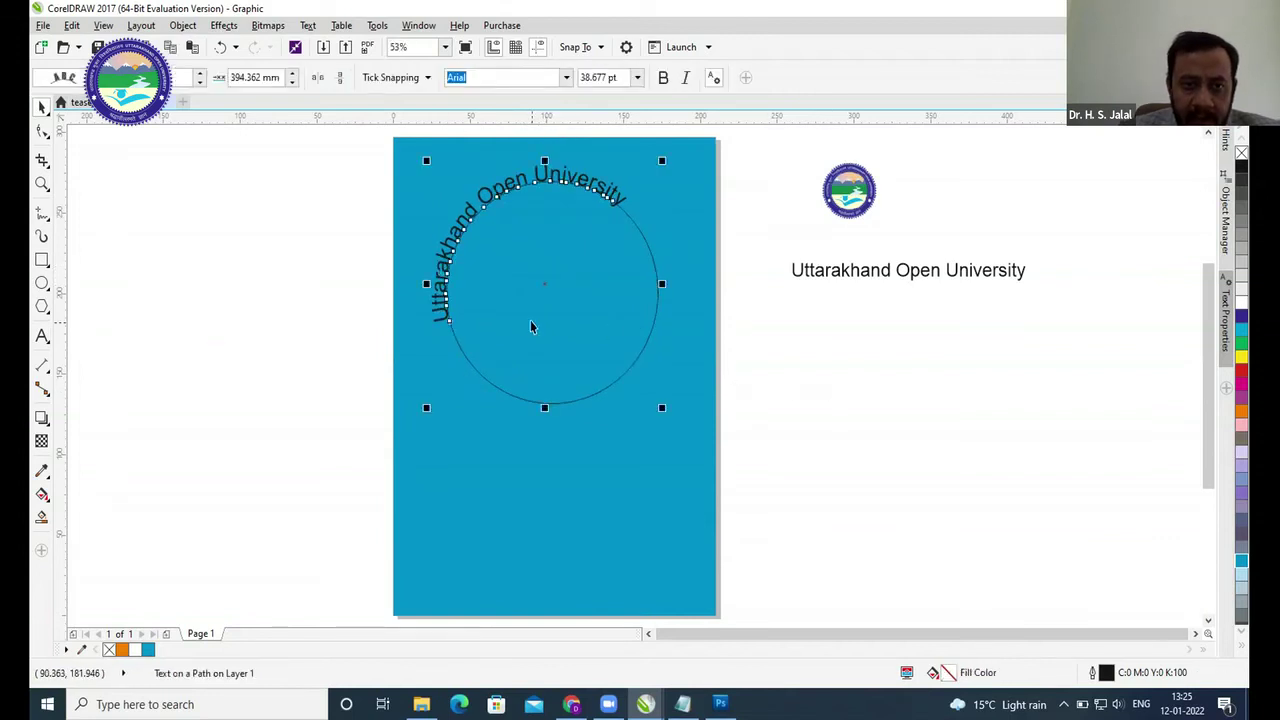
{"action": "scroll", "coordinate": [460, 325], "scroll_direction": "up", "scroll_amount": 5}
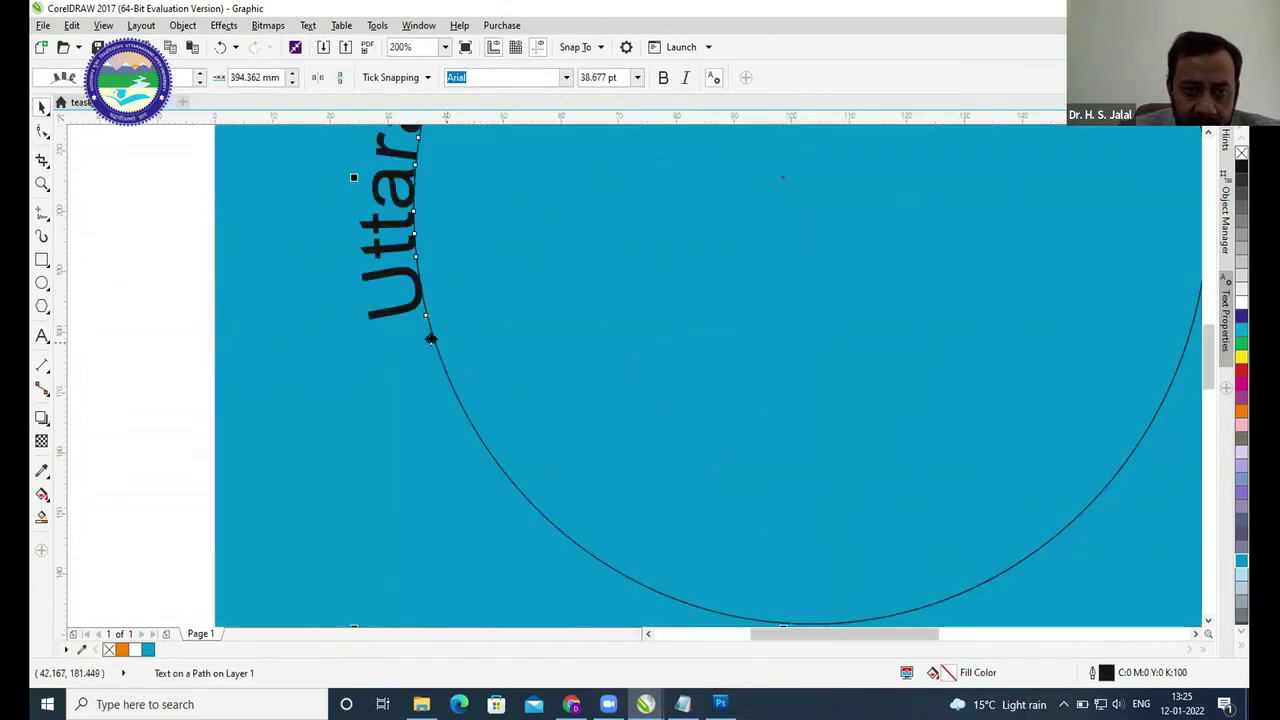
{"action": "scroll", "coordinate": [428, 317], "scroll_direction": "down", "scroll_amount": 2}
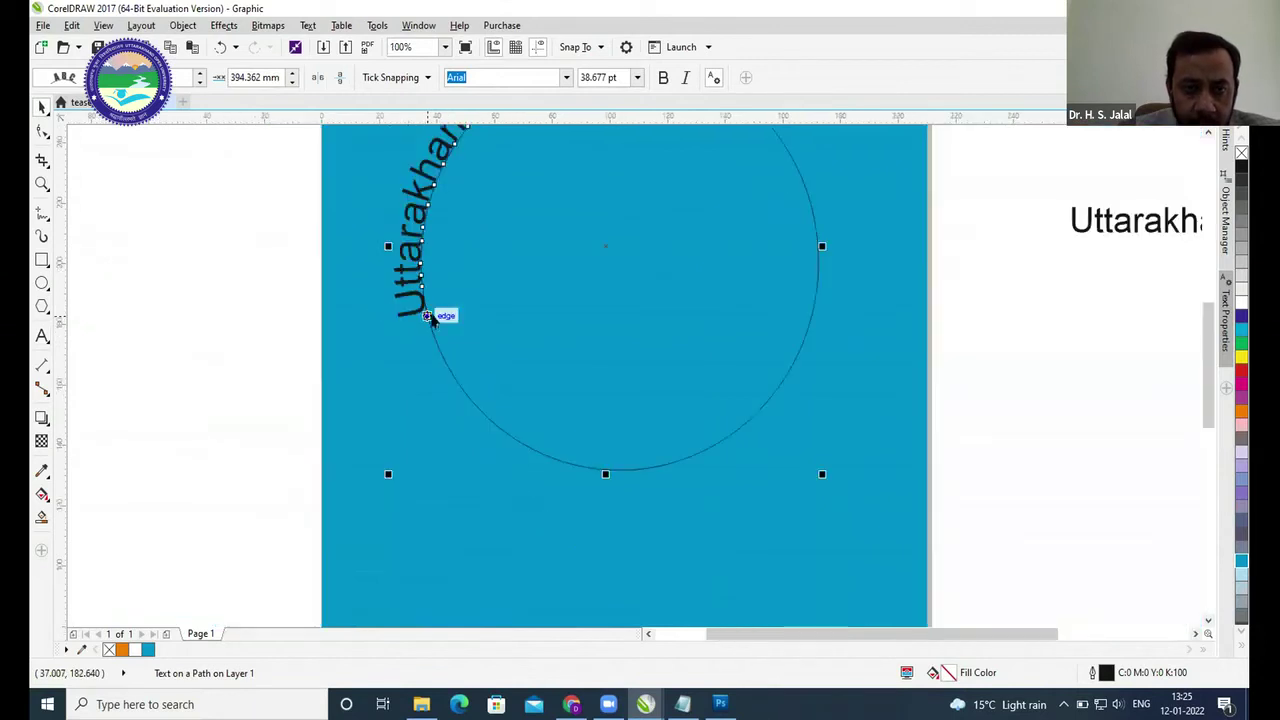
{"action": "scroll", "coordinate": [431, 316], "scroll_direction": "down", "scroll_amount": 2}
{"action": "scroll", "coordinate": [546, 346], "scroll_direction": "up", "scroll_amount": 3}
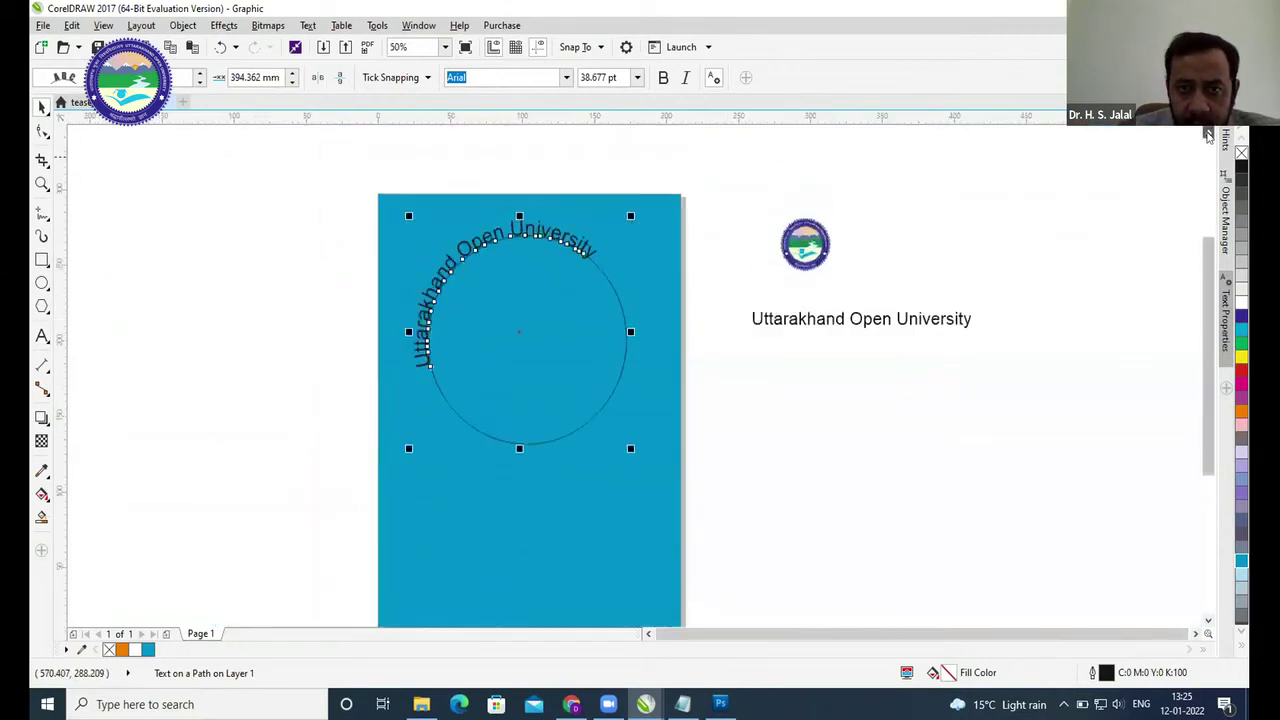
{"action": "scroll", "coordinate": [531, 341], "scroll_direction": "up", "scroll_amount": 2}
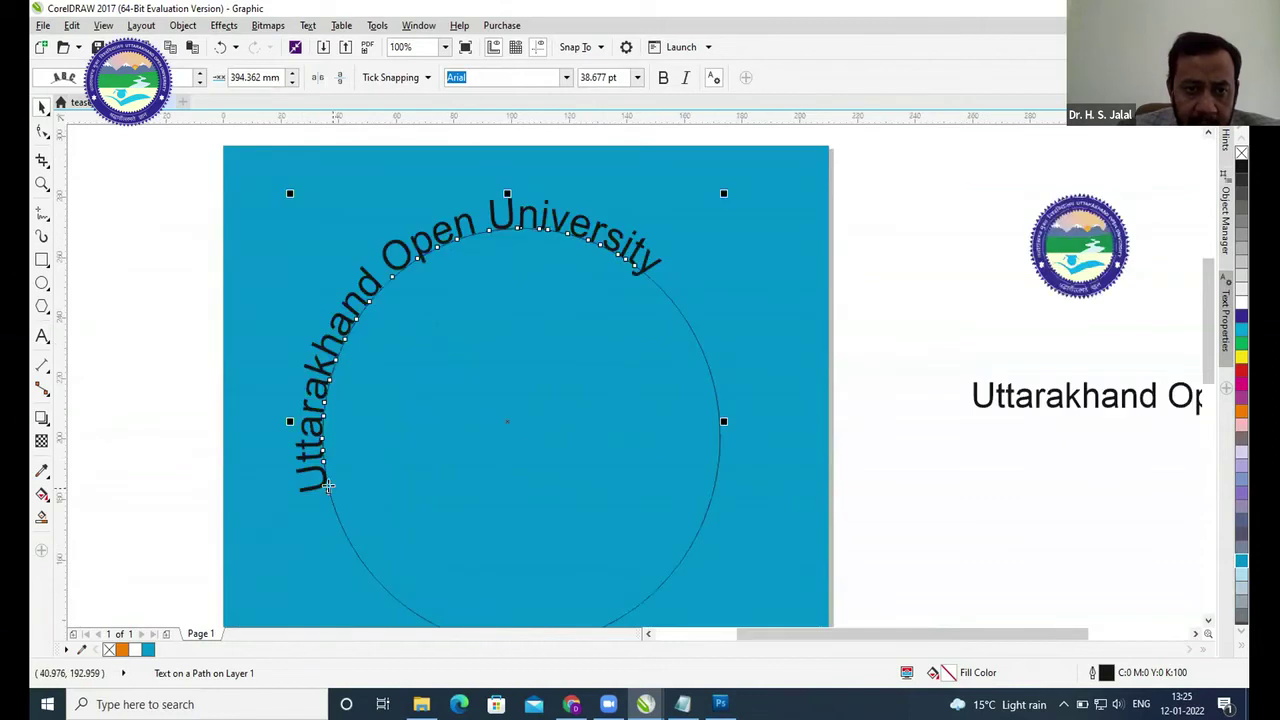